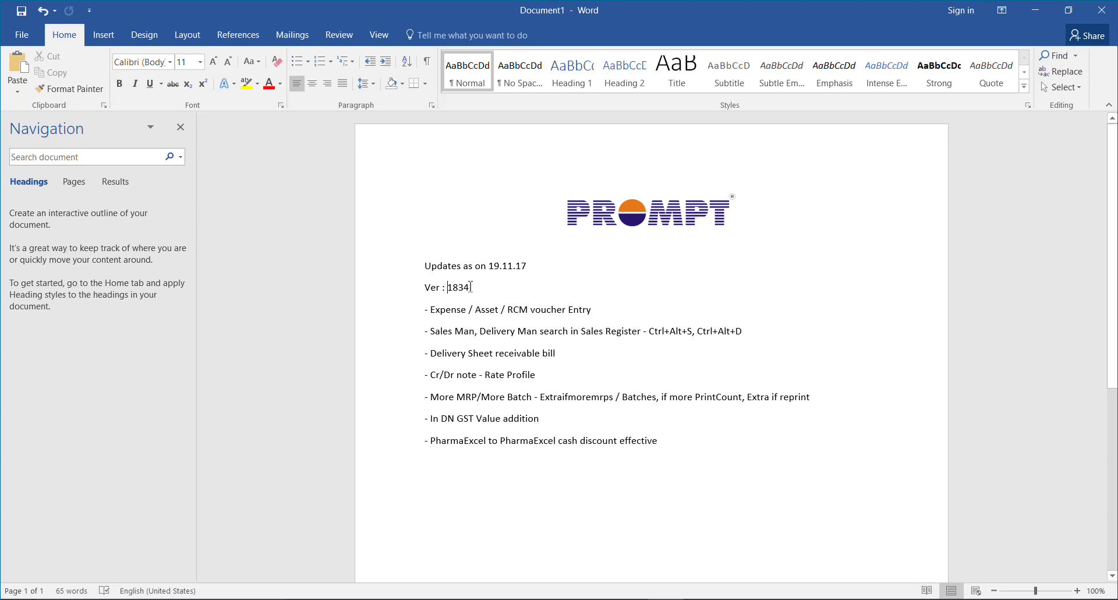
Close Product Master, read the Ver 1834 update notes in Word, then return to PharmaExcel's home screen
{"action": "key", "text": "alt+Tab"}
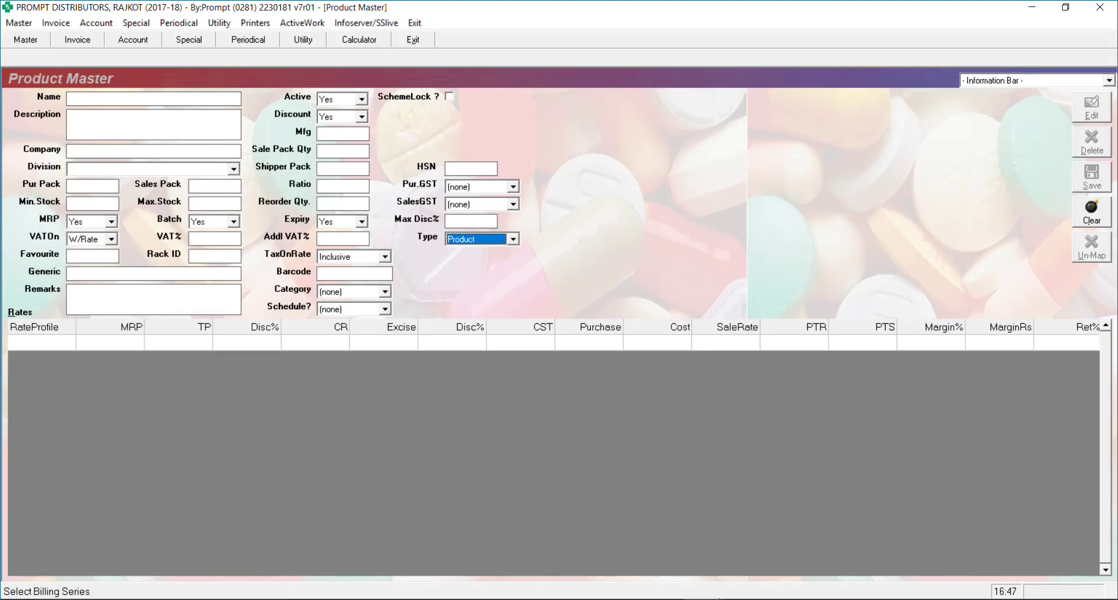
{"action": "key", "text": "Escape"}
{"action": "key", "text": "Escape"}
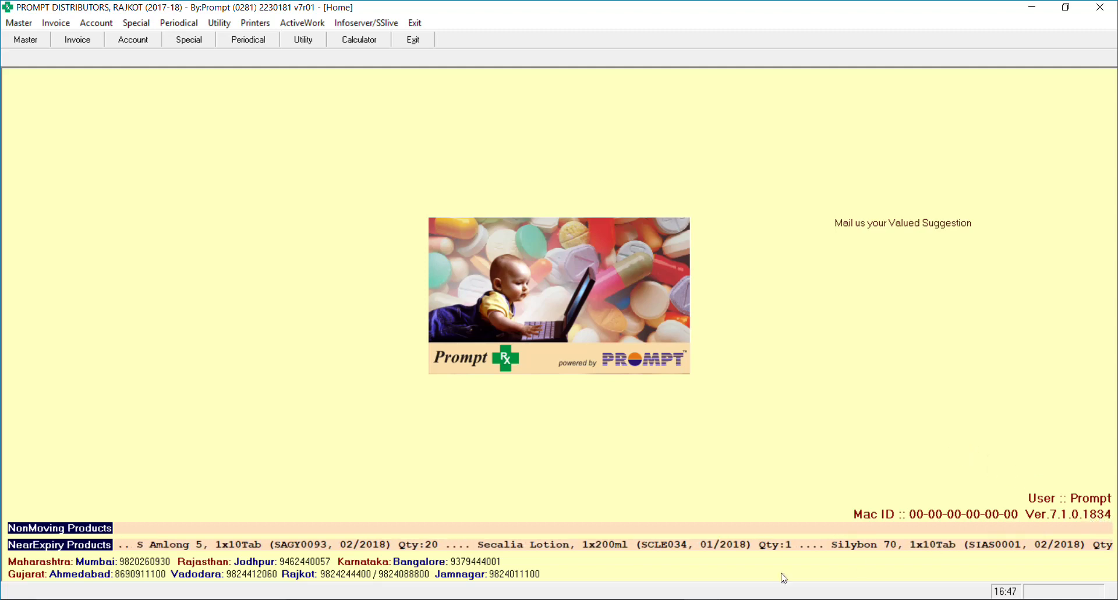
{"action": "left_click", "coordinate": [654, 598]}
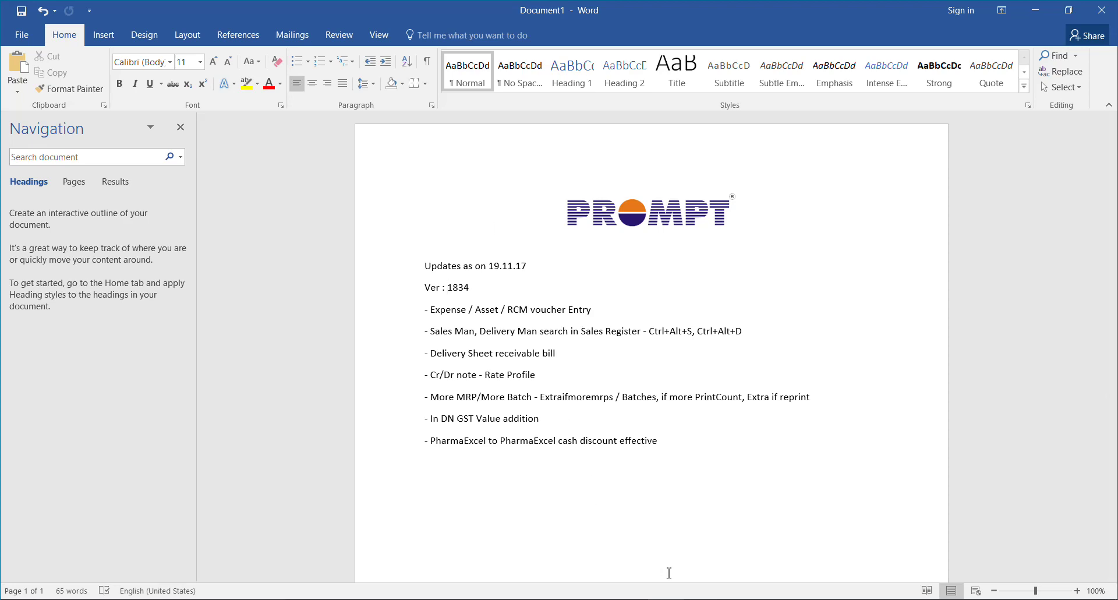
{"action": "key", "text": "alt+Tab"}
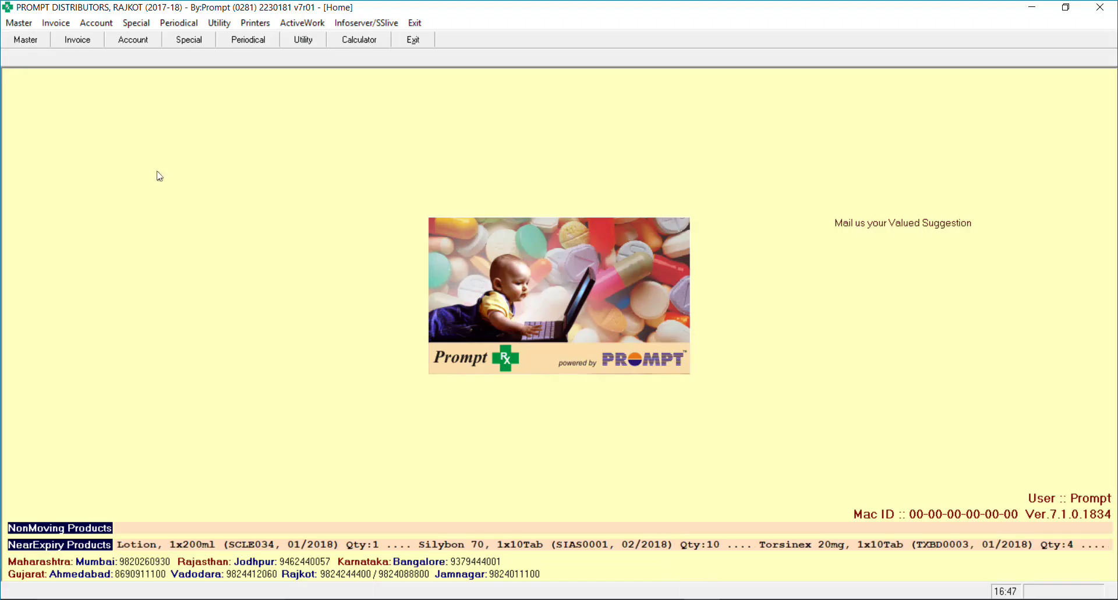
Run Create Expense/RCM in Utility > GST Updation and acknowledge the #0 Billing Created message
{"action": "left_click", "coordinate": [223, 27]}
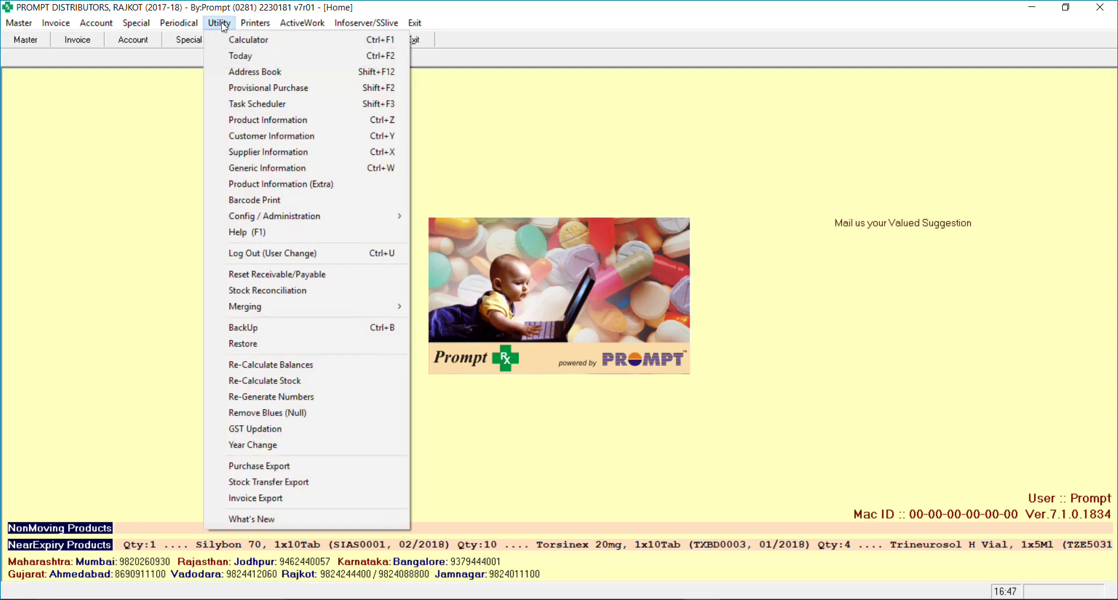
{"action": "left_click", "coordinate": [300, 432]}
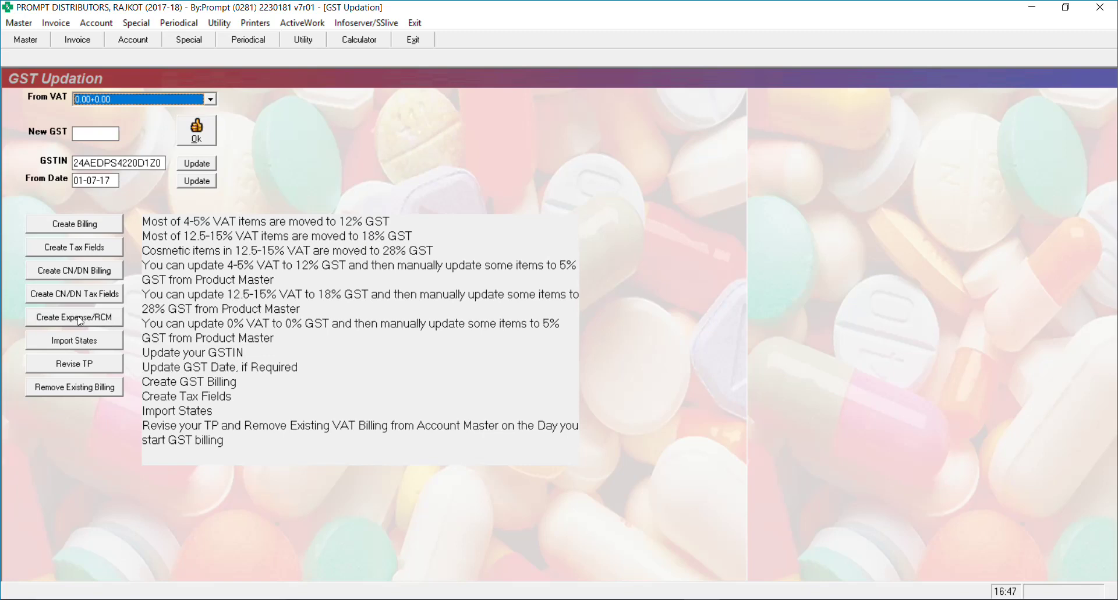
{"action": "left_click", "coordinate": [80, 320]}
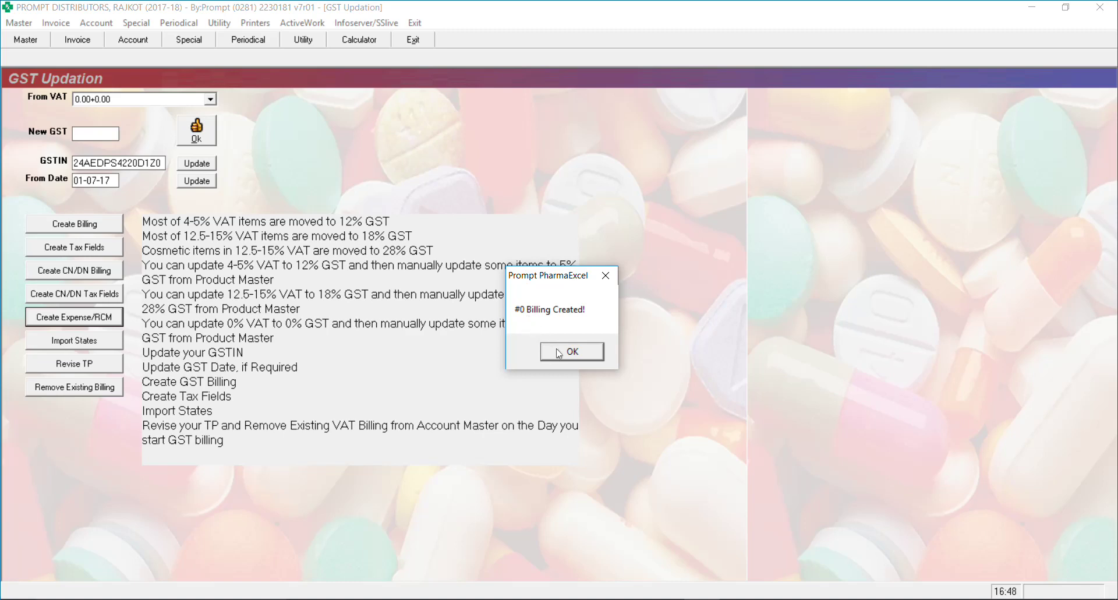
{"action": "left_click", "coordinate": [446, 281]}
{"action": "key", "text": "Return"}
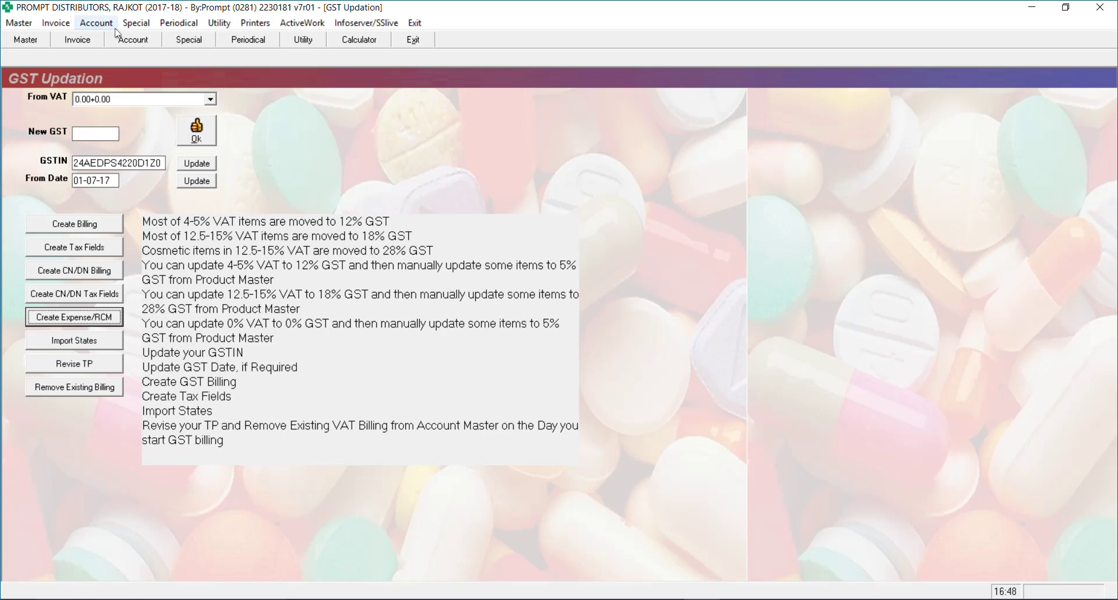
Open a blank Product Master form and check the item Type choices, leaving it on Product
{"action": "left_click", "coordinate": [11, 21]}
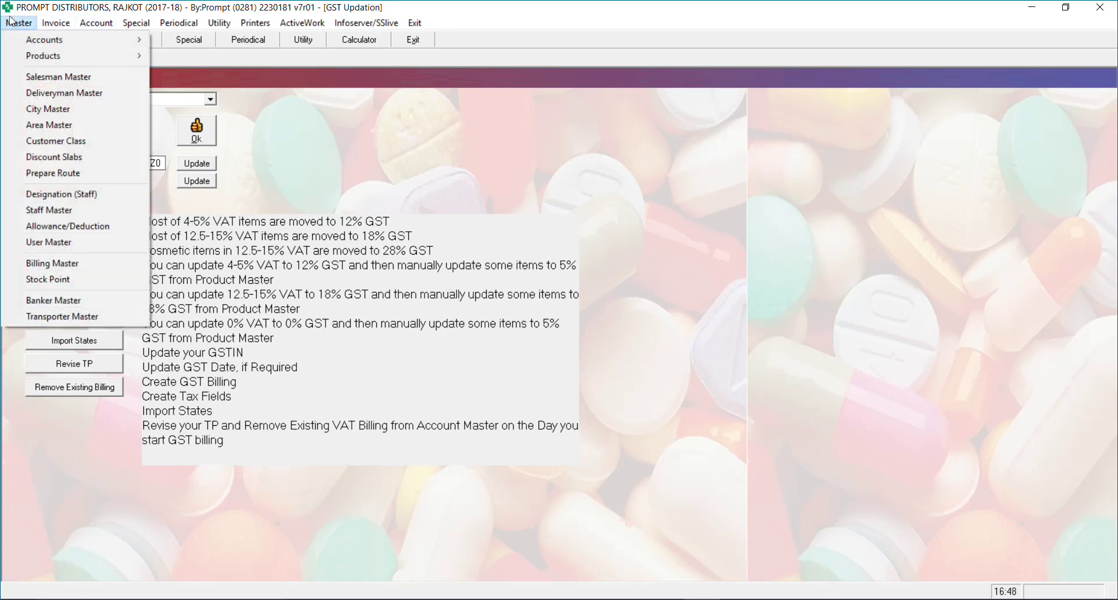
{"action": "mouse_move", "coordinate": [50, 54]}
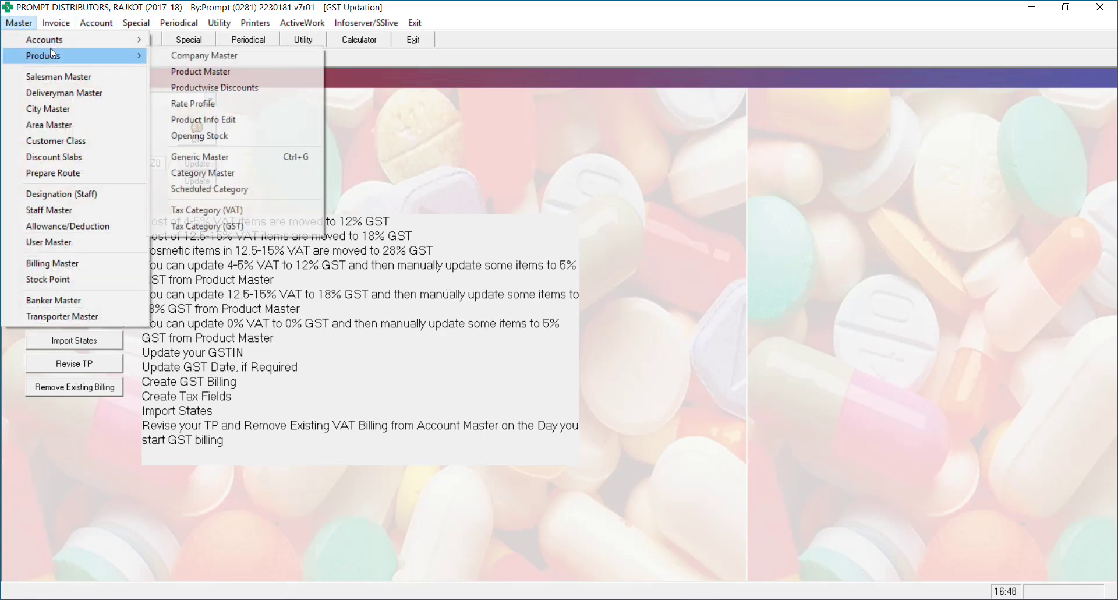
{"action": "left_click", "coordinate": [182, 70]}
{"action": "left_click", "coordinate": [485, 245]}
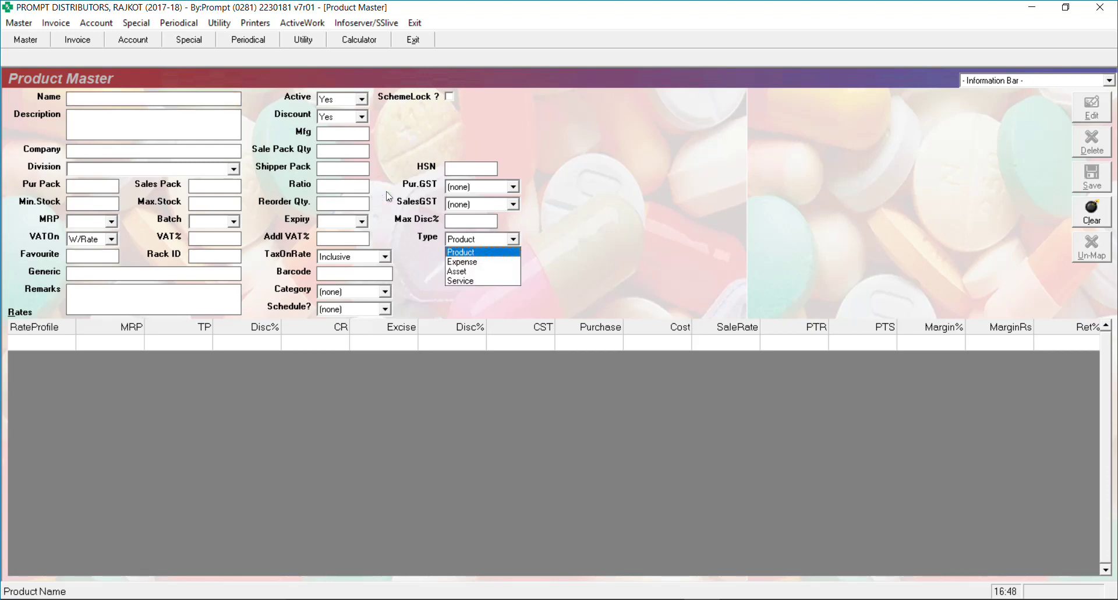
{"action": "key", "text": "Escape"}
{"action": "key", "text": "Escape"}
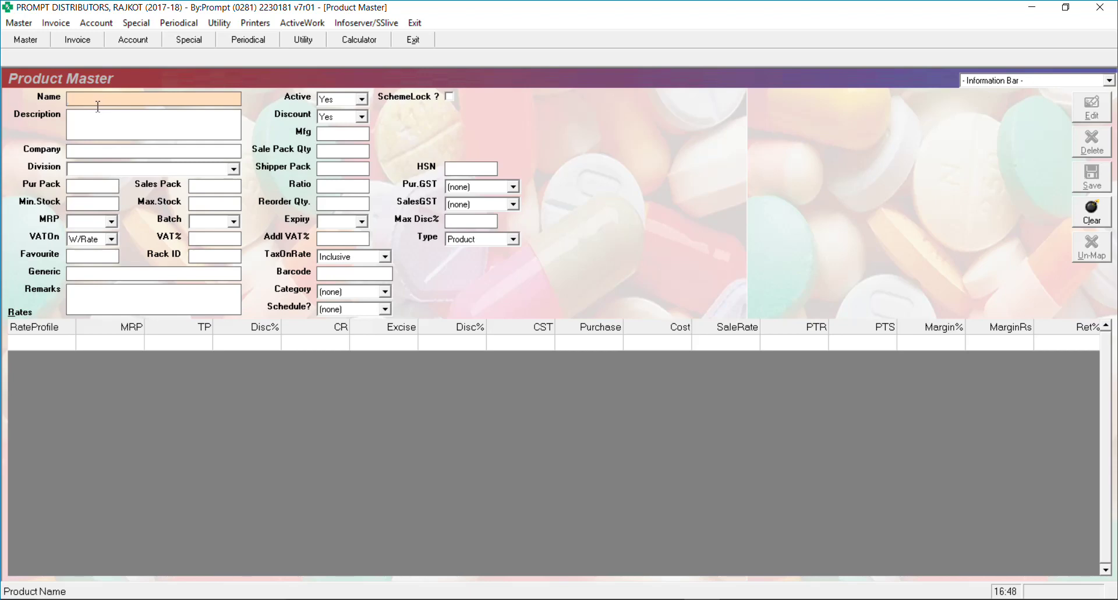
Enter item 'Air condition service' as type Service with 18% purchase and sales GST
{"action": "type", "text": "A"}
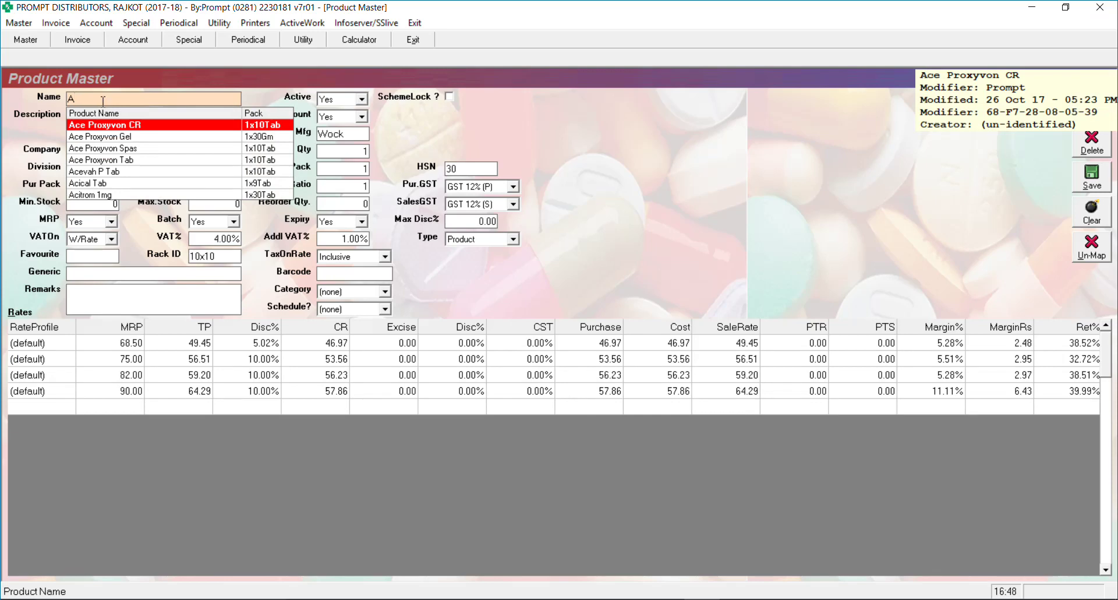
{"action": "type", "text": "ir "}
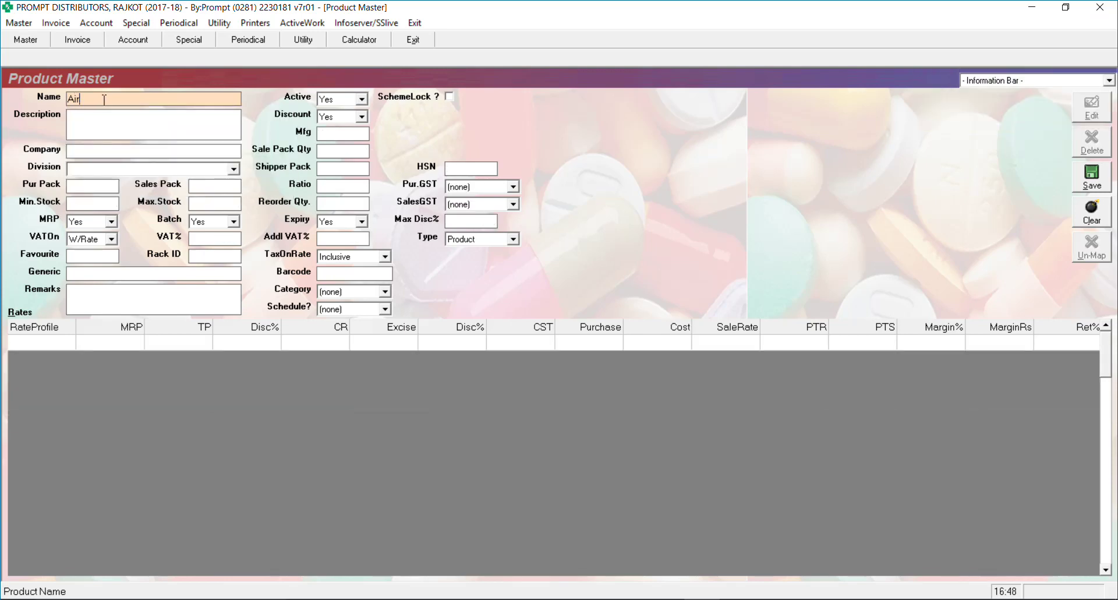
{"action": "type", "text": "condition service"}
{"action": "key", "text": "Return"}
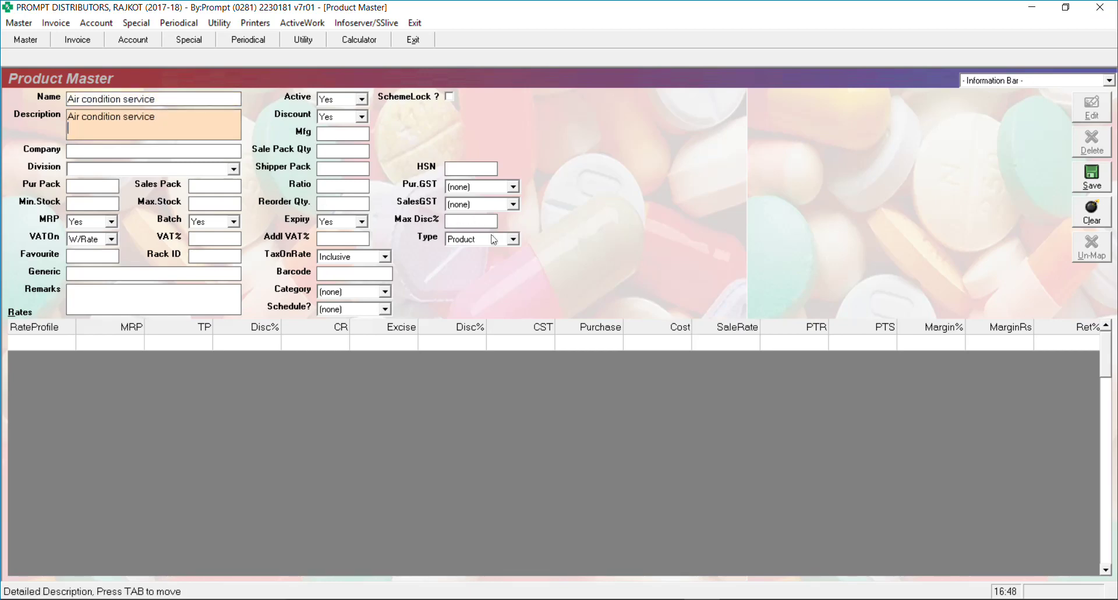
{"action": "left_click", "coordinate": [492, 239]}
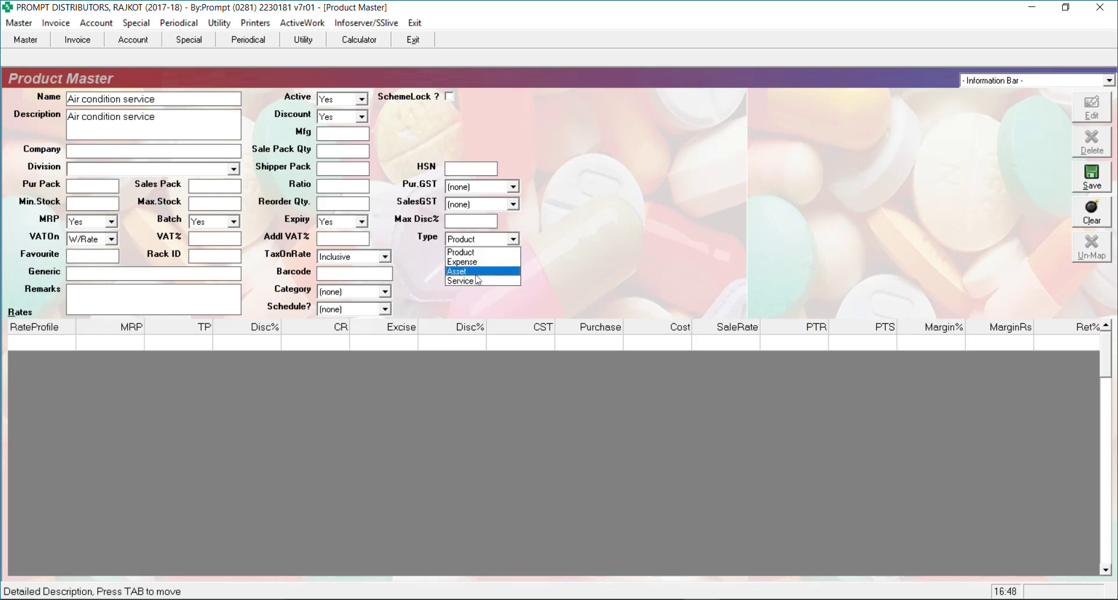
{"action": "left_click", "coordinate": [475, 281]}
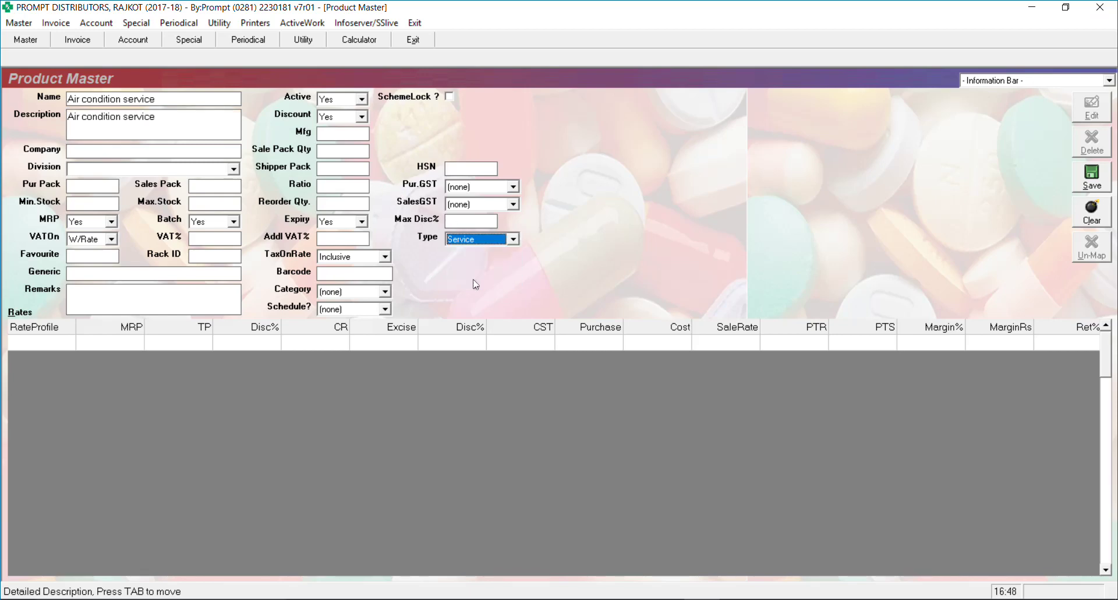
{"action": "left_click", "coordinate": [481, 187]}
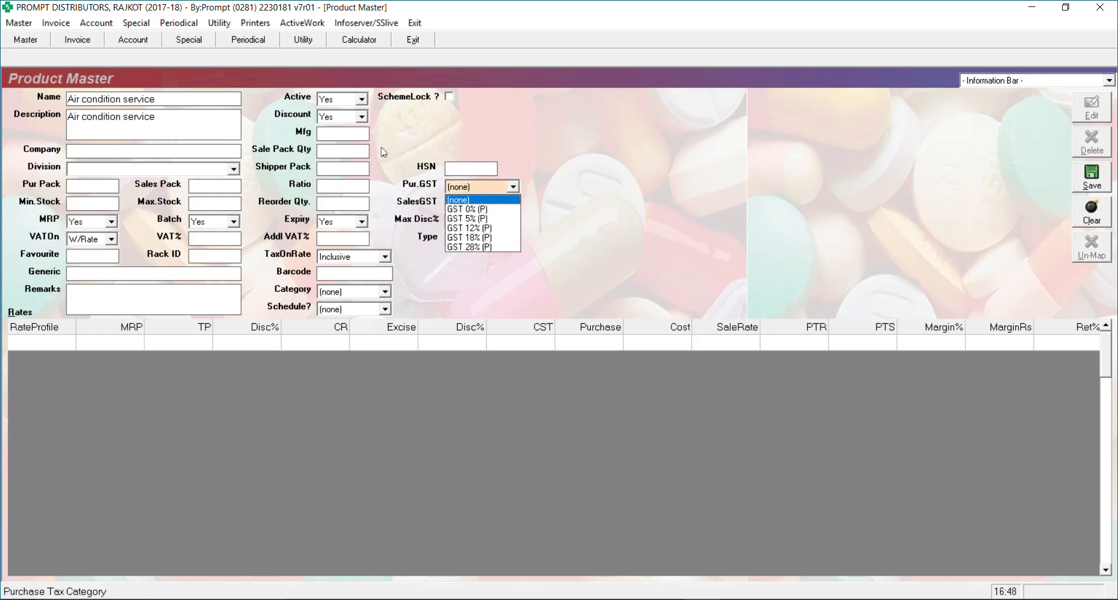
{"action": "left_click", "coordinate": [477, 237]}
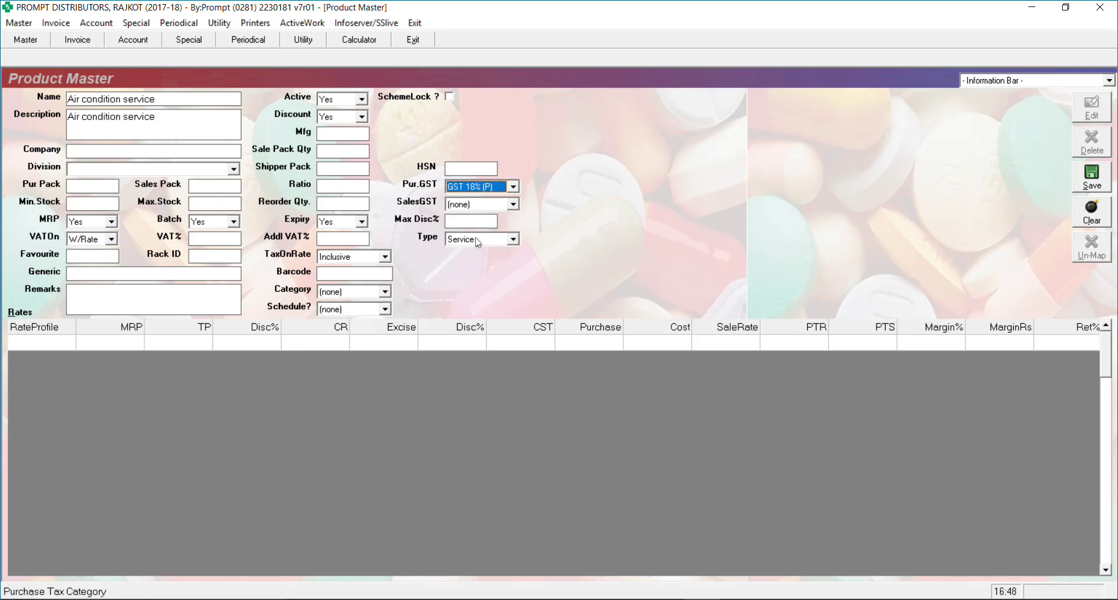
{"action": "left_click", "coordinate": [466, 205]}
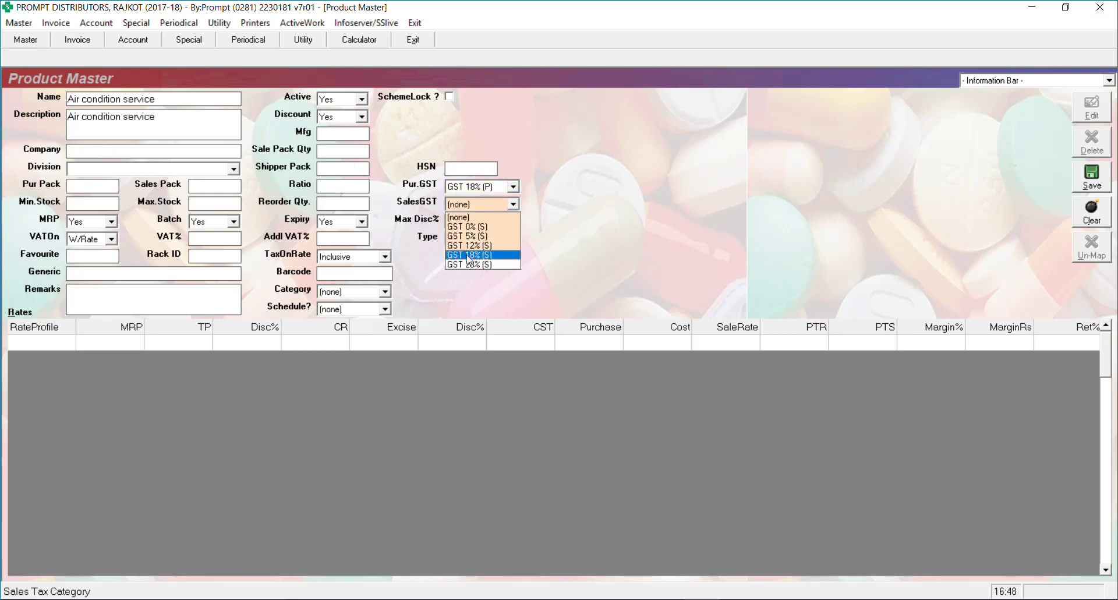
{"action": "key", "text": "Return"}
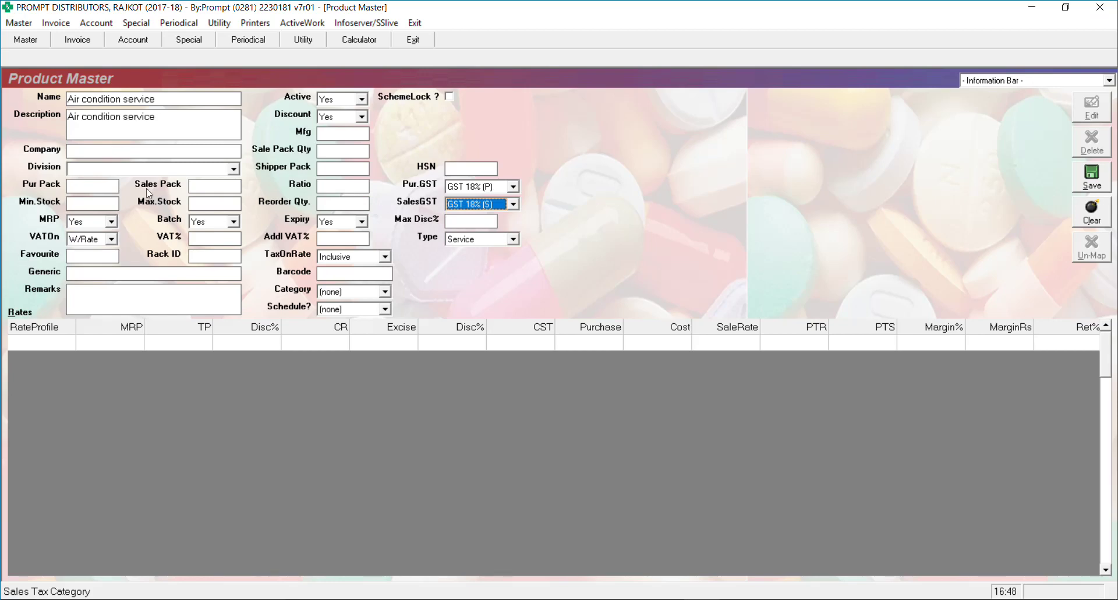
Correct the ratio to 1 after the invalid-ratio warning and save the item
{"action": "left_click", "coordinate": [1093, 176]}
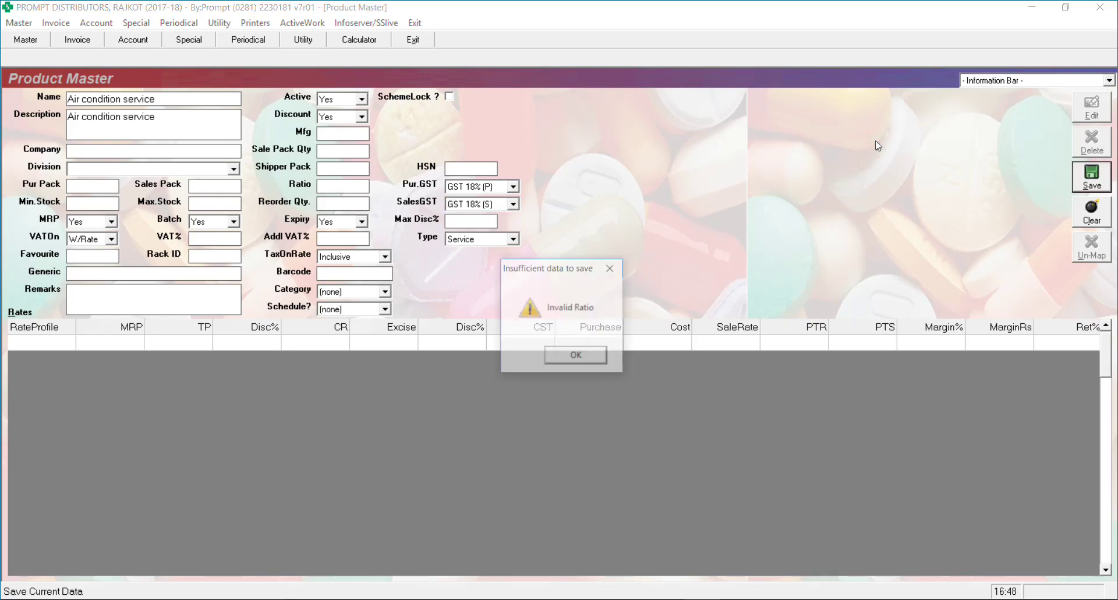
{"action": "left_click", "coordinate": [573, 349]}
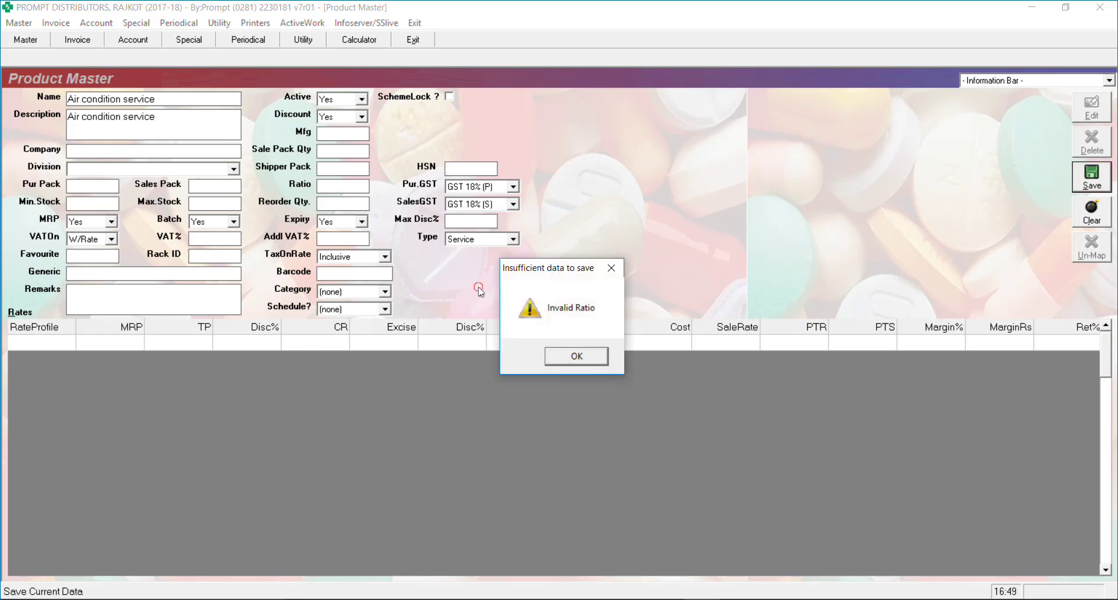
{"action": "left_click", "coordinate": [350, 185]}
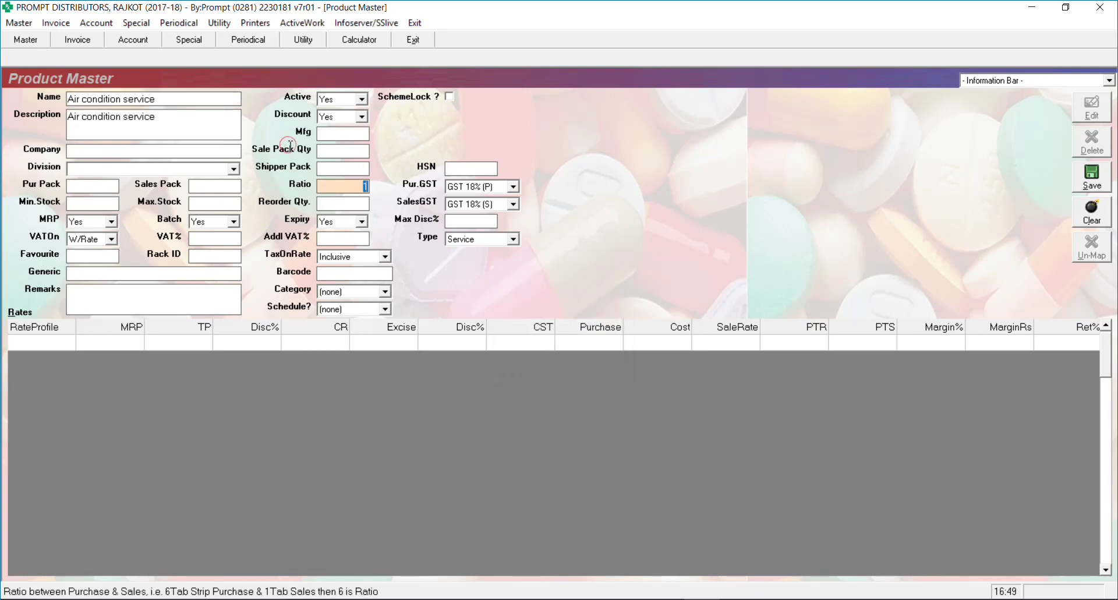
{"action": "key", "text": "Return"}
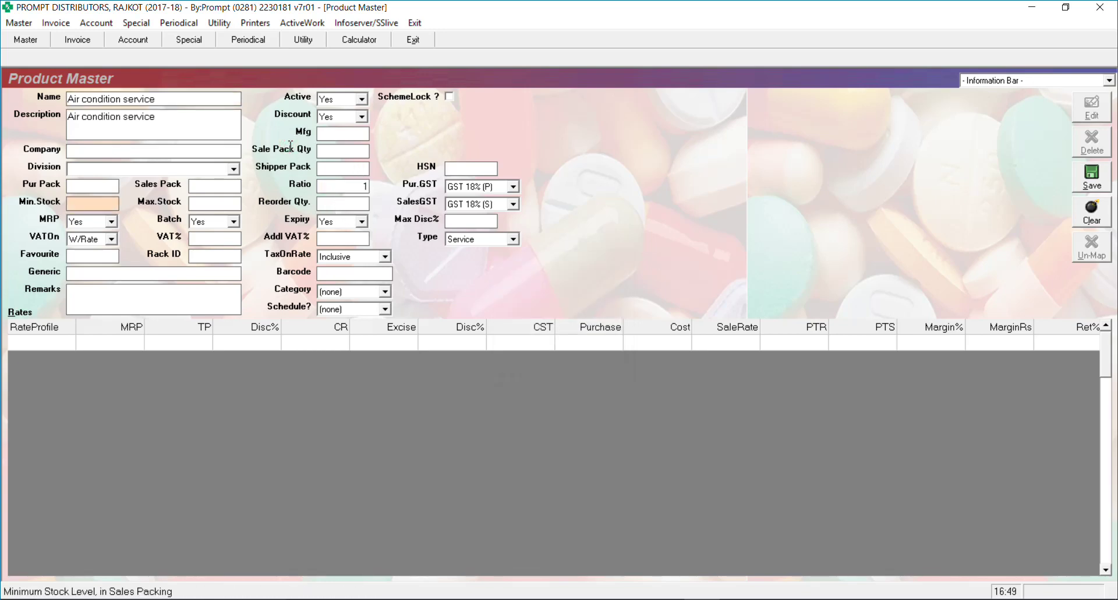
{"action": "left_click", "coordinate": [1082, 178]}
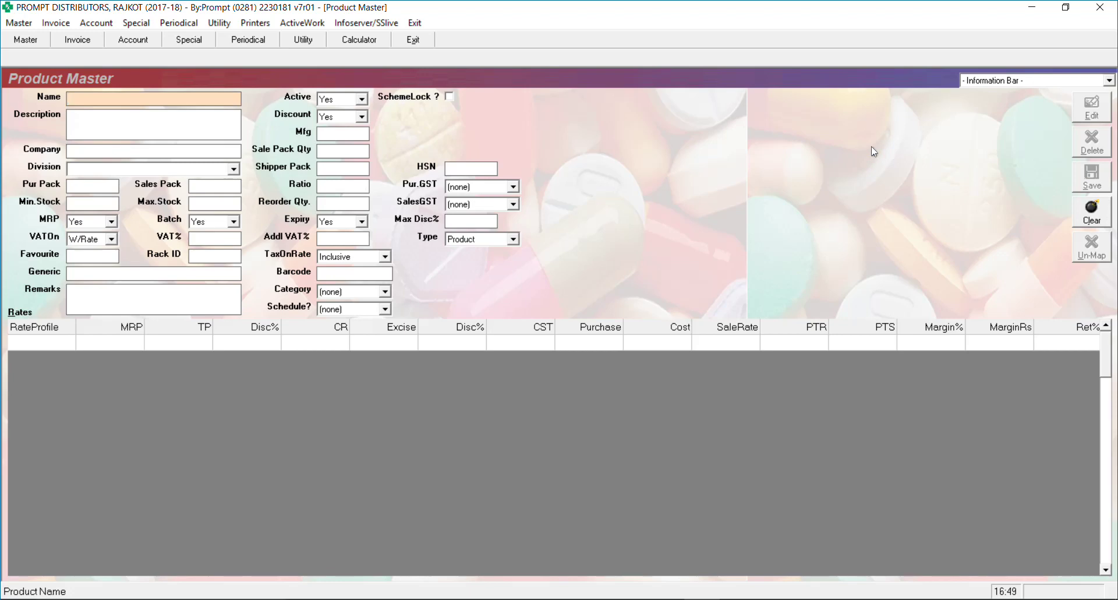
Look up the existing Software Maintenance item (HSN 9975, 18% GST) via 'so' and resave it
{"action": "type", "text": "so"}
{"action": "key", "text": "Down"}
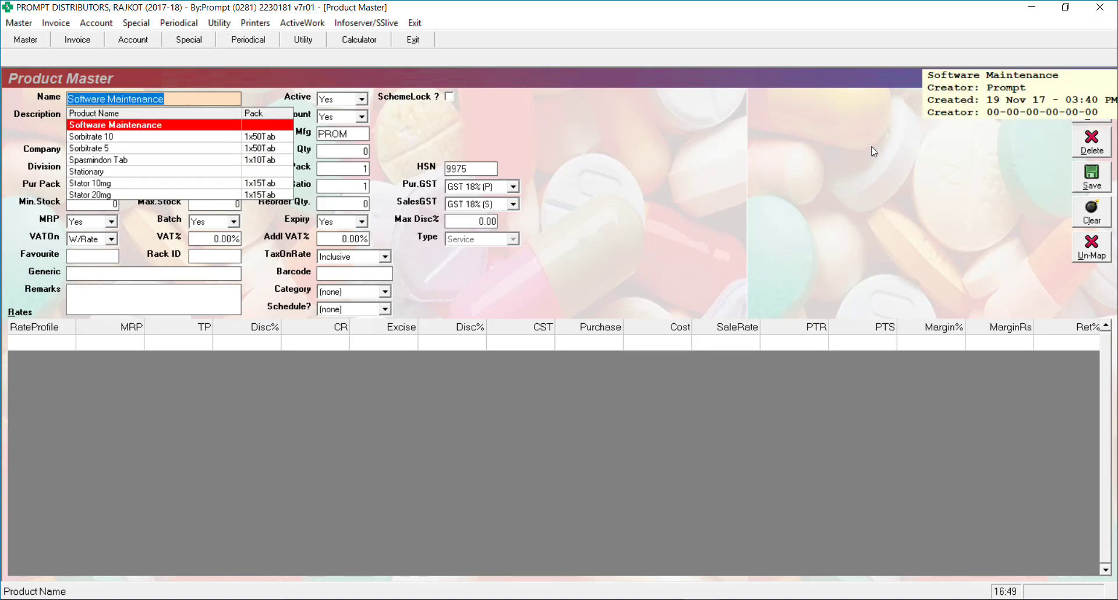
{"action": "key", "text": "Return"}
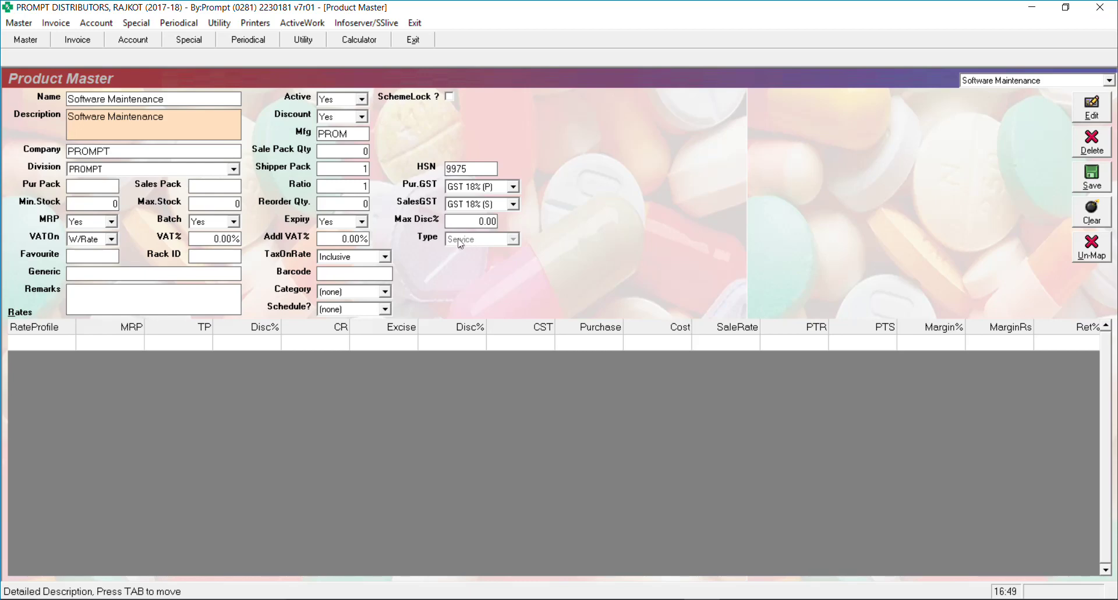
{"action": "left_click", "coordinate": [878, 137]}
{"action": "key", "text": "alt+s"}
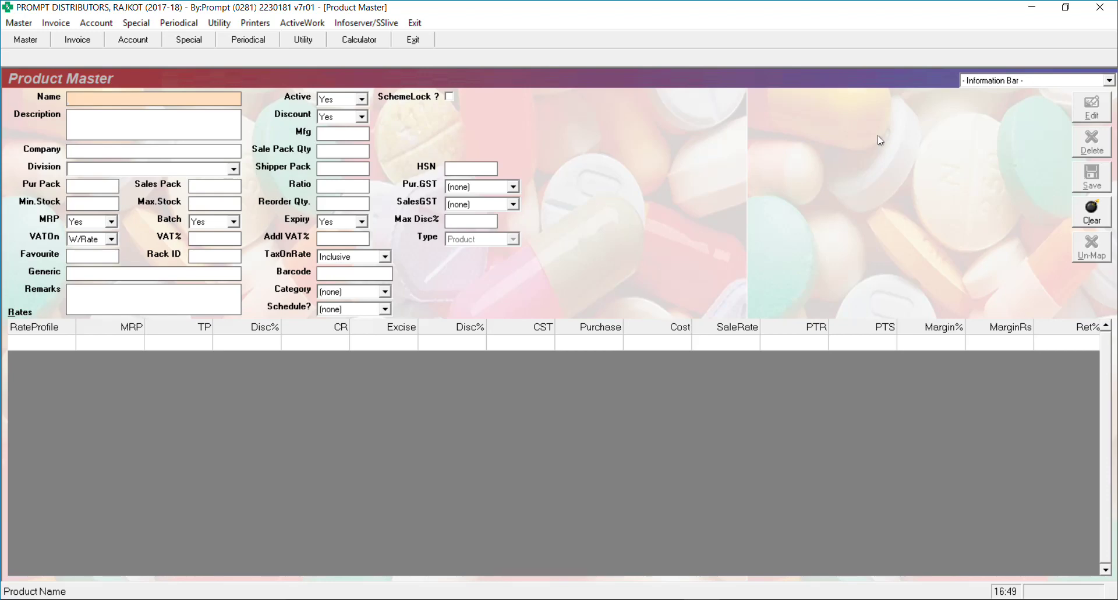
Look up 'Purchase of Computer' (Asset, HSN 12345678, 18% GST) and save it
{"action": "type", "text": "pur"}
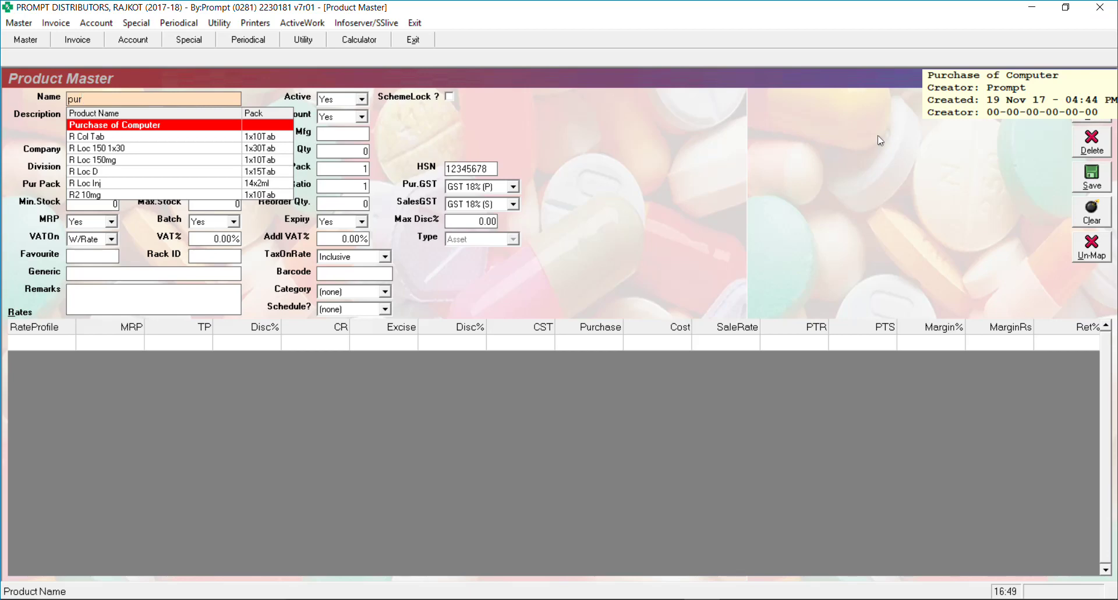
{"action": "key", "text": "Return"}
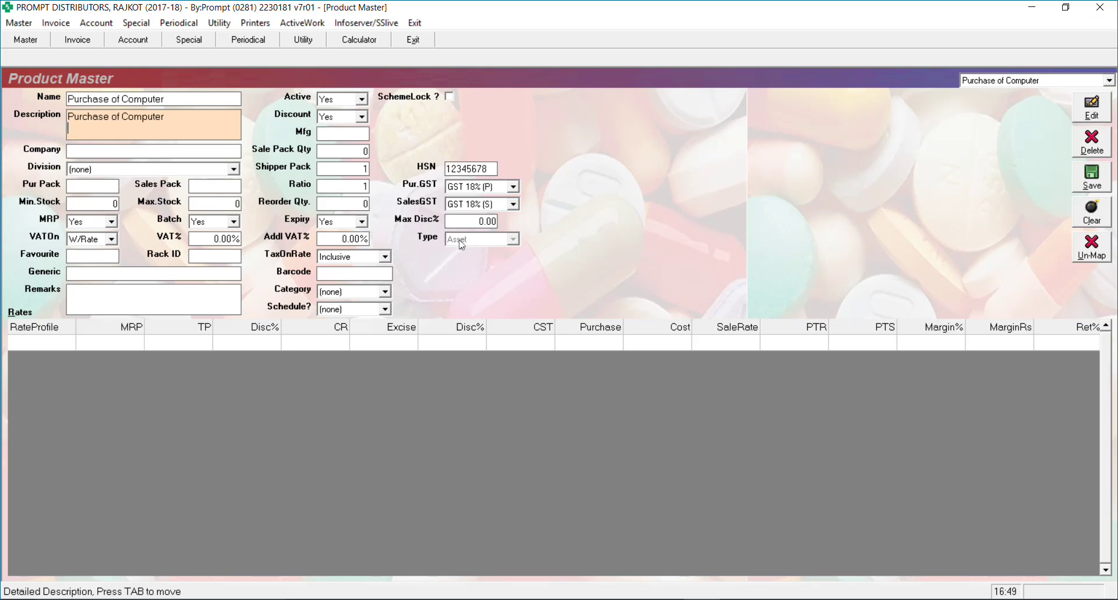
{"action": "left_click", "coordinate": [1102, 184]}
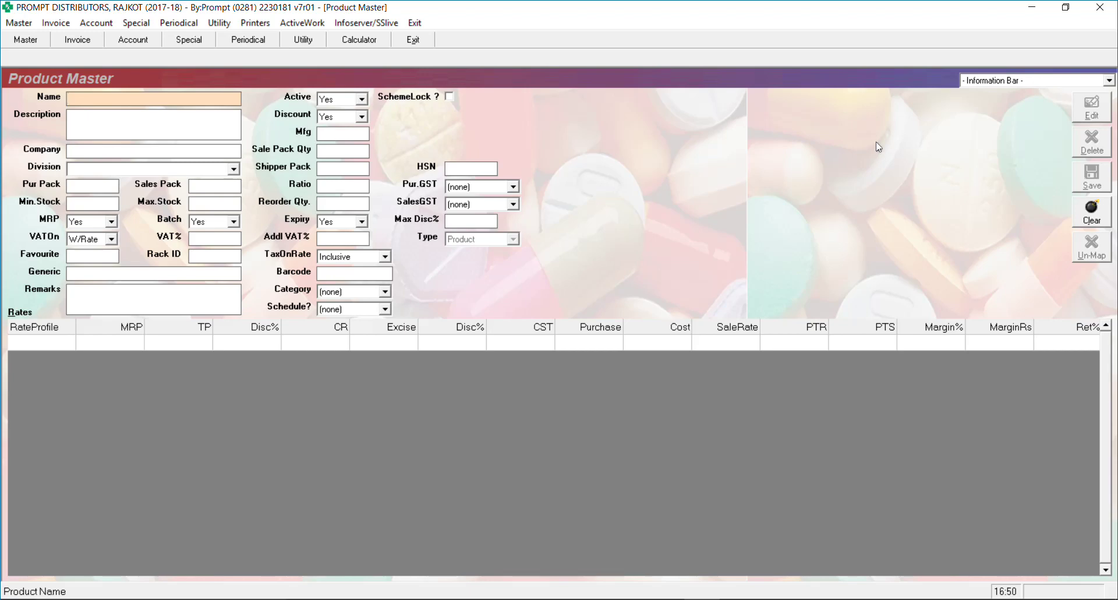
Name the new item 'Travelling Exp.', correcting the mistyped entries
{"action": "type", "text": "S"}
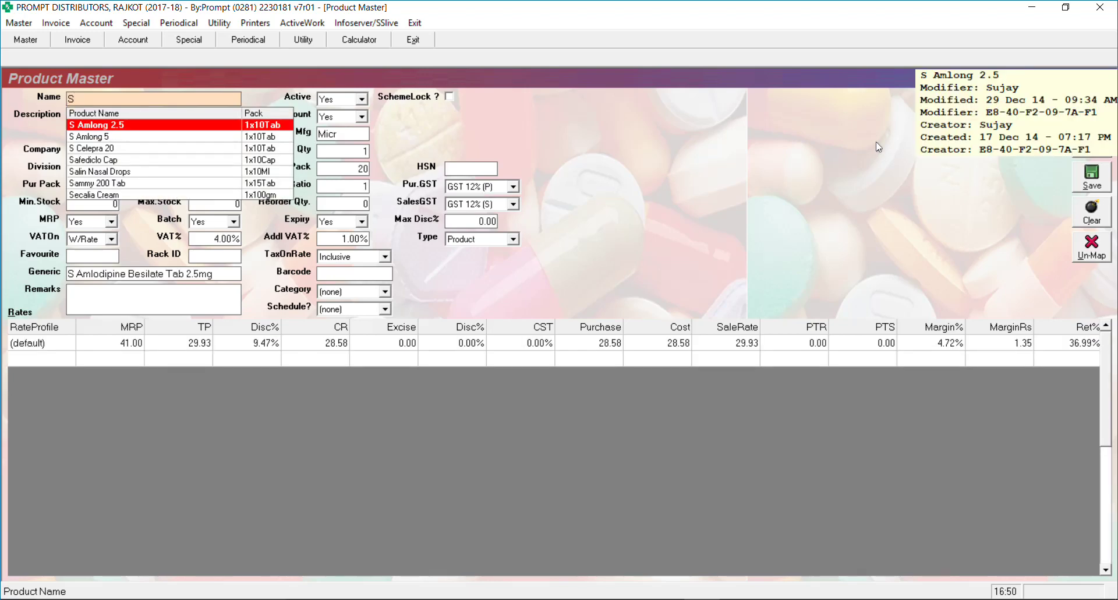
{"action": "key", "text": "BackSpace"}
{"action": "type", "text": "T"}
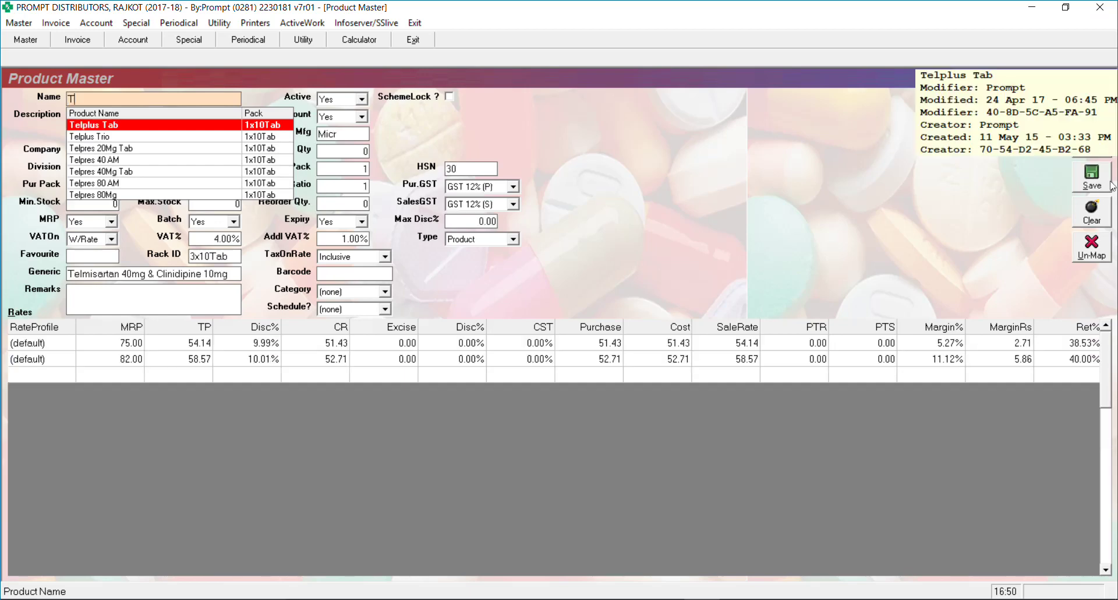
{"action": "type", "text": "elephone"}
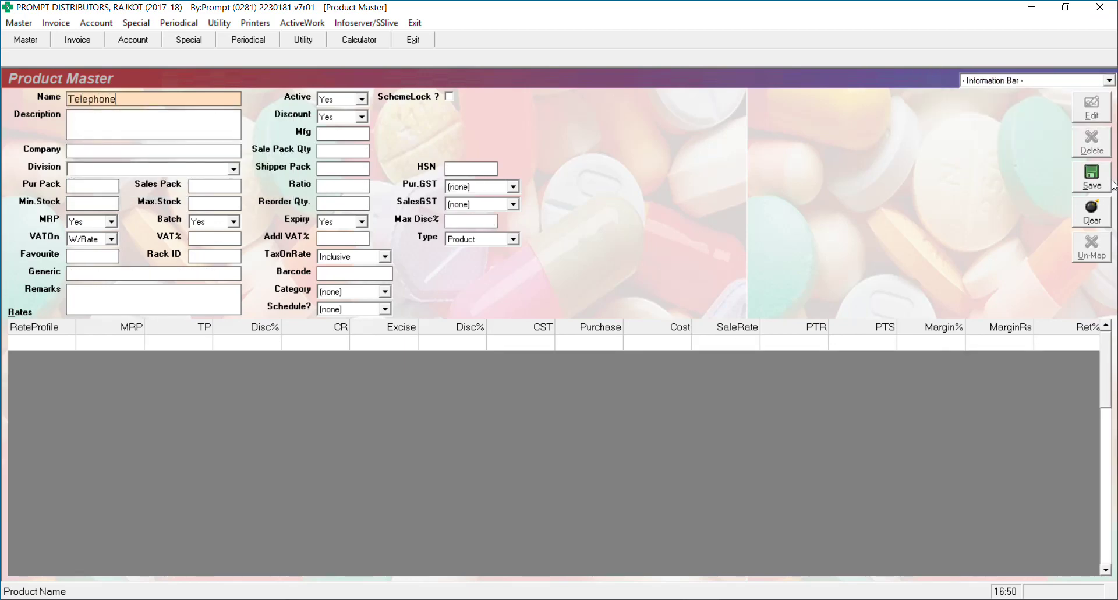
{"action": "type", "text": " Exp"}
{"action": "key", "text": "BackSpace"}
{"action": "key", "text": "BackSpace"}
{"action": "key", "text": "BackSpace"}
{"action": "key", "text": "BackSpace"}
{"action": "key", "text": "BackSpace"}
{"action": "key", "text": "BackSpace"}
{"action": "key", "text": "BackSpace"}
{"action": "key", "text": "BackSpace"}
{"action": "key", "text": "BackSpace"}
{"action": "key", "text": "BackSpace"}
{"action": "key", "text": "BackSpace"}
{"action": "key", "text": "BackSpace"}
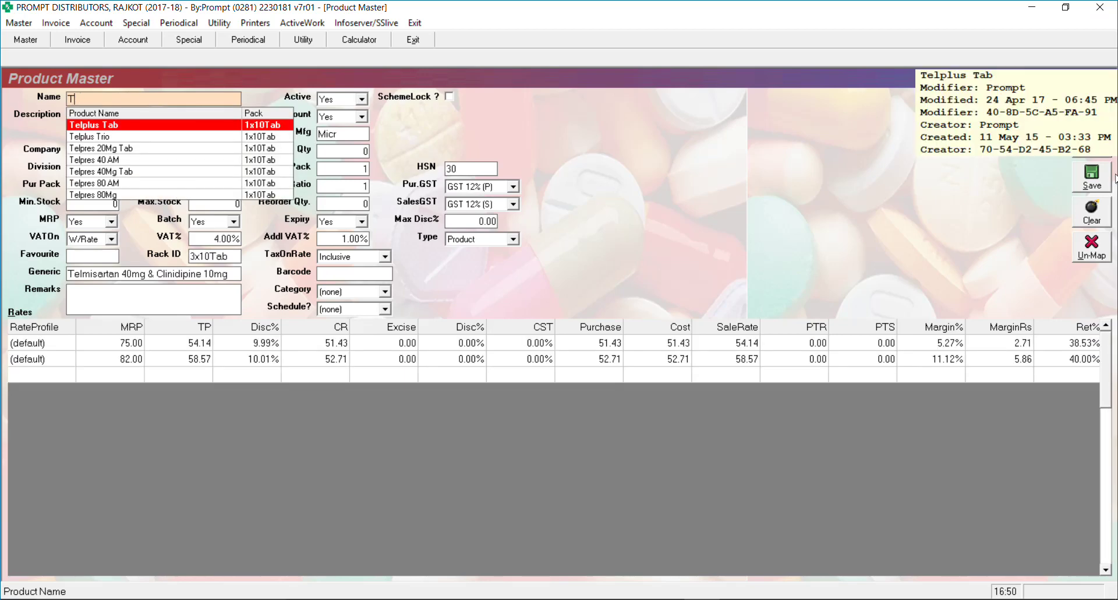
{"action": "type", "text": "ravelling"}
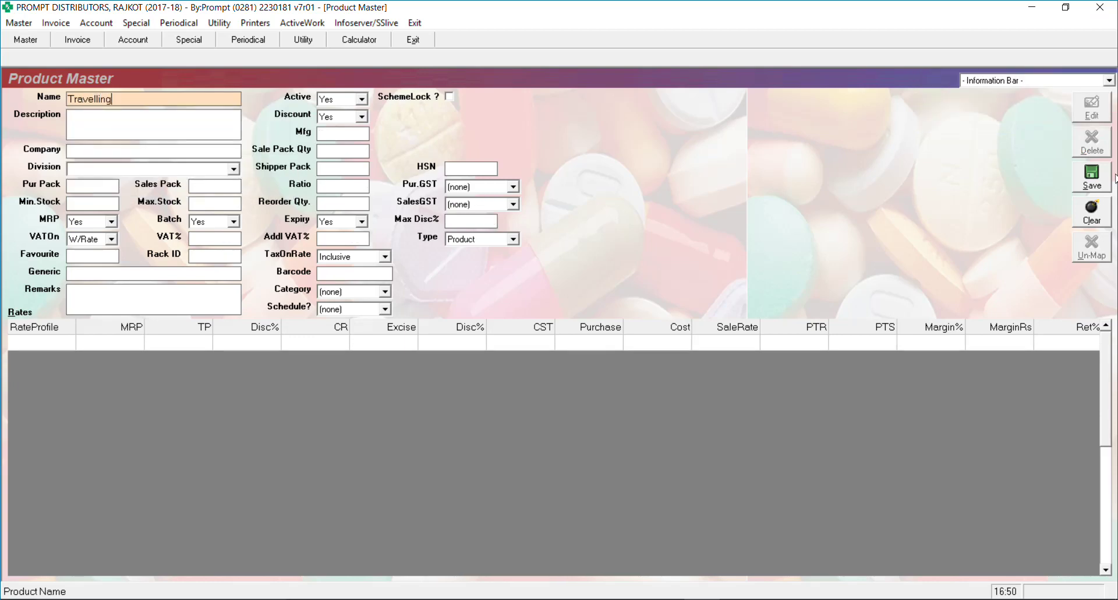
{"action": "type", "text": " Exp."}
{"action": "key", "text": "Return"}
{"action": "key", "text": "Tab"}
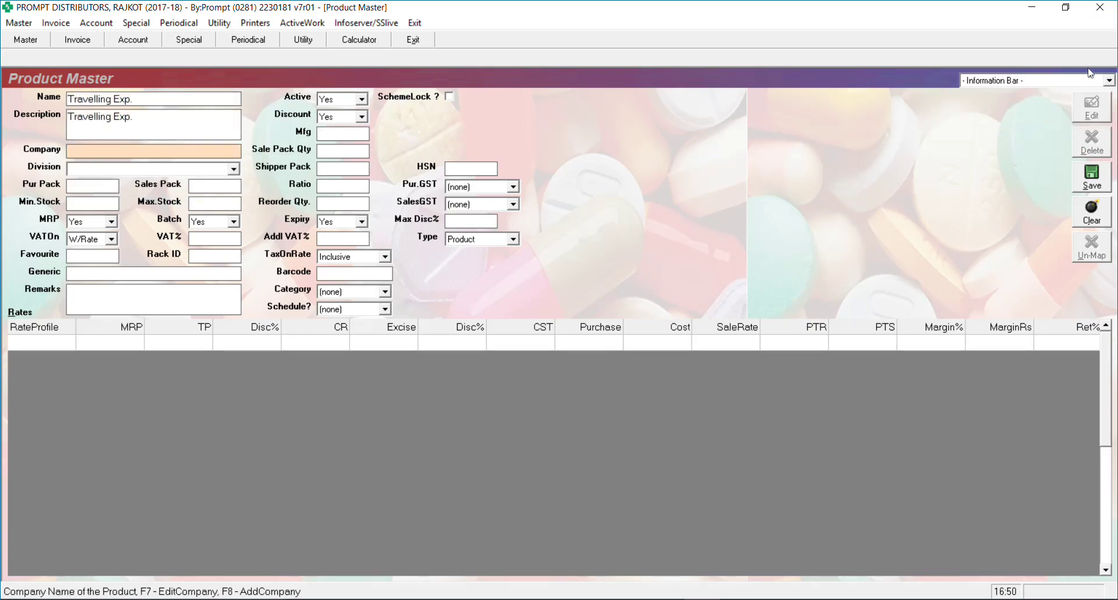
Set 18% purchase and sales GST and make the item type Expense
{"action": "left_click", "coordinate": [470, 185]}
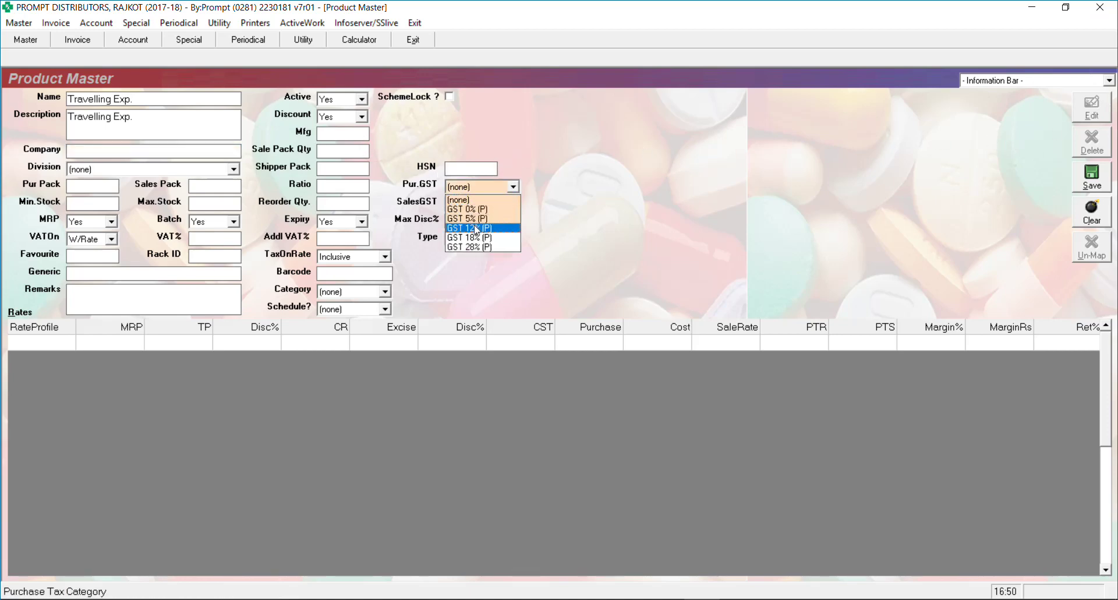
{"action": "left_click", "coordinate": [467, 237]}
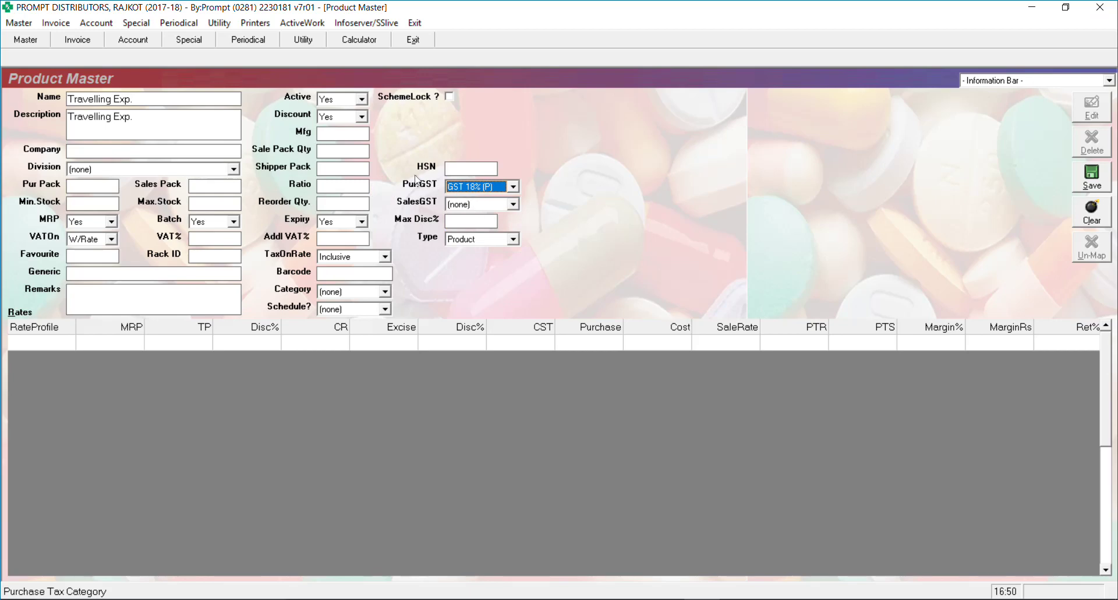
{"action": "left_click", "coordinate": [472, 203]}
{"action": "left_click", "coordinate": [486, 255]}
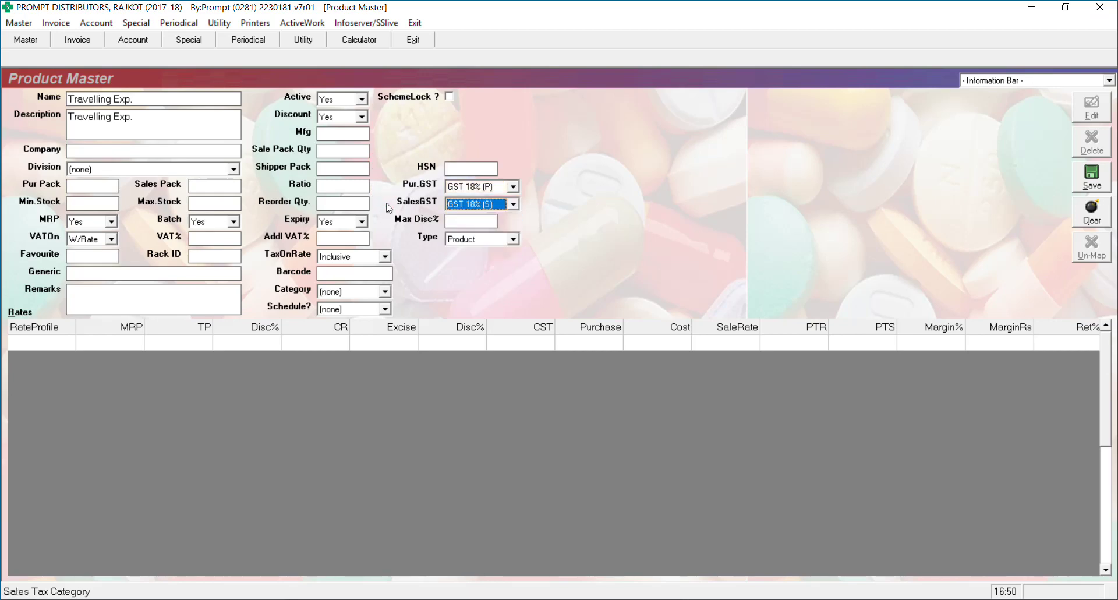
{"action": "left_click", "coordinate": [473, 239]}
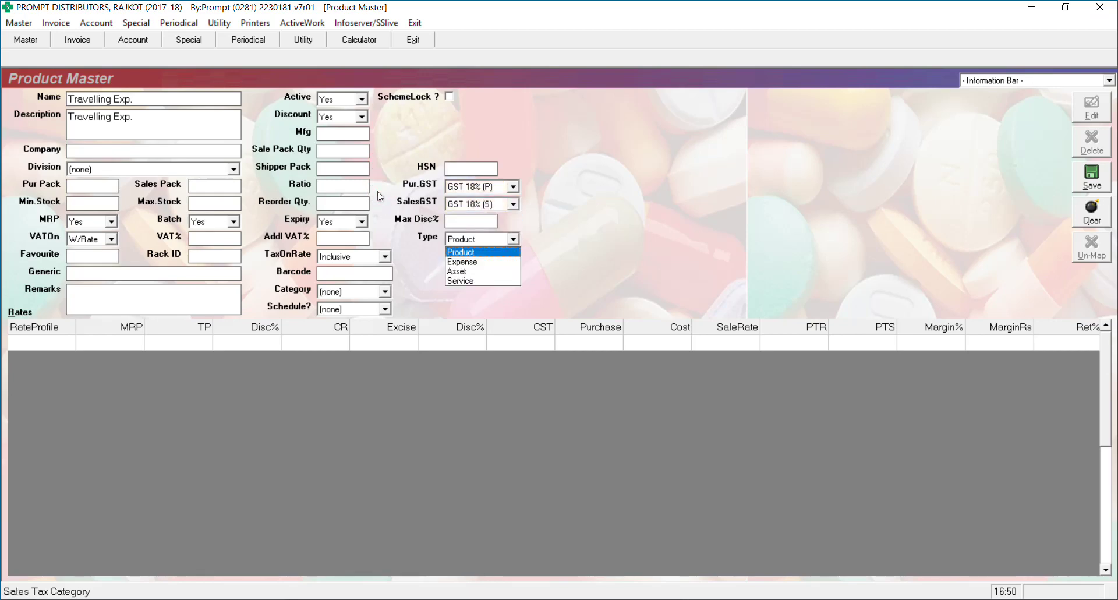
{"action": "left_click", "coordinate": [472, 262]}
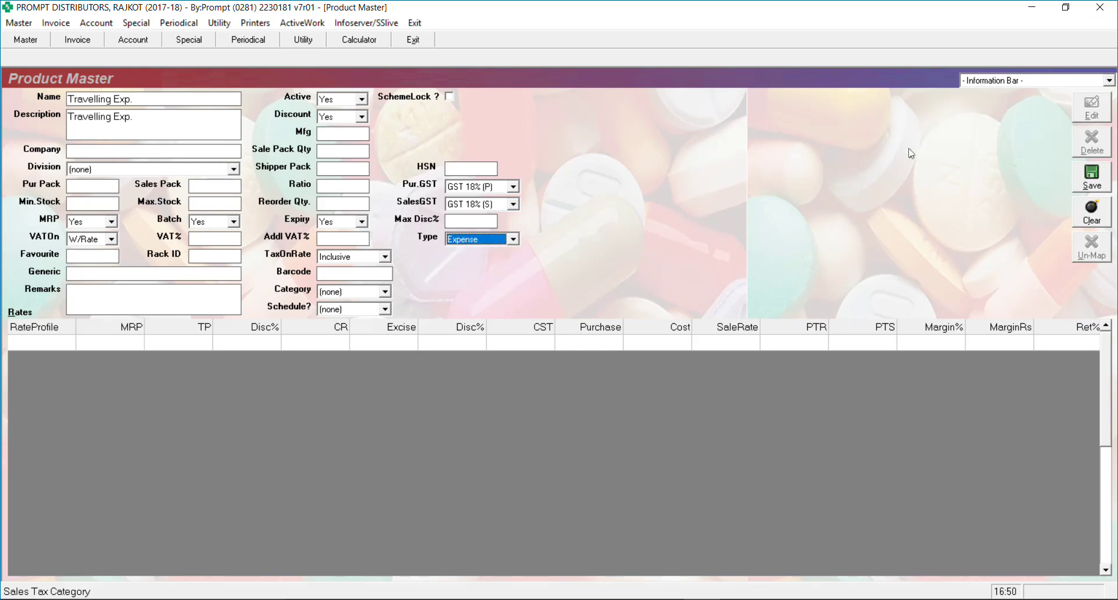
Fix the ratio after the invalid-ratio warning and save the Travelling Exp. item
{"action": "key", "text": "alt+s"}
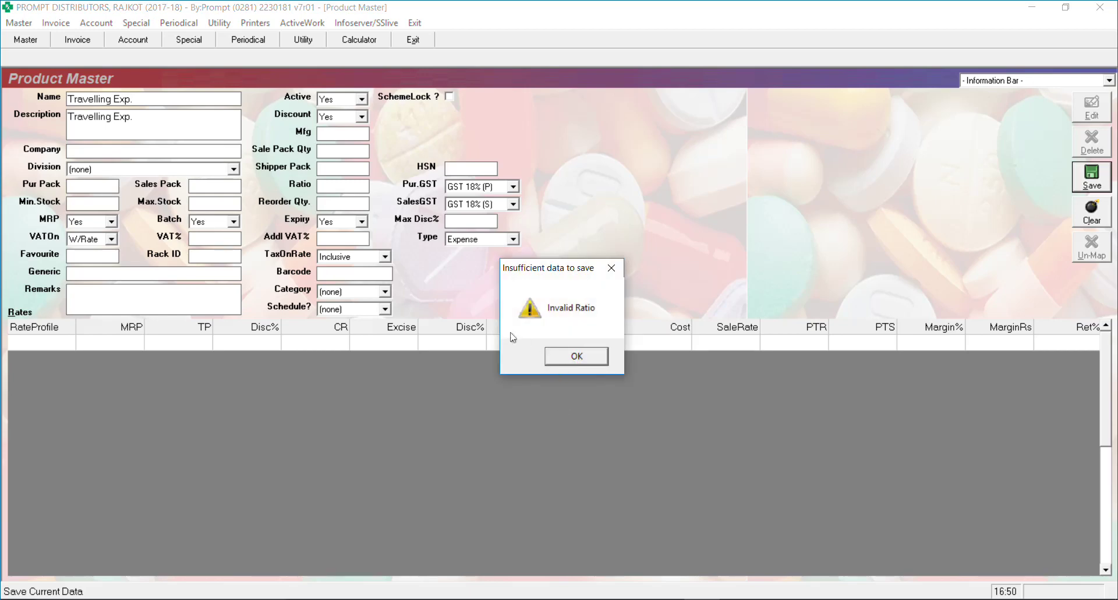
{"action": "left_click", "coordinate": [559, 356]}
{"action": "left_click", "coordinate": [357, 188]}
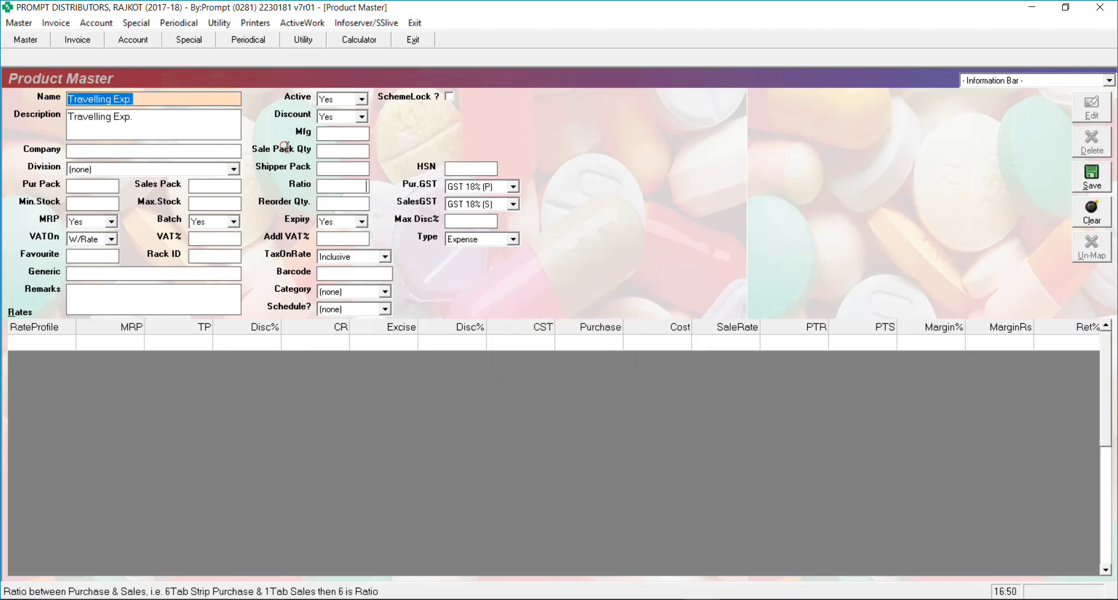
{"action": "key", "text": "alt+s"}
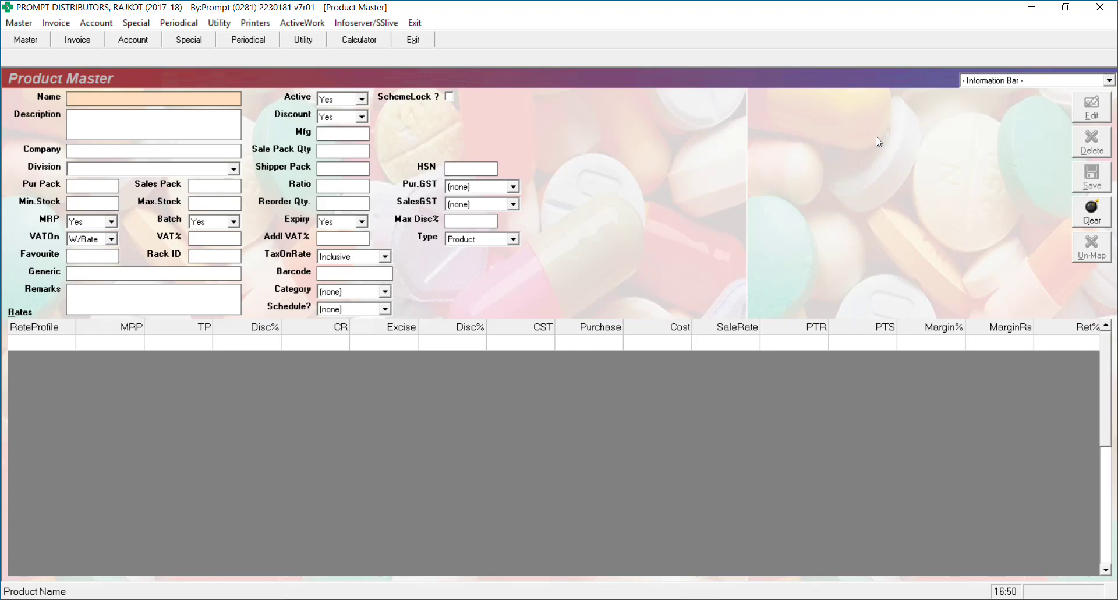
Open Invoice > Other Inputs/RCM and view the EA and RCM voucher series
{"action": "left_click", "coordinate": [55, 23]}
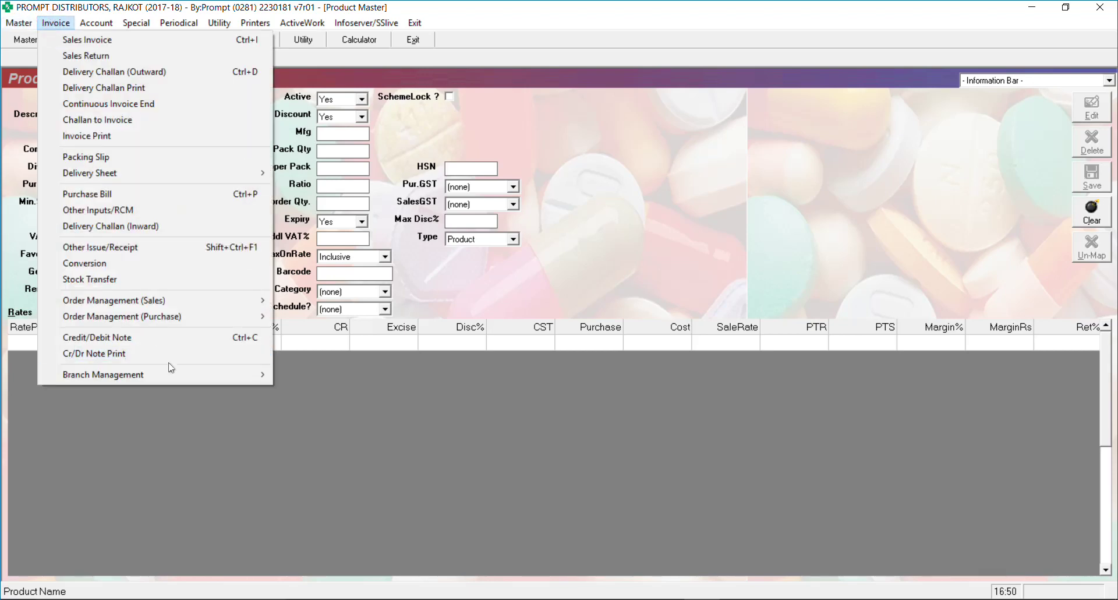
{"action": "left_click", "coordinate": [141, 211]}
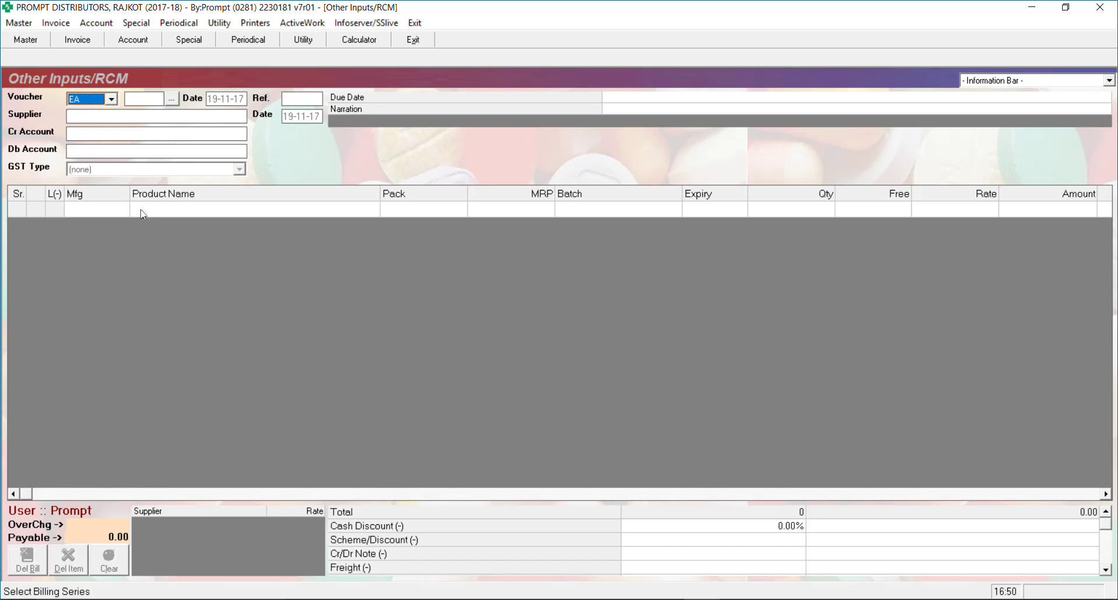
{"action": "left_click", "coordinate": [87, 99]}
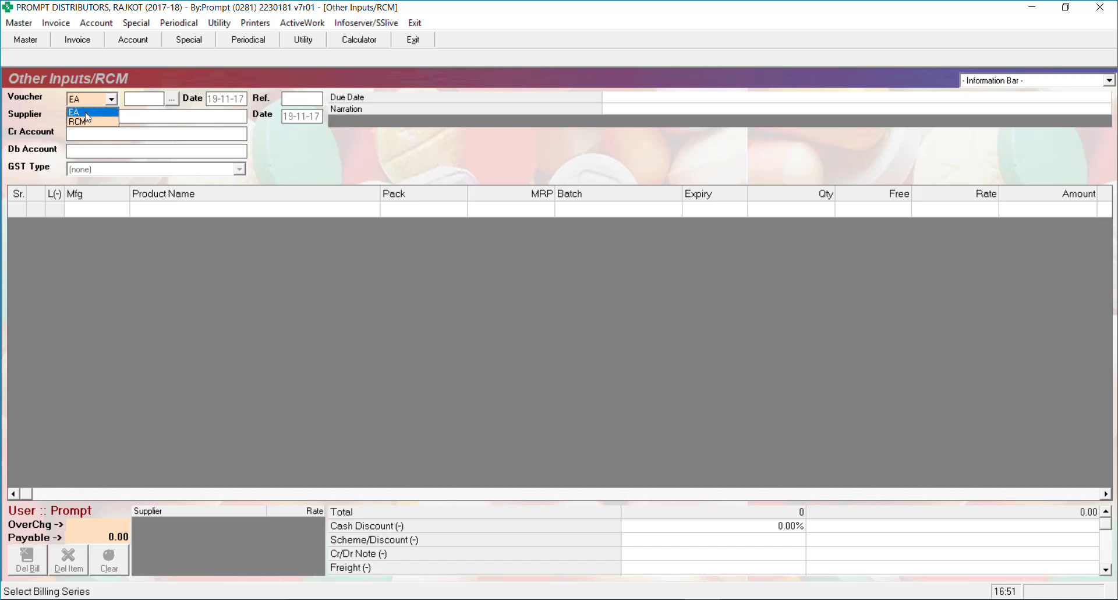
Load voucher EA/1 in series EA, answering No to Tax On Free
{"action": "left_click", "coordinate": [68, 89]}
{"action": "key", "text": "Return"}
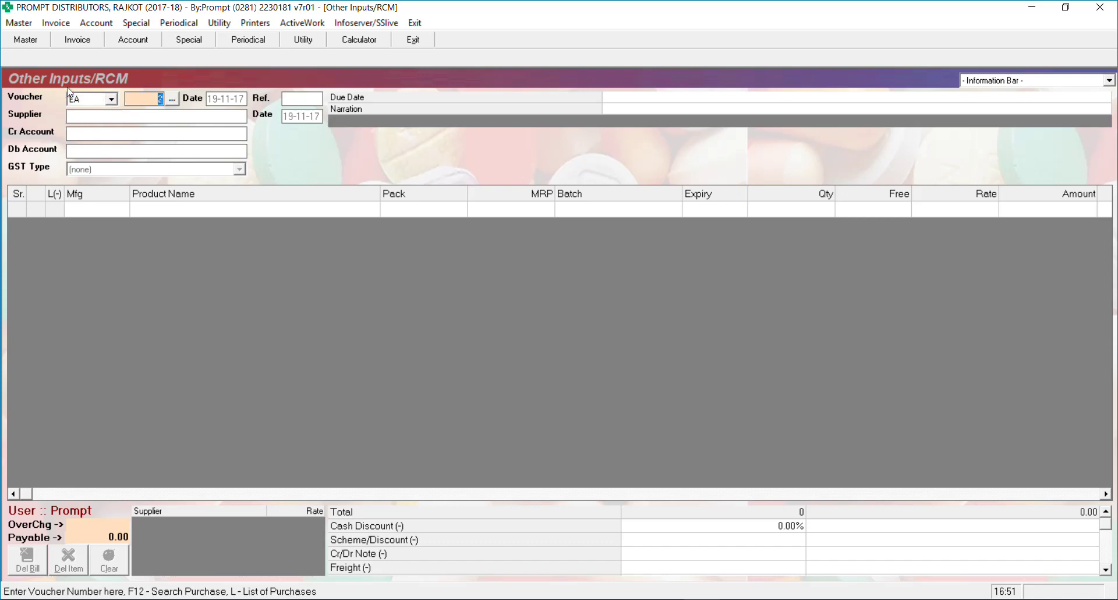
{"action": "type", "text": "1"}
{"action": "key", "text": "Return"}
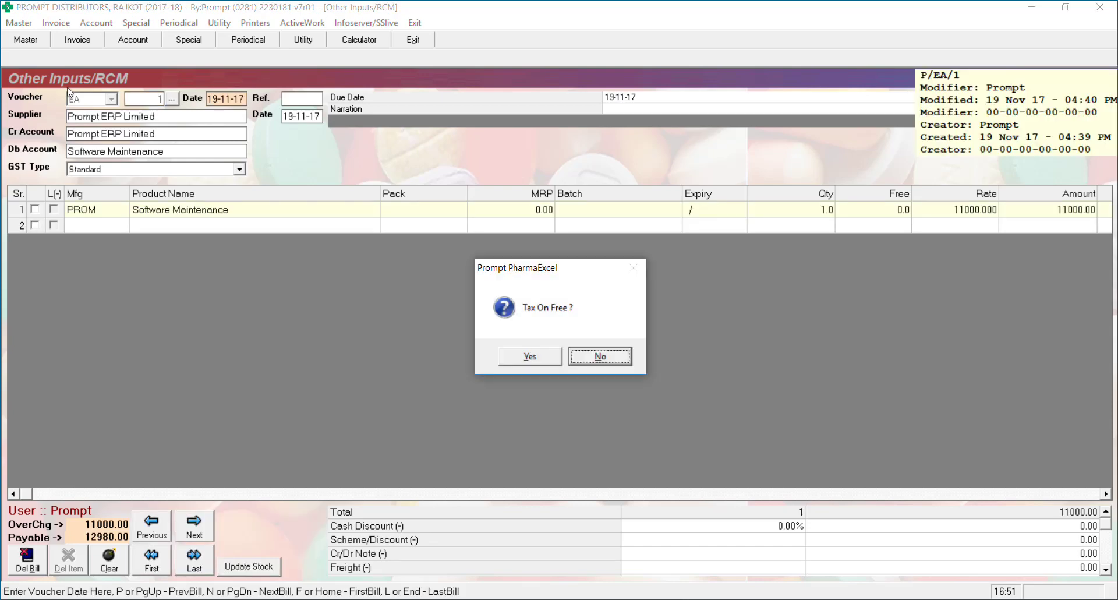
{"action": "key", "text": "Return"}
{"action": "key", "text": "Return"}
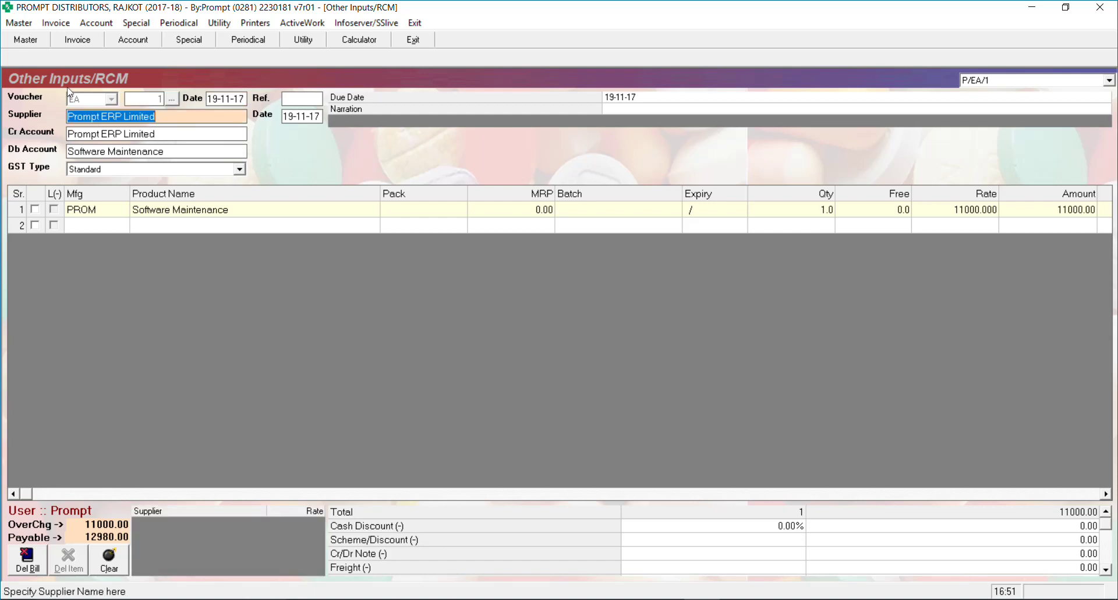
Keep Prompt ERP Limited as credit account and advance past the bill date to the item rows
{"action": "key", "text": "Return"}
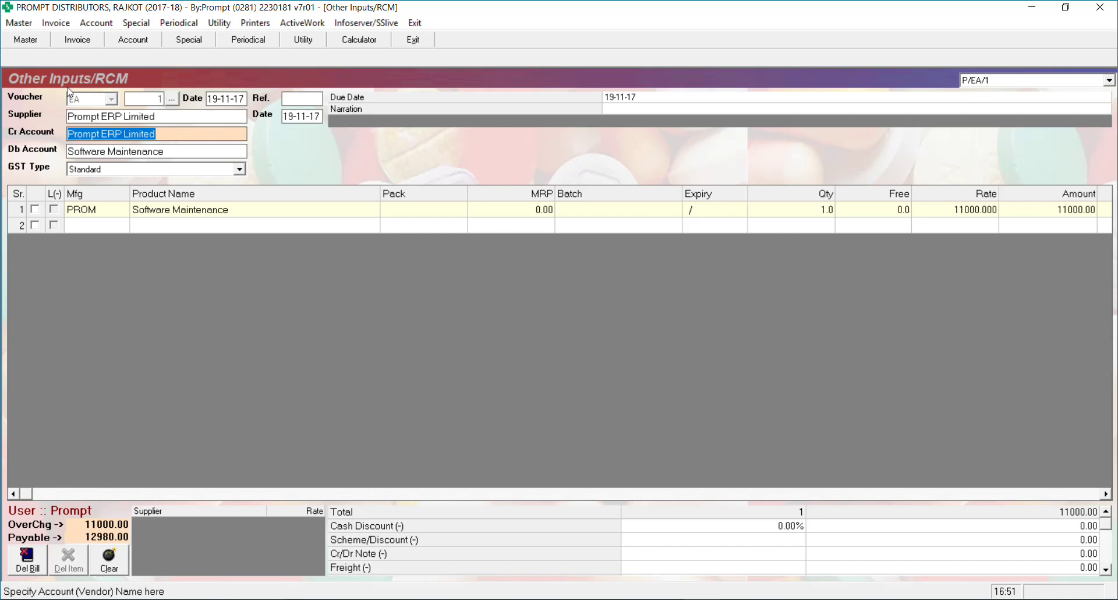
{"action": "type", "text": "prom"}
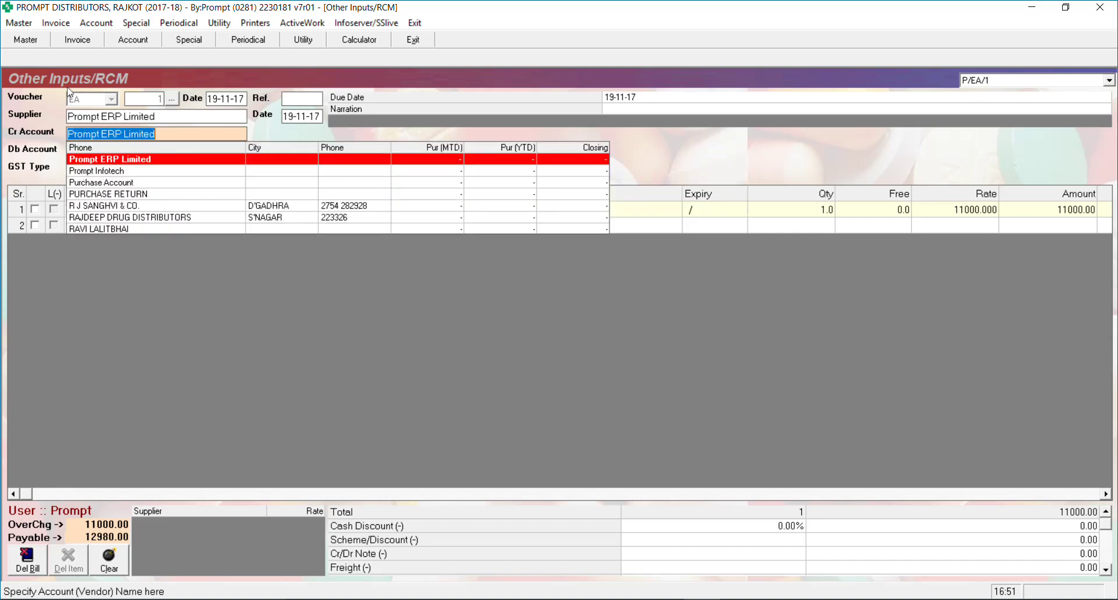
{"action": "key", "text": "Return"}
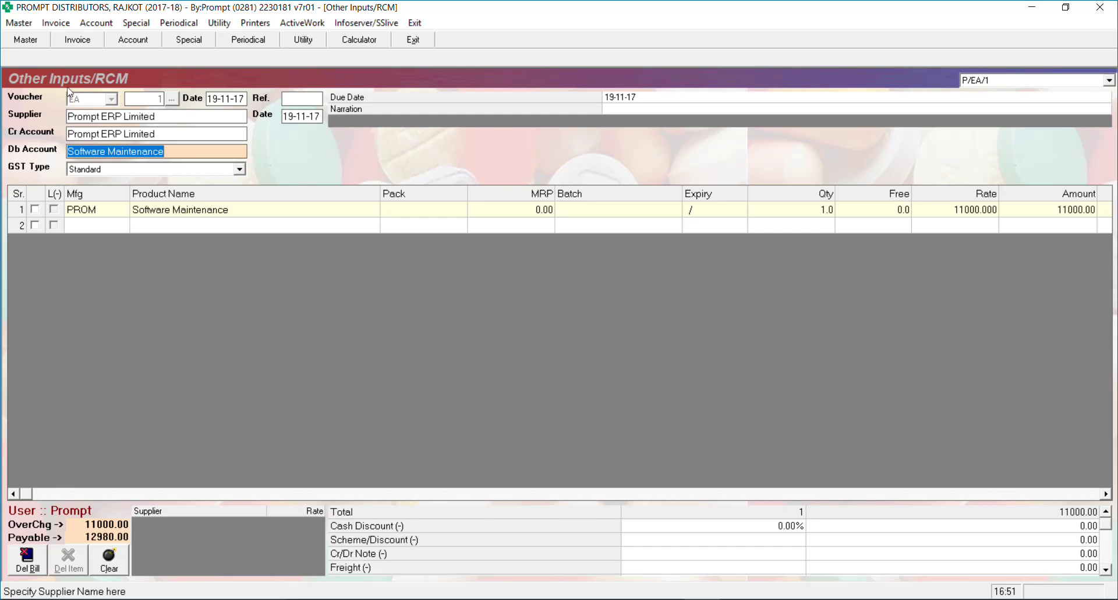
{"action": "key", "text": "Return"}
{"action": "key", "text": "Return"}
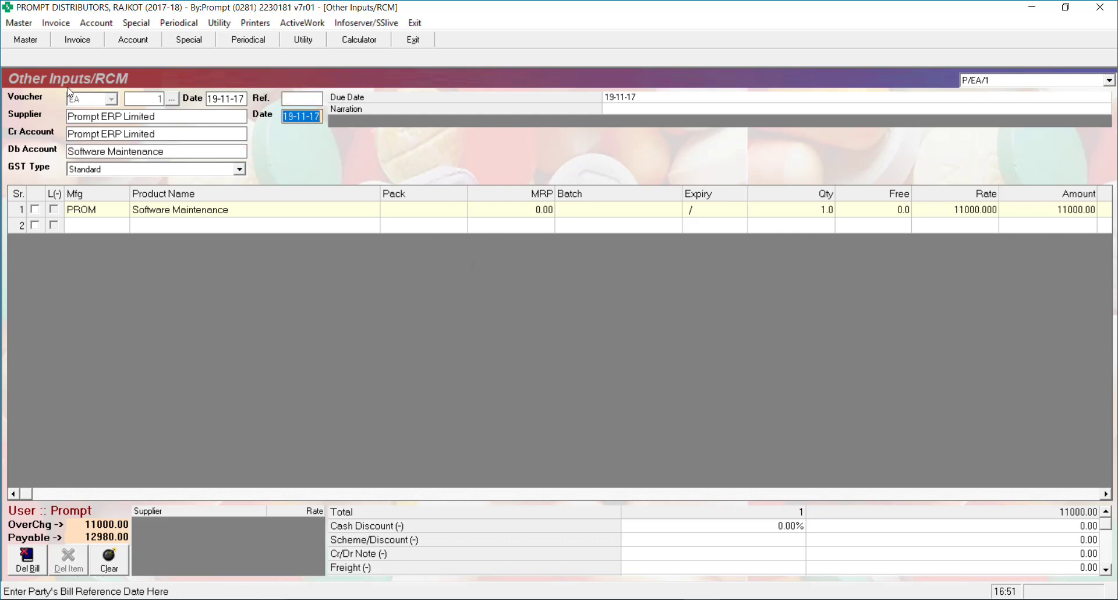
{"action": "key", "text": "Return"}
{"action": "key", "text": "Return"}
{"action": "key", "text": "Return"}
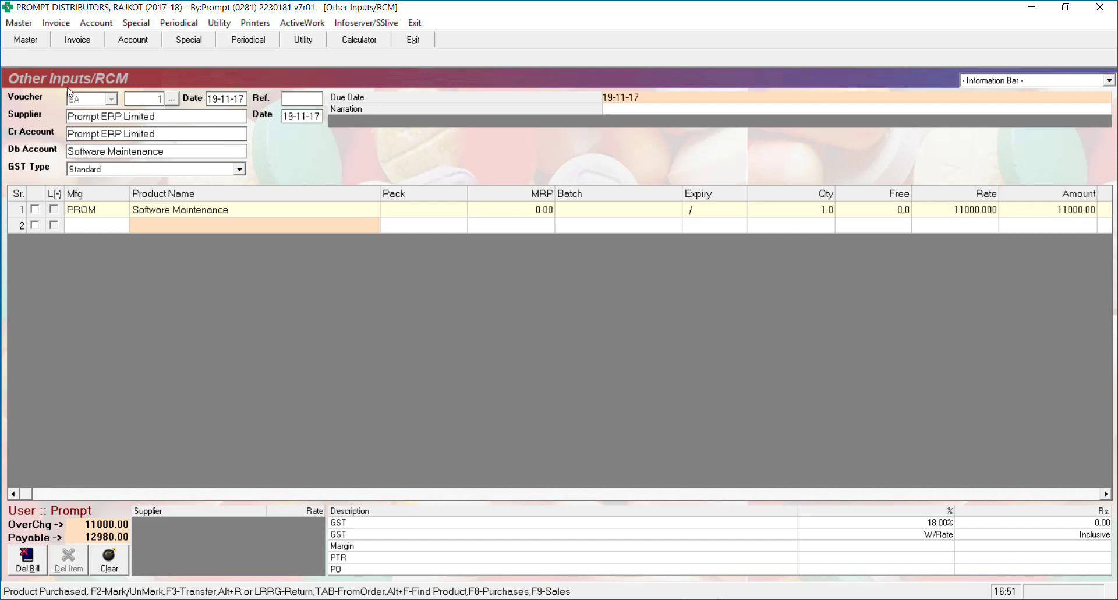
Step through the Software Maintenance row's quantity, rate and tax details
{"action": "key", "text": "Up"}
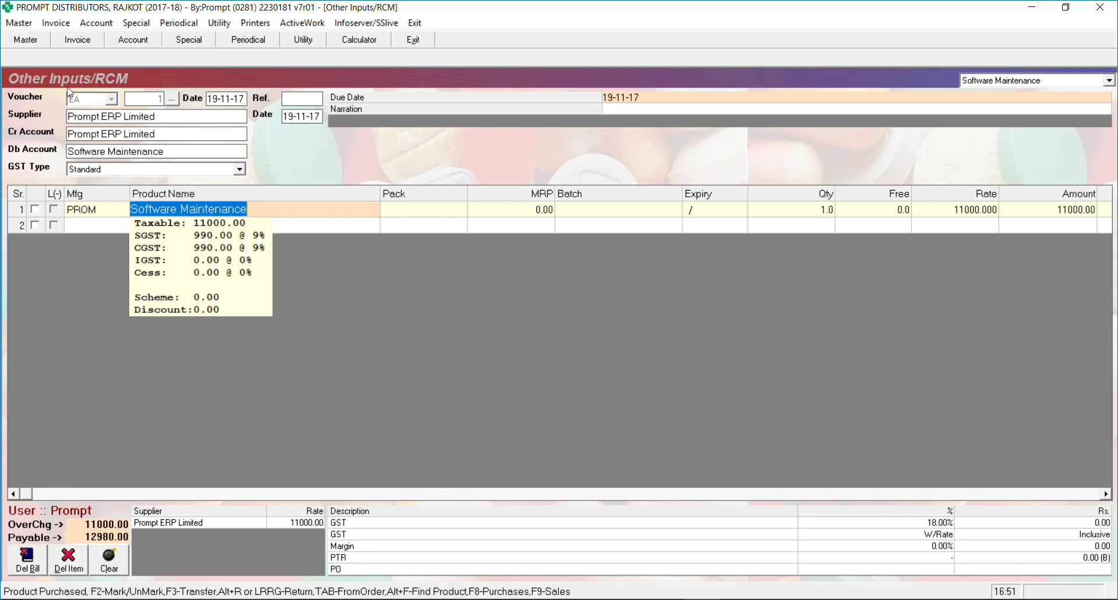
{"action": "key", "text": "Return"}
{"action": "key", "text": "Return"}
{"action": "key", "text": "Return"}
{"action": "key", "text": "Return"}
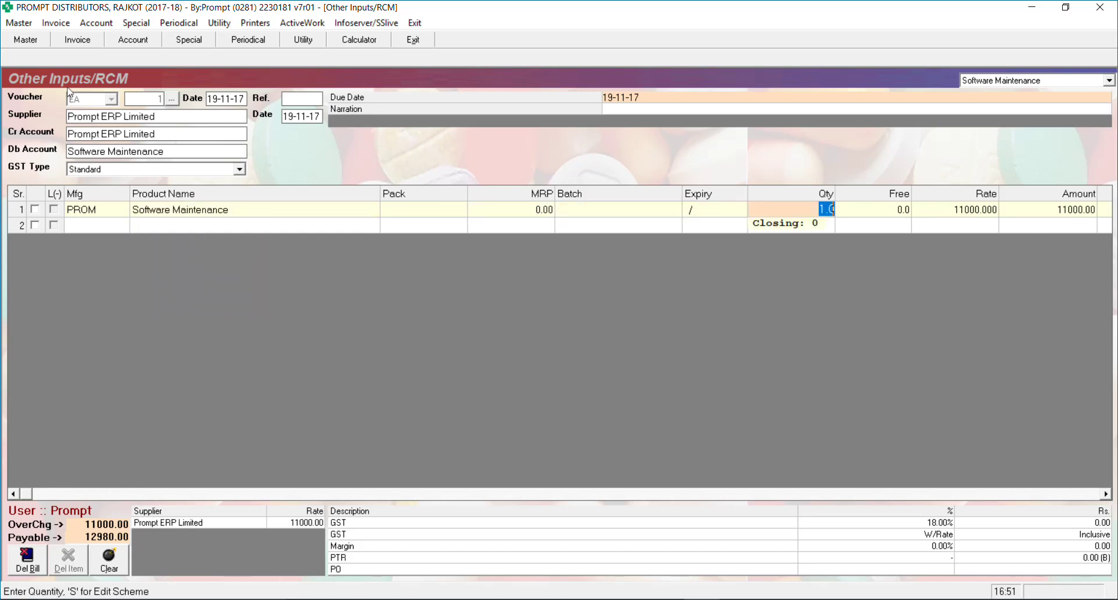
{"action": "key", "text": "Return"}
{"action": "key", "text": "Return"}
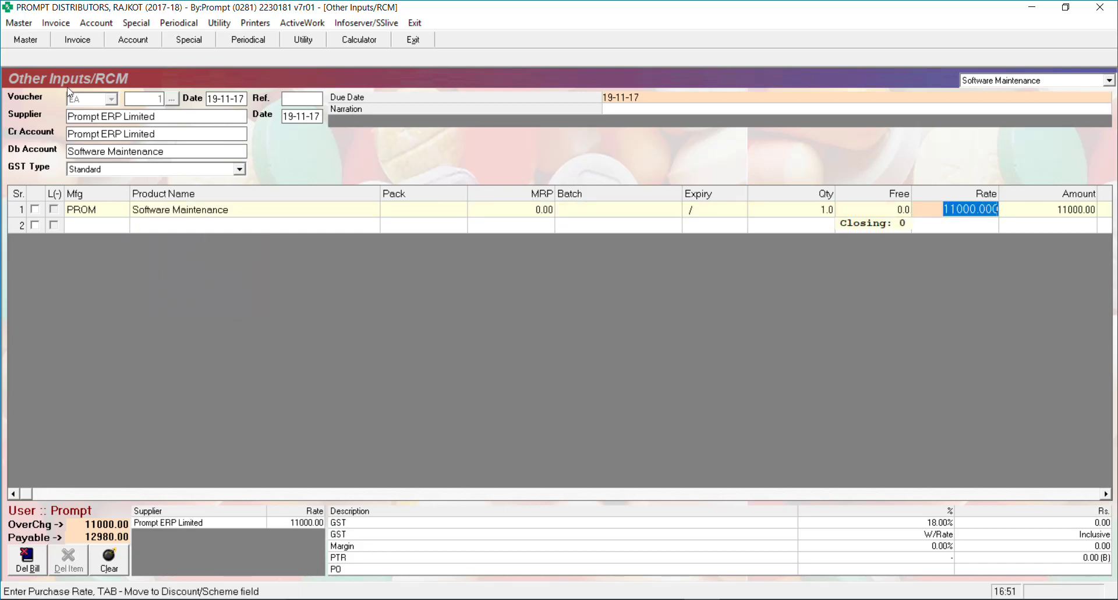
{"action": "key", "text": "Return"}
{"action": "key", "text": "Return"}
{"action": "key", "text": "Return"}
{"action": "key", "text": "Return"}
{"action": "key", "text": "Return"}
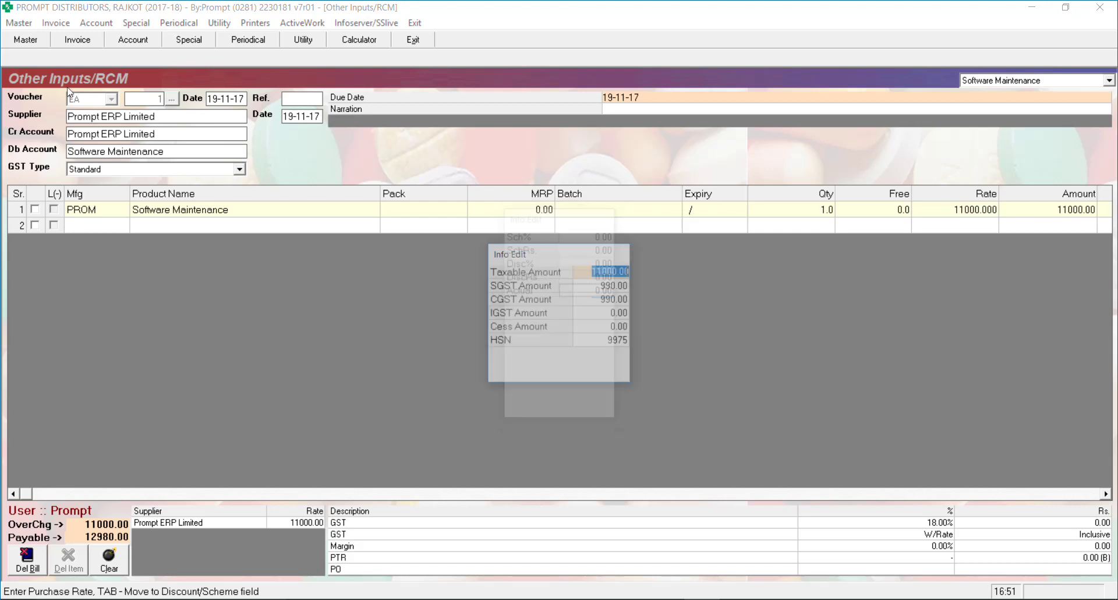
{"action": "key", "text": "Return"}
{"action": "key", "text": "Return"}
{"action": "key", "text": "Return"}
{"action": "key", "text": "Return"}
{"action": "key", "text": "Return"}
{"action": "key", "text": "Return"}
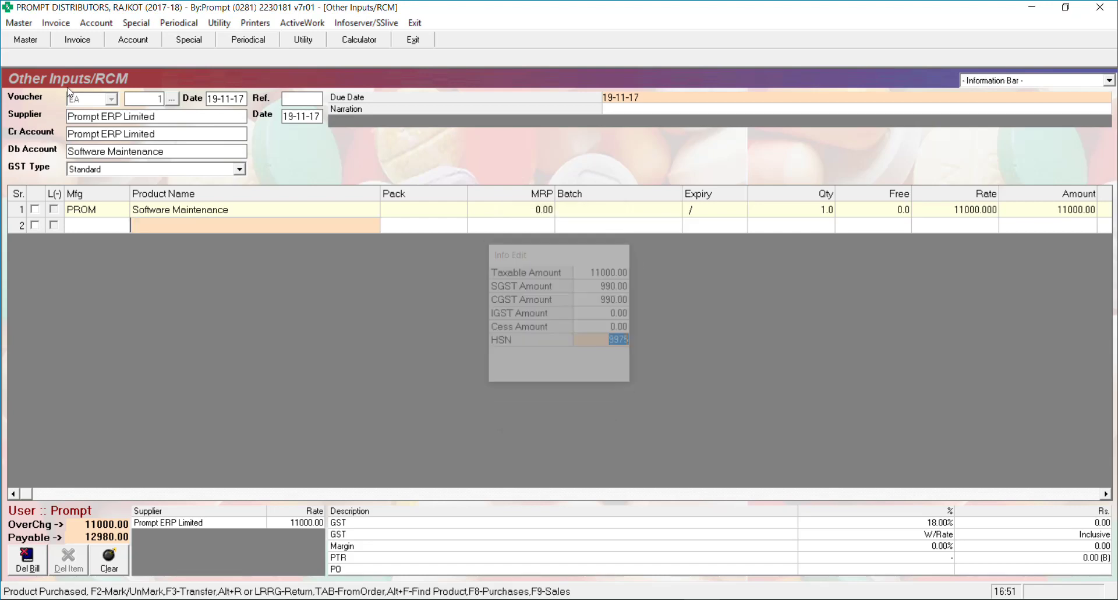
{"action": "key", "text": "Return"}
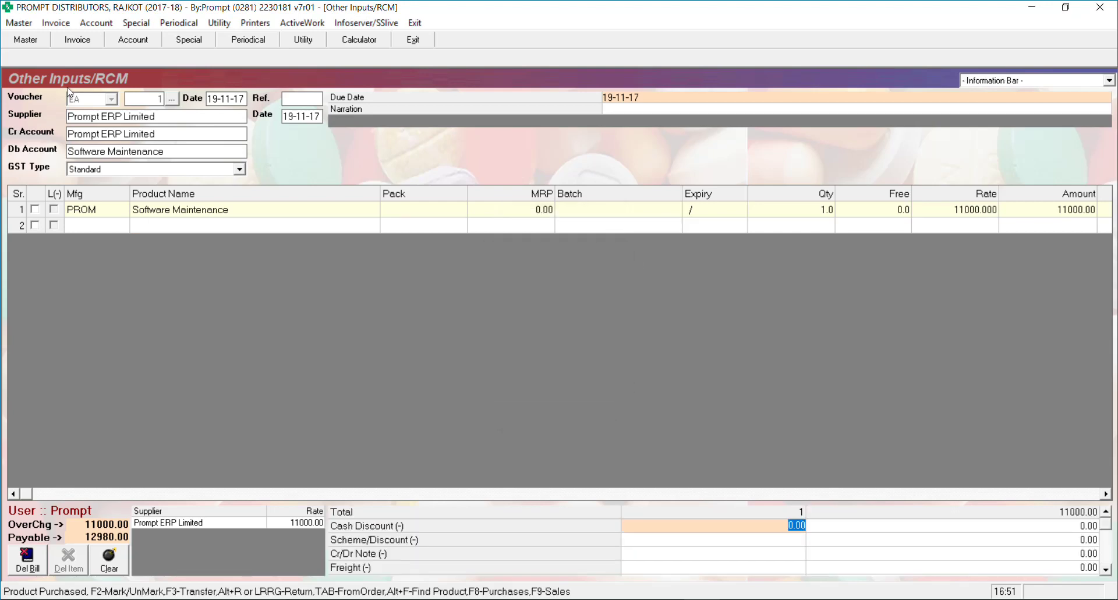
Confirm SGST and CGST of 990.00 each and save the 12980.00 bill without printing
{"action": "key", "text": "Return"}
{"action": "key", "text": "Return"}
{"action": "key", "text": "Return"}
{"action": "key", "text": "Return"}
{"action": "key", "text": "Return"}
{"action": "key", "text": "Return"}
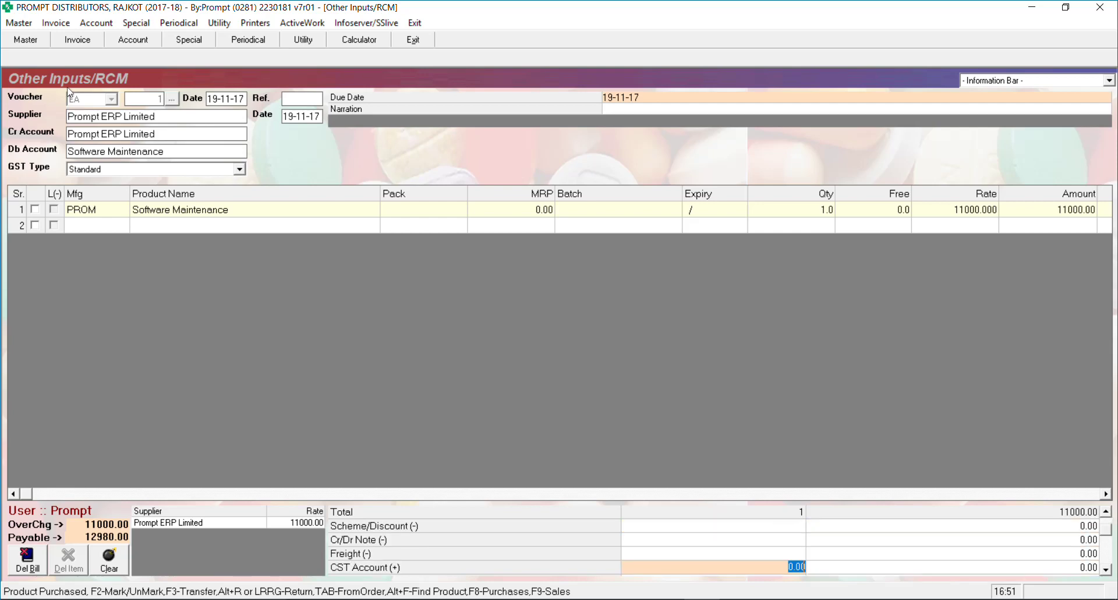
{"action": "key", "text": "Return"}
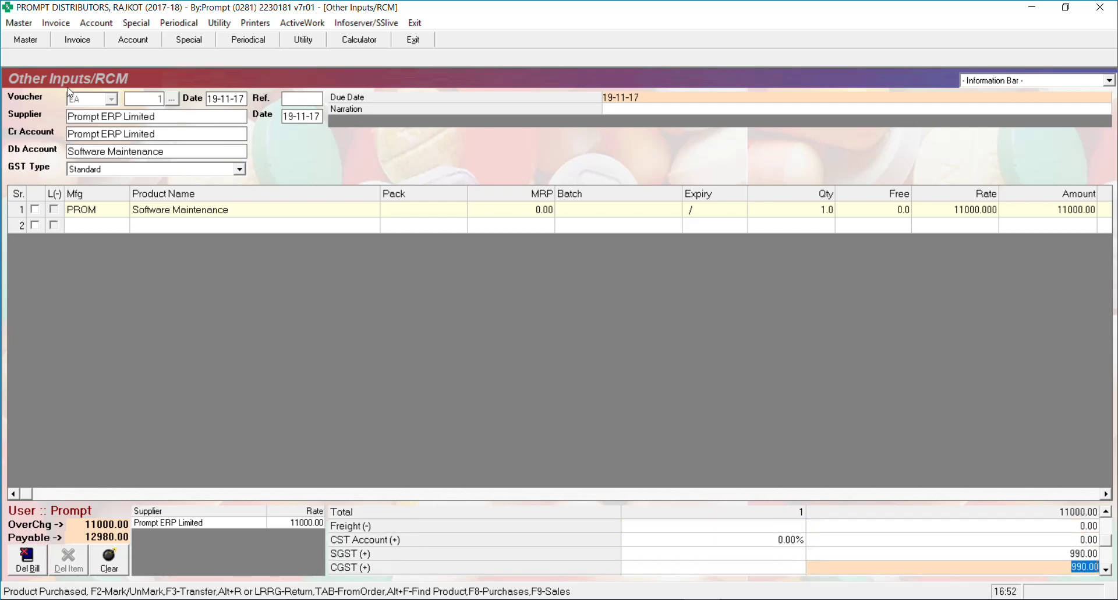
{"action": "key", "text": "Return"}
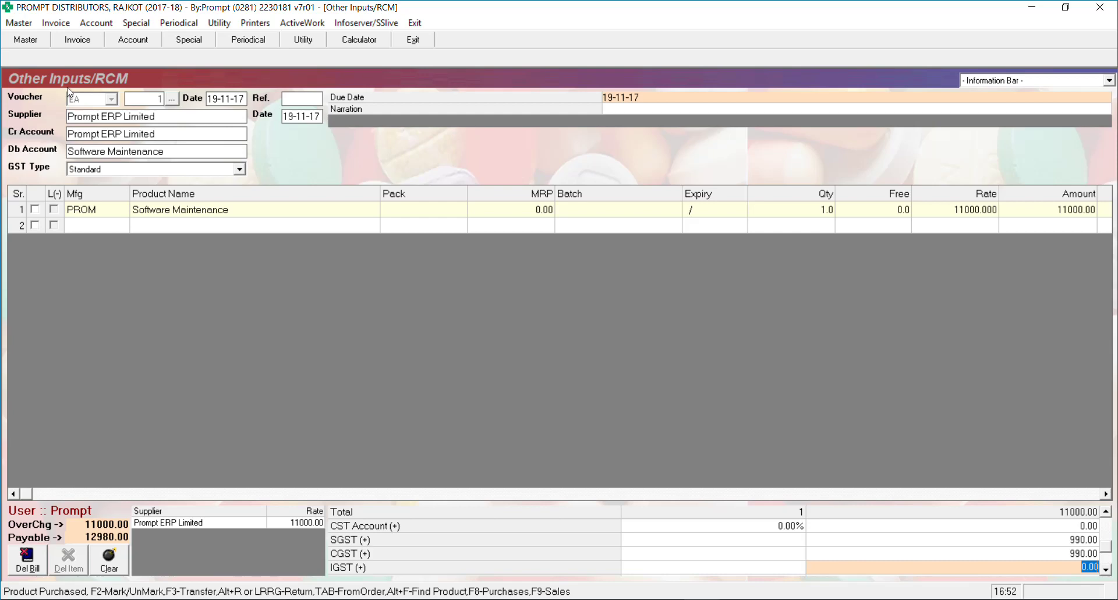
{"action": "key", "text": "Return"}
{"action": "key", "text": "Return"}
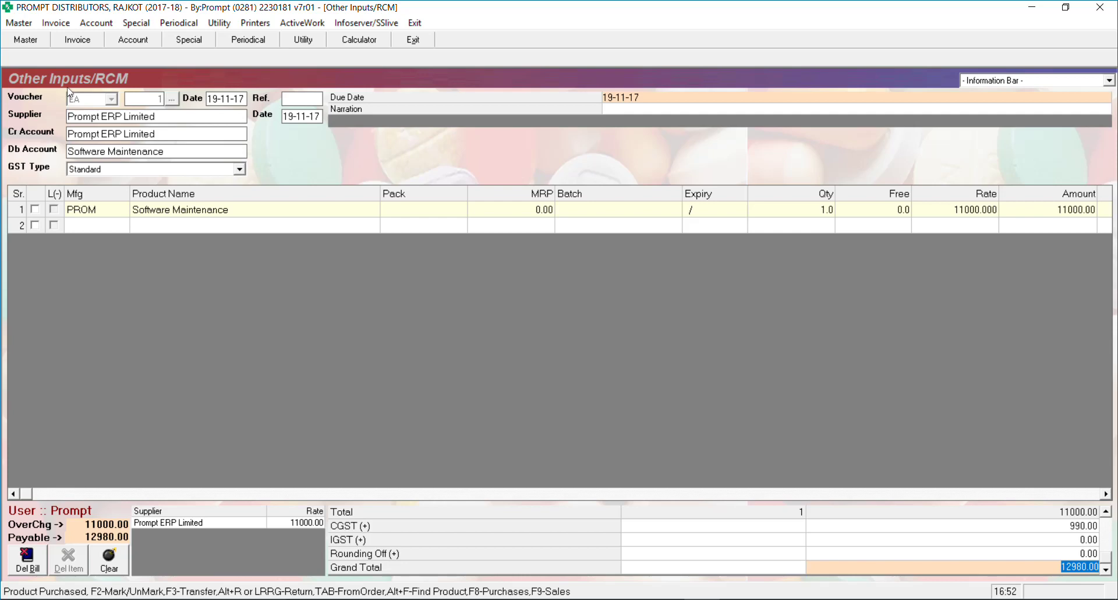
{"action": "key", "text": "Return"}
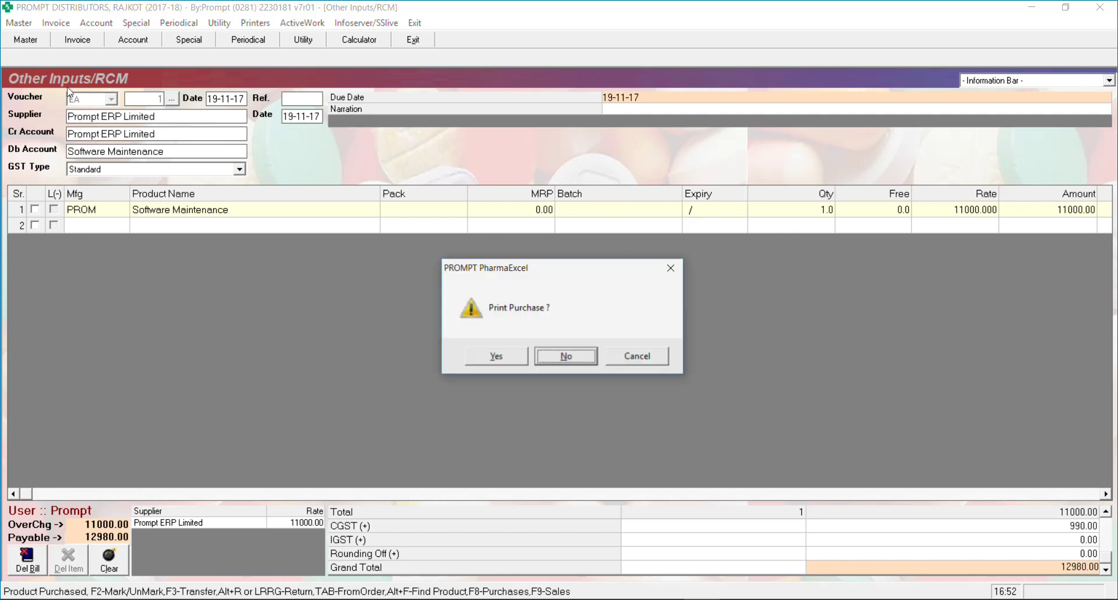
{"action": "key", "text": "Return"}
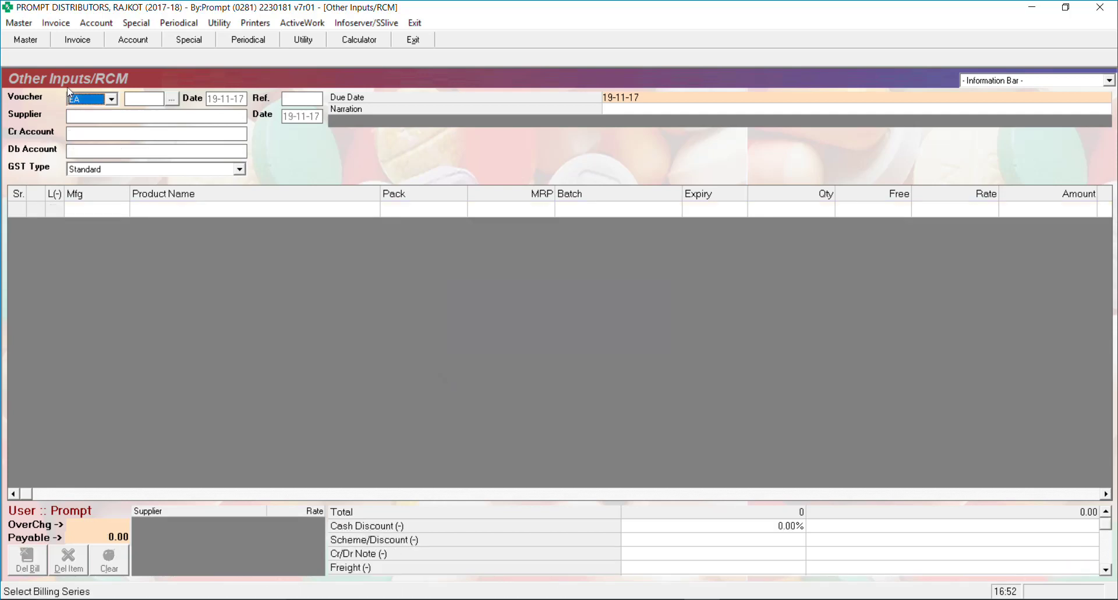
Accept series EA and voucher 2, then choose Divyang Info World as supplier and credit account
{"action": "key", "text": "Return"}
{"action": "key", "text": "Return"}
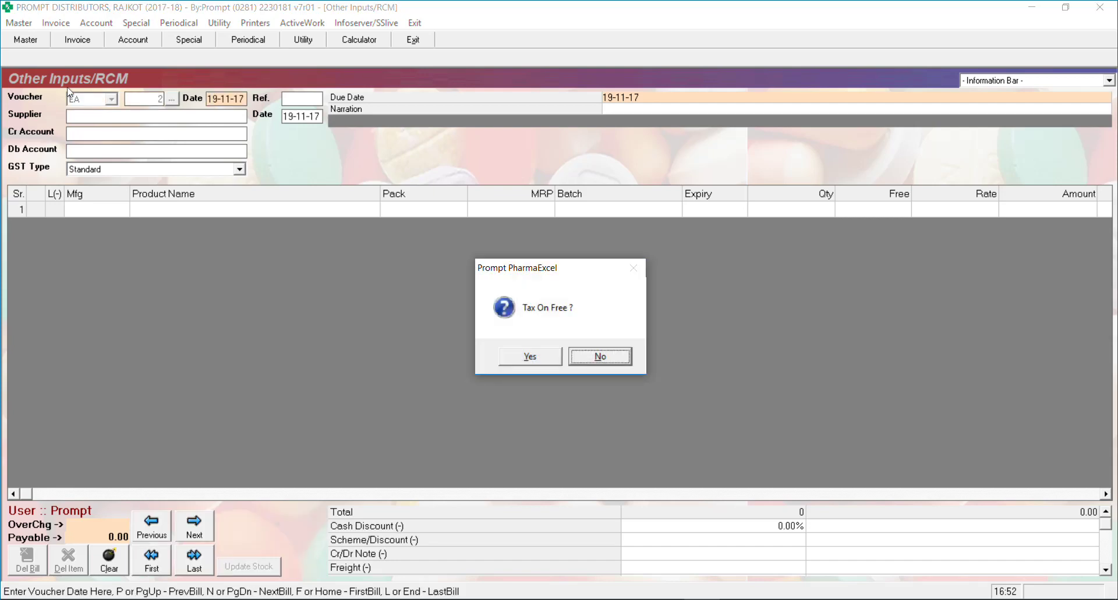
{"action": "key", "text": "Return"}
{"action": "key", "text": "Return"}
{"action": "type", "text": "d"}
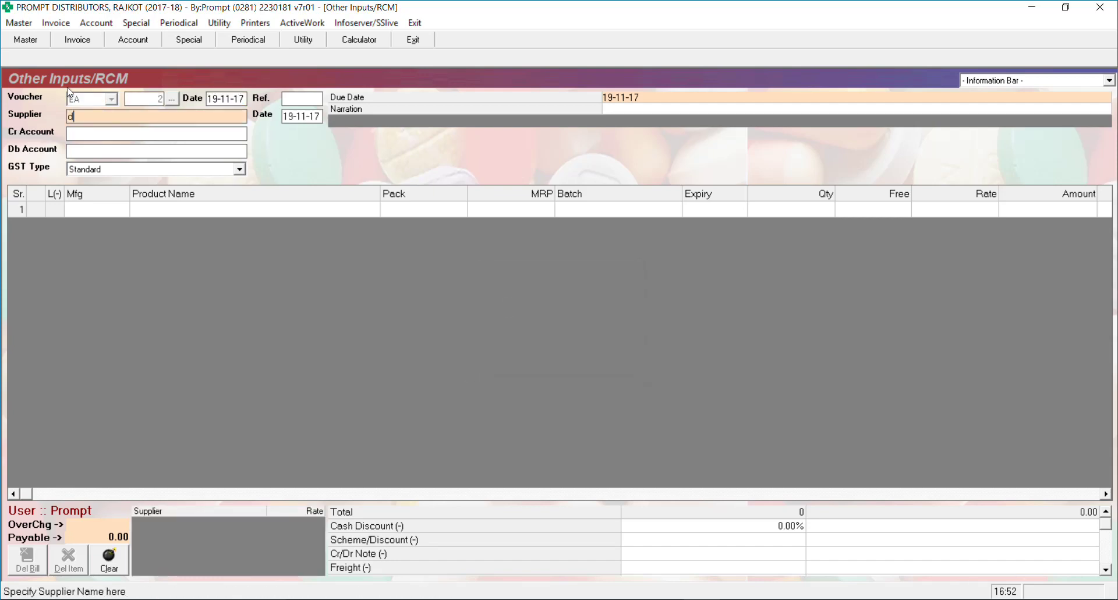
{"action": "type", "text": "i"}
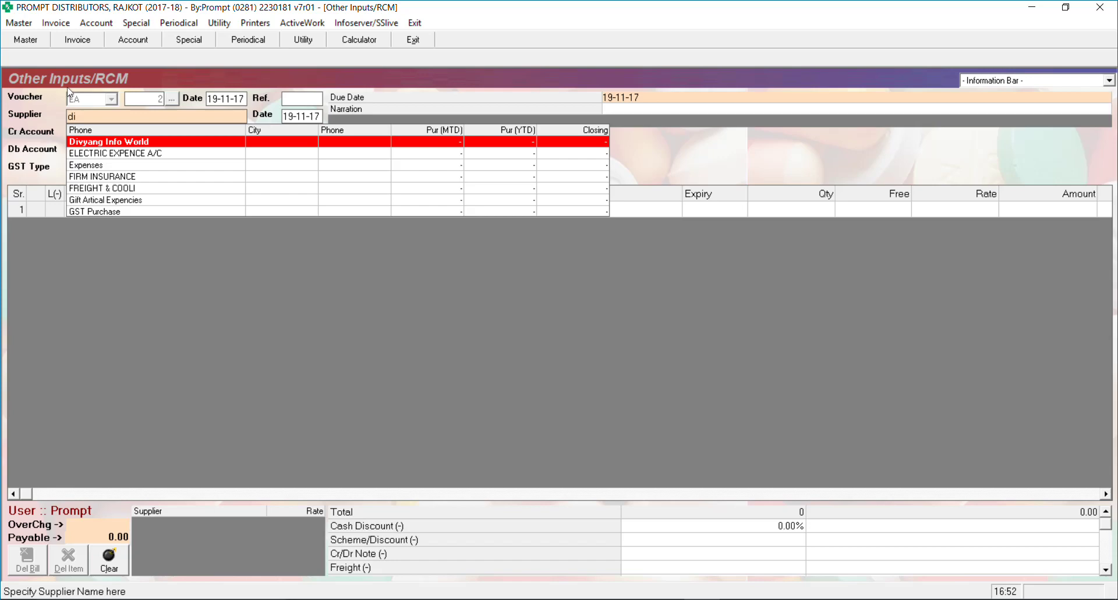
{"action": "key", "text": "Return"}
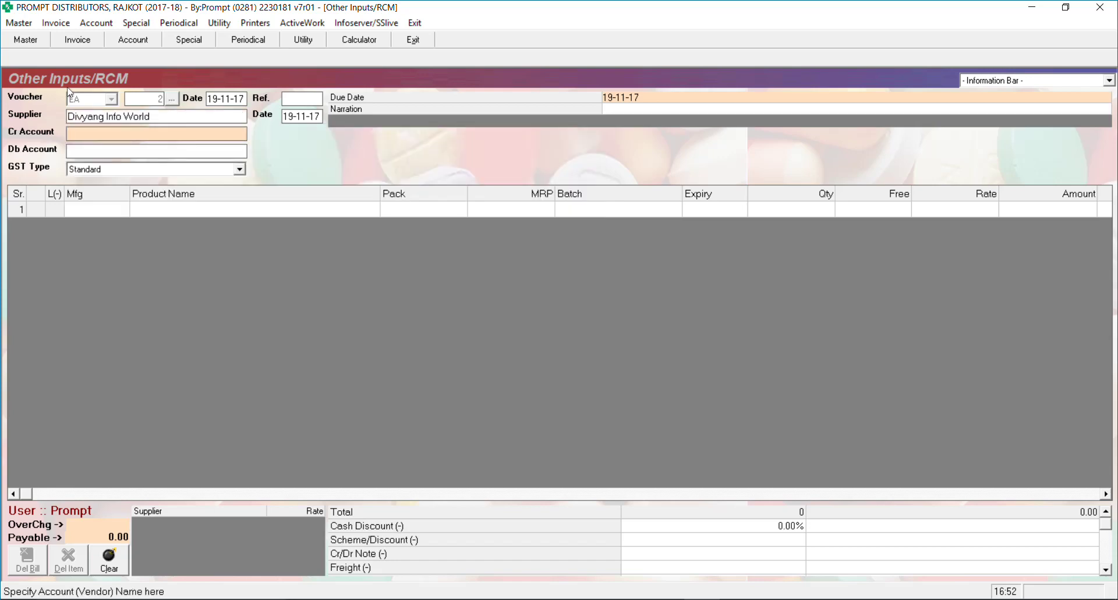
{"action": "type", "text": "div"}
{"action": "key", "text": "Return"}
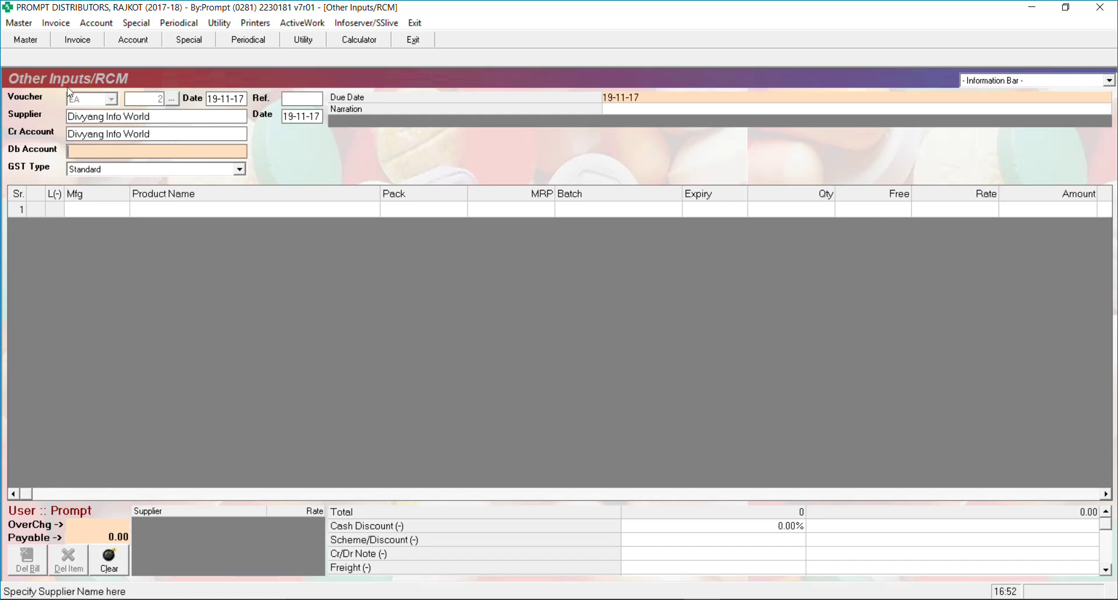
Add a new Computer Purchase Account and set it as the debit account
{"action": "type", "text": "pur"}
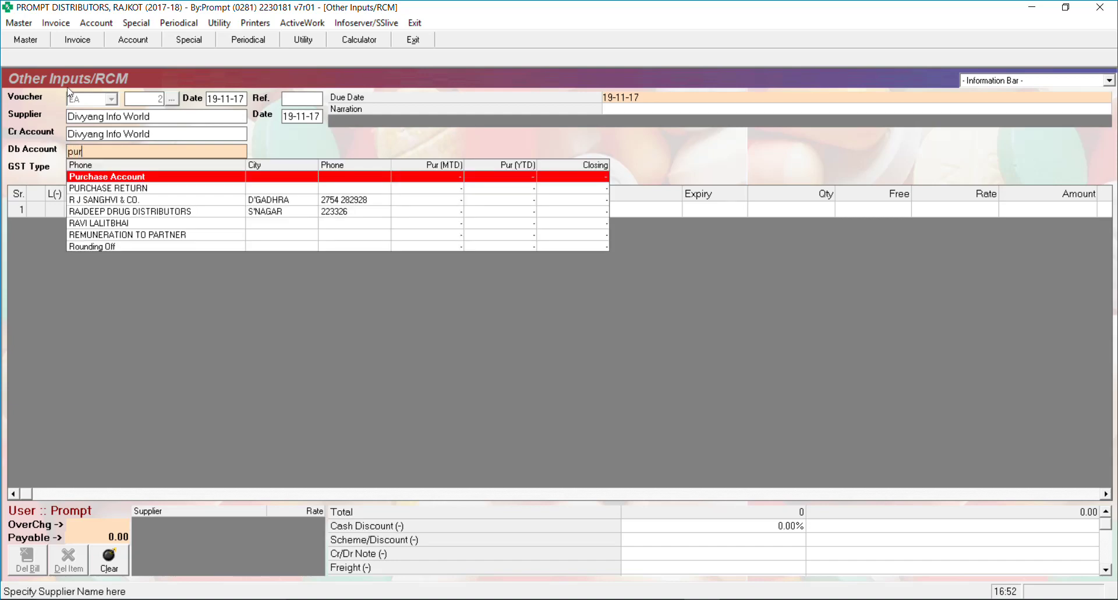
{"action": "key", "text": "BackSpace"}
{"action": "key", "text": "BackSpace"}
{"action": "key", "text": "BackSpace"}
{"action": "type", "text": "co"}
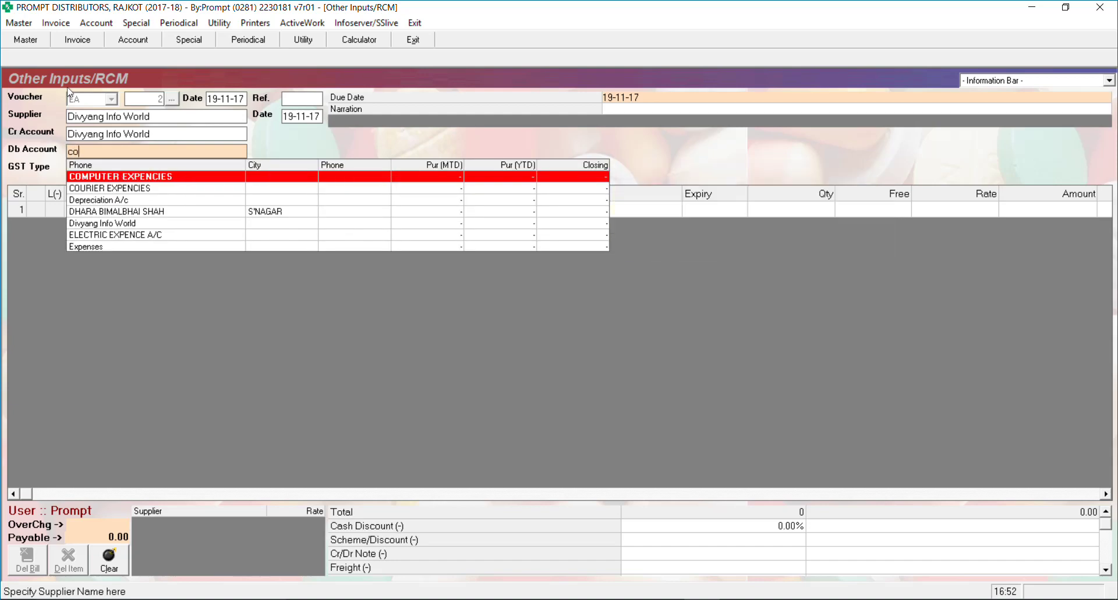
{"action": "type", "text": "mputer"}
{"action": "key", "text": "BackSpace"}
{"action": "key", "text": "BackSpace"}
{"action": "key", "text": "BackSpace"}
{"action": "key", "text": "BackSpace"}
{"action": "key", "text": "BackSpace"}
{"action": "key", "text": "BackSpace"}
{"action": "key", "text": "BackSpace"}
{"action": "key", "text": "BackSpace"}
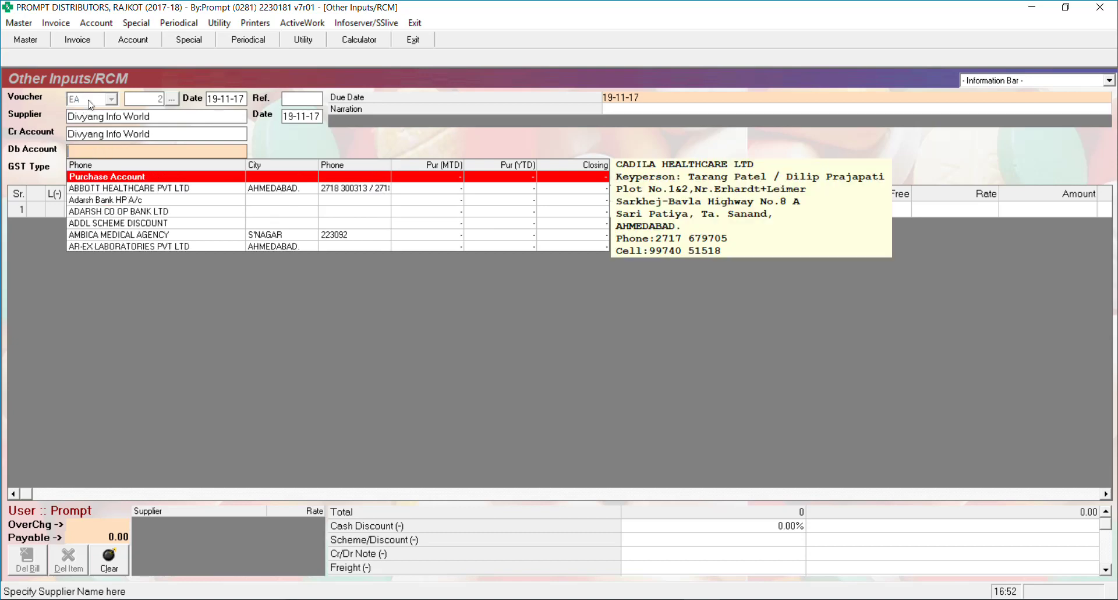
{"action": "type", "text": "Compu"}
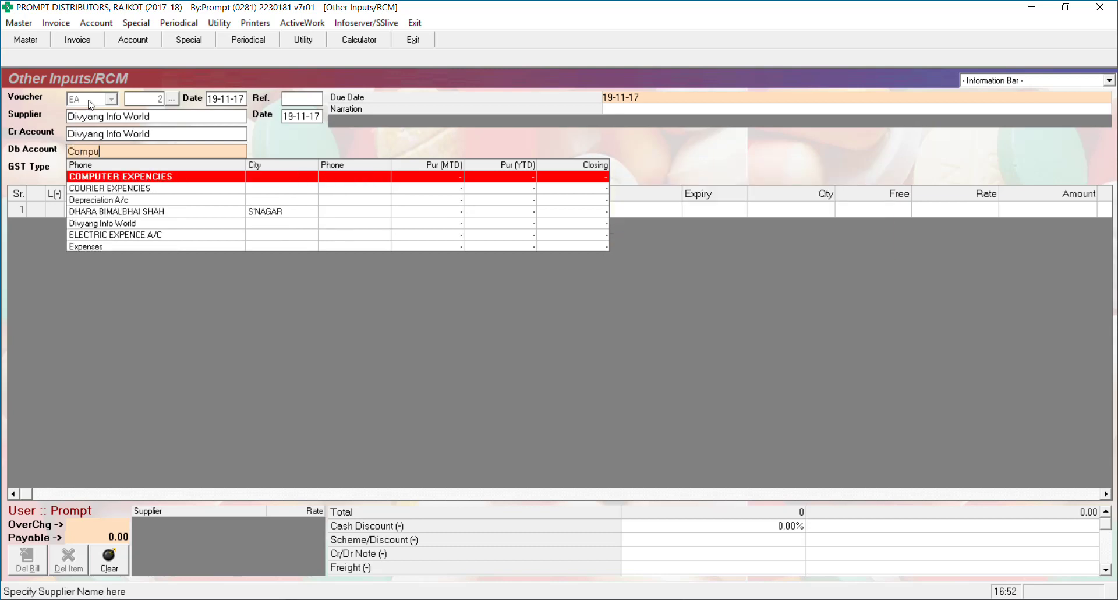
{"action": "type", "text": "ter Purchas"}
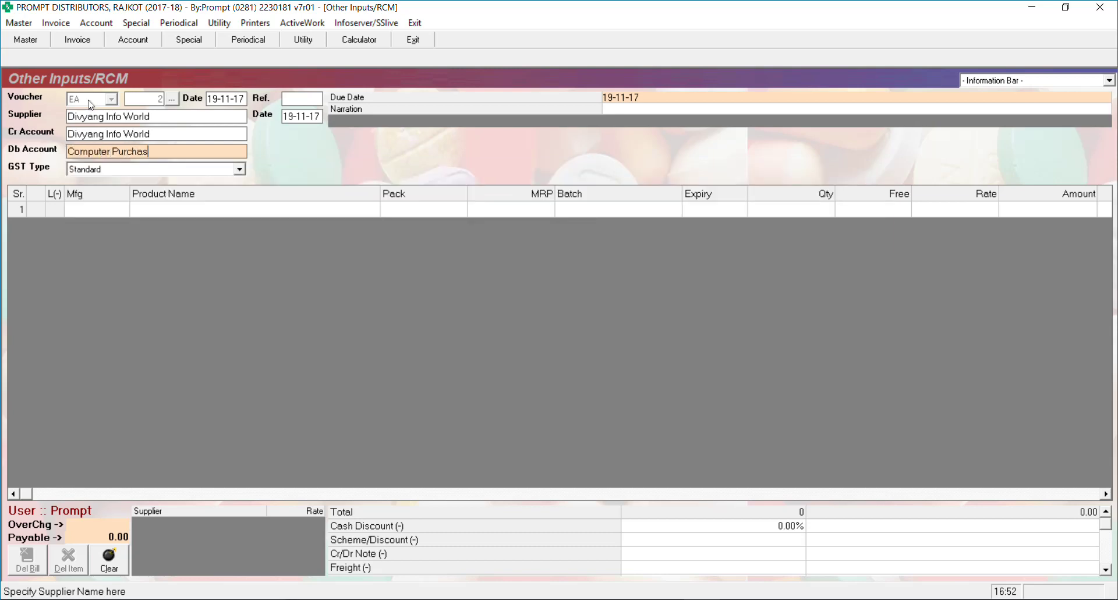
{"action": "type", "text": "e Account"}
{"action": "key", "text": "Return"}
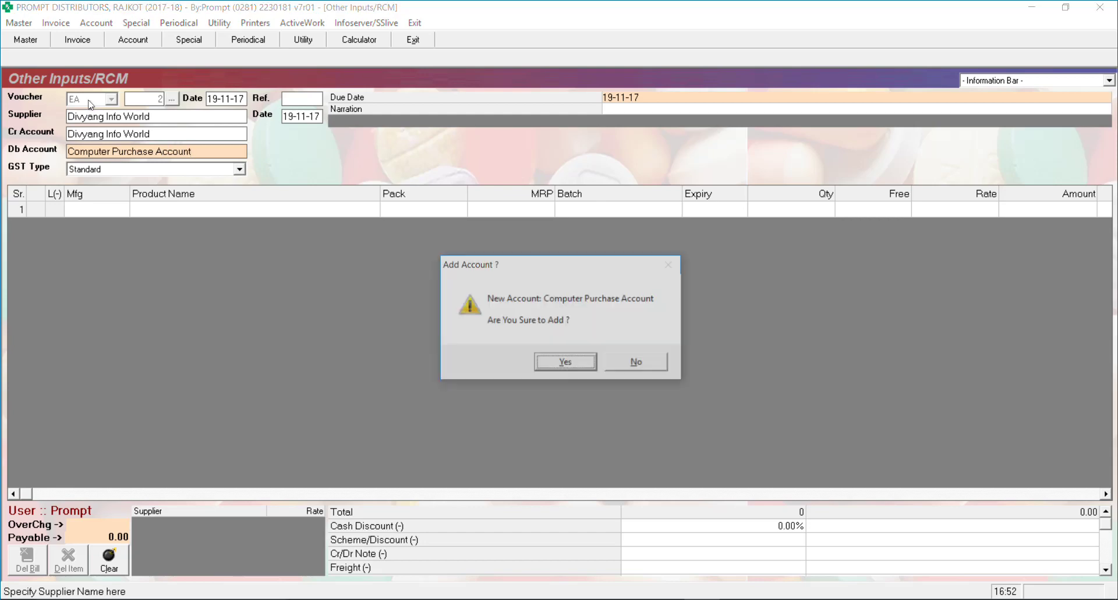
{"action": "key", "text": "Return"}
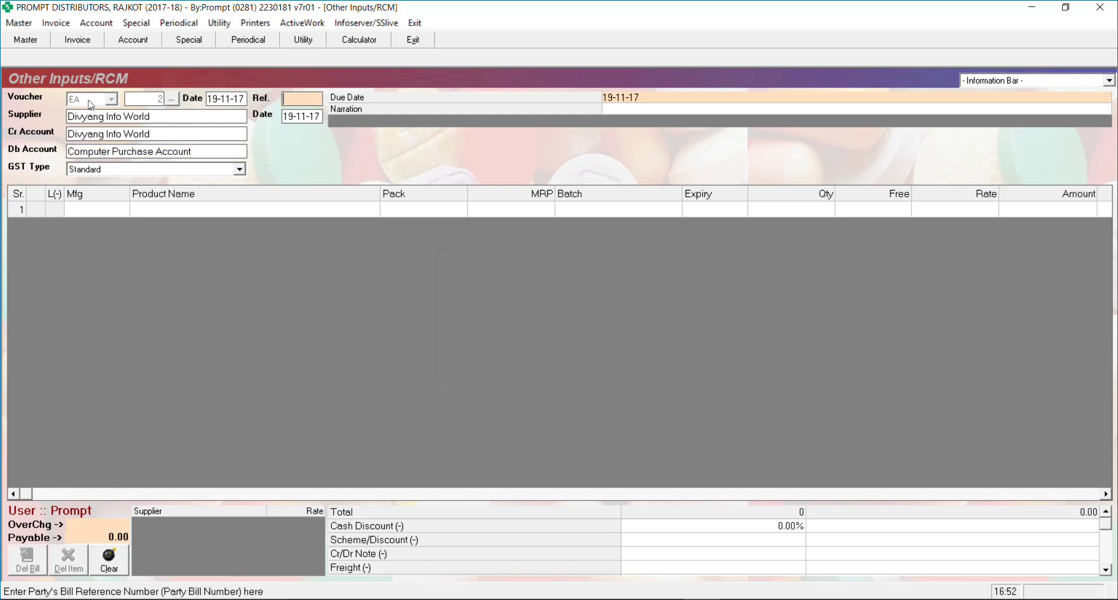
Enter bill reference 1 and accept the default reference and due dates
{"action": "type", "text": "1"}
{"action": "key", "text": "Return"}
{"action": "key", "text": "Return"}
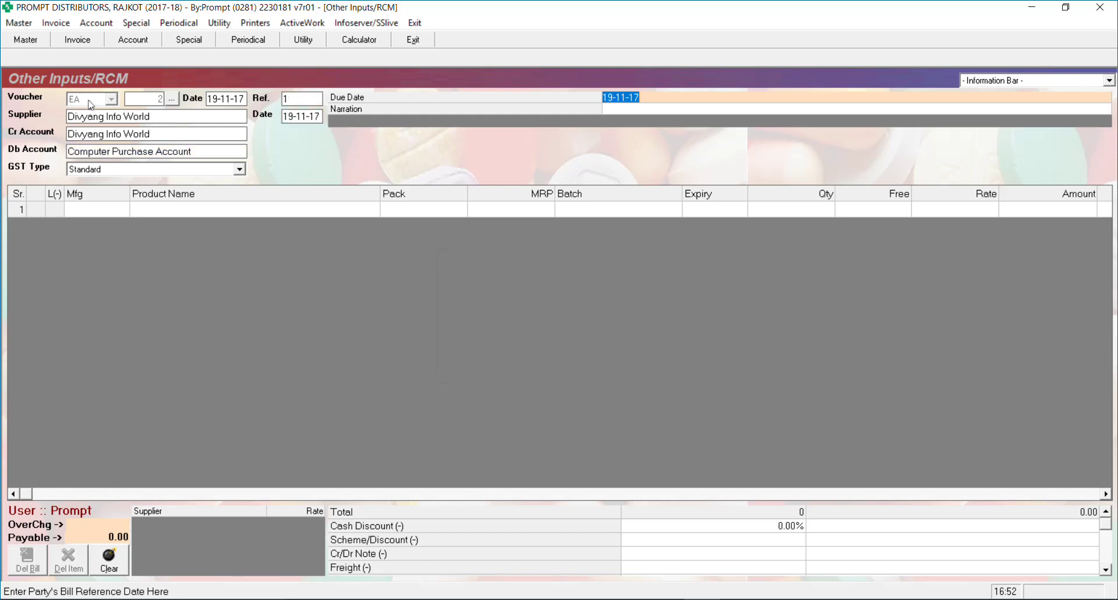
{"action": "key", "text": "Return"}
{"action": "key", "text": "Return"}
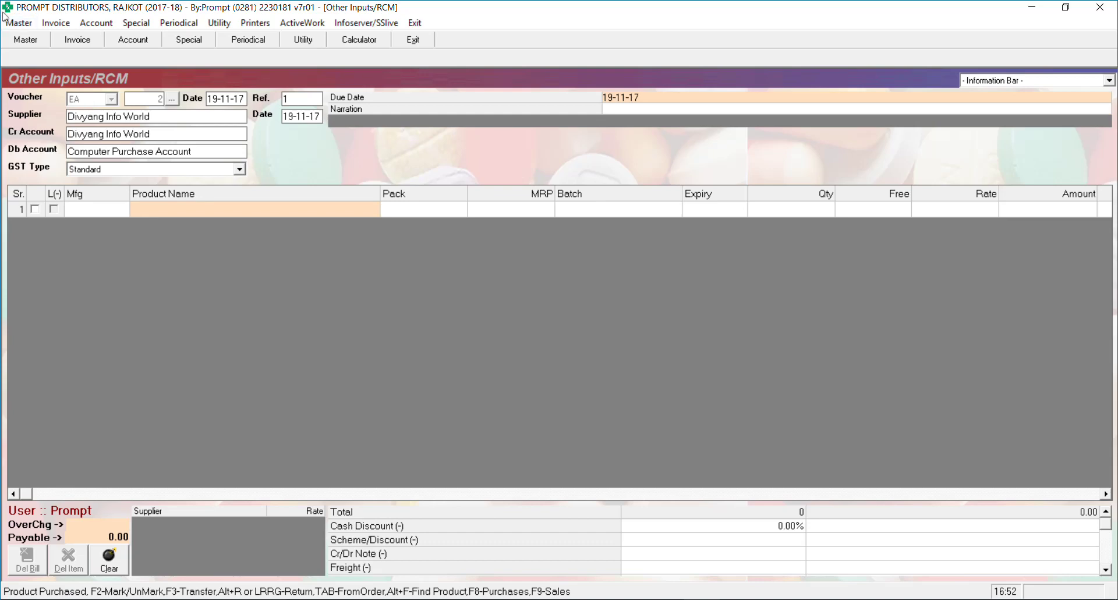
In Account Master, set Computer Purchase Account to type Others, sub-type Asset, and save
{"action": "left_click", "coordinate": [19, 23]}
{"action": "mouse_move", "coordinate": [71, 39]}
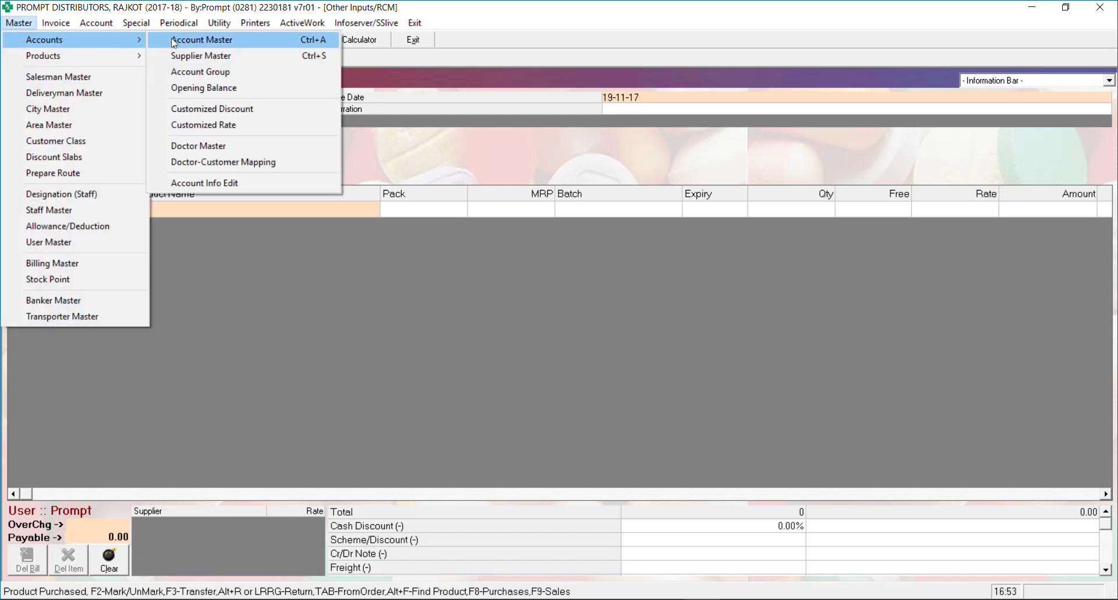
{"action": "left_click", "coordinate": [153, 39]}
{"action": "type", "text": "Comput"}
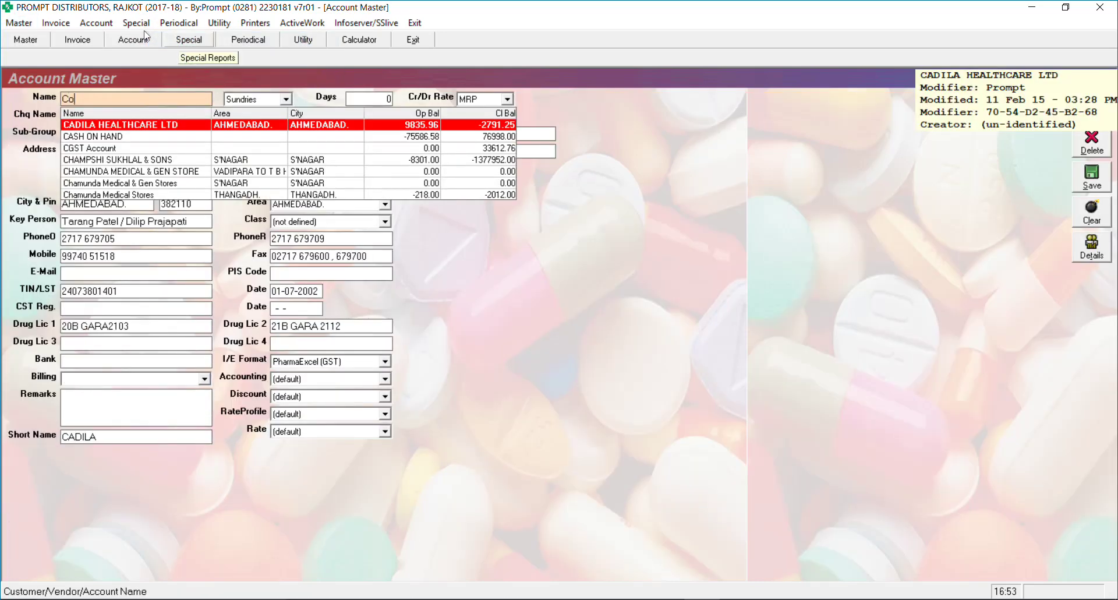
{"action": "key", "text": "Down"}
{"action": "key", "text": "Down"}
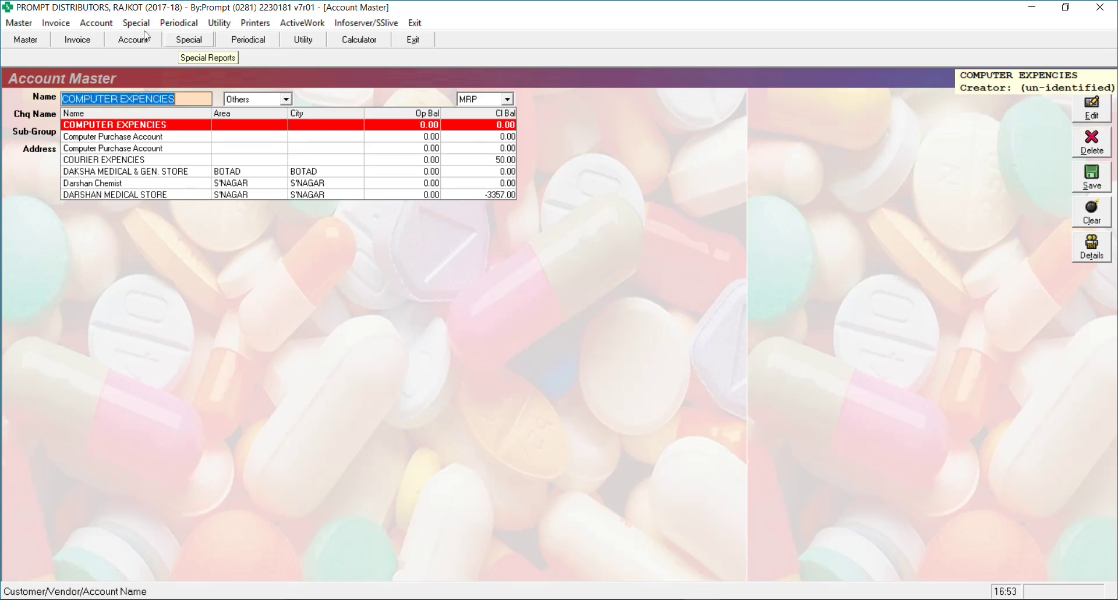
{"action": "key", "text": "Return"}
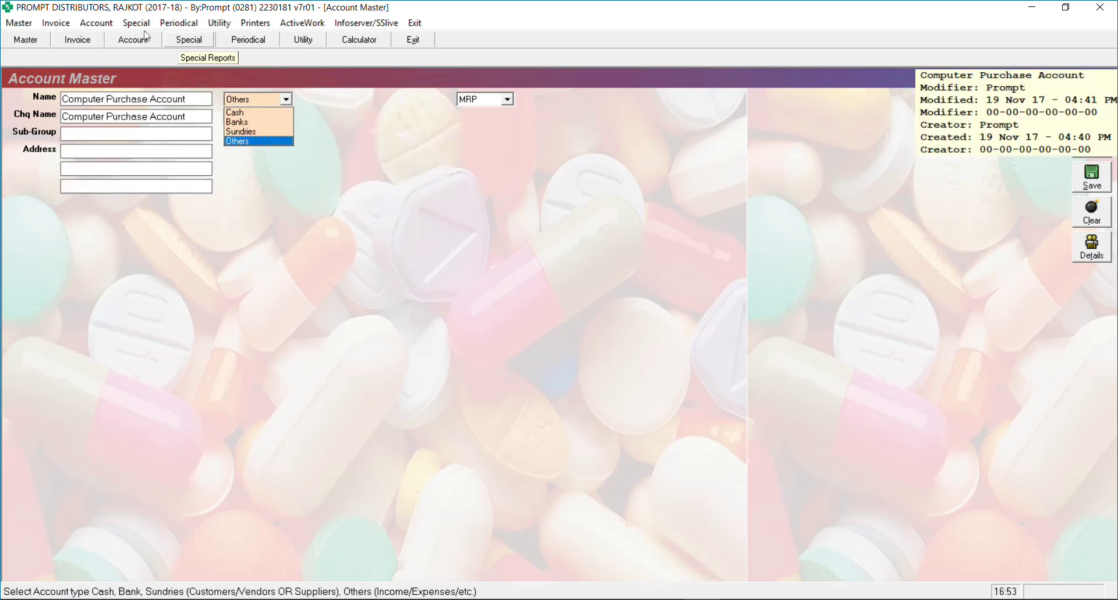
{"action": "key", "text": "Return"}
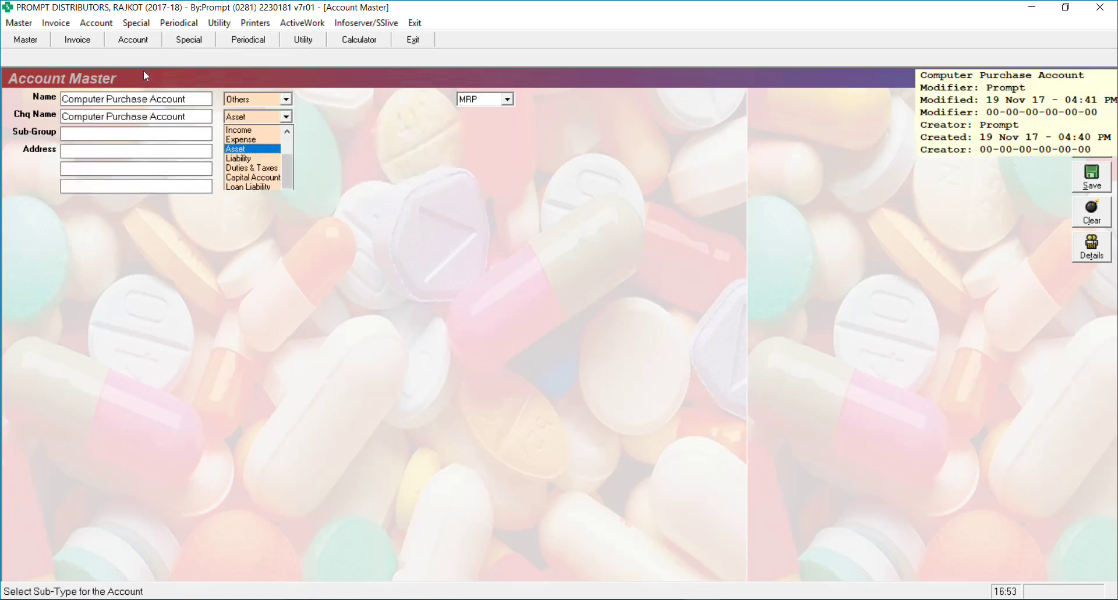
{"action": "key", "text": "Return"}
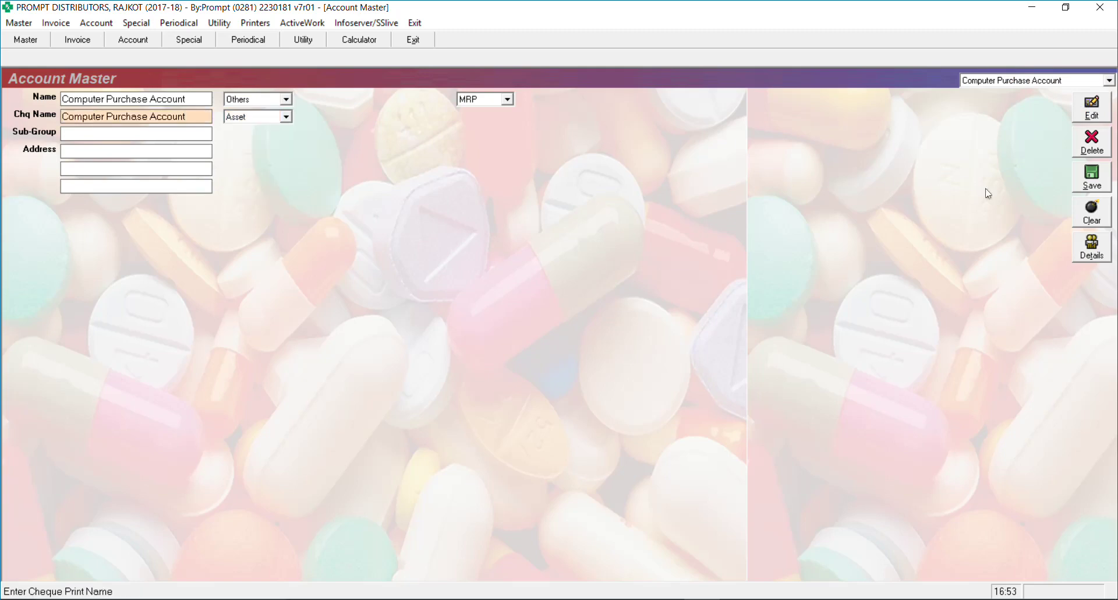
{"action": "key", "text": "alt+s"}
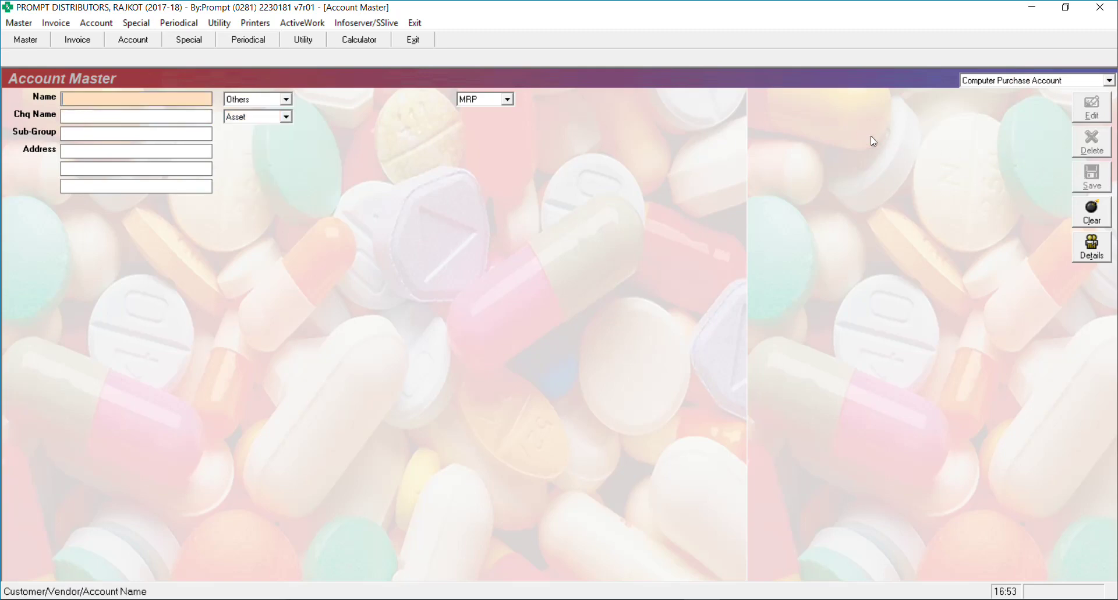
Back in the voucher, add product Purchase of Computer with quantity 1 at rate 35000
{"action": "key", "text": "Escape"}
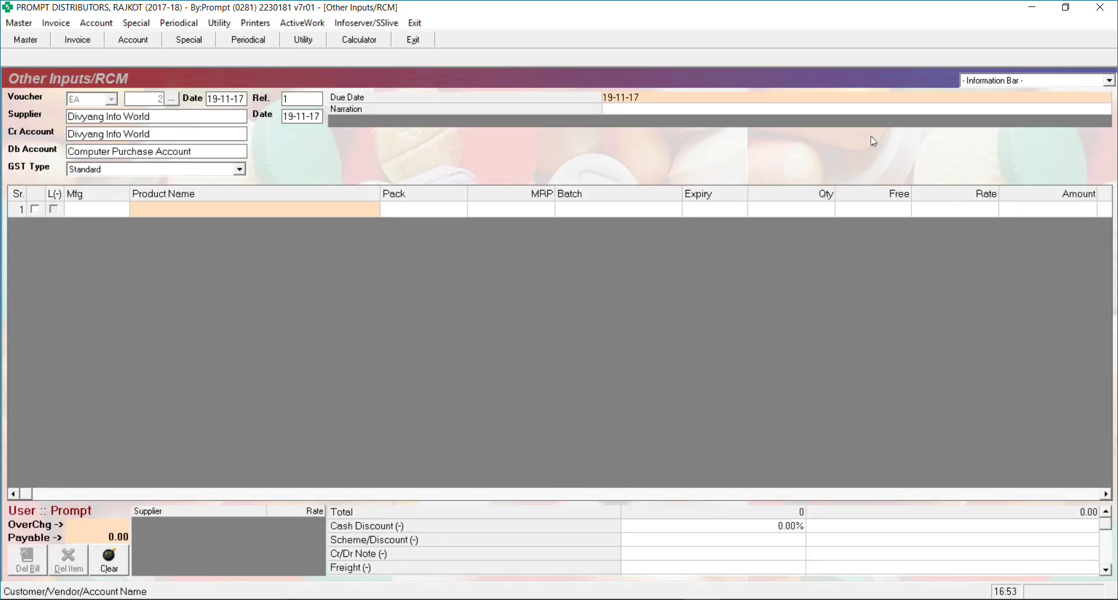
{"action": "type", "text": "pur"}
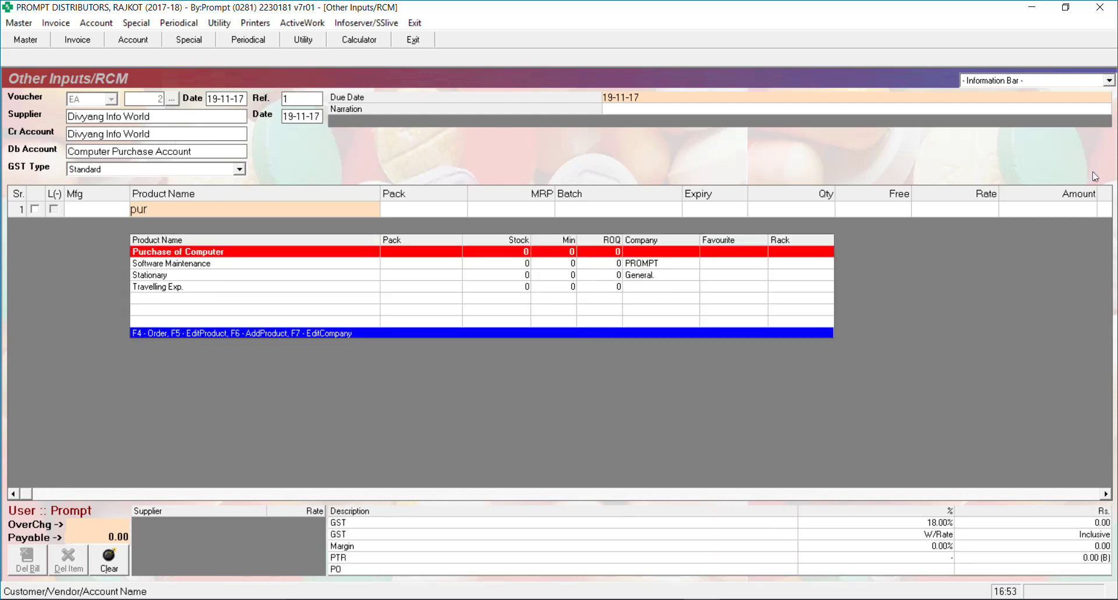
{"action": "key", "text": "Return"}
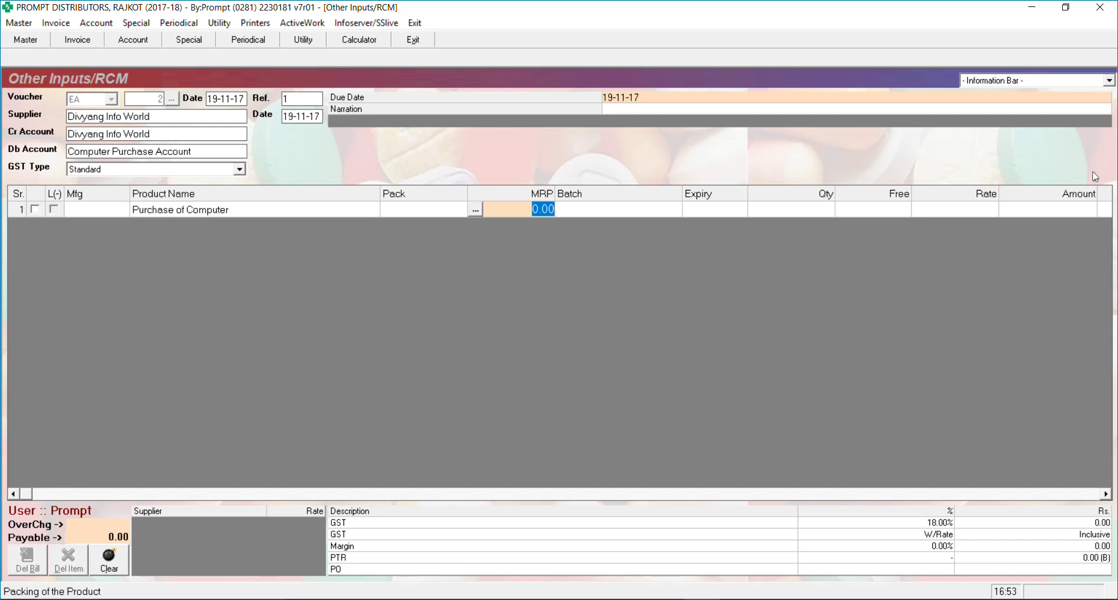
{"action": "key", "text": "Return"}
{"action": "key", "text": "Return"}
{"action": "key", "text": "Return"}
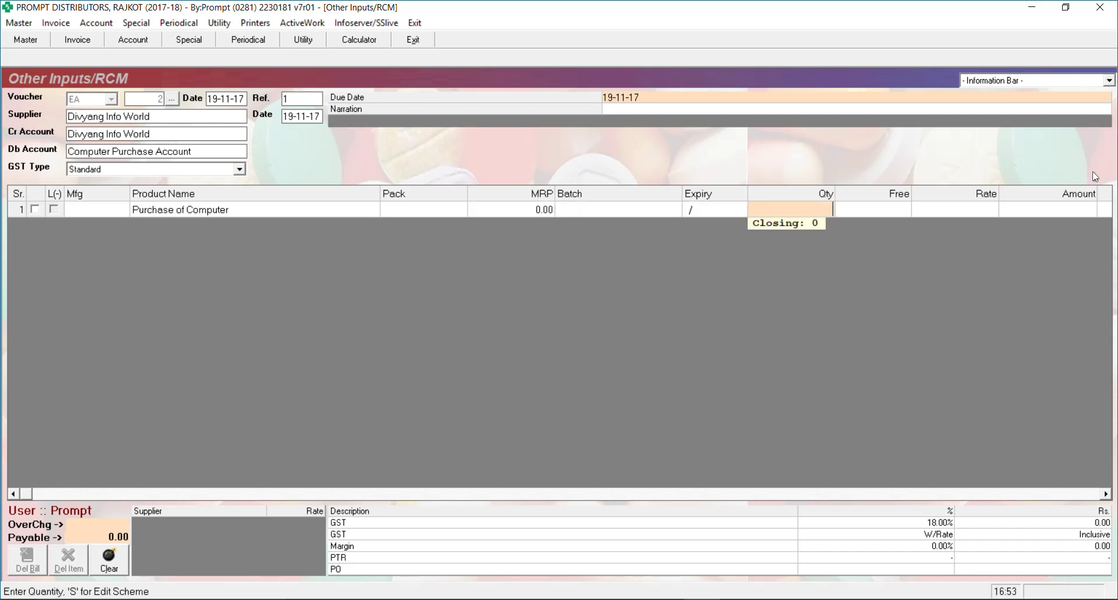
{"action": "key", "text": "Return"}
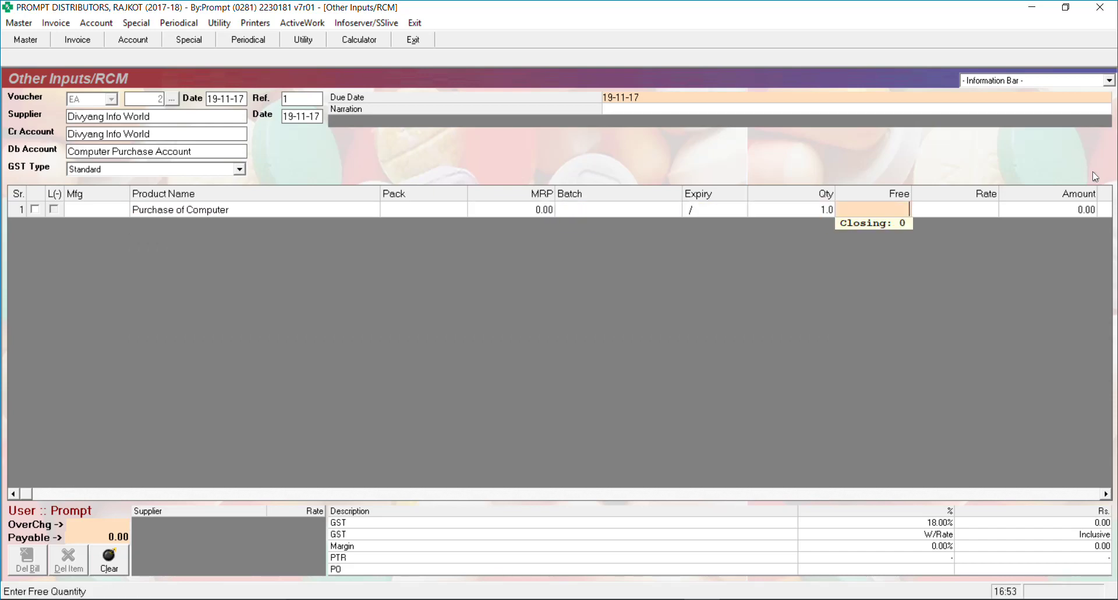
{"action": "key", "text": "Return"}
{"action": "type", "text": "35000"}
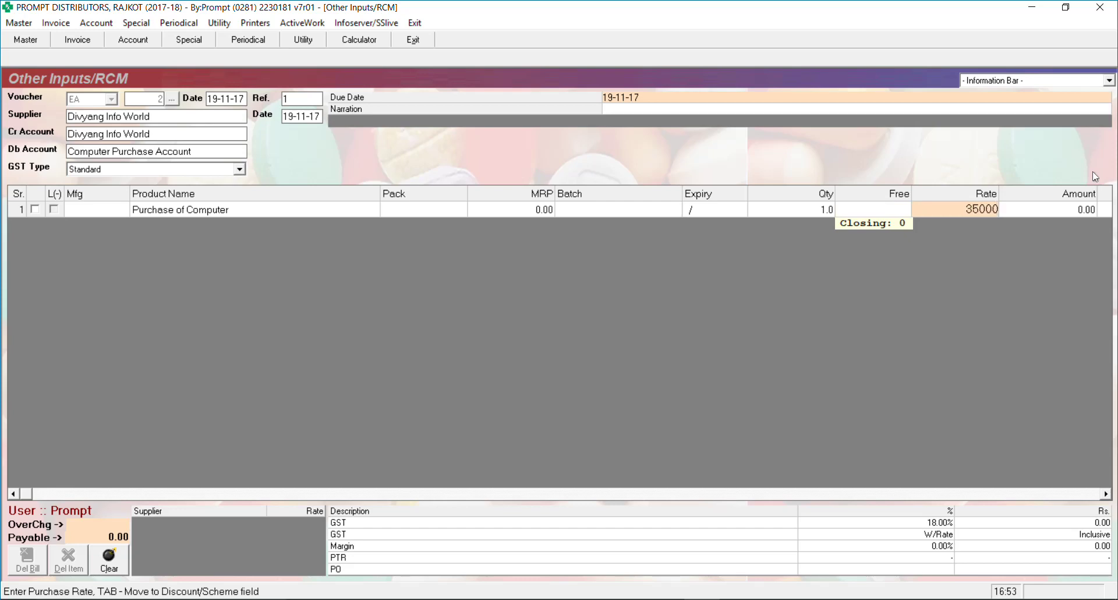
{"action": "key", "text": "Return"}
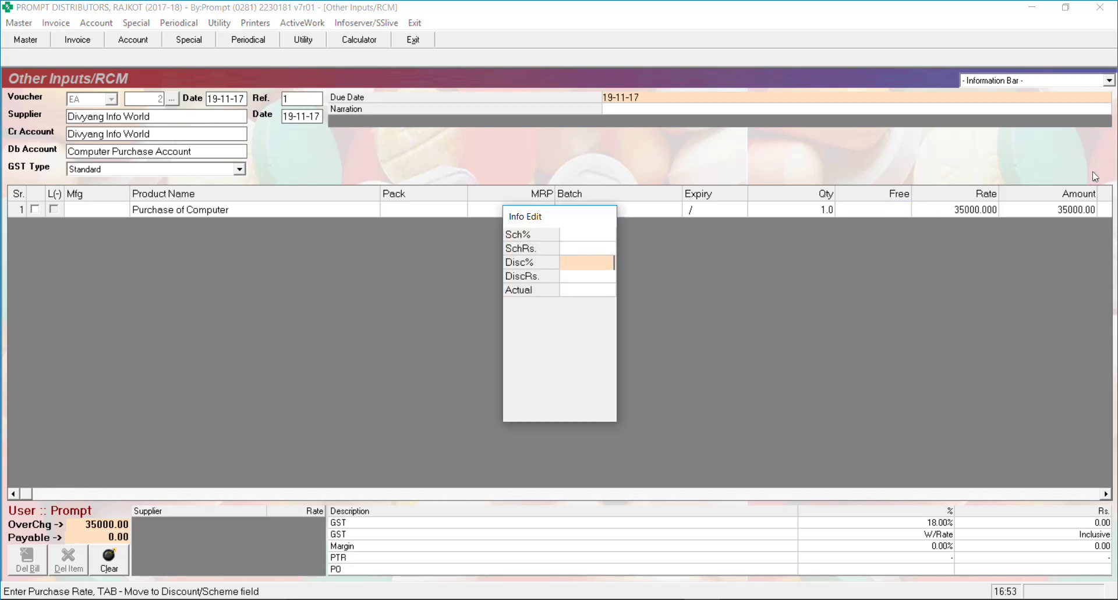
Confirm 3150 SGST and 3150 CGST and save the 41300 voucher without printing
{"action": "key", "text": "Return"}
{"action": "key", "text": "Return"}
{"action": "key", "text": "Return"}
{"action": "key", "text": "Return"}
{"action": "key", "text": "Return"}
{"action": "key", "text": "Return"}
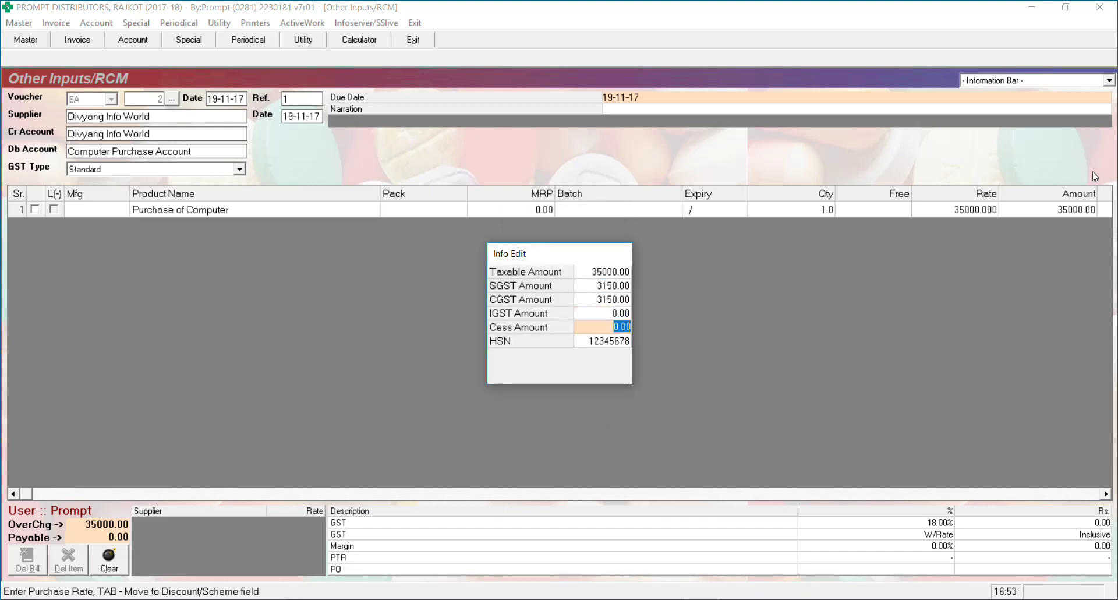
{"action": "key", "text": "Return"}
{"action": "key", "text": "Return"}
{"action": "key", "text": "Return"}
{"action": "key", "text": "Return"}
{"action": "key", "text": "Return"}
{"action": "key", "text": "Return"}
{"action": "key", "text": "Return"}
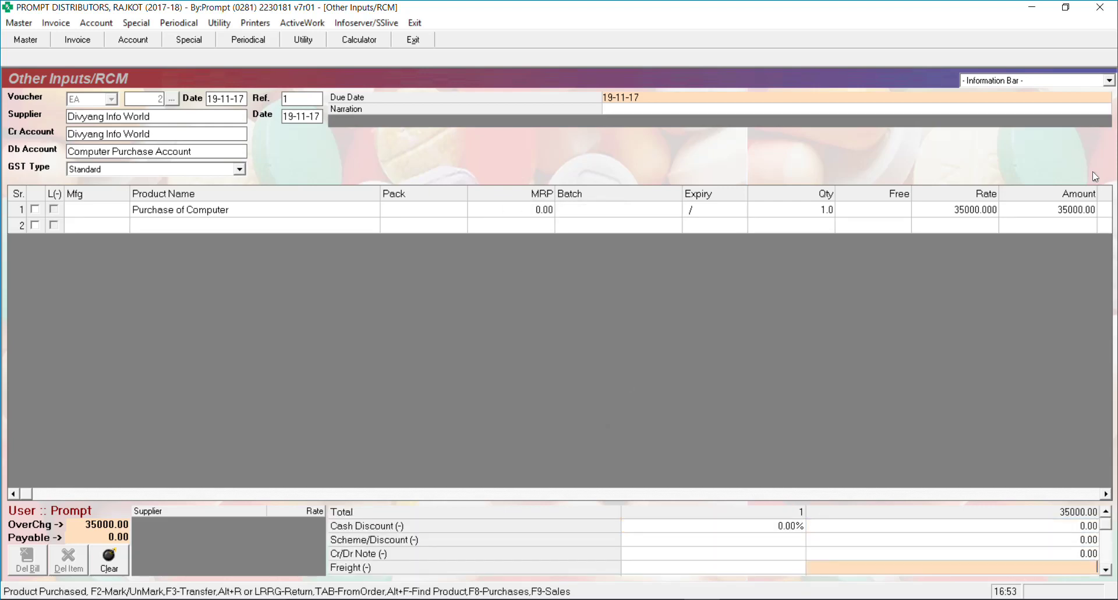
{"action": "key", "text": "Return"}
{"action": "key", "text": "Return"}
{"action": "key", "text": "Return"}
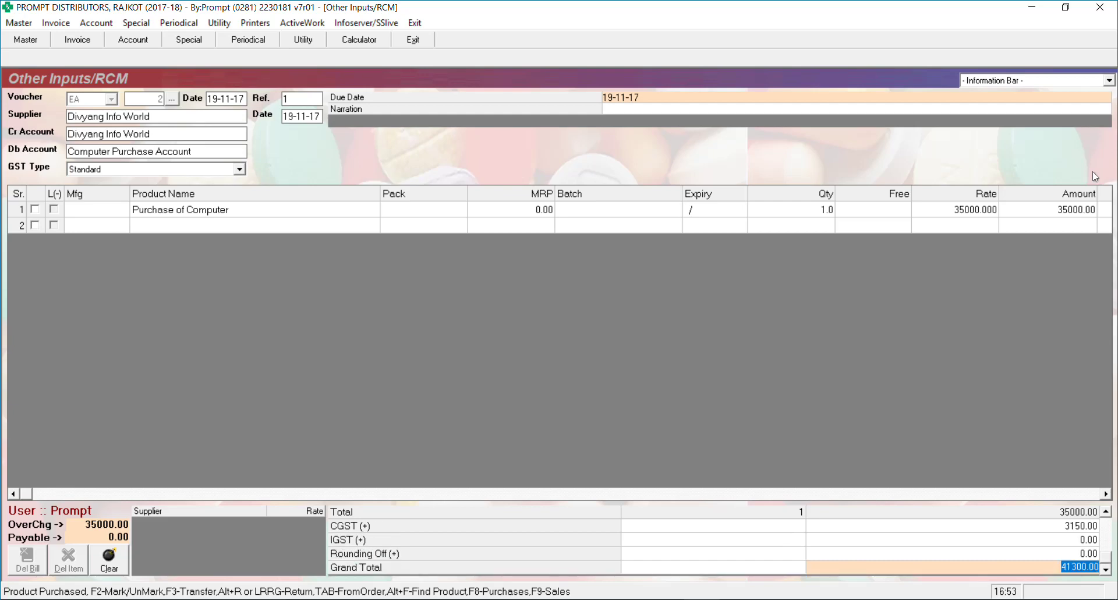
{"action": "key", "text": "Return"}
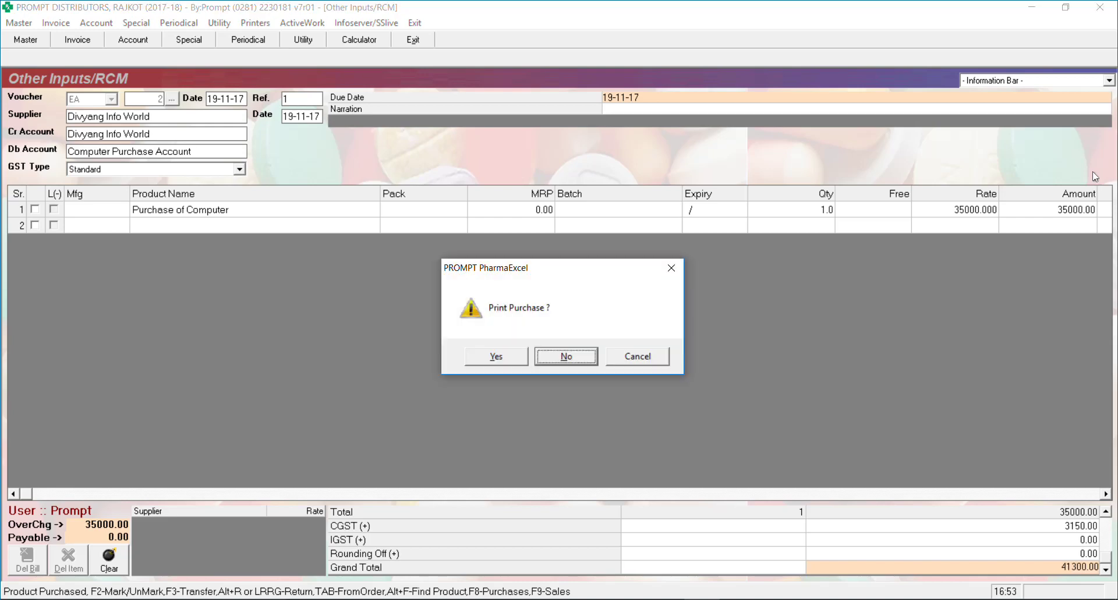
{"action": "key", "text": "Return"}
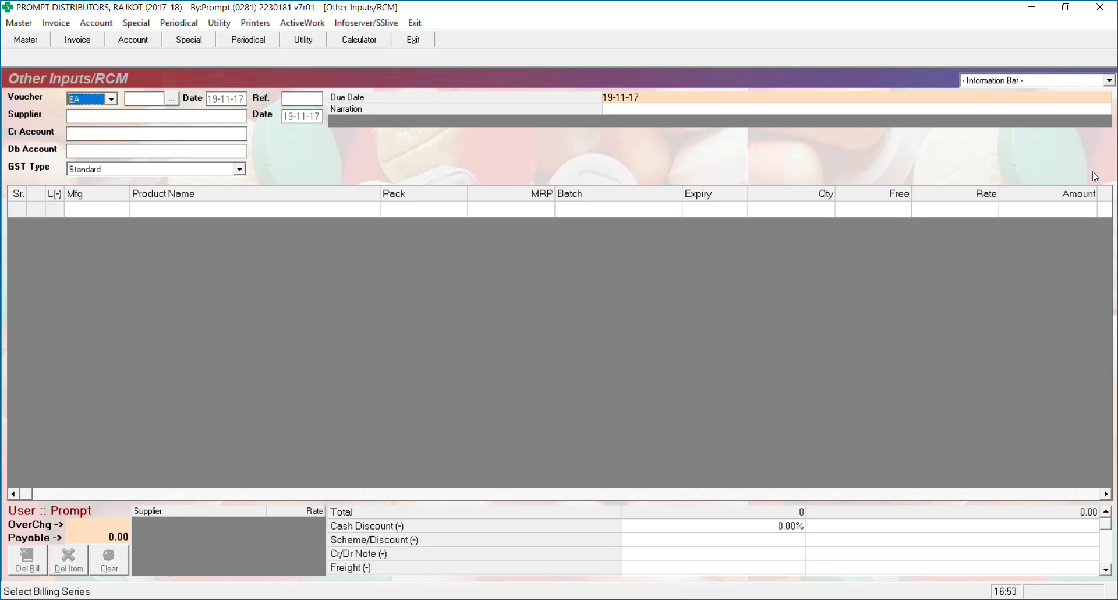
Start voucher EA/3 and add Flora Holidays as a new supplier account instead of Om Services
{"action": "key", "text": "Return"}
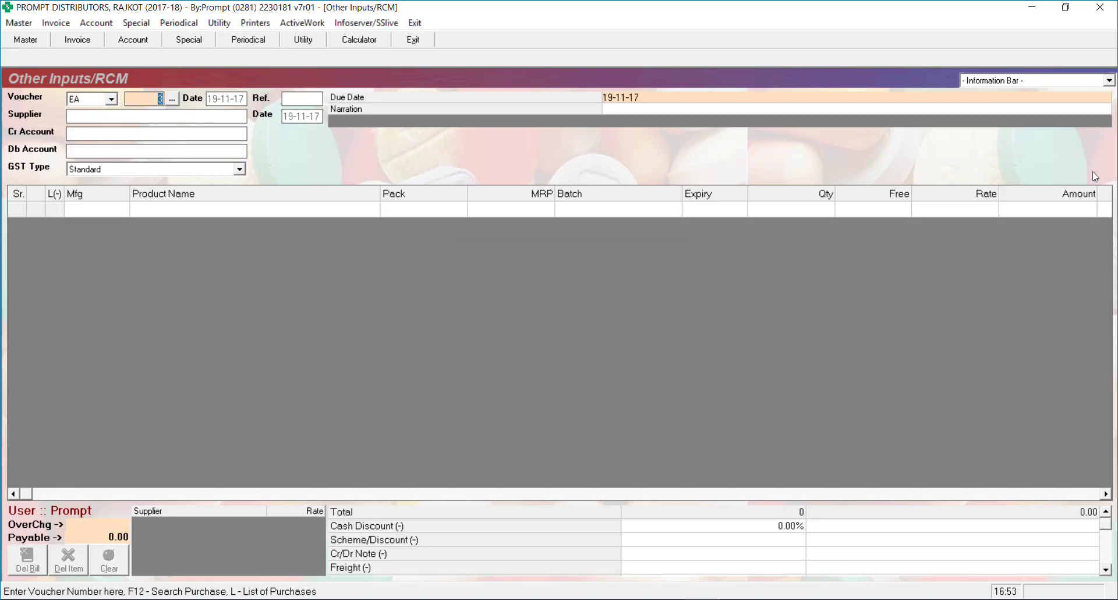
{"action": "key", "text": "Return"}
{"action": "key", "text": "Return"}
{"action": "key", "text": "Return"}
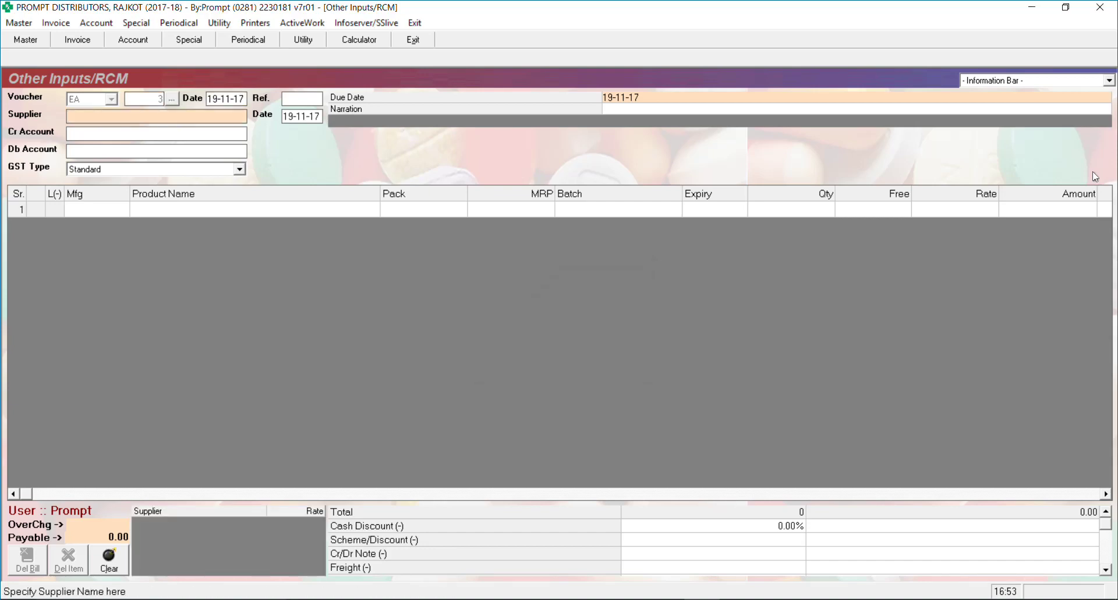
{"action": "type", "text": "Om"}
{"action": "type", "text": "Servicc"}
{"action": "type", "text": "s"}
{"action": "key", "text": "Return"}
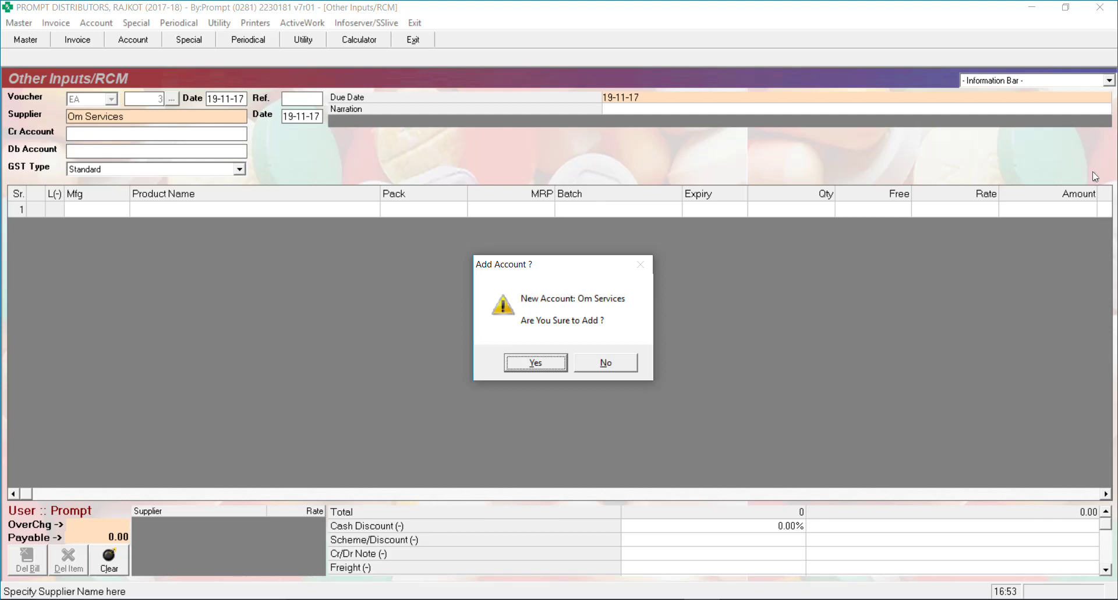
{"action": "key", "text": "Right"}
{"action": "key", "text": "Return"}
{"action": "key", "text": "Return"}
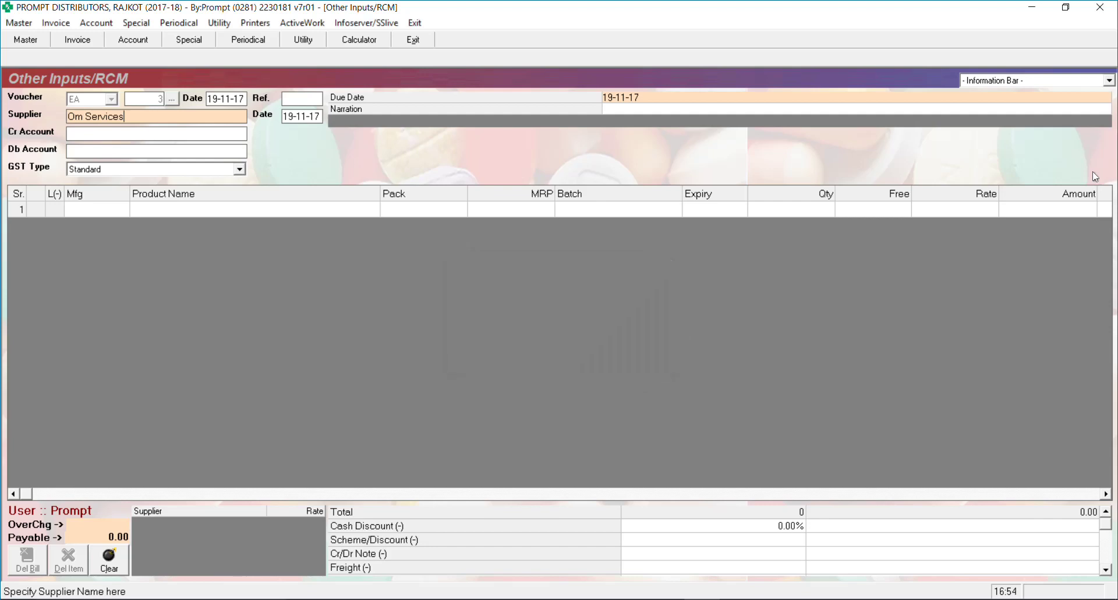
{"action": "key", "text": "BackSpace"}
{"action": "key", "text": "BackSpace"}
{"action": "key", "text": "BackSpace"}
{"action": "key", "text": "BackSpace"}
{"action": "key", "text": "BackSpace"}
{"action": "key", "text": "BackSpace"}
{"action": "key", "text": "BackSpace"}
{"action": "key", "text": "BackSpace"}
{"action": "key", "text": "BackSpace"}
{"action": "key", "text": "BackSpace"}
{"action": "key", "text": "BackSpace"}
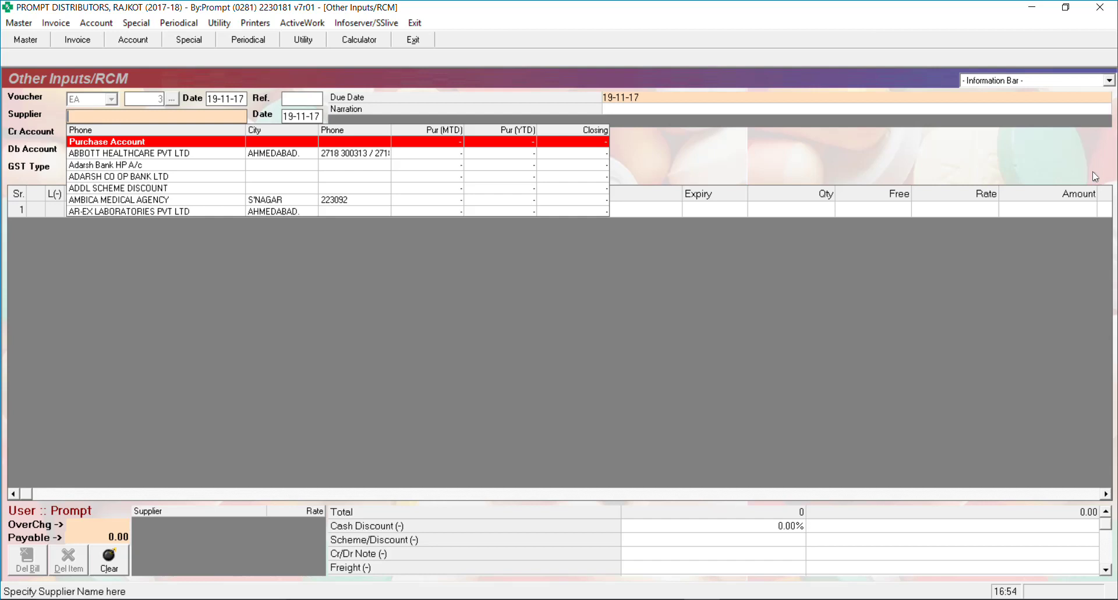
{"action": "type", "text": "Flora Holidays"}
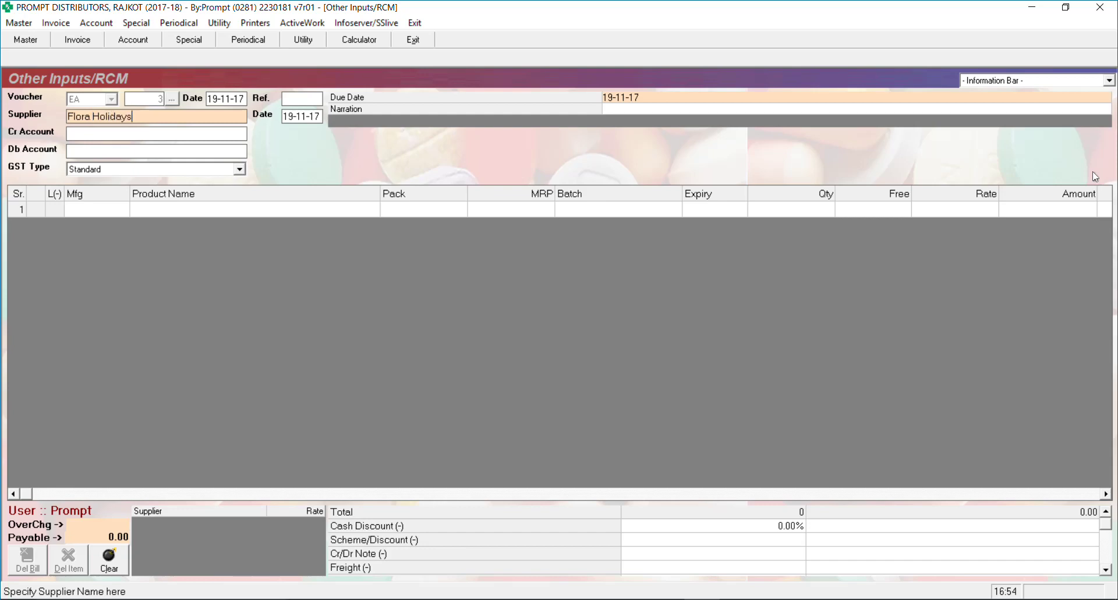
{"action": "key", "text": "Return"}
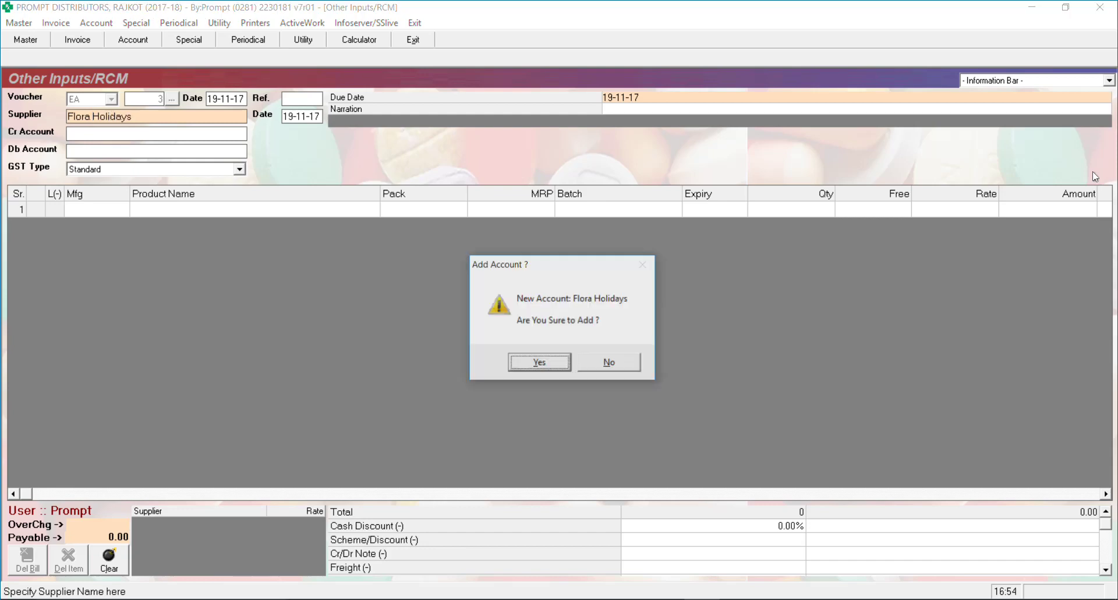
{"action": "key", "text": "Return"}
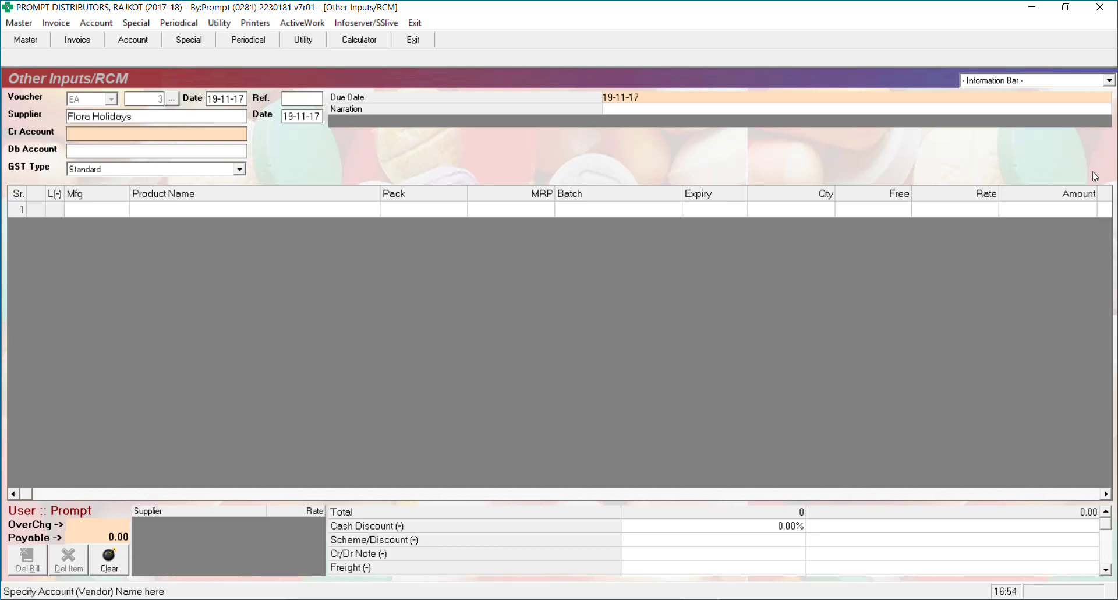
Pick Flora Holidays as credit account and TRAVELLING EXPENCES as debit account
{"action": "type", "text": "Flora Ho"}
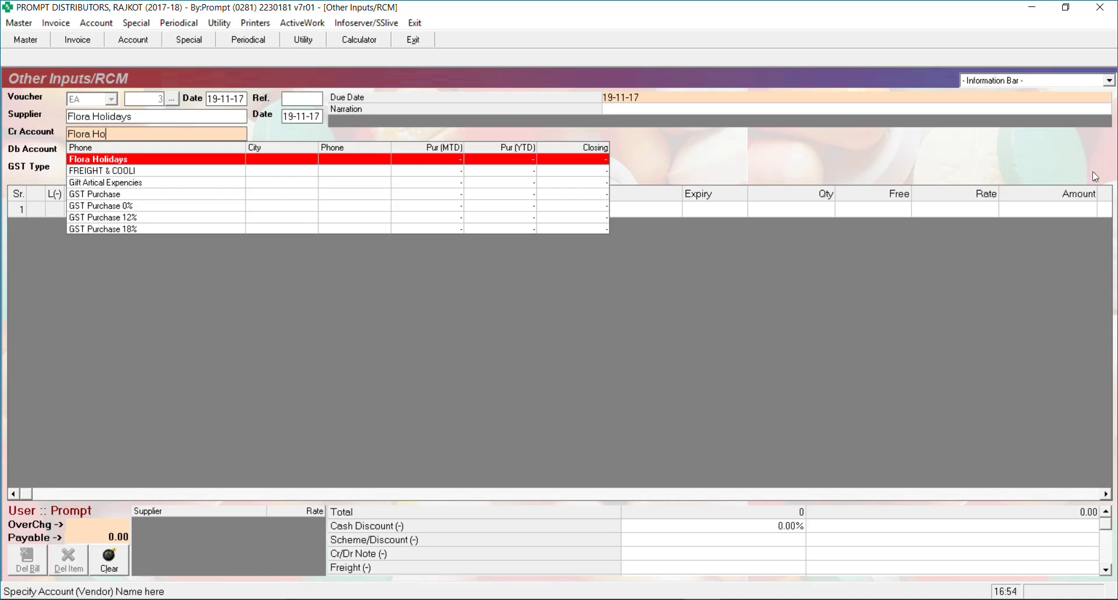
{"action": "key", "text": "Return"}
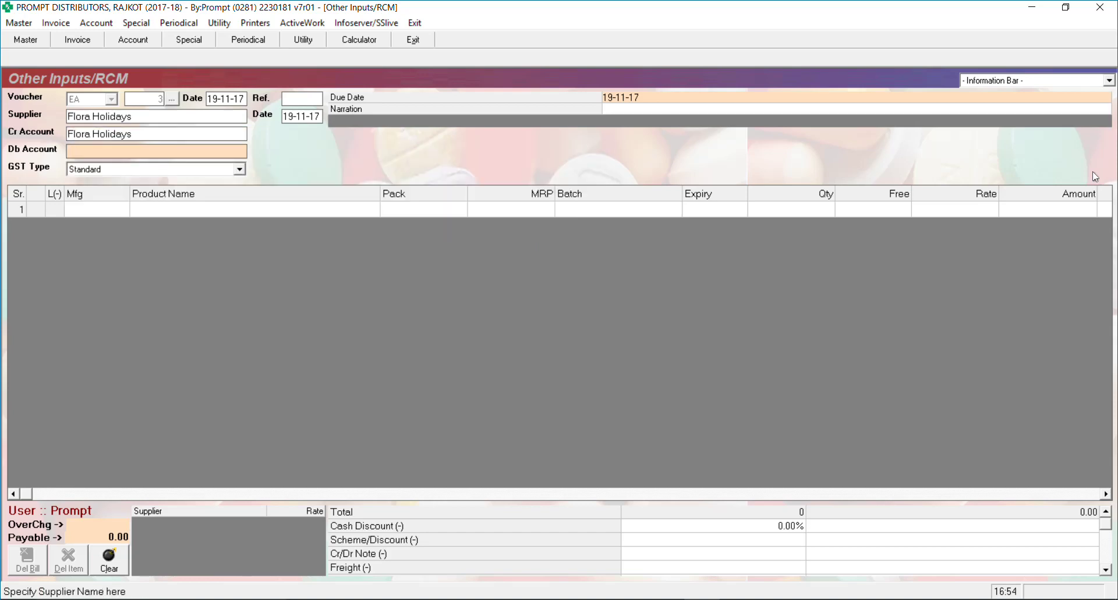
{"action": "type", "text": "Trav"}
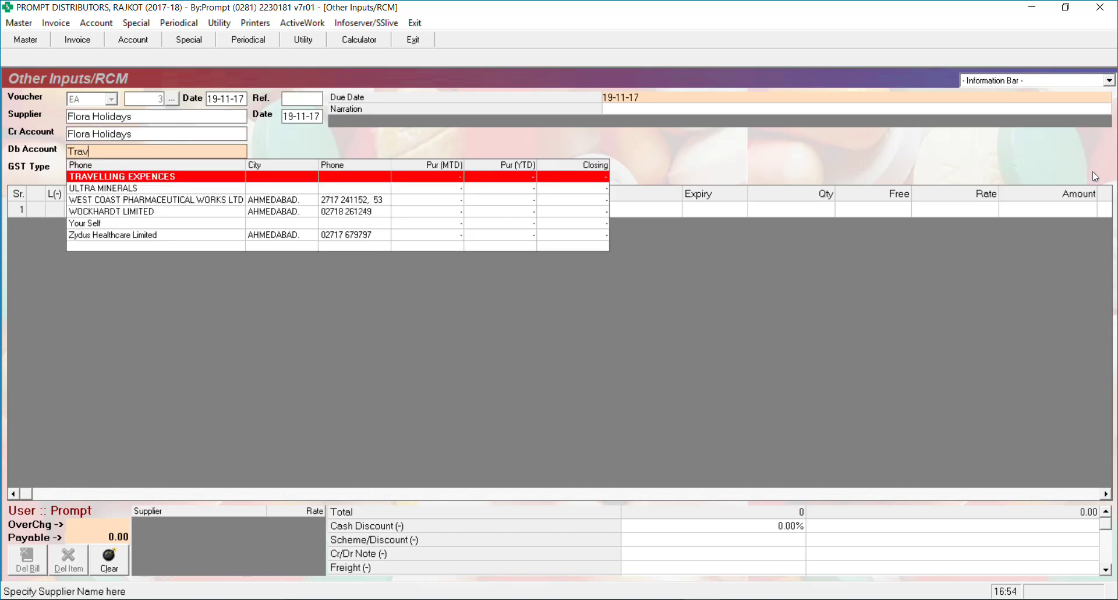
{"action": "key", "text": "Return"}
{"action": "key", "text": "Return"}
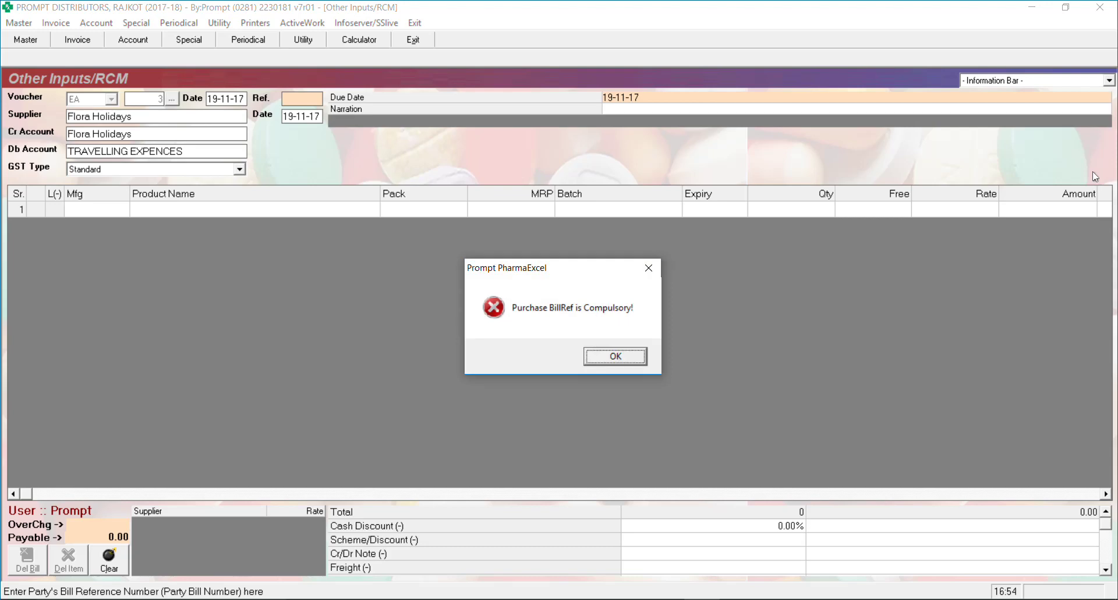
{"action": "key", "text": "Return"}
{"action": "key", "text": "Return"}
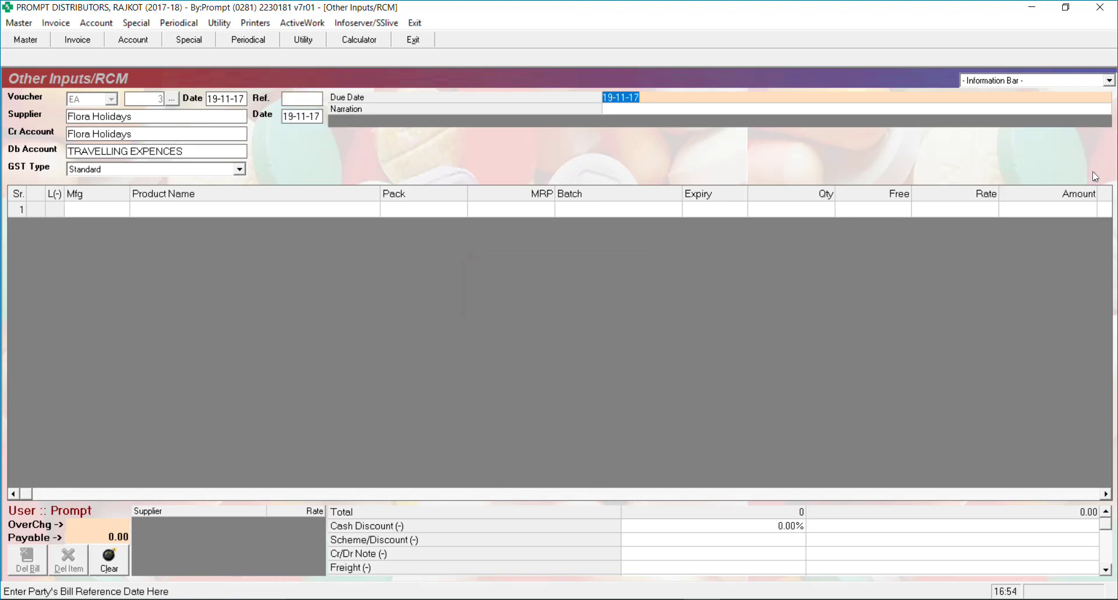
{"action": "key", "text": "Return"}
{"action": "key", "text": "Return"}
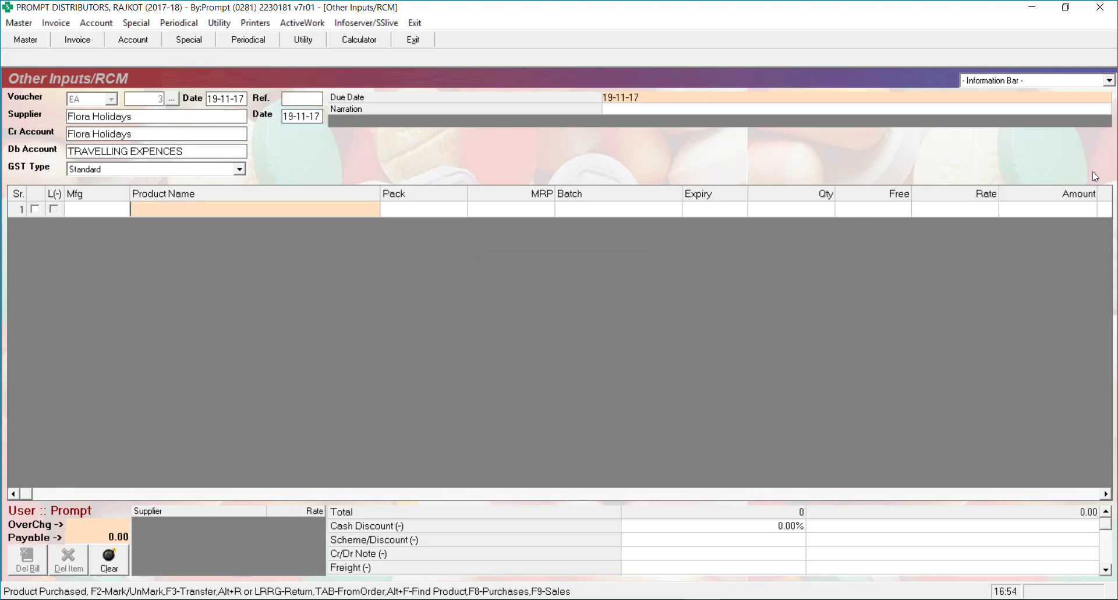
Add product Travelling Exp. with quantity 1 at rate 1100
{"action": "type", "text": "trav"}
{"action": "key", "text": "Return"}
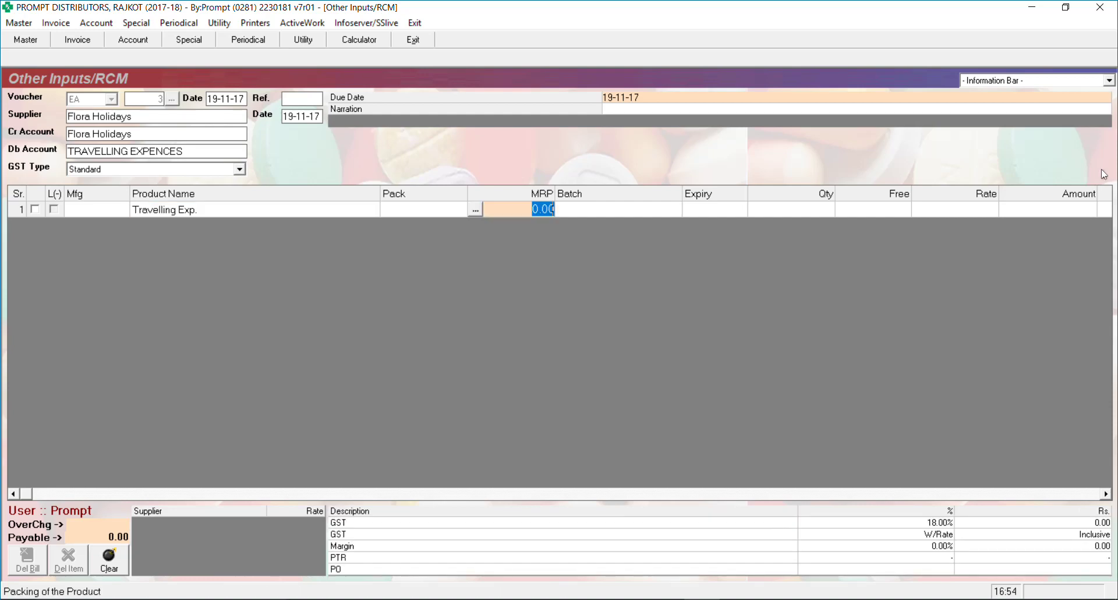
{"action": "key", "text": "Return"}
{"action": "key", "text": "Return"}
{"action": "key", "text": "Return"}
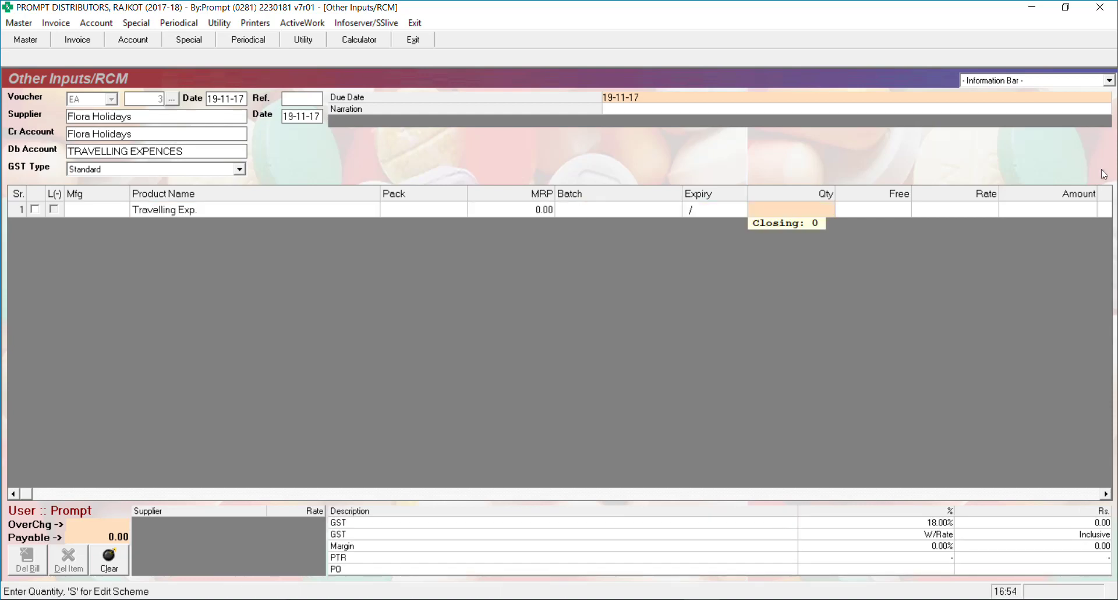
{"action": "type", "text": "1"}
{"action": "key", "text": "Return"}
{"action": "key", "text": "Return"}
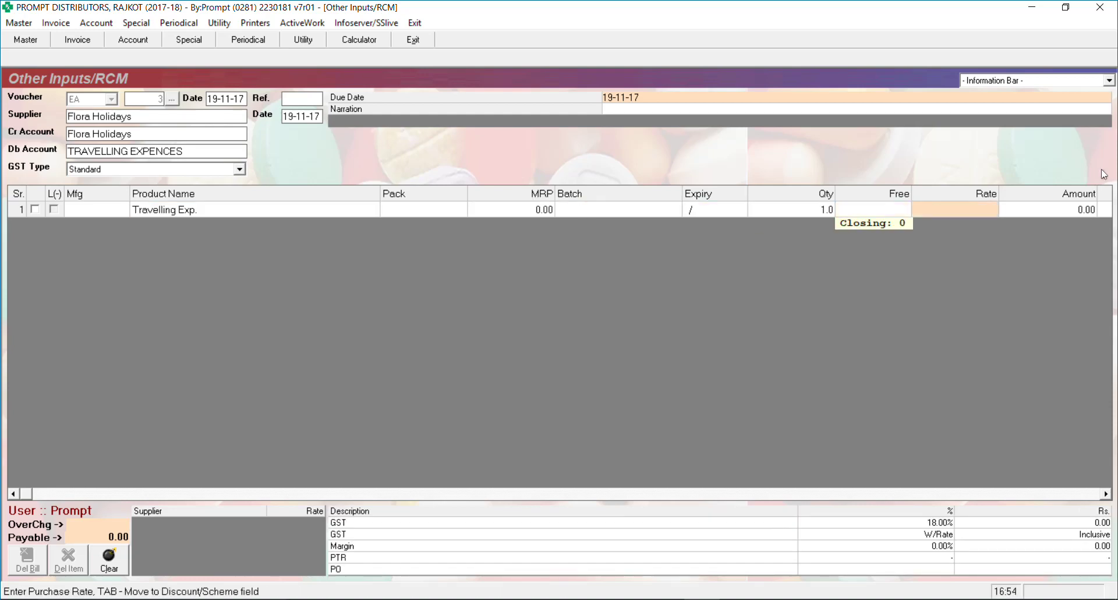
{"action": "type", "text": "1100"}
{"action": "key", "text": "Return"}
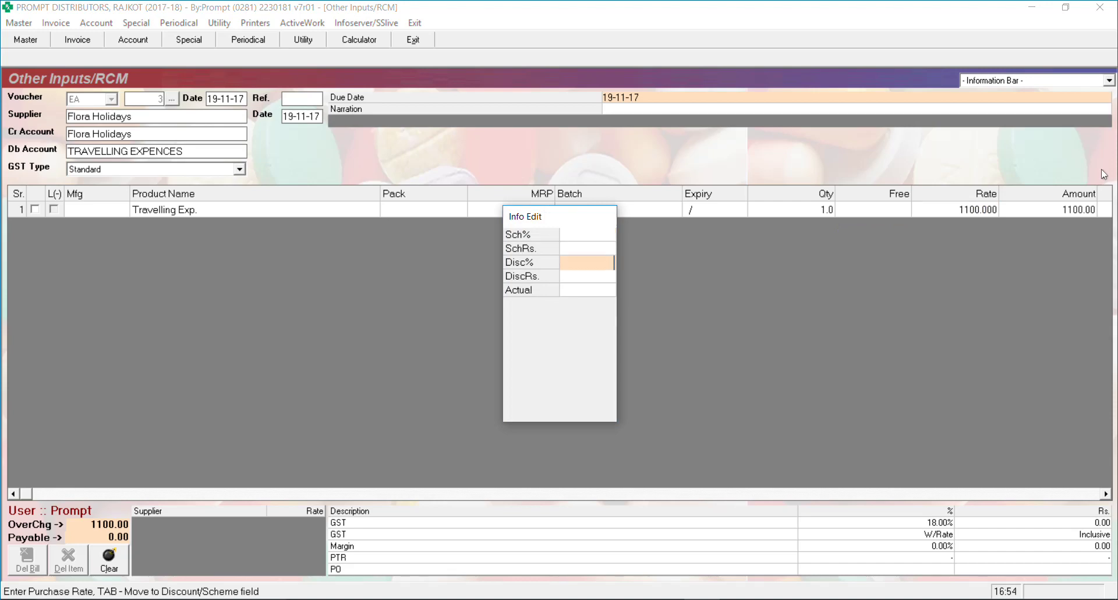
Accept 99 SGST and 99 CGST for a 1298 total and save without printing
{"action": "key", "text": "Return"}
{"action": "key", "text": "Return"}
{"action": "key", "text": "Return"}
{"action": "key", "text": "Return"}
{"action": "key", "text": "Return"}
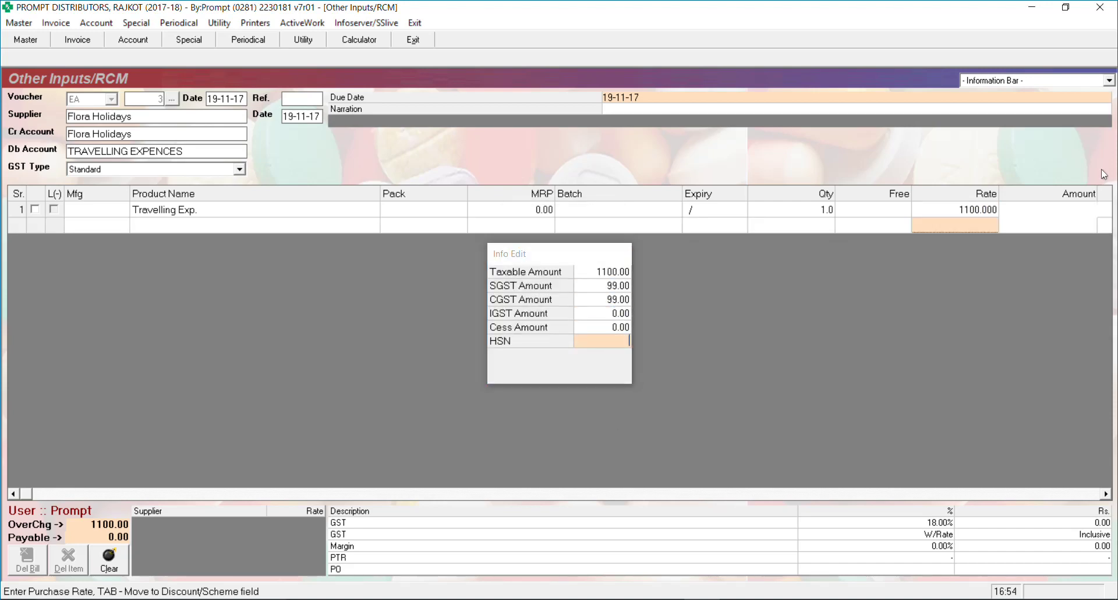
{"action": "key", "text": "Return"}
{"action": "key", "text": "Return"}
{"action": "key", "text": "Return"}
{"action": "key", "text": "Return"}
{"action": "key", "text": "Return"}
{"action": "key", "text": "Return"}
{"action": "key", "text": "Return"}
{"action": "key", "text": "Return"}
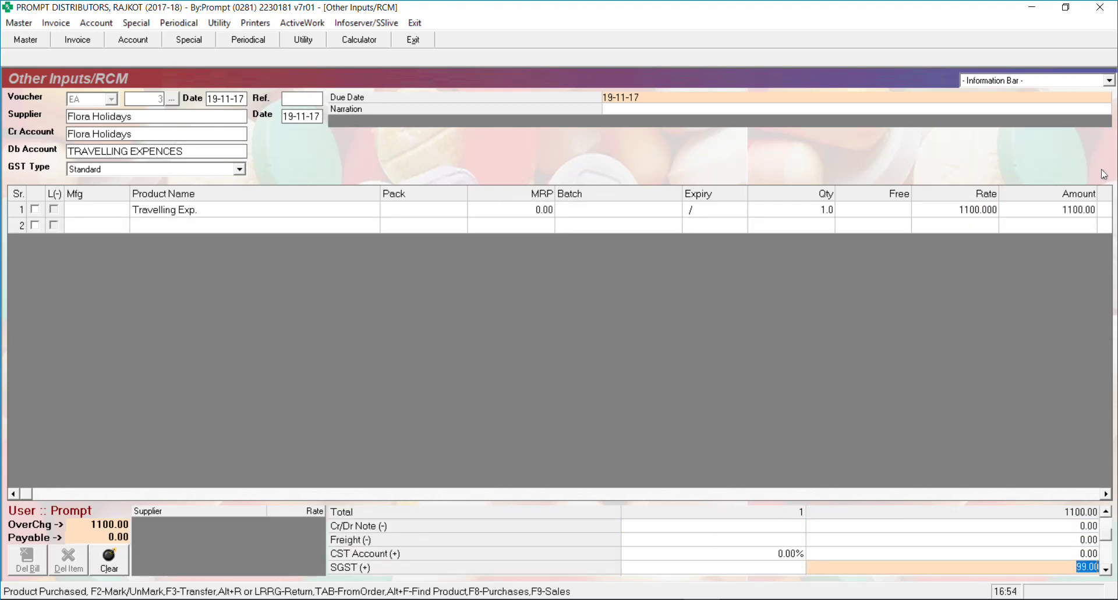
{"action": "key", "text": "Return"}
{"action": "key", "text": "Return"}
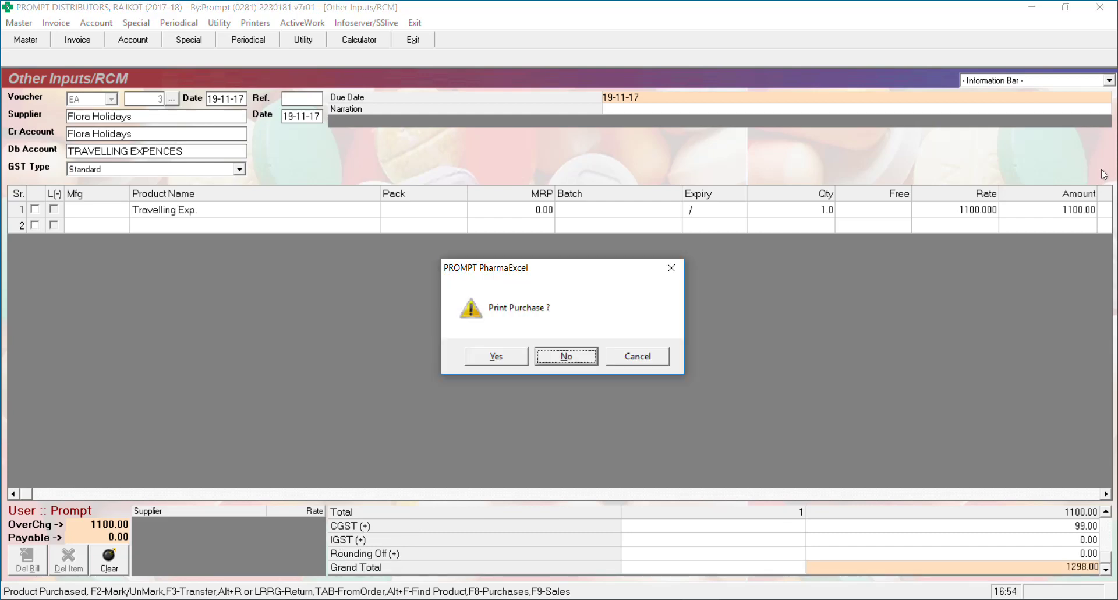
{"action": "key", "text": "Return"}
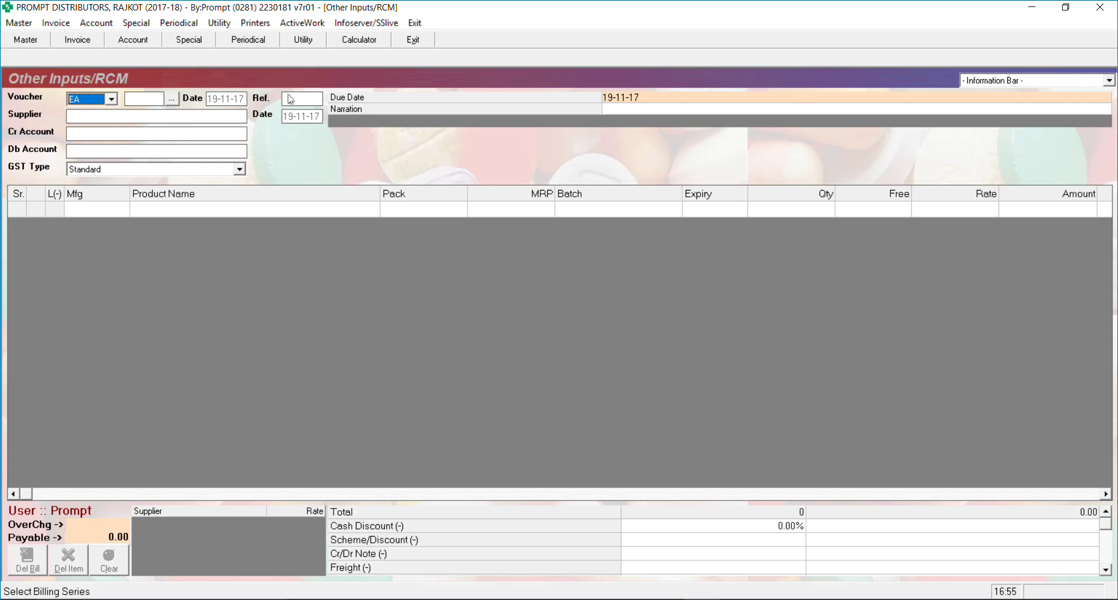
Load the saved voucher EA/3 for editing
{"action": "key", "text": "Return"}
{"action": "type", "text": "3"}
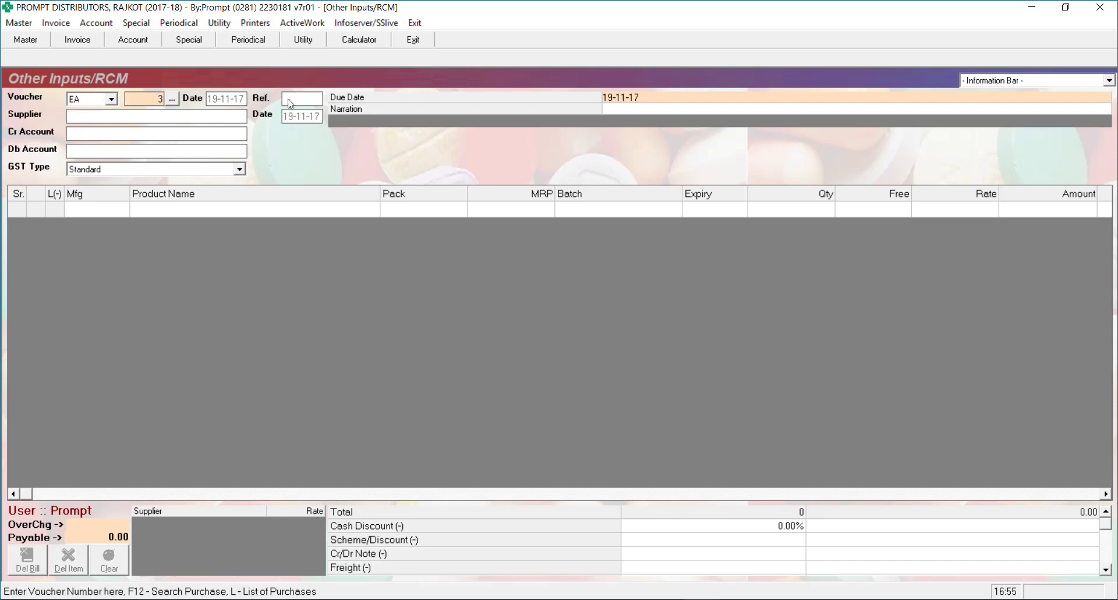
{"action": "key", "text": "Return"}
{"action": "key", "text": "Return"}
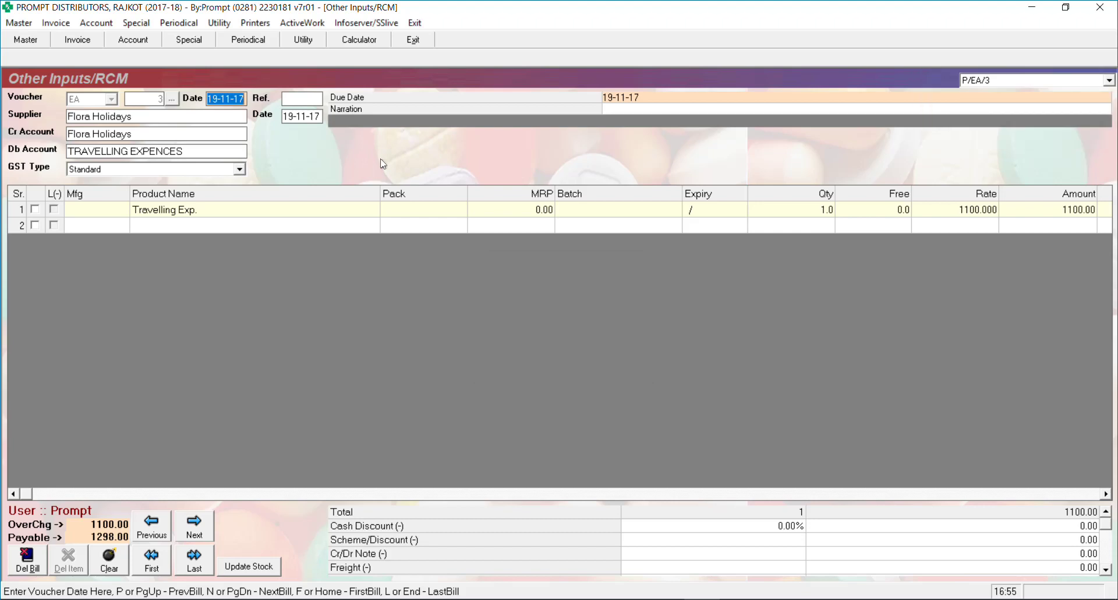
Add Ref. 111 and narration 'Travelled to Delhi', then save the voucher
{"action": "key", "text": "Return"}
{"action": "type", "text": "111"}
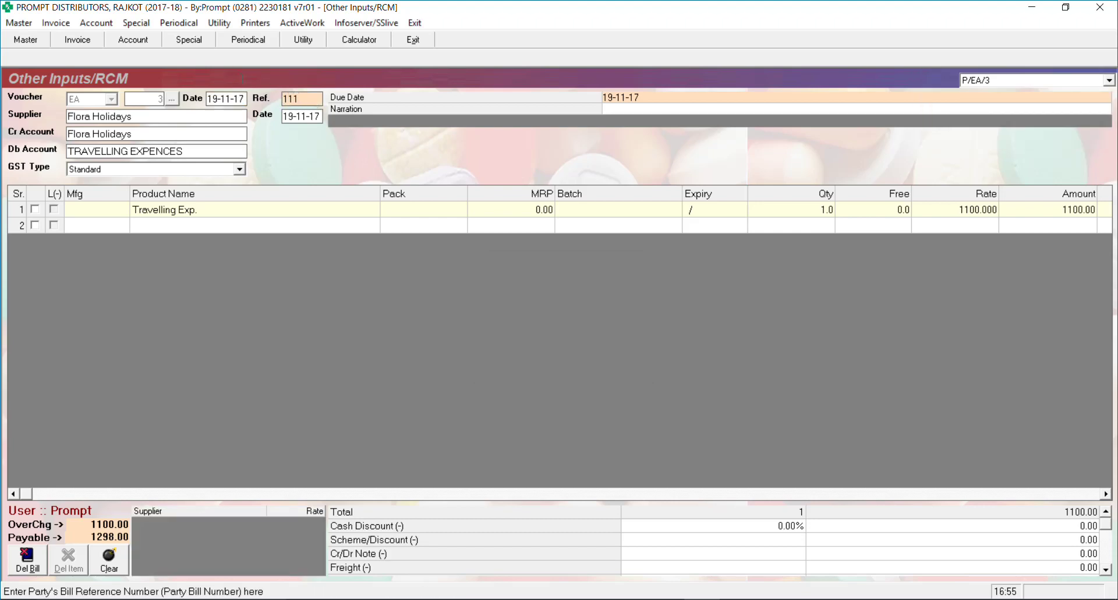
{"action": "key", "text": "Return"}
{"action": "key", "text": "Return"}
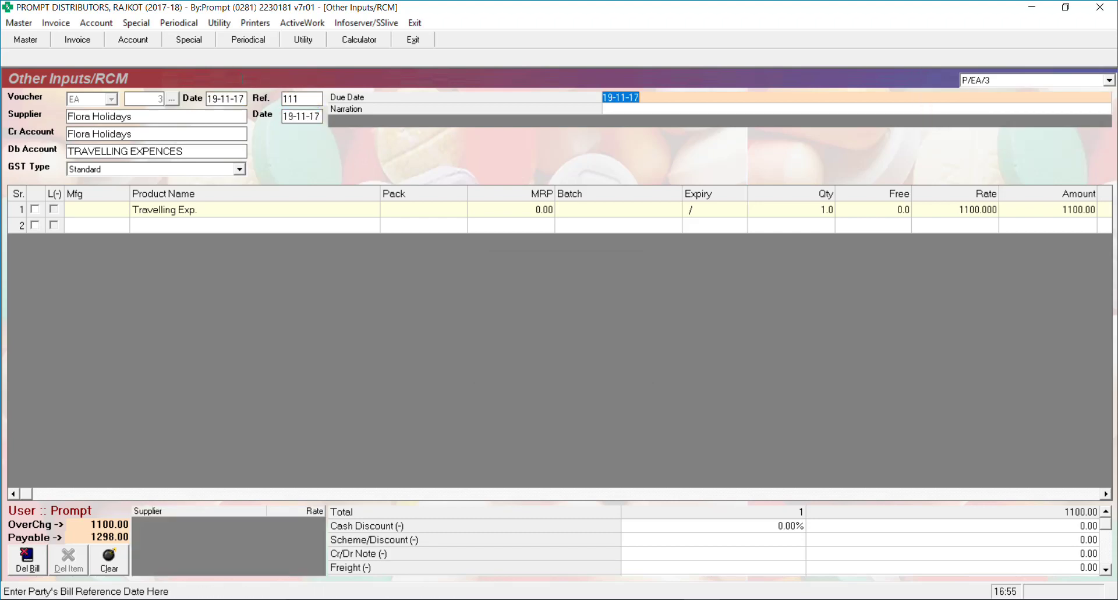
{"action": "key", "text": "Return"}
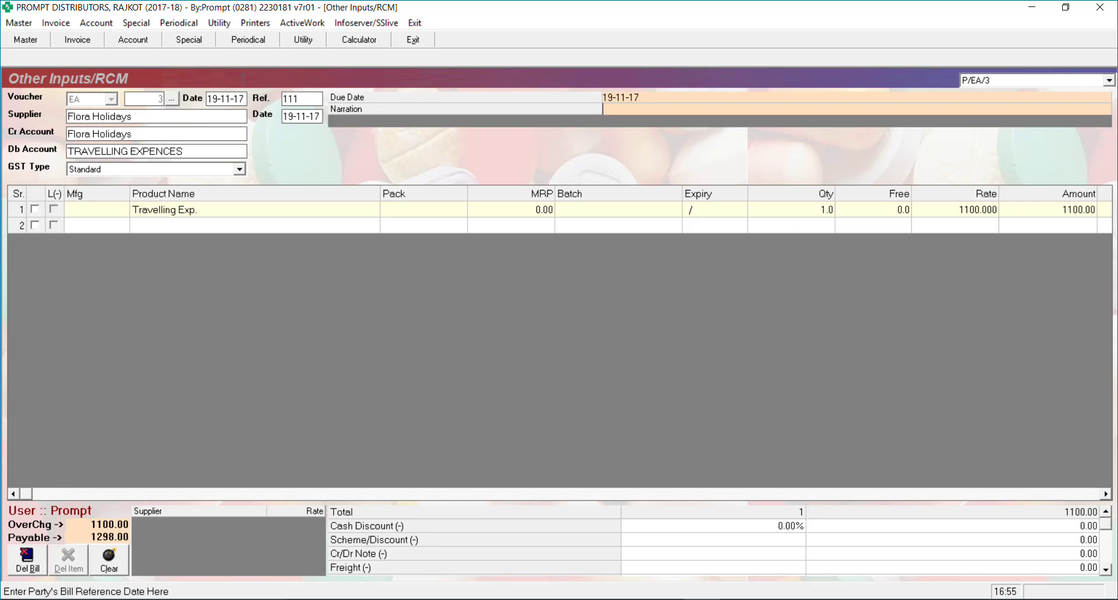
{"action": "type", "text": "Travelled to Delhi"}
{"action": "key", "text": "Return"}
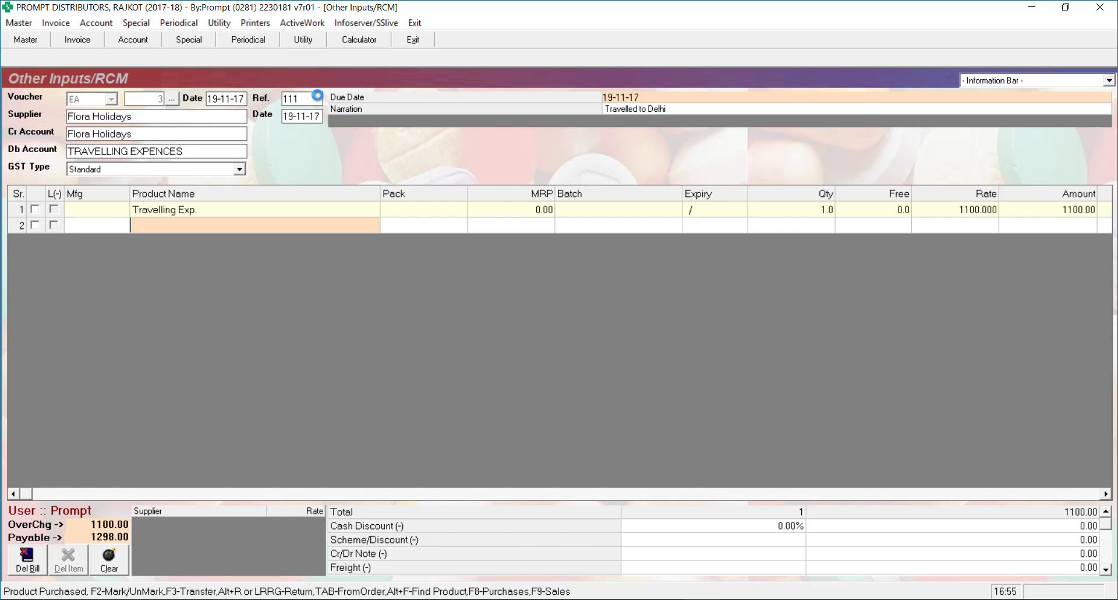
{"action": "key", "text": "Return"}
{"action": "key", "text": "Return"}
{"action": "key", "text": "Return"}
{"action": "key", "text": "Return"}
{"action": "key", "text": "Return"}
{"action": "key", "text": "Return"}
{"action": "key", "text": "Return"}
{"action": "key", "text": "Return"}
{"action": "key", "text": "Return"}
{"action": "key", "text": "Return"}
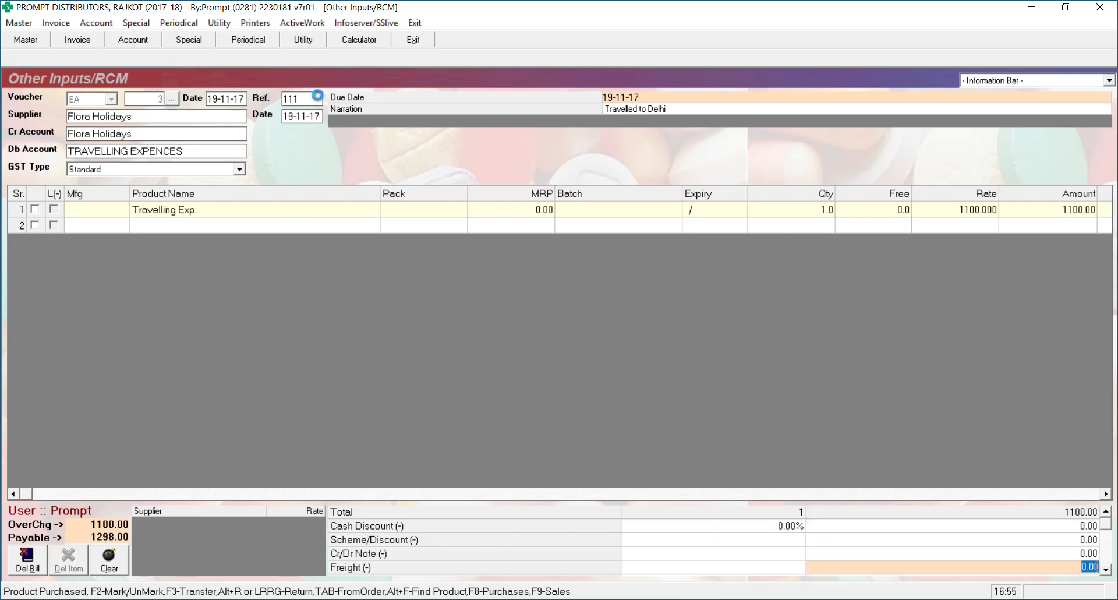
{"action": "key", "text": "Return"}
{"action": "key", "text": "Return"}
{"action": "key", "text": "Return"}
{"action": "key", "text": "Return"}
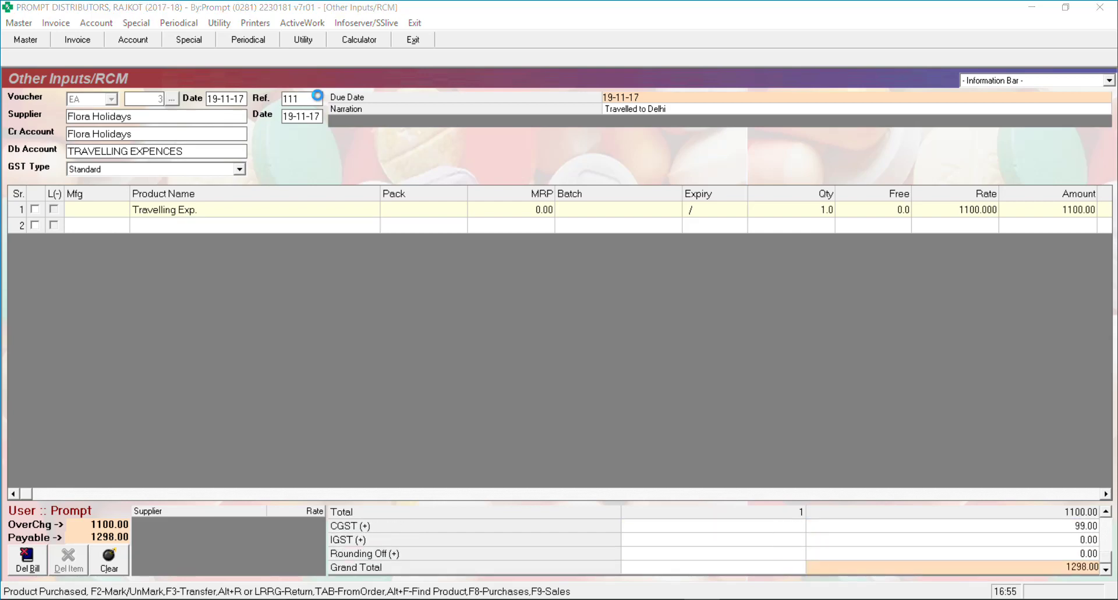
Reload voucher 3 to confirm the 1298.00 payable entry for Flora Holidays
{"action": "key", "text": "Return"}
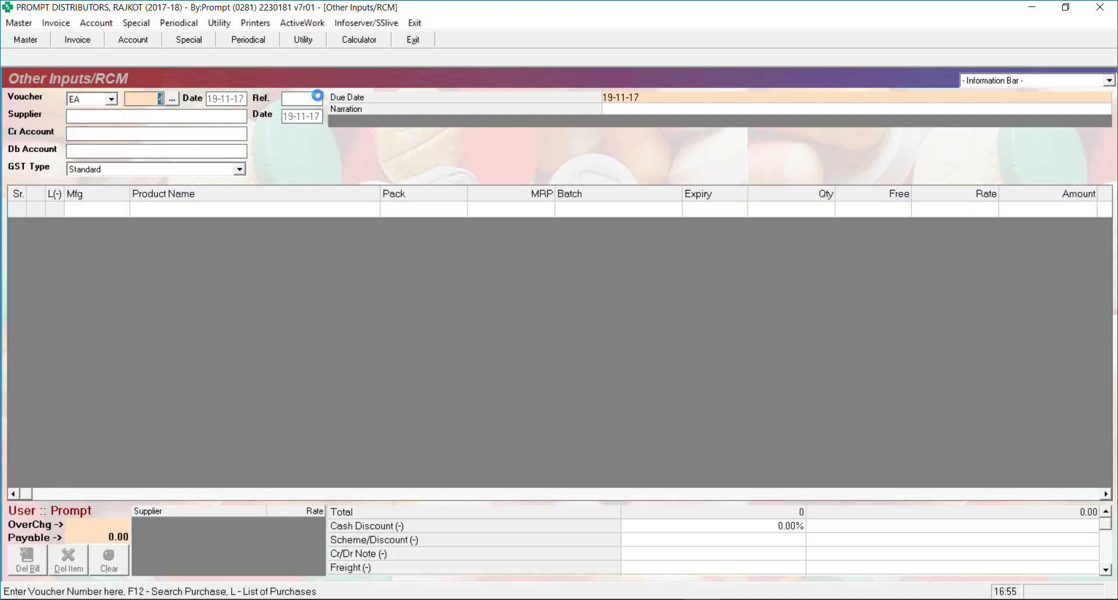
{"action": "type", "text": "3"}
{"action": "key", "text": "Return"}
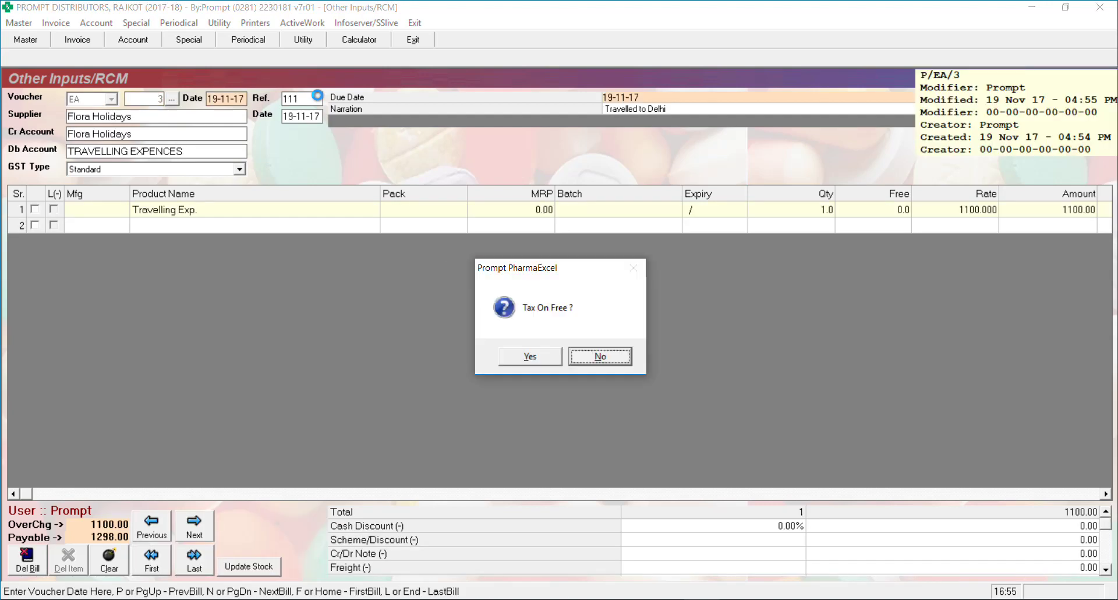
{"action": "key", "text": "Return"}
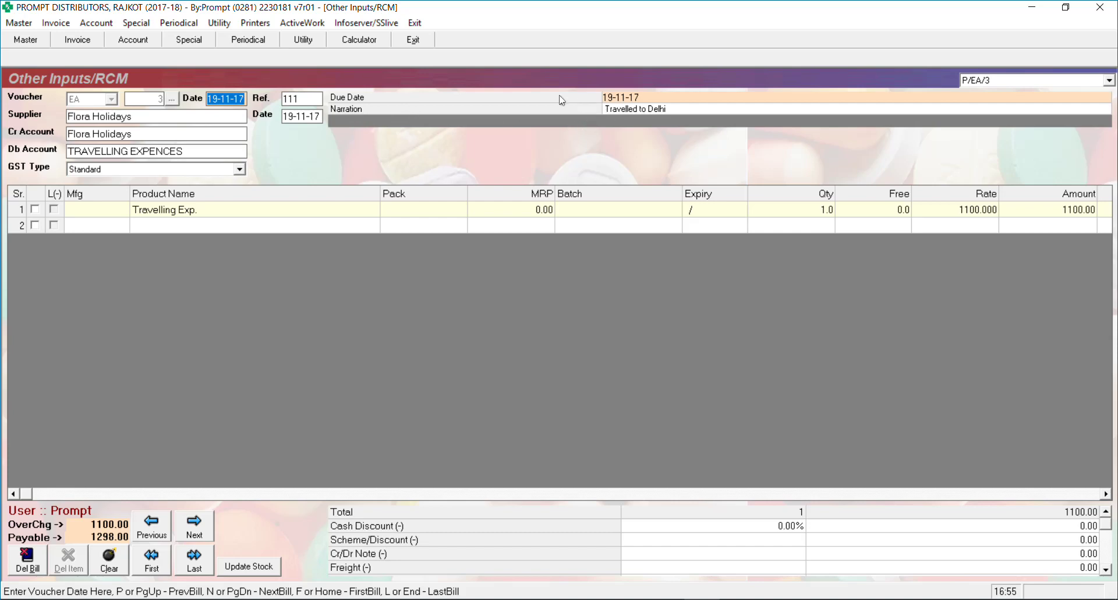
{"action": "left_click", "coordinate": [213, 26]}
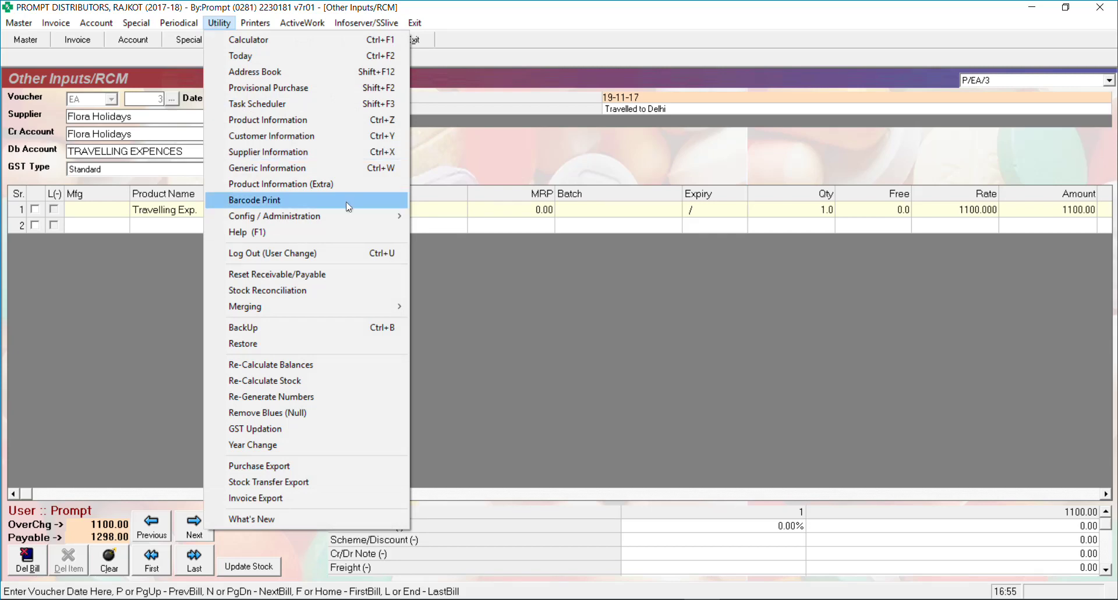
Create a new purchase extra field named Remarks
{"action": "mouse_move", "coordinate": [360, 217]}
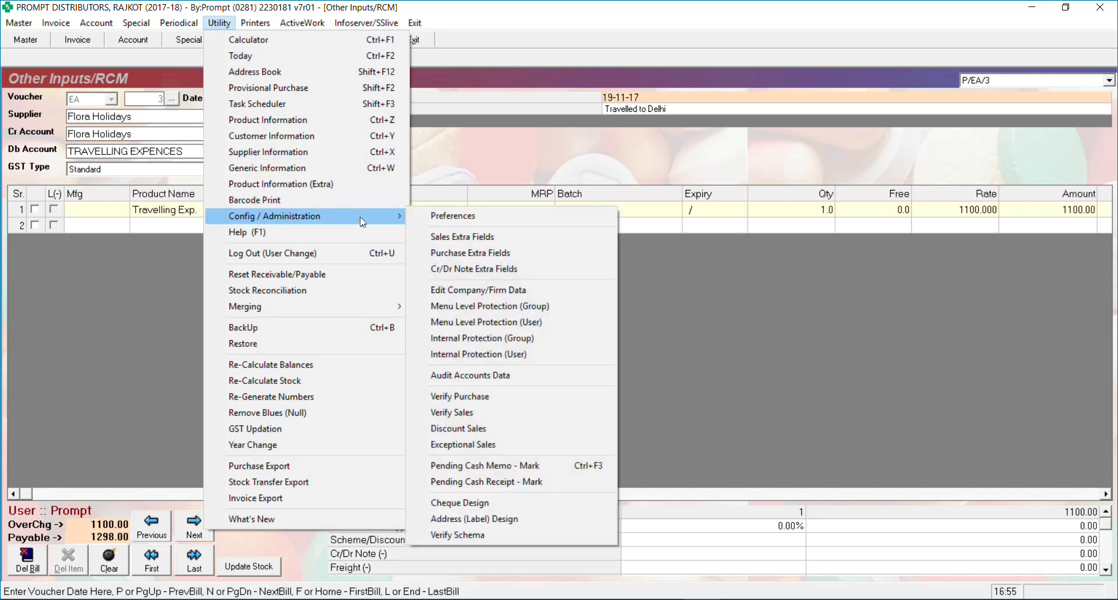
{"action": "left_click", "coordinate": [449, 260]}
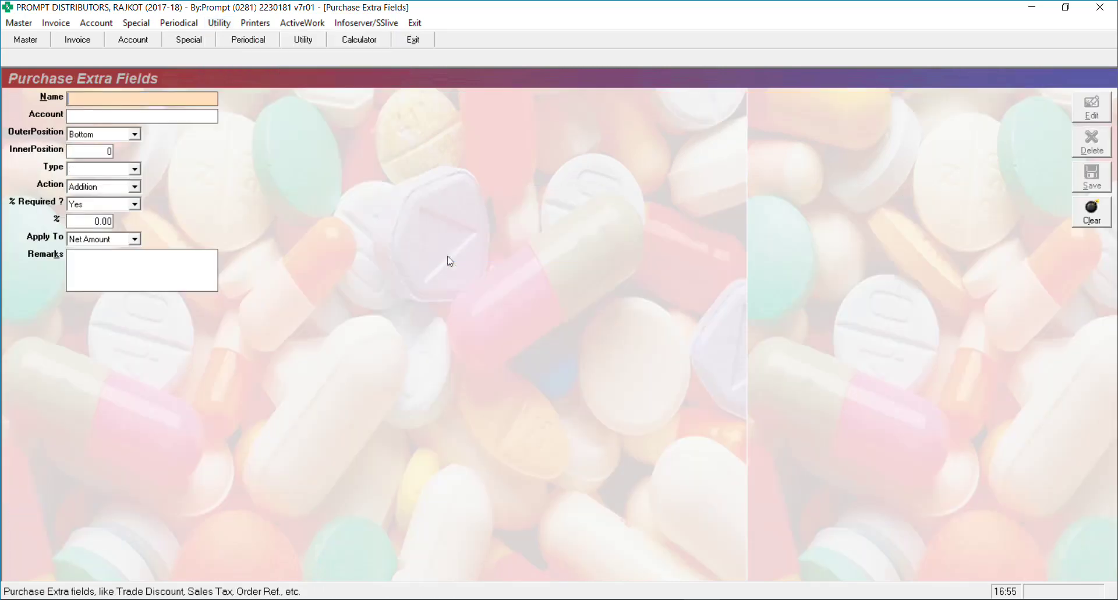
{"action": "type", "text": "Narr"}
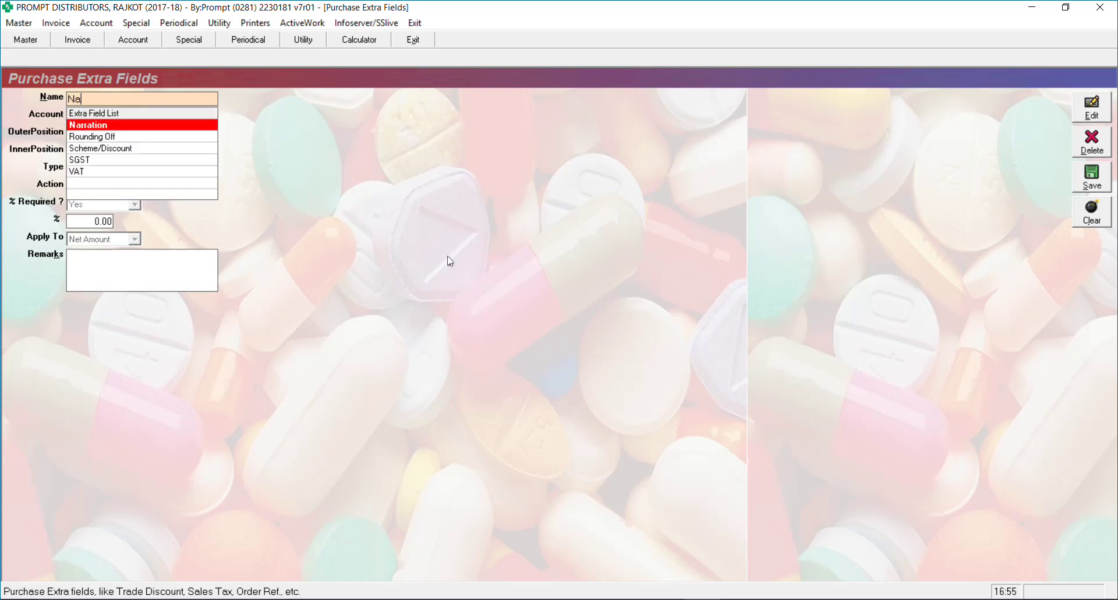
{"action": "key", "text": "BackSpace"}
{"action": "key", "text": "BackSpace"}
{"action": "key", "text": "BackSpace"}
{"action": "key", "text": "BackSpace"}
{"action": "type", "text": "Remarks"}
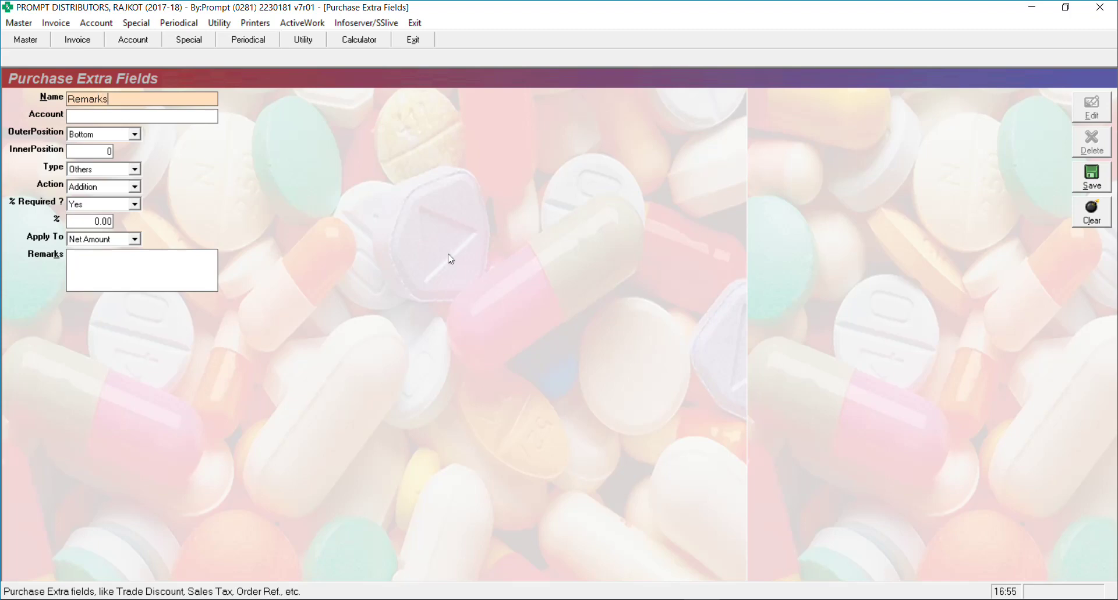
{"action": "key", "text": "Return"}
Set Remarks to outer position Top, inner position 8, type General, and save it
{"action": "key", "text": "Return"}
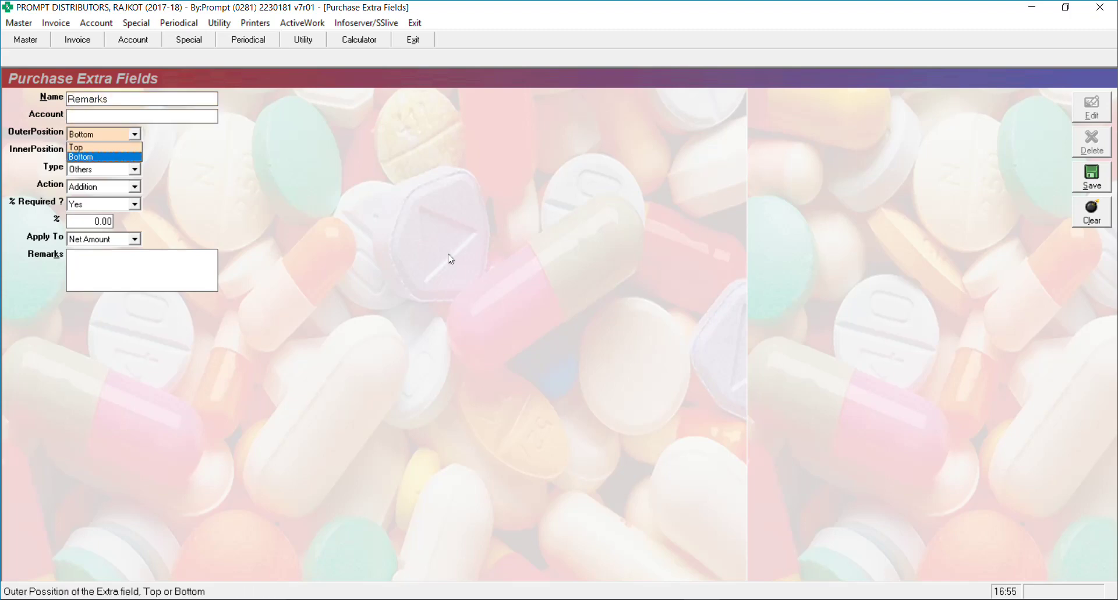
{"action": "key", "text": "Up"}
{"action": "key", "text": "Return"}
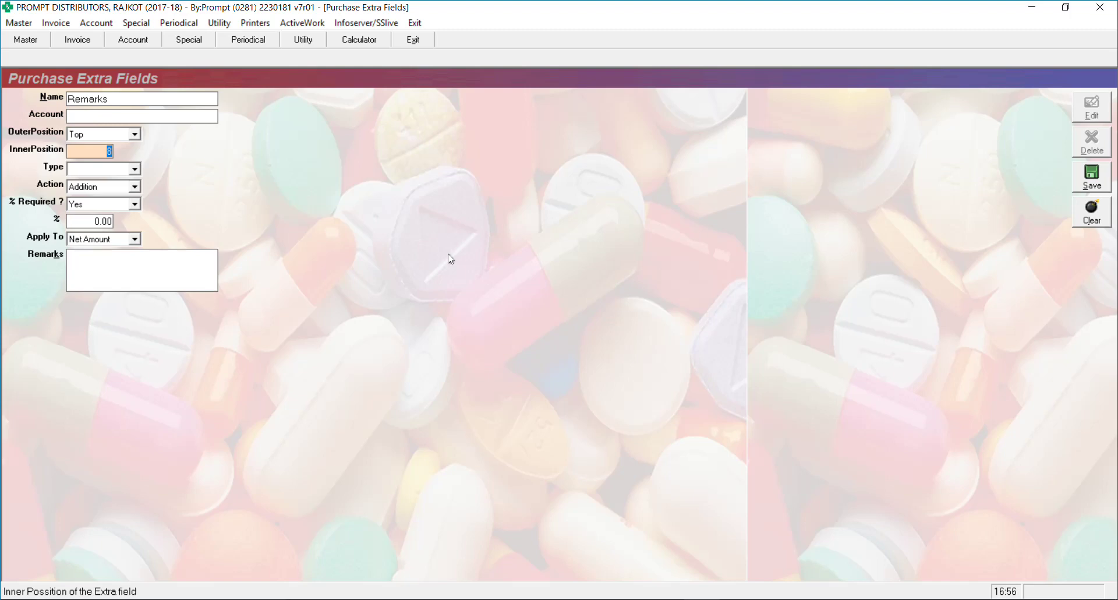
{"action": "key", "text": "Return"}
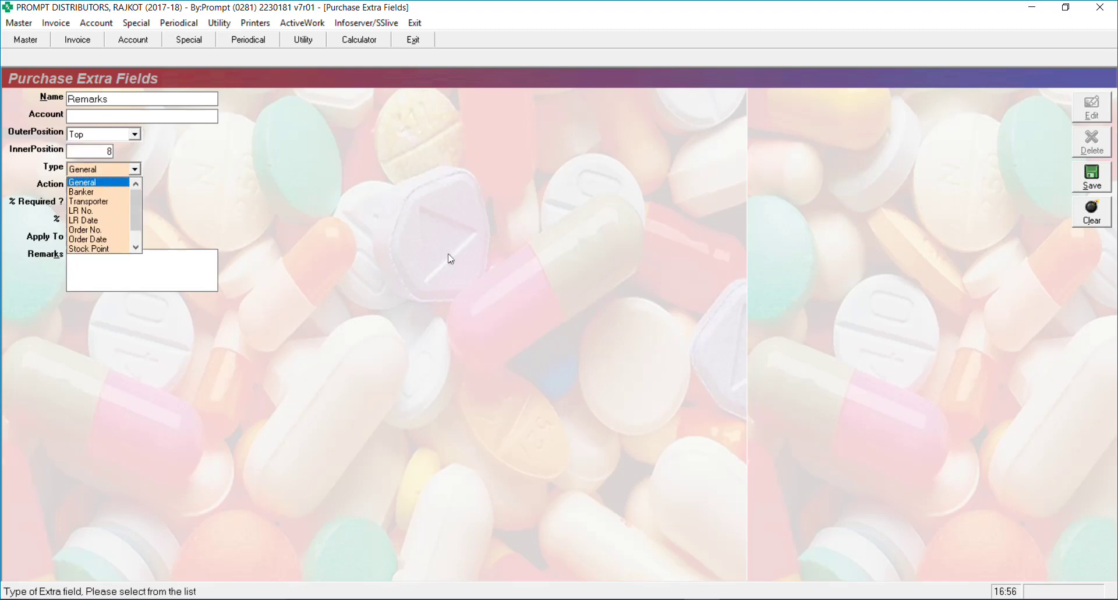
{"action": "key", "text": "Return"}
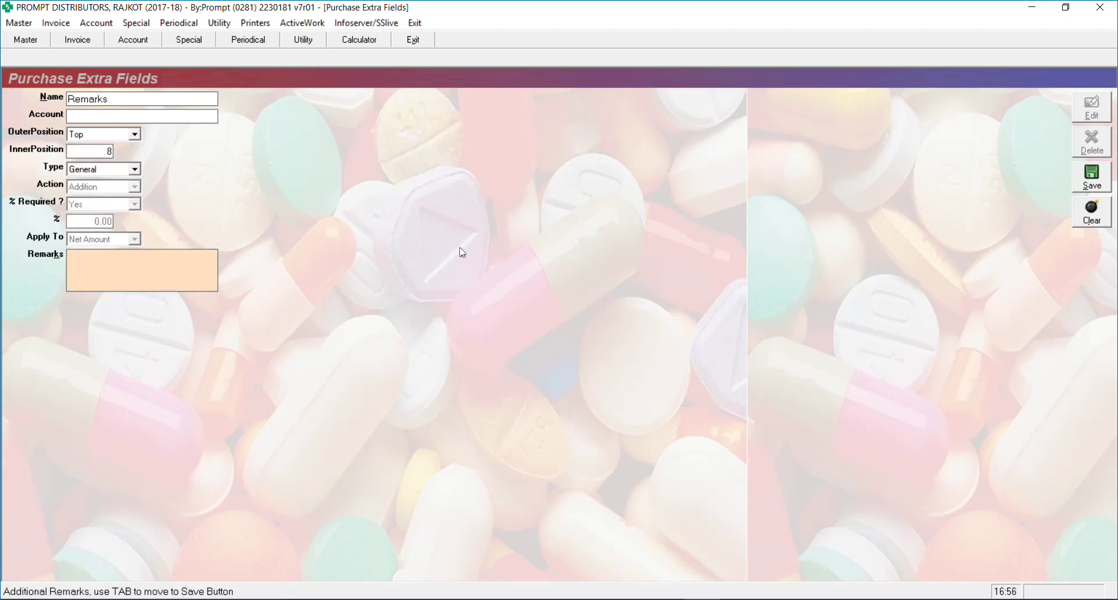
{"action": "key", "text": "Tab"}
{"action": "key", "text": "Return"}
{"action": "key", "text": "Escape"}
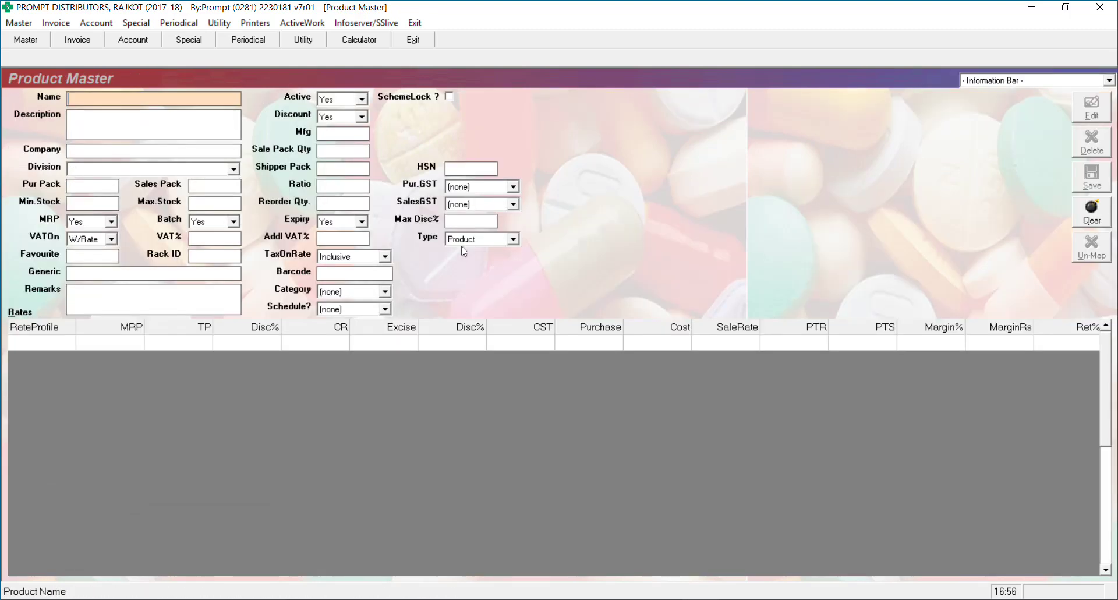
Bring up the Other Inputs/RCM voucher screen from the Invoice menu, then close it
{"action": "key", "text": "alt+i"}
{"action": "key", "text": "Up"}
{"action": "key", "text": "Up"}
{"action": "key", "text": "Up"}
{"action": "key", "text": "Up"}
{"action": "key", "text": "Up"}
{"action": "key", "text": "Up"}
{"action": "key", "text": "Up"}
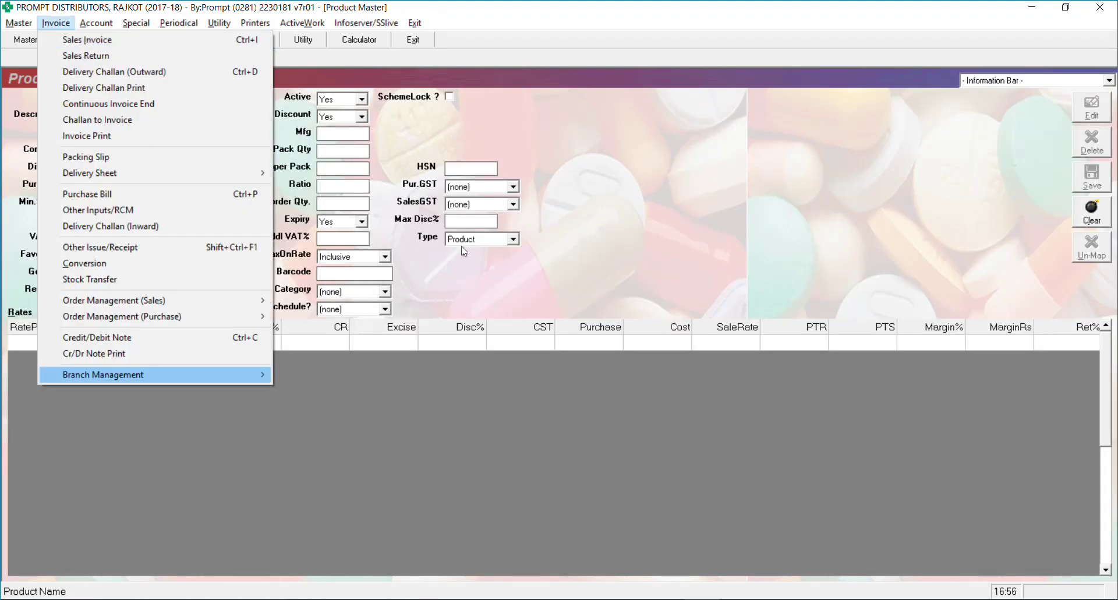
{"action": "key", "text": "Up"}
{"action": "key", "text": "Up"}
{"action": "key", "text": "Up"}
{"action": "key", "text": "Return"}
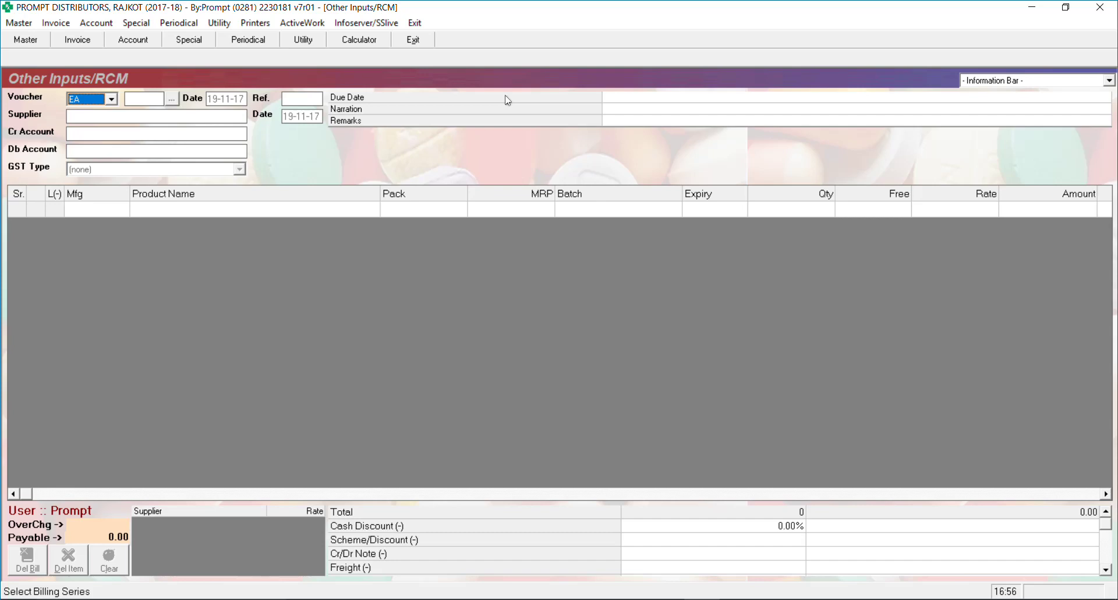
{"action": "key", "text": "Escape"}
{"action": "key", "text": "Escape"}
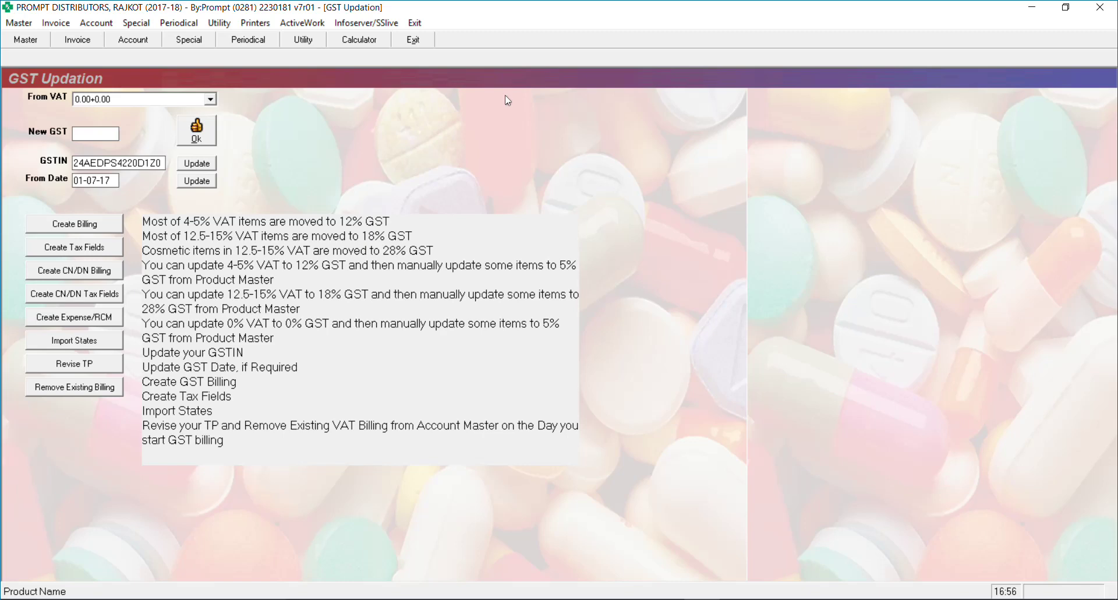
Reopen Other Inputs/RCM and switch the voucher series from EA to RCM
{"action": "key", "text": "alt+a"}
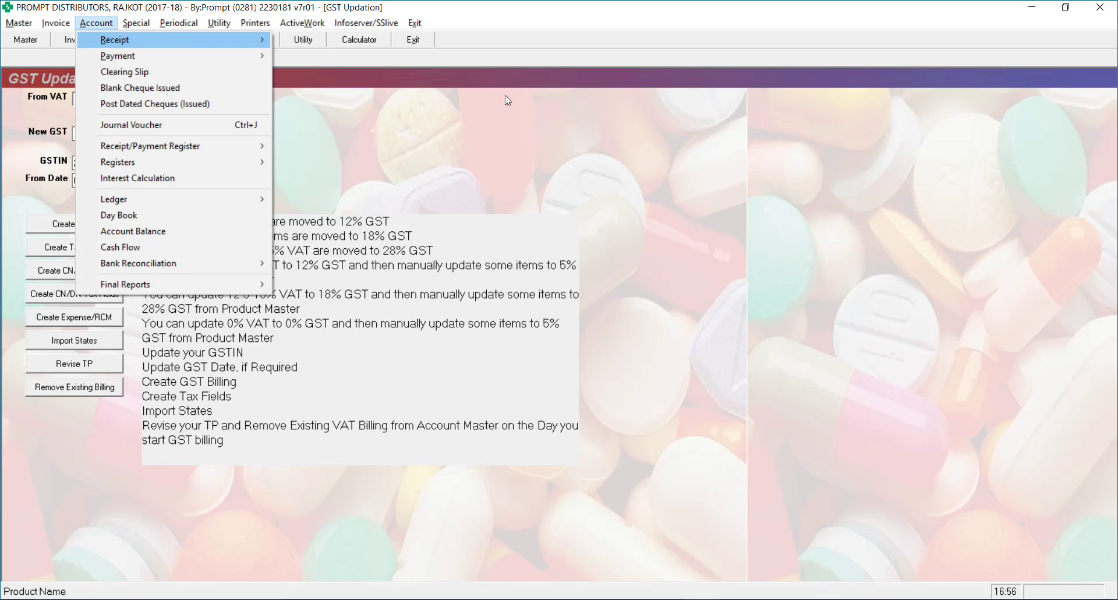
{"action": "key", "text": "Left"}
{"action": "key", "text": "Up"}
{"action": "key", "text": "Up"}
{"action": "key", "text": "Up"}
{"action": "key", "text": "Up"}
{"action": "key", "text": "Up"}
{"action": "key", "text": "Up"}
{"action": "key", "text": "Up"}
{"action": "key", "text": "Up"}
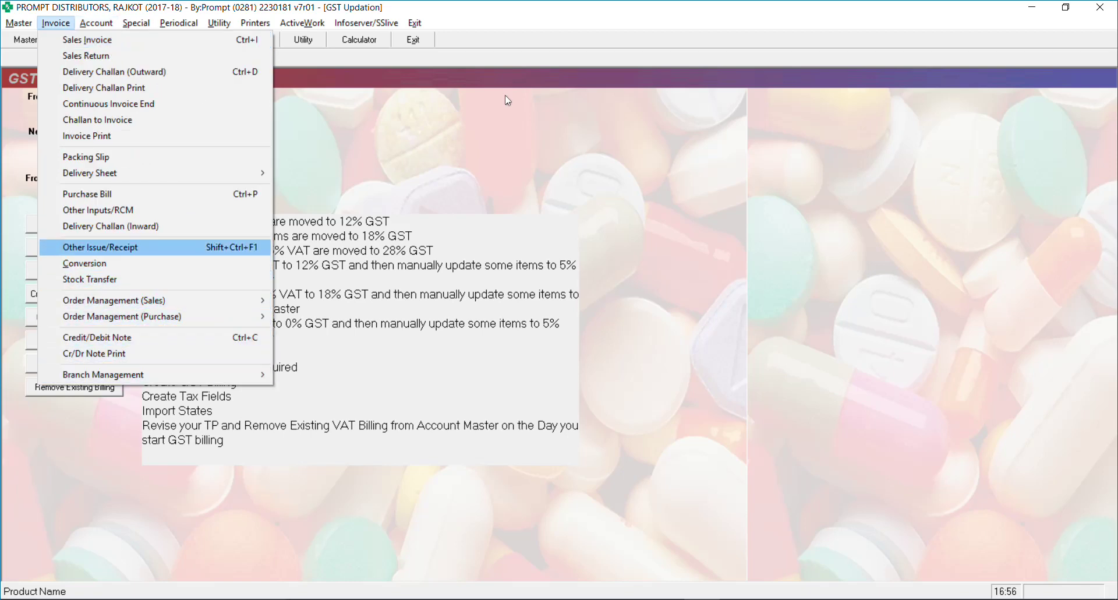
{"action": "key", "text": "Up"}
{"action": "key", "text": "Return"}
{"action": "key", "text": "Down"}
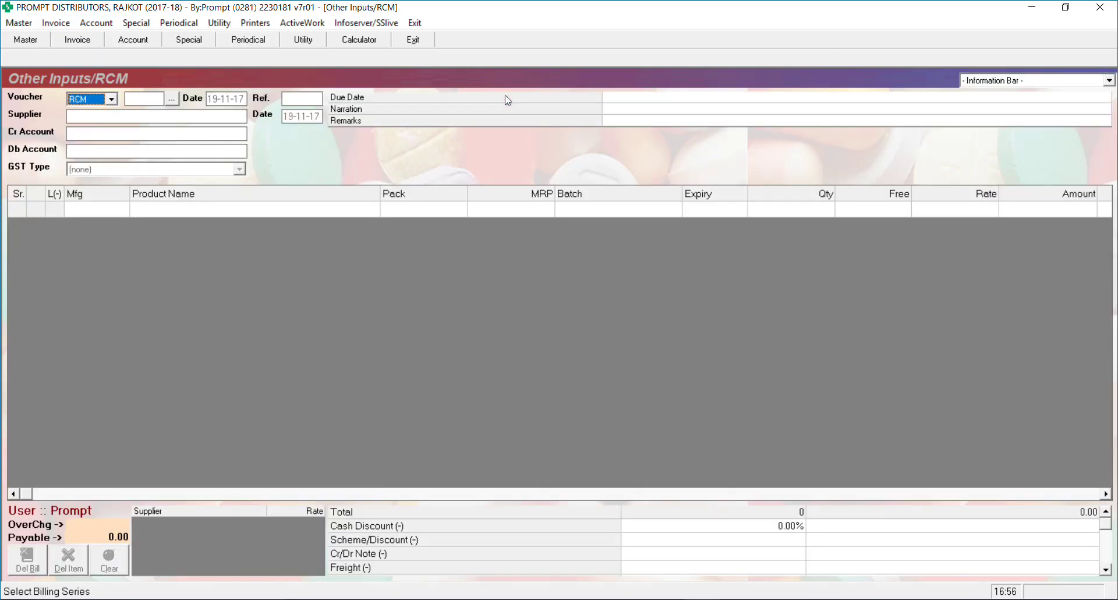
Start RCM voucher 1 and add Ankit Stationers as a new supplier account
{"action": "key", "text": "Return"}
{"action": "key", "text": "Return"}
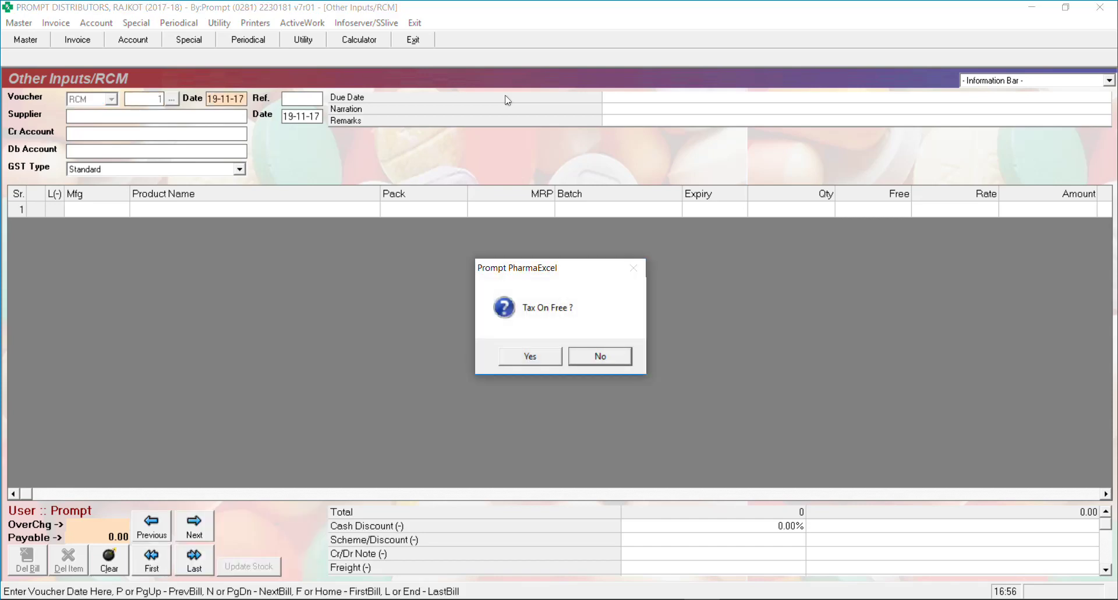
{"action": "key", "text": "Return"}
{"action": "key", "text": "Return"}
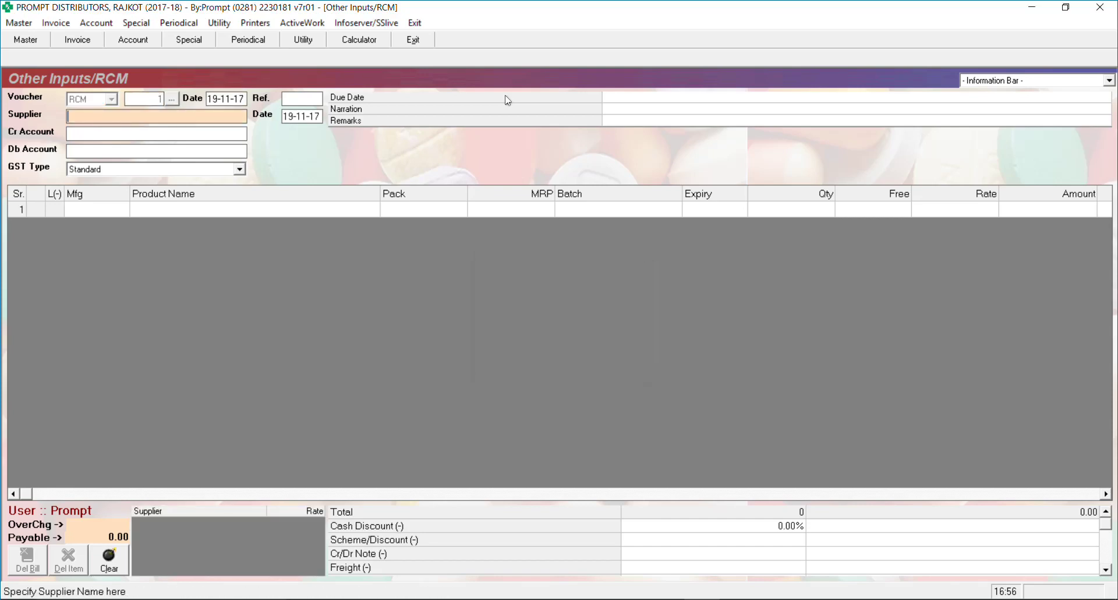
{"action": "type", "text": "An"}
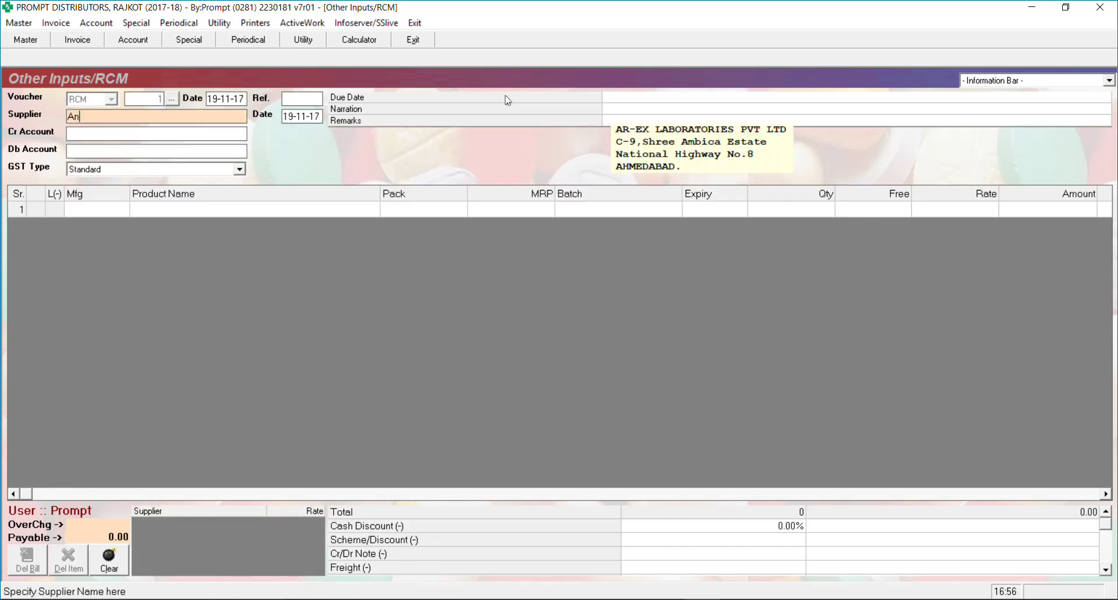
{"action": "type", "text": "kit Stationers"}
{"action": "key", "text": "Return"}
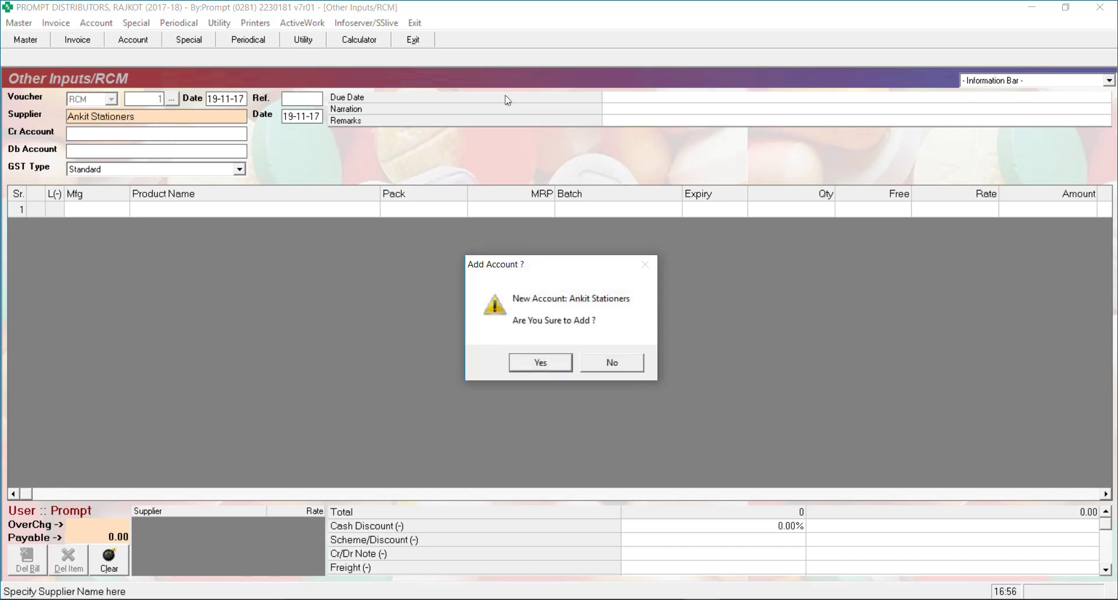
{"action": "key", "text": "Return"}
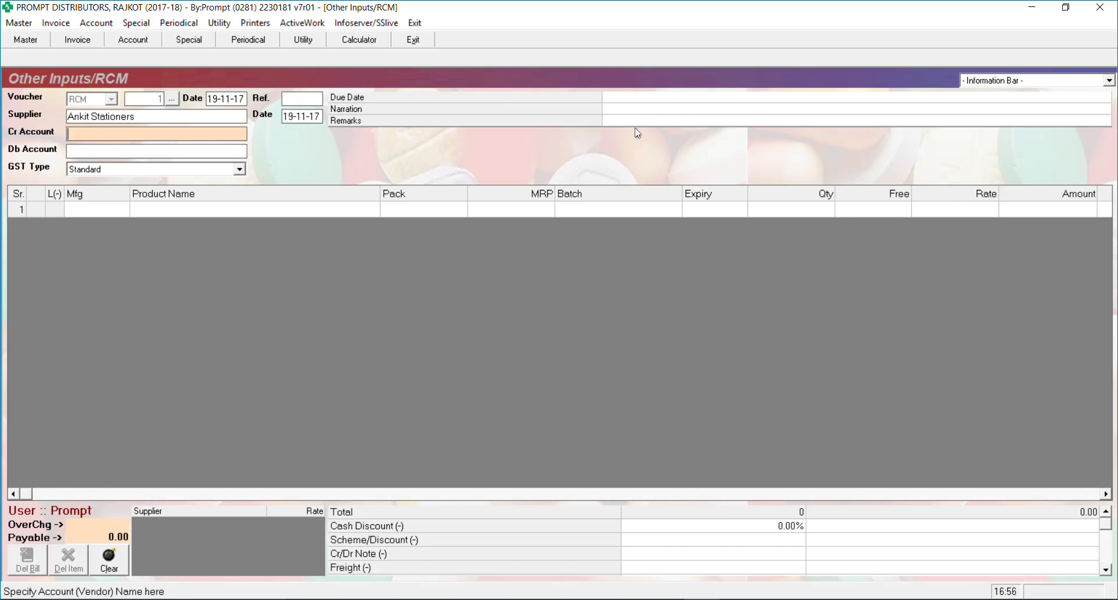
Pick Ankit Stationers as credit account and STATIONARY EXPENCE as debit account
{"action": "type", "text": "Ankit"}
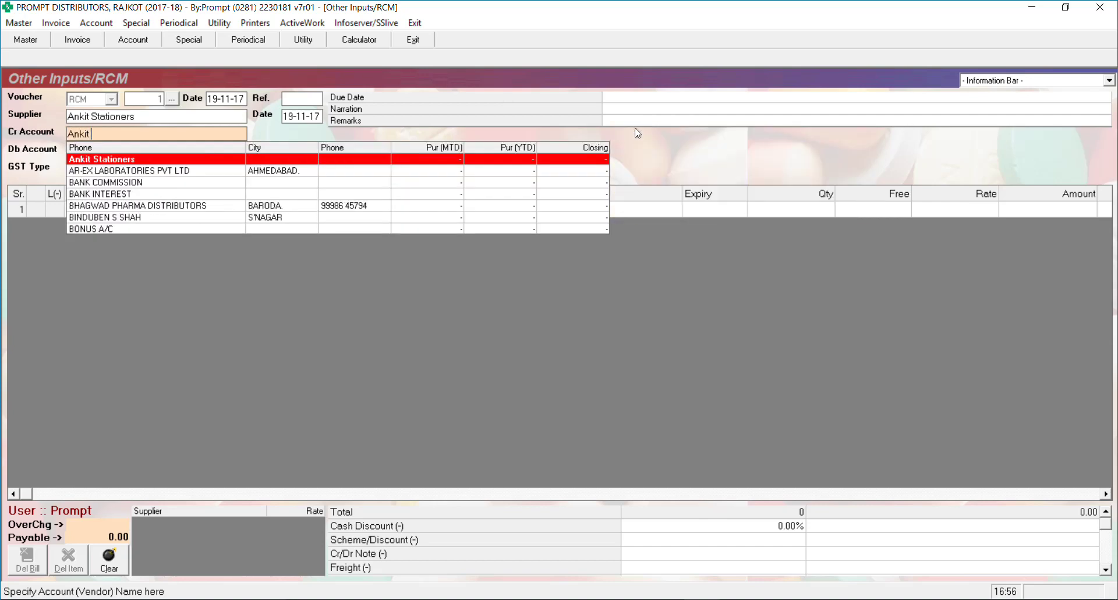
{"action": "key", "text": "Return"}
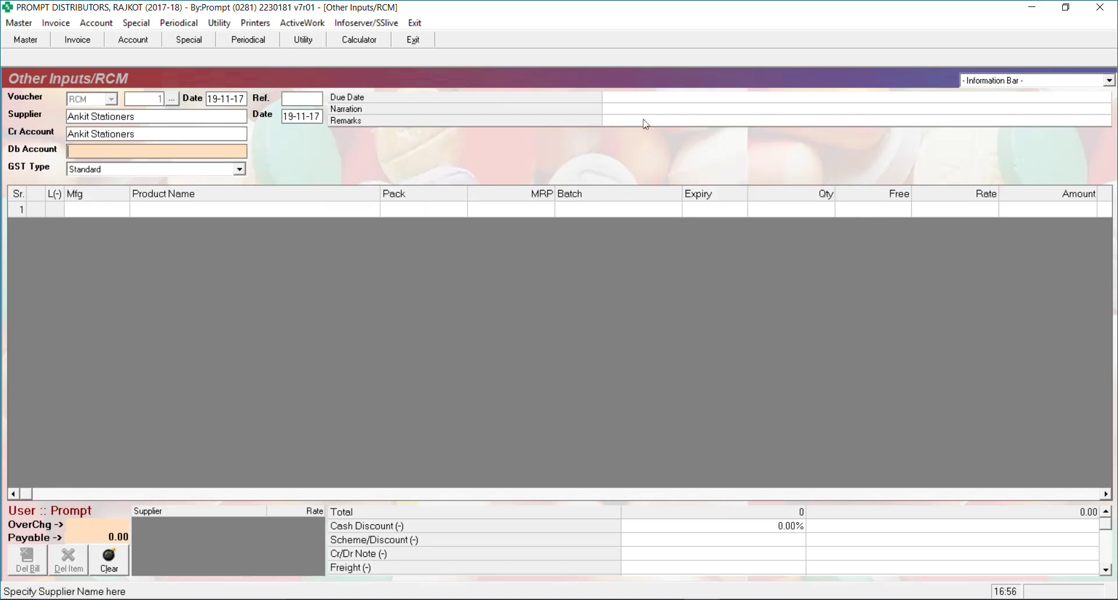
{"action": "type", "text": "Stationa"}
{"action": "key", "text": "Return"}
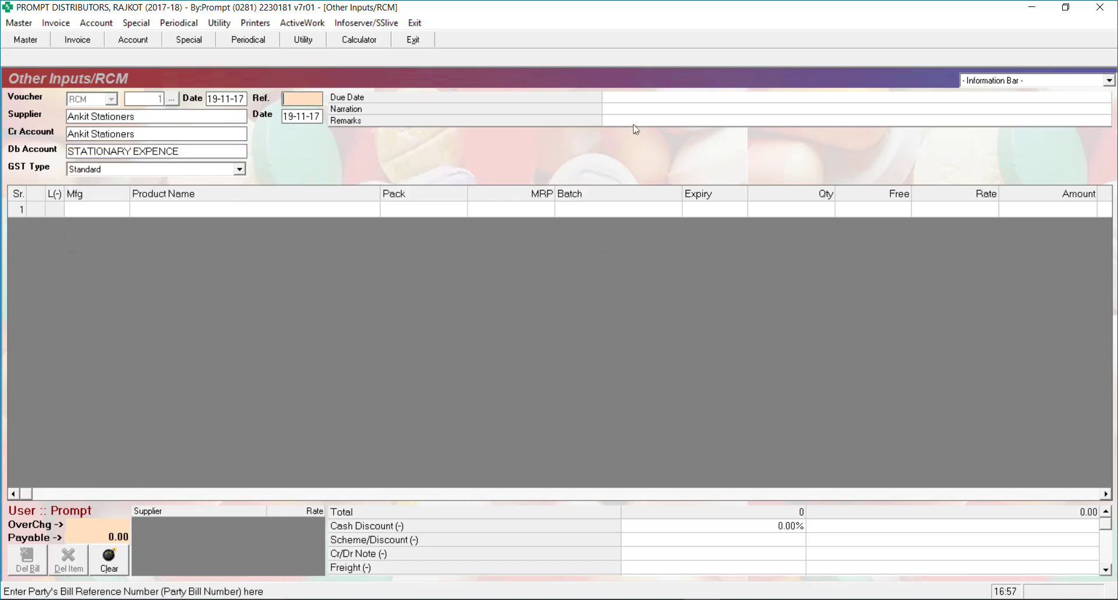
Enter bill reference 11 and narration 'Stationery', then search products for 'st'
{"action": "key", "text": "Return"}
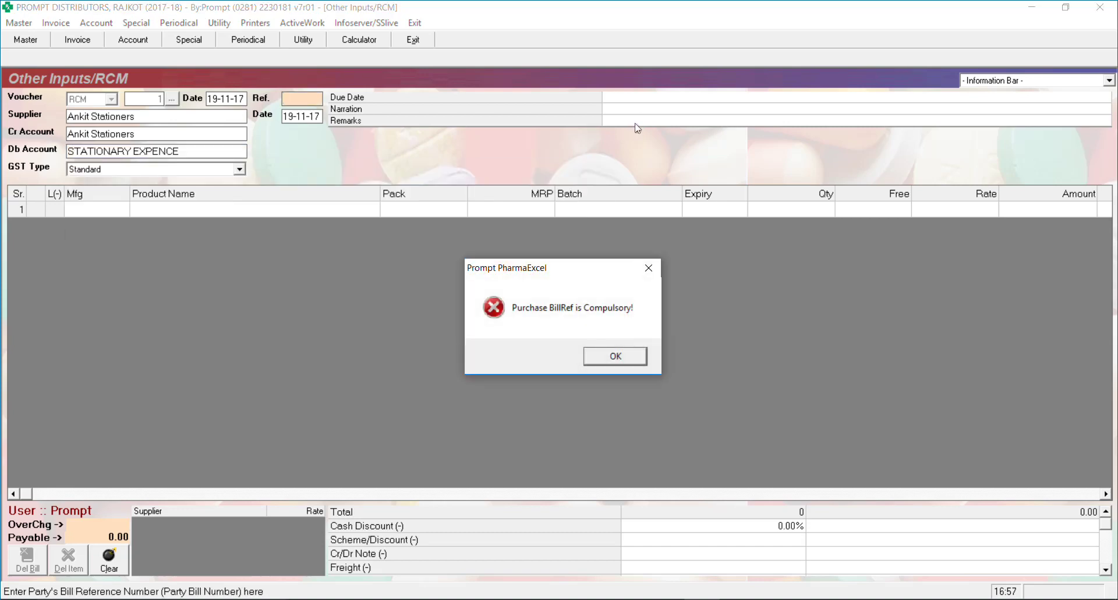
{"action": "key", "text": "Return"}
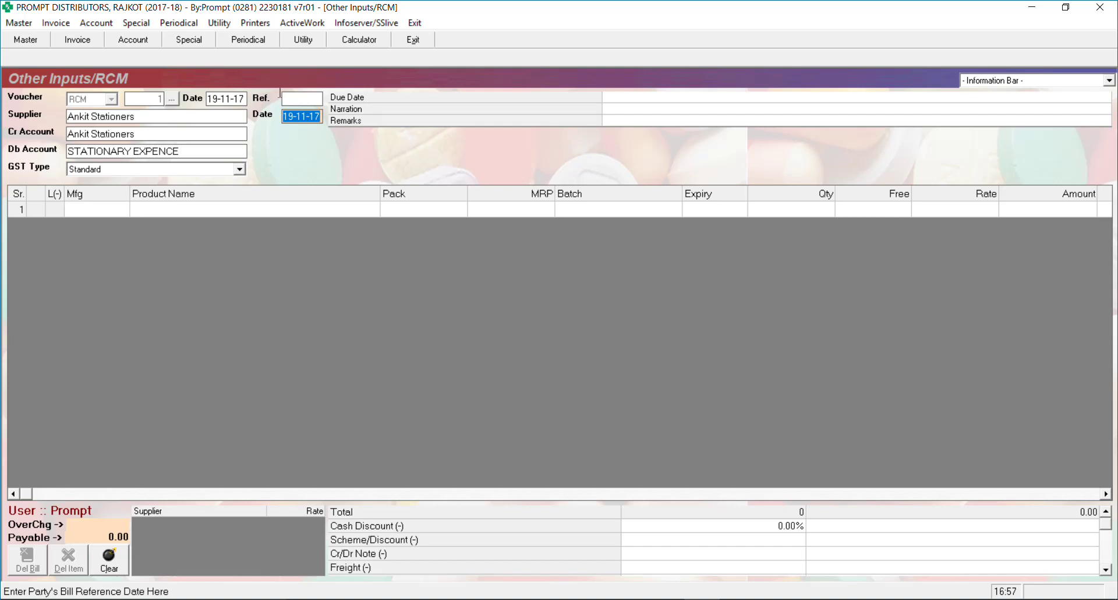
{"action": "left_click", "coordinate": [282, 95]}
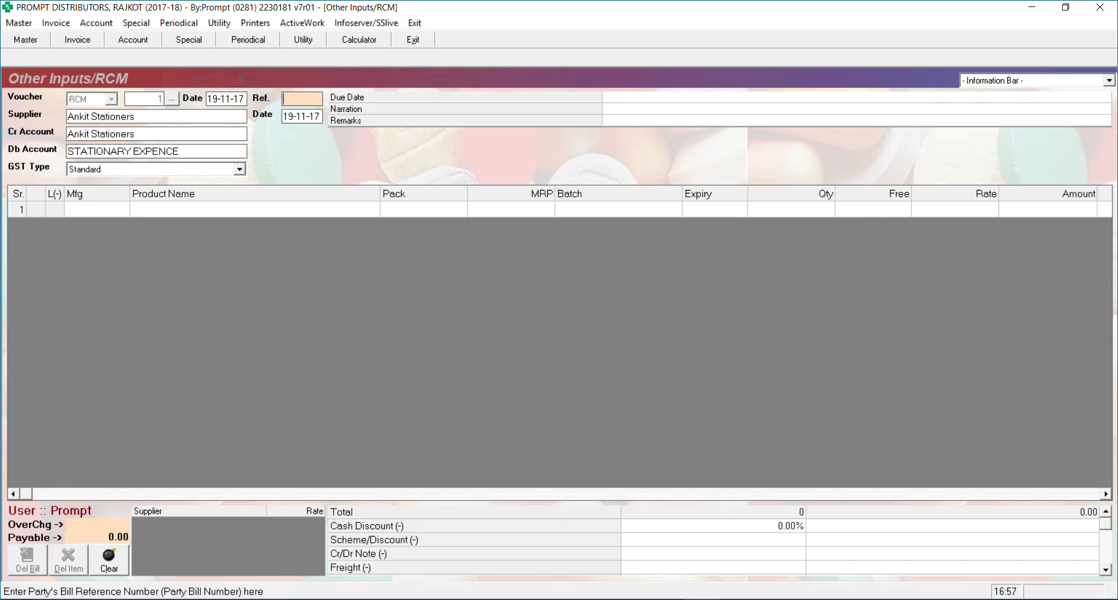
{"action": "type", "text": "11"}
{"action": "key", "text": "Return"}
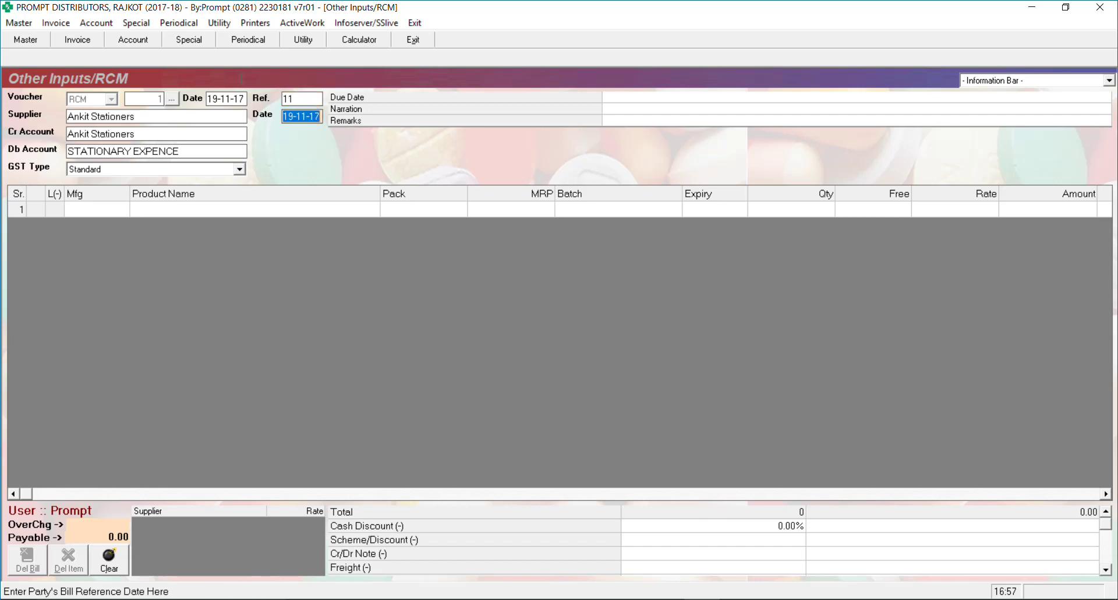
{"action": "key", "text": "Return"}
{"action": "key", "text": "Return"}
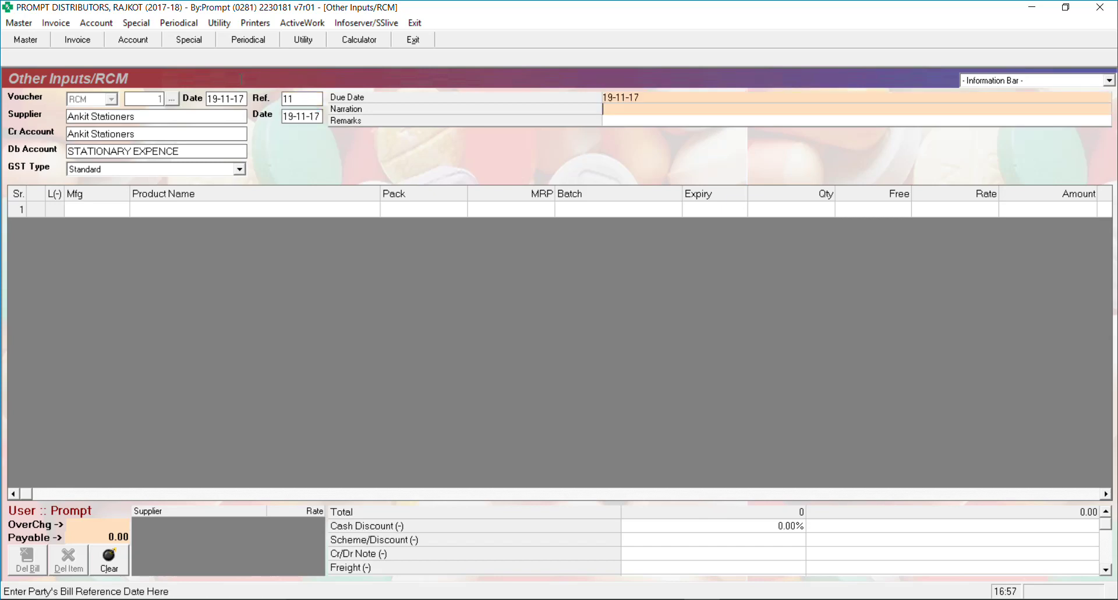
{"action": "type", "text": "Stationery"}
{"action": "key", "text": "Return"}
{"action": "key", "text": "Return"}
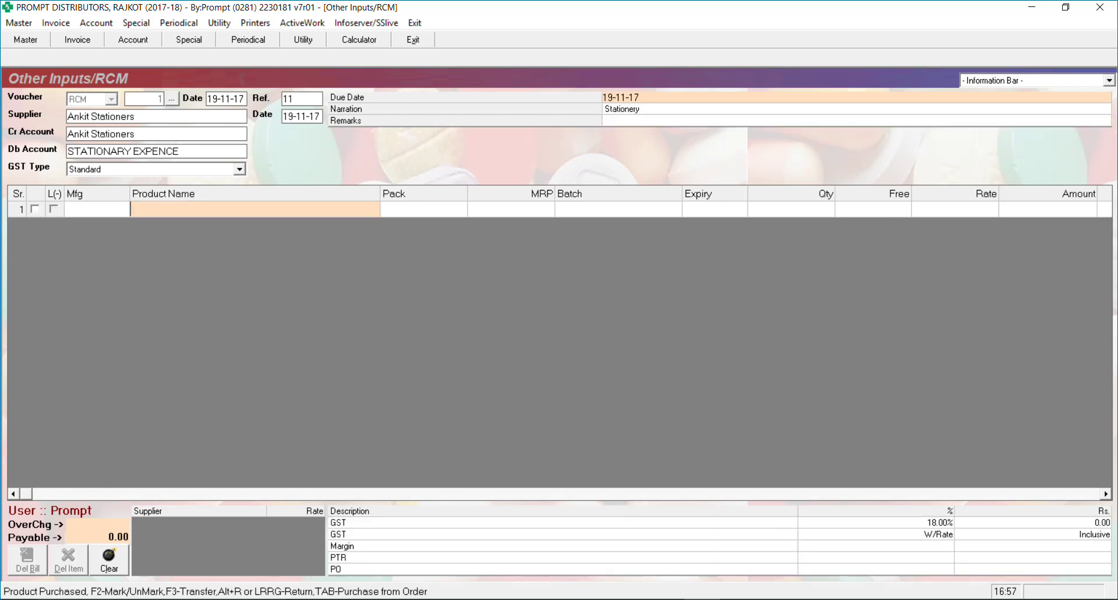
{"action": "type", "text": "st"}
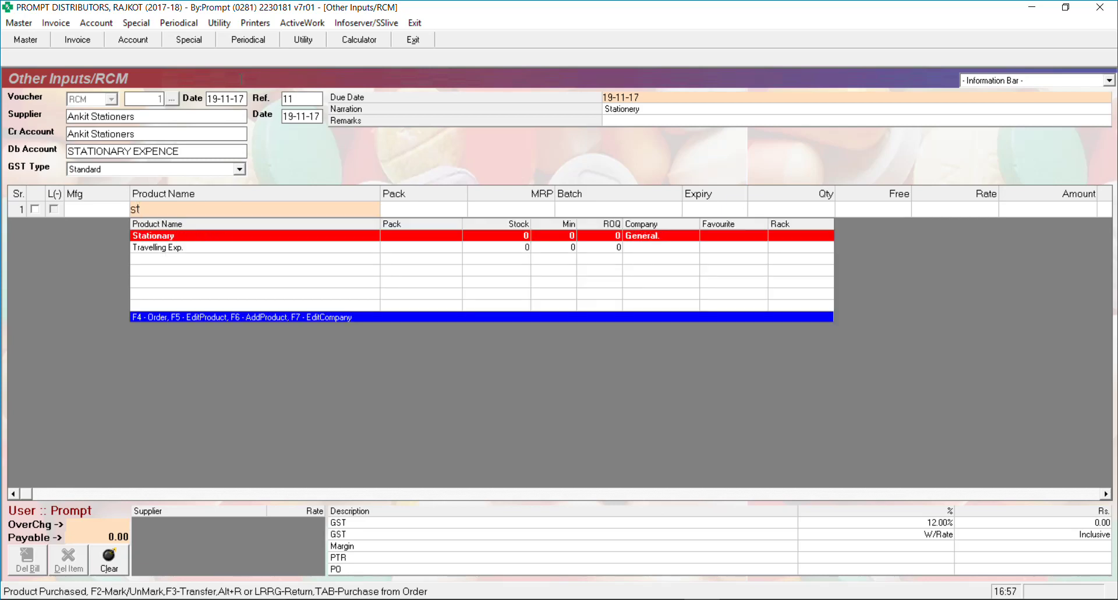
Look up the Stationary product in Product Master, showing 12% GST and HSN 12345678
{"action": "left_click", "coordinate": [19, 22]}
{"action": "mouse_move", "coordinate": [114, 58]}
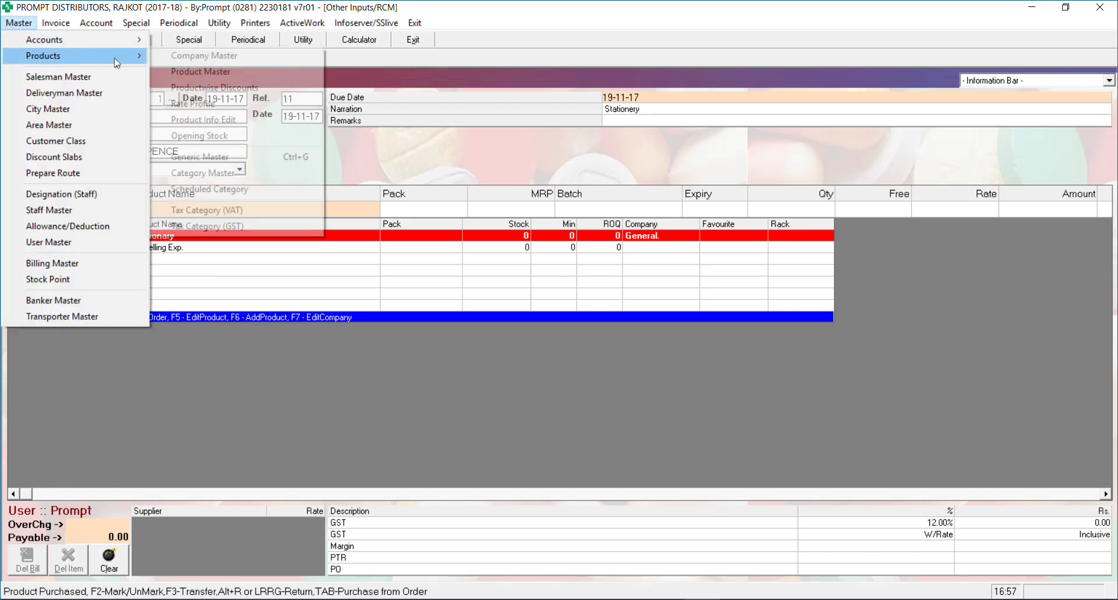
{"action": "key", "text": "Down"}
{"action": "key", "text": "Down"}
{"action": "key", "text": "Return"}
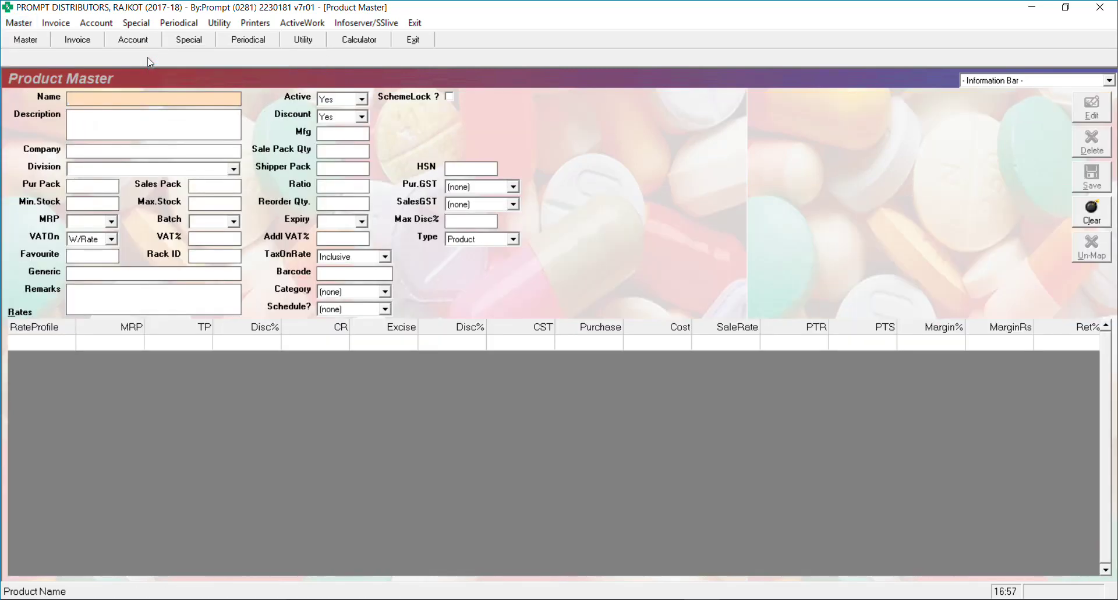
{"action": "type", "text": "st"}
{"action": "key", "text": "Return"}
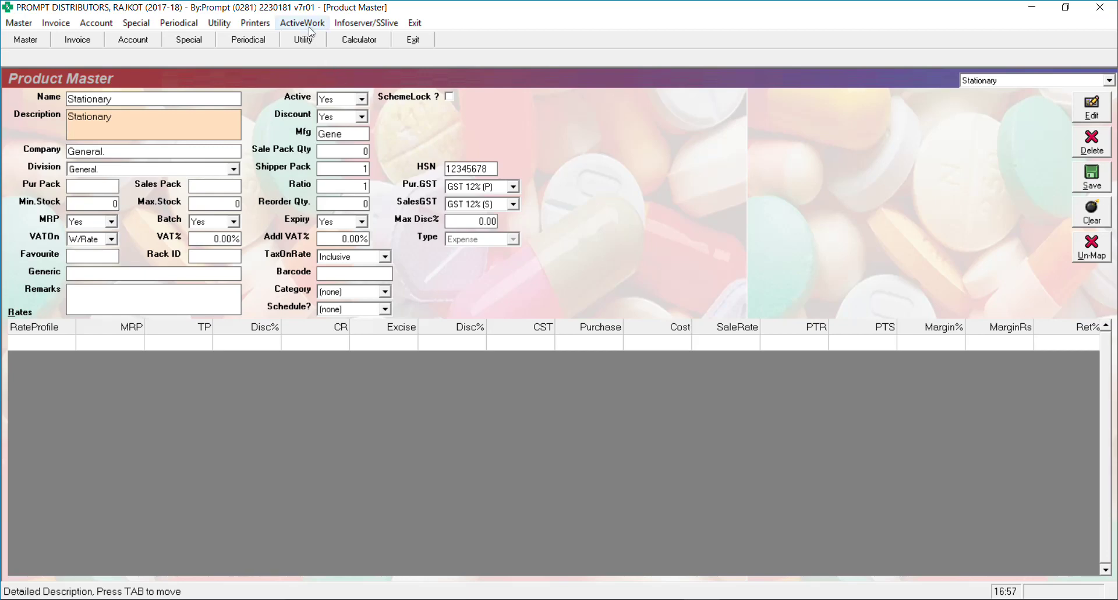
Return to the Other Inputs/RCM voucher and put Stationary into item row 1
{"action": "left_click", "coordinate": [285, 23]}
{"action": "left_click", "coordinate": [327, 69]}
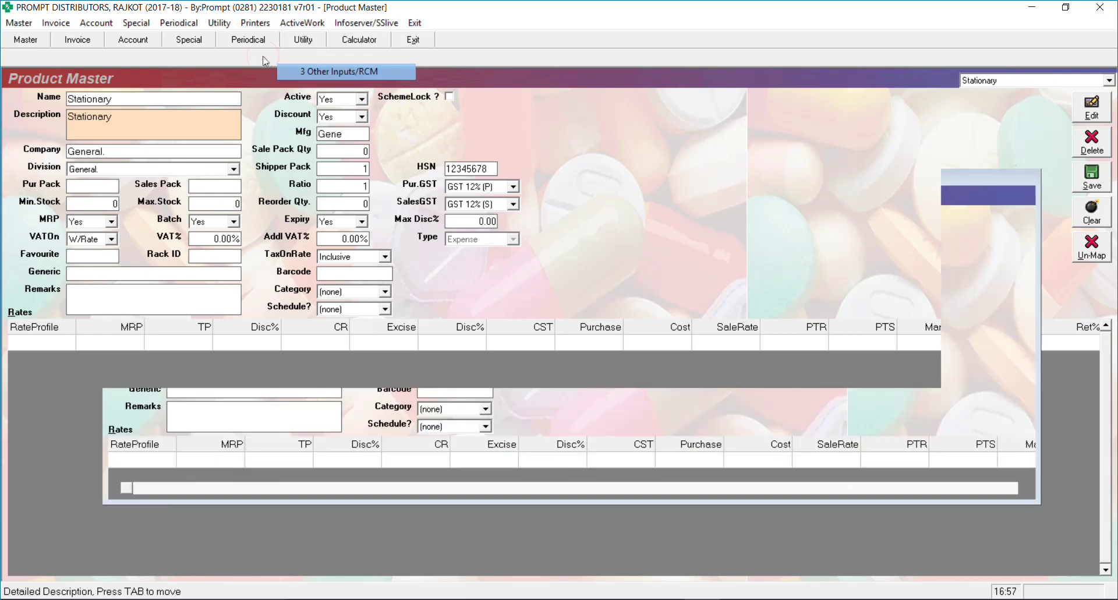
{"action": "type", "text": "a"}
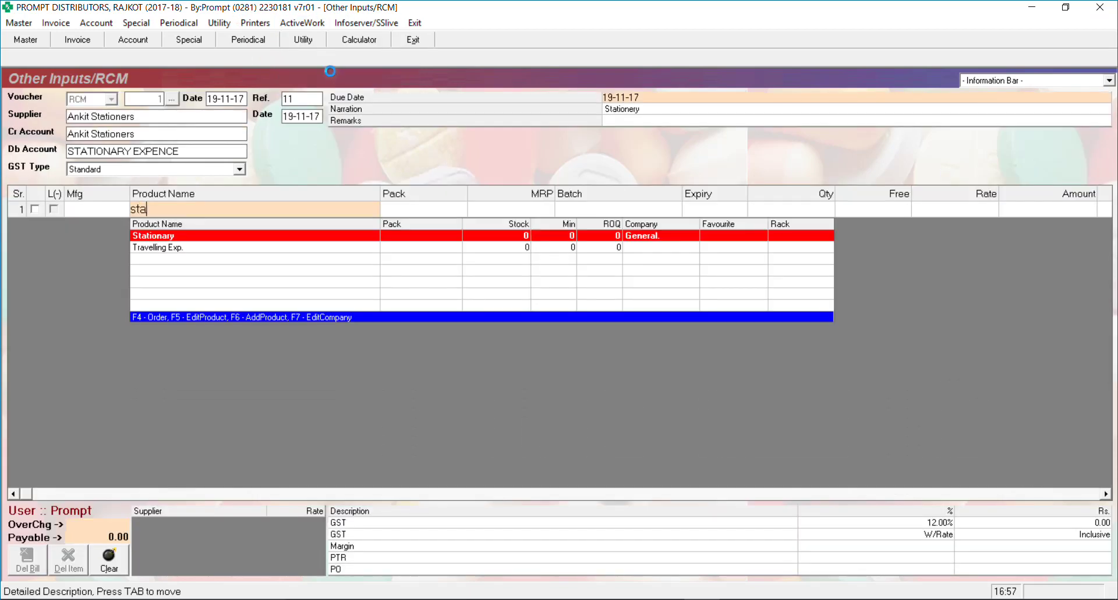
{"action": "key", "text": "Return"}
{"action": "key", "text": "Return"}
{"action": "key", "text": "Return"}
{"action": "key", "text": "Return"}
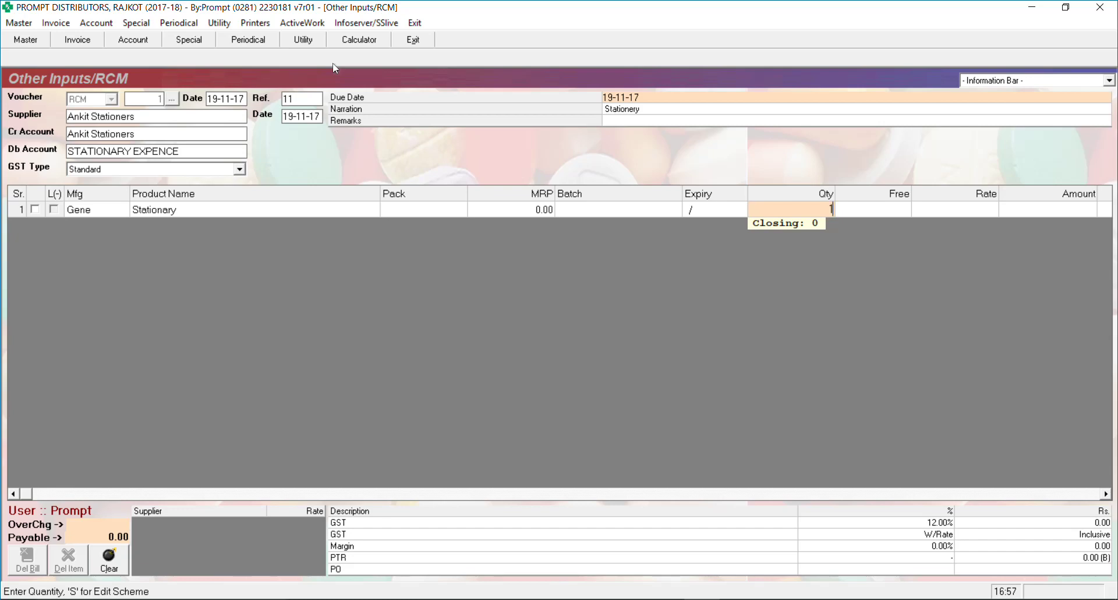
Enter quantity 1 at rate 50 for Stationary and accept the scheme and tax entries
{"action": "key", "text": "Return"}
{"action": "key", "text": "Return"}
{"action": "type", "text": "50"}
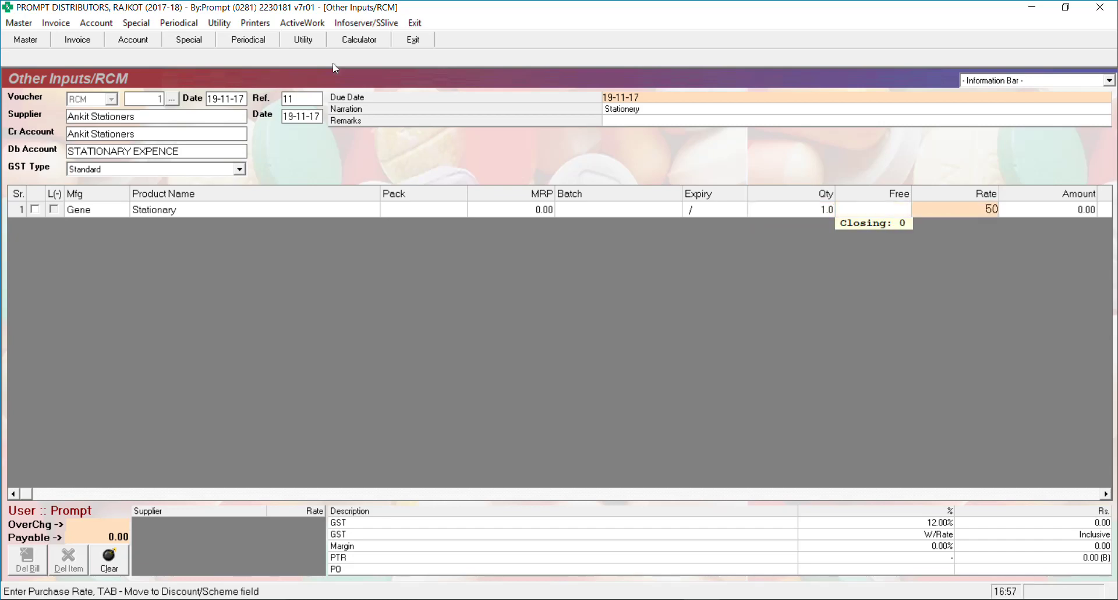
{"action": "key", "text": "Tab"}
{"action": "key", "text": "Return"}
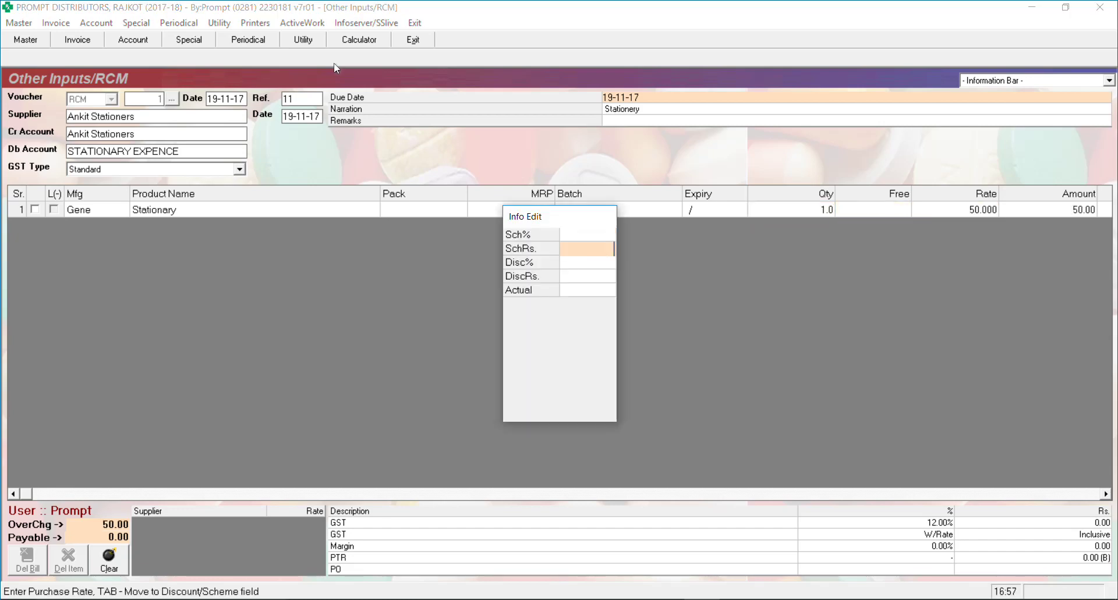
{"action": "key", "text": "Return"}
{"action": "key", "text": "Return"}
{"action": "key", "text": "Return"}
{"action": "key", "text": "Return"}
{"action": "key", "text": "Return"}
{"action": "key", "text": "Return"}
{"action": "key", "text": "Return"}
{"action": "key", "text": "Return"}
{"action": "key", "text": "Return"}
{"action": "key", "text": "Return"}
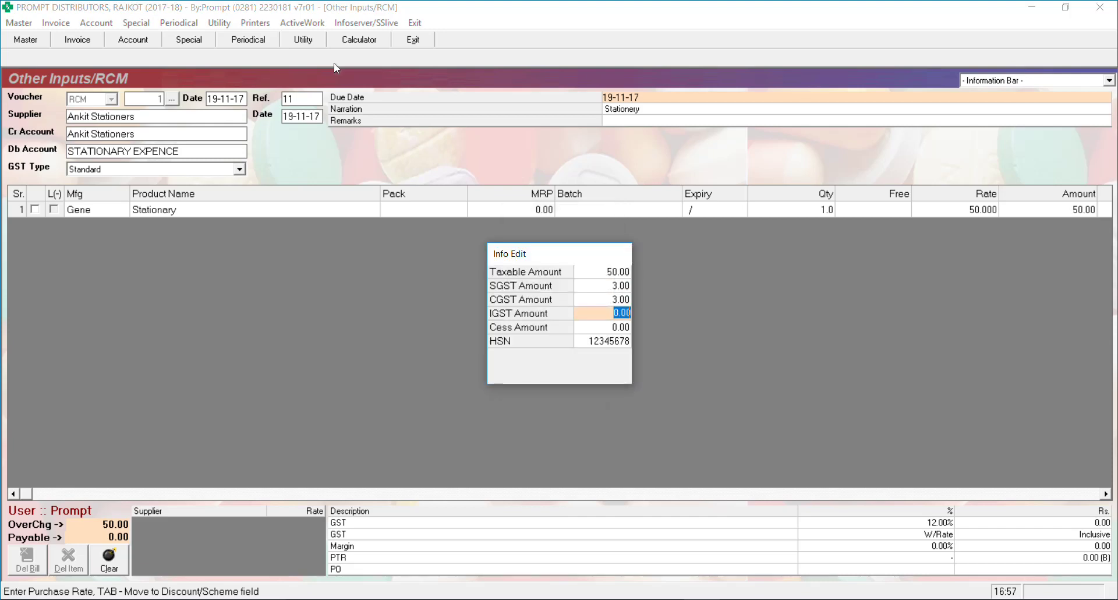
Check the SGST/CGST 3.00 totals, save without printing, and return to Home
{"action": "key", "text": "Return"}
{"action": "key", "text": "Return"}
{"action": "key", "text": "Return"}
{"action": "key", "text": "Return"}
{"action": "key", "text": "Return"}
{"action": "key", "text": "Return"}
{"action": "key", "text": "Return"}
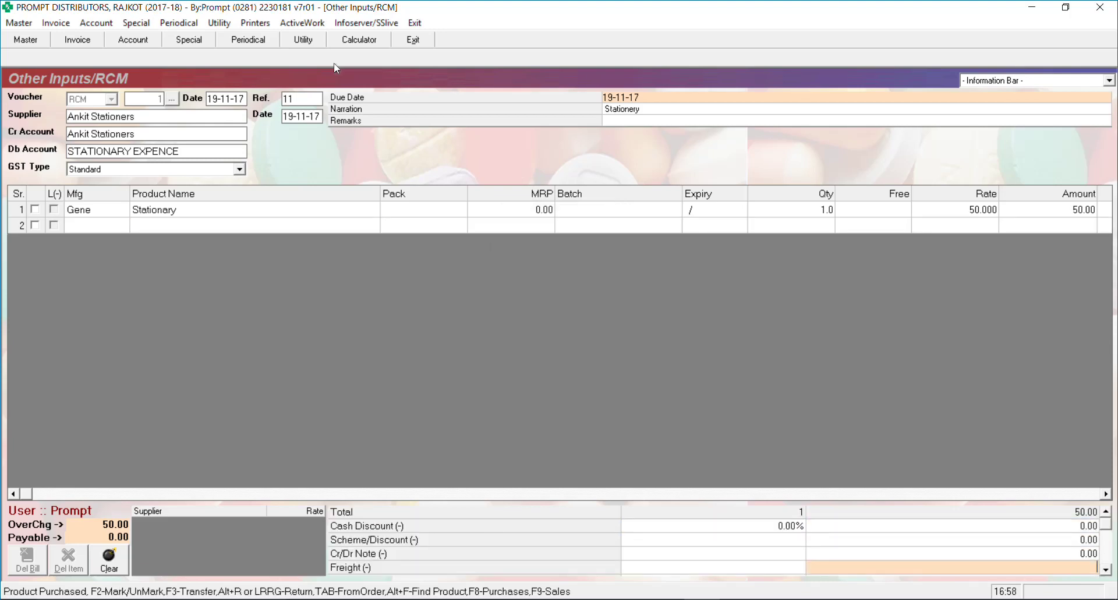
{"action": "key", "text": "Return"}
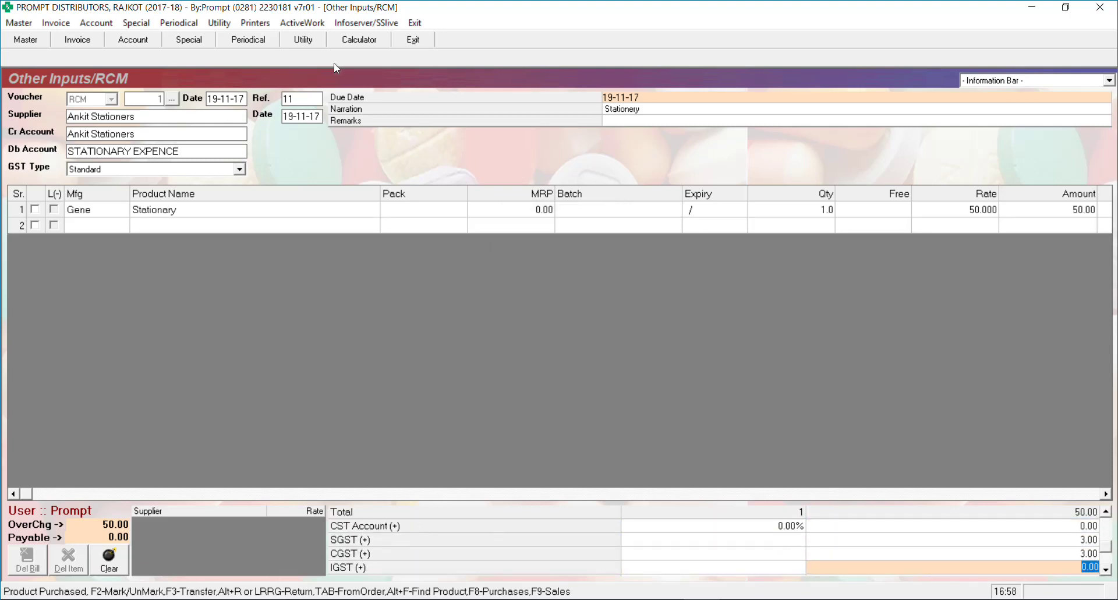
{"action": "key", "text": "Return"}
{"action": "key", "text": "Return"}
{"action": "key", "text": "Return"}
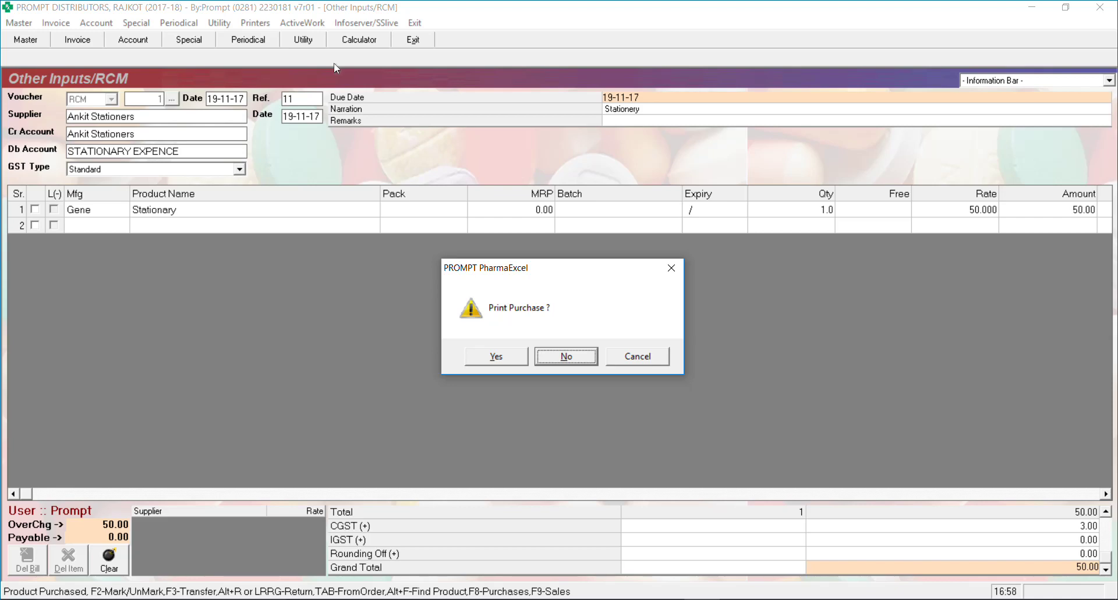
{"action": "key", "text": "Return"}
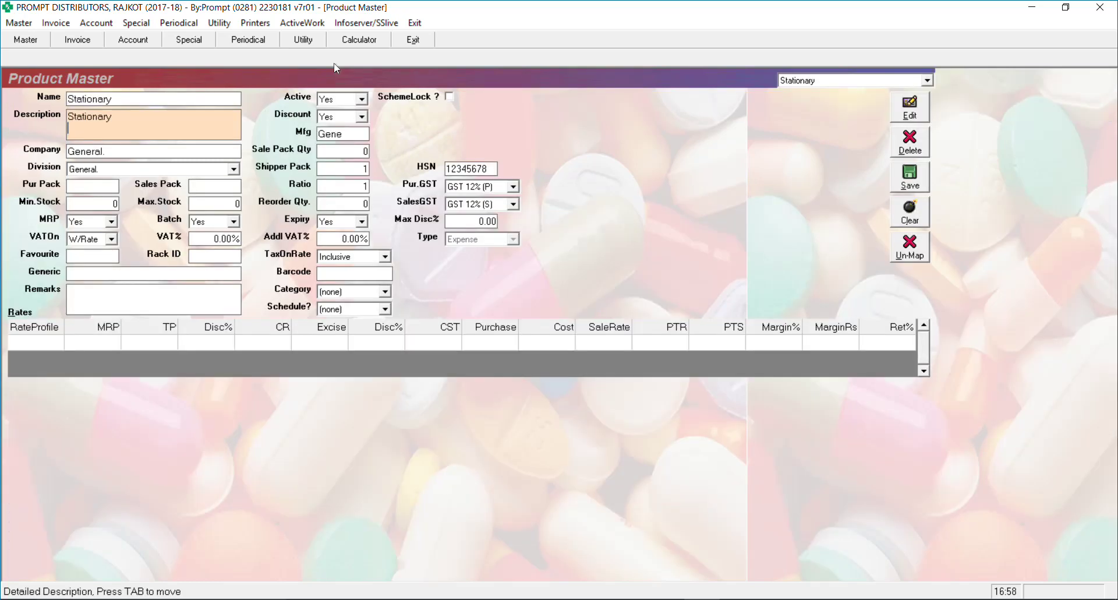
{"action": "key", "text": "Escape"}
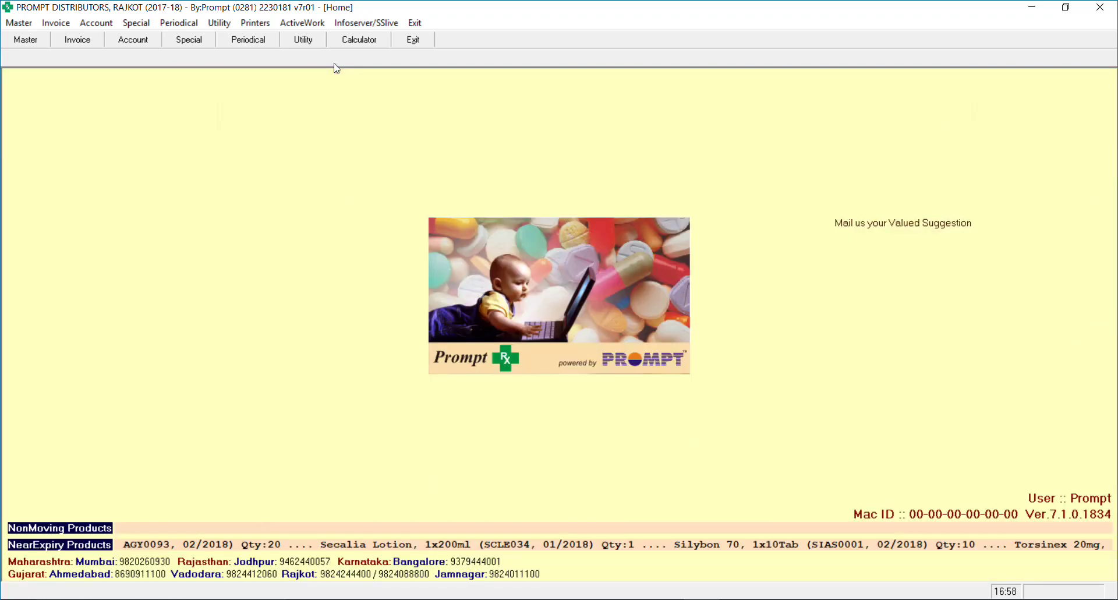
{"action": "left_click", "coordinate": [96, 22]}
{"action": "mouse_move", "coordinate": [235, 159]}
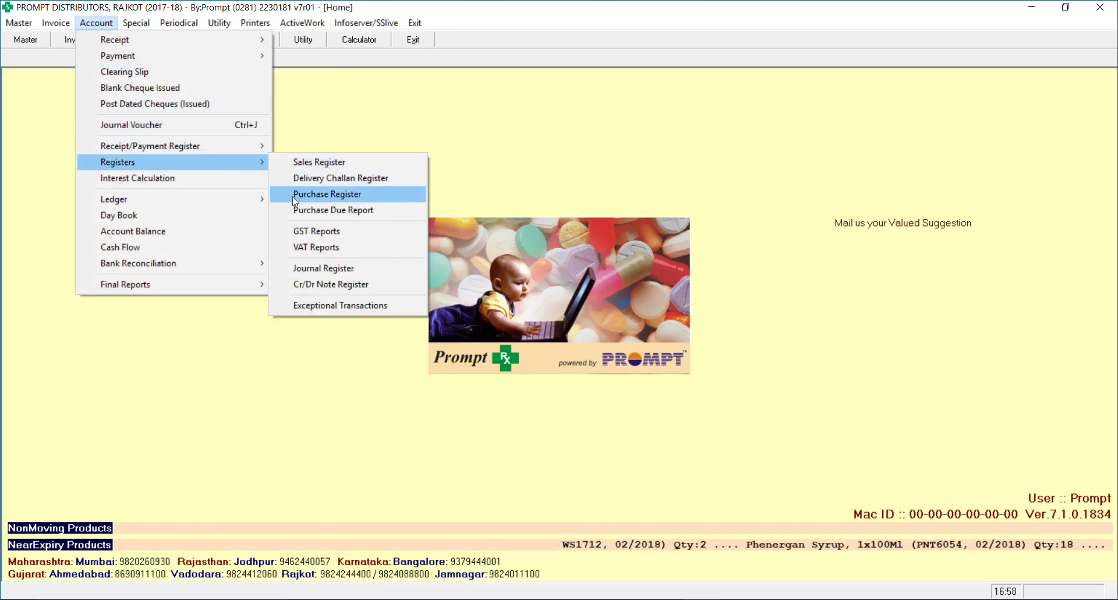
{"action": "left_click", "coordinate": [326, 194]}
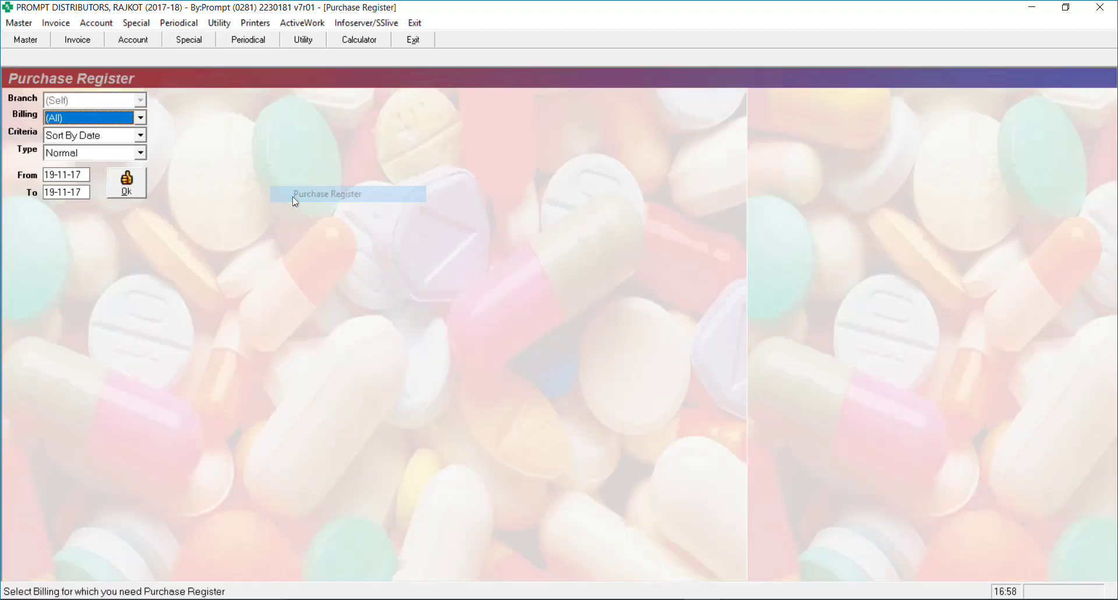
{"action": "key", "text": "Down"}
{"action": "key", "text": "Down"}
{"action": "key", "text": "Down"}
{"action": "key", "text": "Down"}
{"action": "key", "text": "Down"}
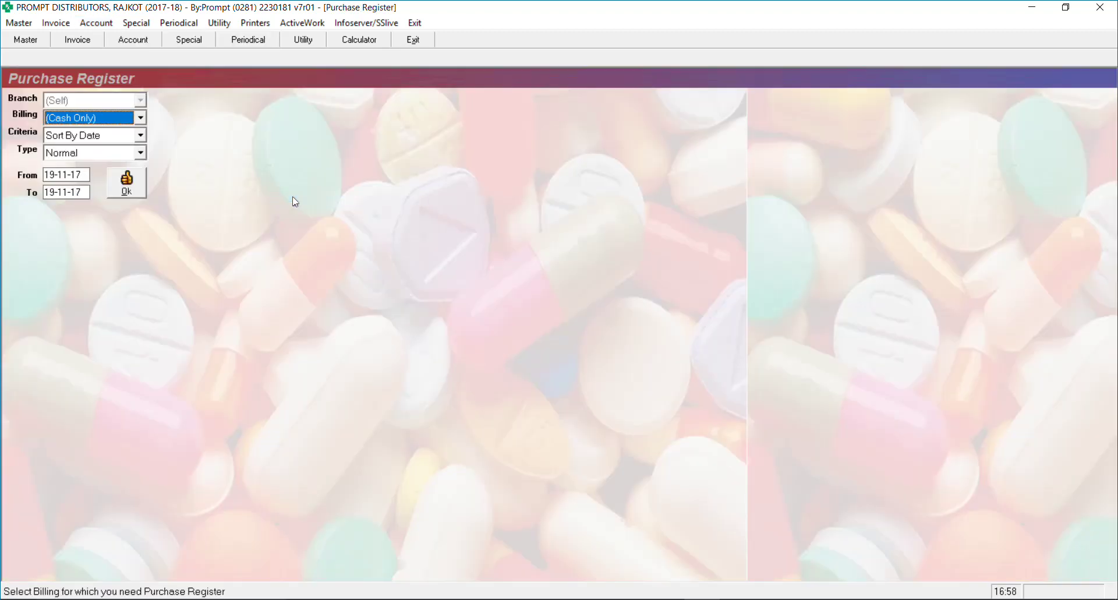
{"action": "key", "text": "Down"}
{"action": "key", "text": "Down"}
{"action": "key", "text": "Return"}
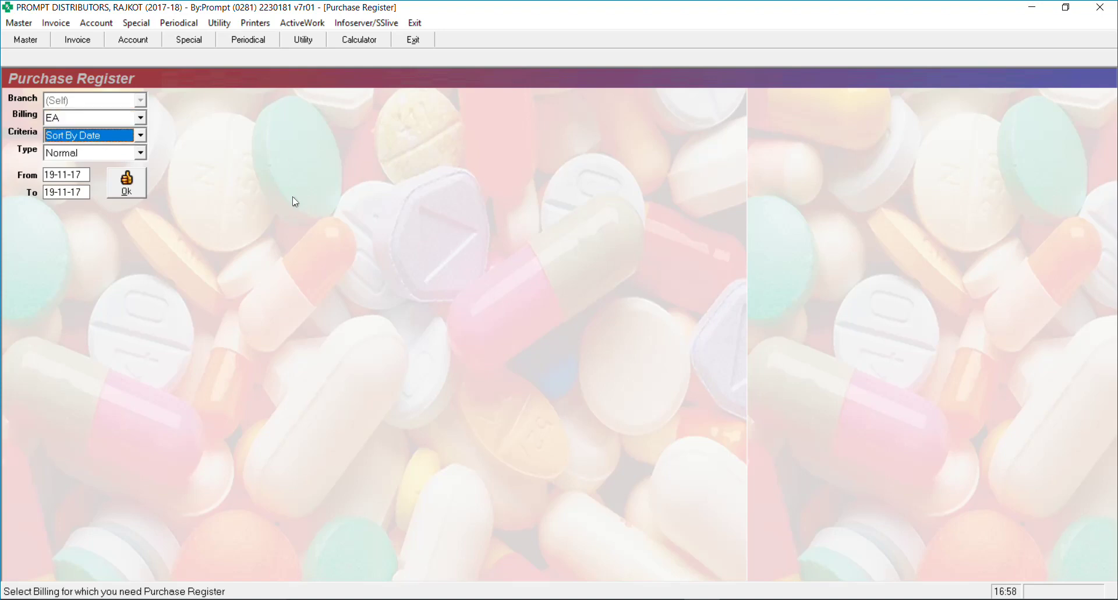
{"action": "key", "text": "Return"}
{"action": "key", "text": "Return"}
{"action": "key", "text": "Return"}
{"action": "key", "text": "Return"}
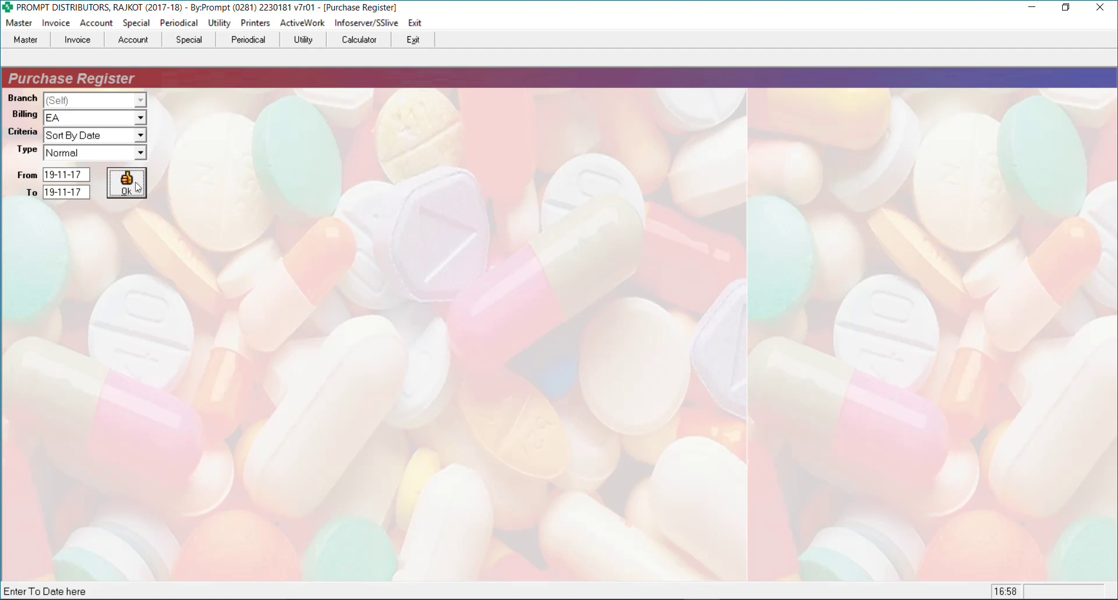
{"action": "key", "text": "Return"}
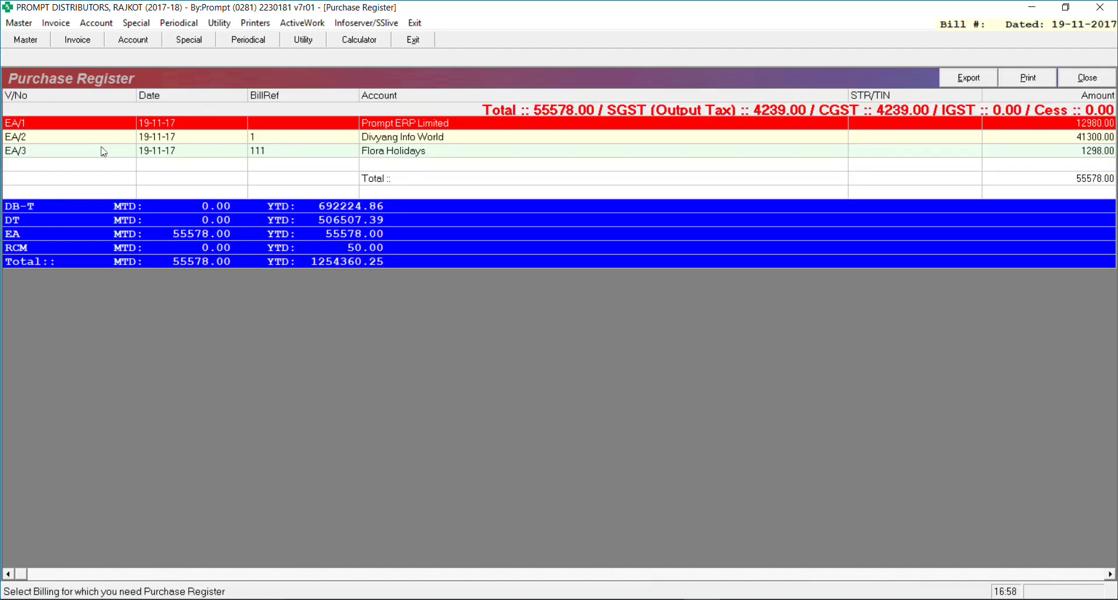
{"action": "key", "text": "End"}
{"action": "key", "text": "Down"}
{"action": "key", "text": "Down"}
{"action": "key", "text": "Left"}
{"action": "key", "text": "Left"}
{"action": "key", "text": "Left"}
{"action": "key", "text": "Left"}
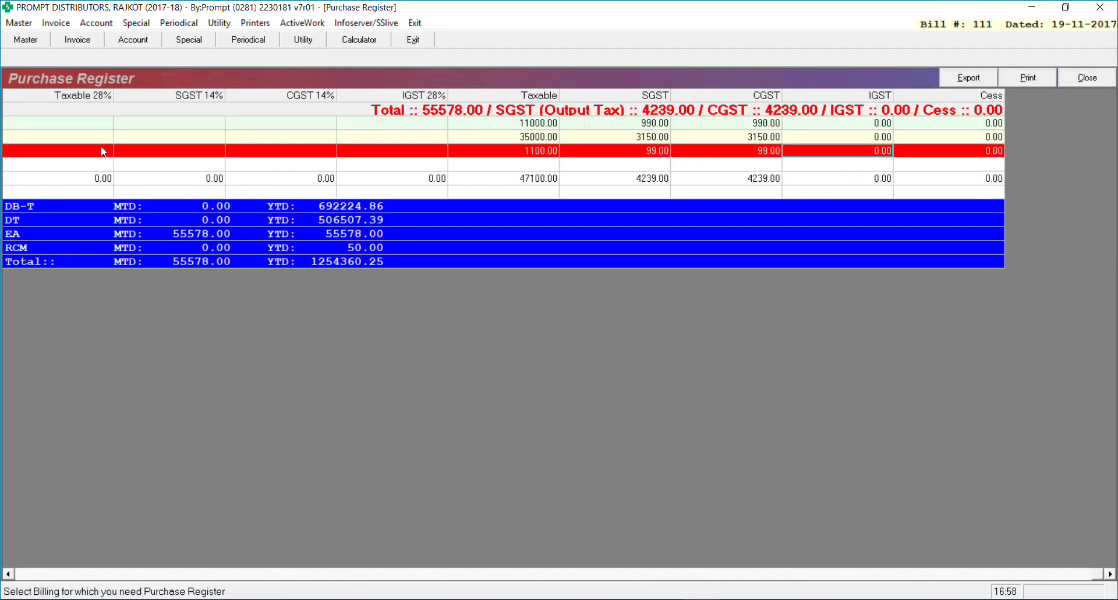
{"action": "key", "text": "Left"}
{"action": "key", "text": "Left"}
{"action": "key", "text": "Left"}
{"action": "key", "text": "Left"}
{"action": "key", "text": "Left"}
{"action": "key", "text": "Left"}
{"action": "key", "text": "Left"}
{"action": "key", "text": "Left"}
{"action": "key", "text": "Left"}
{"action": "key", "text": "Left"}
{"action": "key", "text": "Left"}
{"action": "key", "text": "Left"}
{"action": "key", "text": "Left"}
{"action": "key", "text": "Left"}
{"action": "key", "text": "Left"}
{"action": "key", "text": "Left"}
{"action": "key", "text": "Left"}
{"action": "key", "text": "Left"}
{"action": "key", "text": "Left"}
{"action": "key", "text": "Left"}
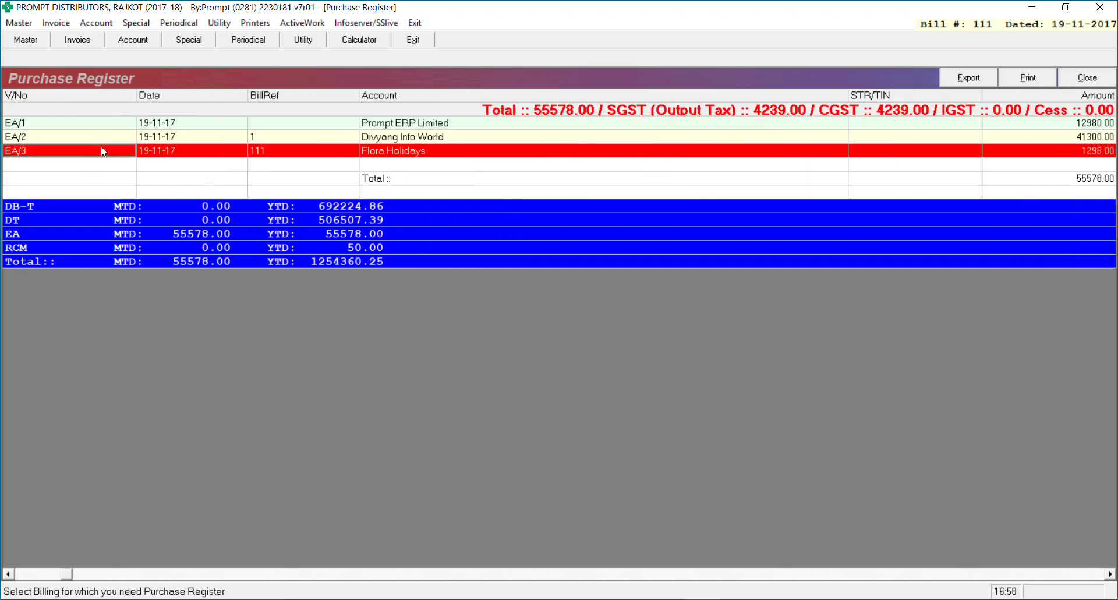
{"action": "key", "text": "Up"}
{"action": "key", "text": "Up"}
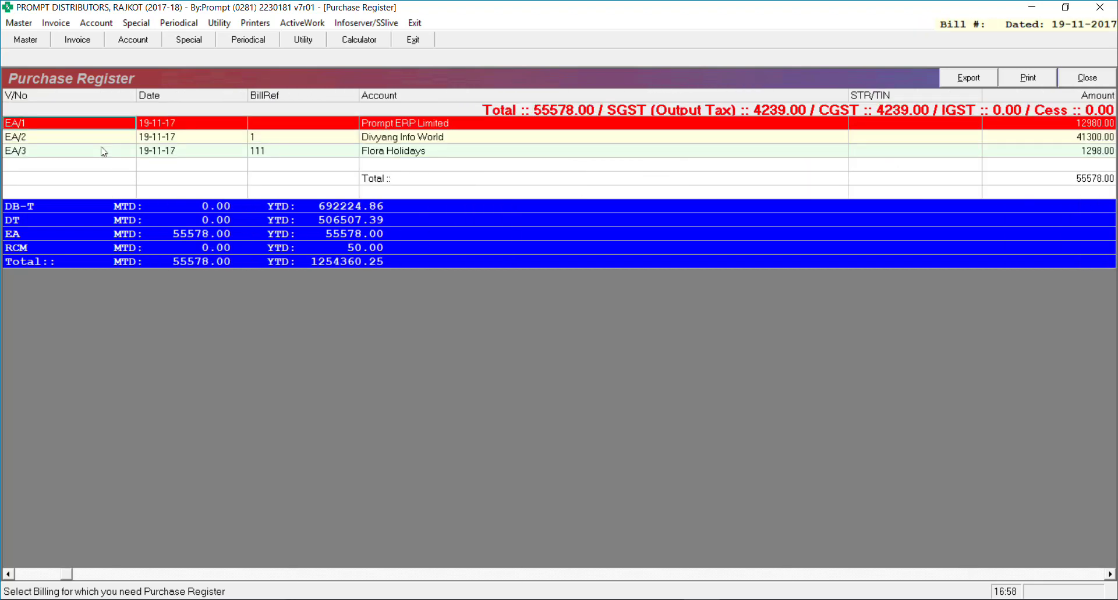
{"action": "key", "text": "Down"}
{"action": "key", "text": "Down"}
{"action": "key", "text": "Down"}
{"action": "key", "text": "Right"}
{"action": "key", "text": "Right"}
{"action": "key", "text": "Right"}
{"action": "key", "text": "Right"}
{"action": "key", "text": "Right"}
{"action": "key", "text": "Right"}
{"action": "key", "text": "Right"}
{"action": "key", "text": "Right"}
{"action": "key", "text": "Right"}
{"action": "key", "text": "Right"}
{"action": "key", "text": "Right"}
{"action": "key", "text": "Right"}
{"action": "key", "text": "Right"}
{"action": "key", "text": "Right"}
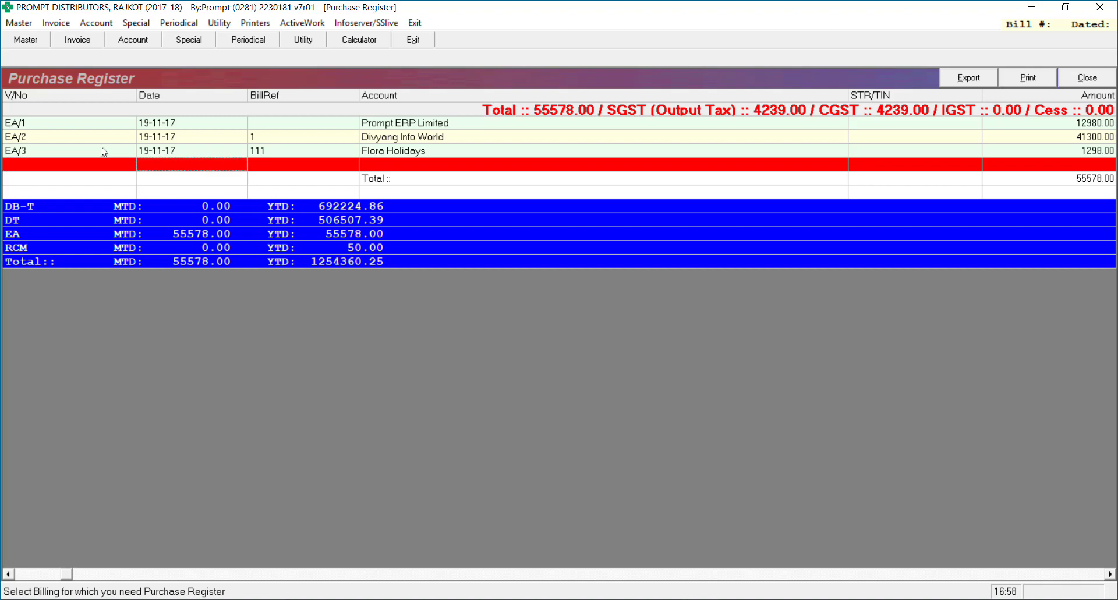
{"action": "key", "text": "Right"}
{"action": "key", "text": "Right"}
{"action": "key", "text": "Right"}
{"action": "key", "text": "Right"}
{"action": "key", "text": "Right"}
{"action": "key", "text": "Right"}
{"action": "key", "text": "Right"}
{"action": "key", "text": "Right"}
{"action": "key", "text": "Right"}
{"action": "key", "text": "Right"}
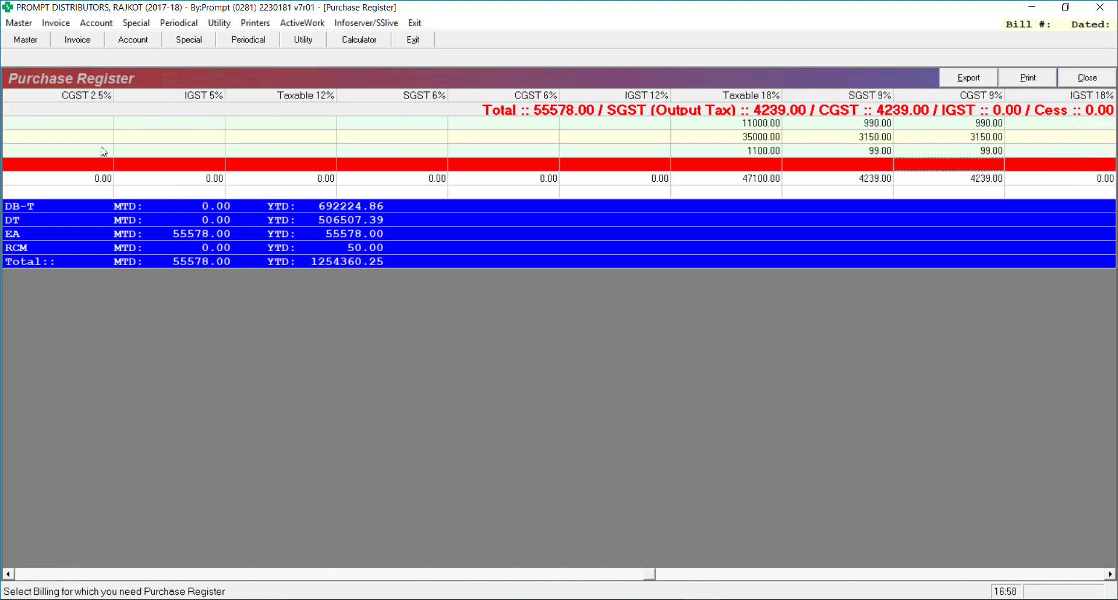
{"action": "key", "text": "Right"}
{"action": "key", "text": "Right"}
{"action": "key", "text": "Right"}
{"action": "key", "text": "Right"}
{"action": "key", "text": "Right"}
{"action": "key", "text": "Right"}
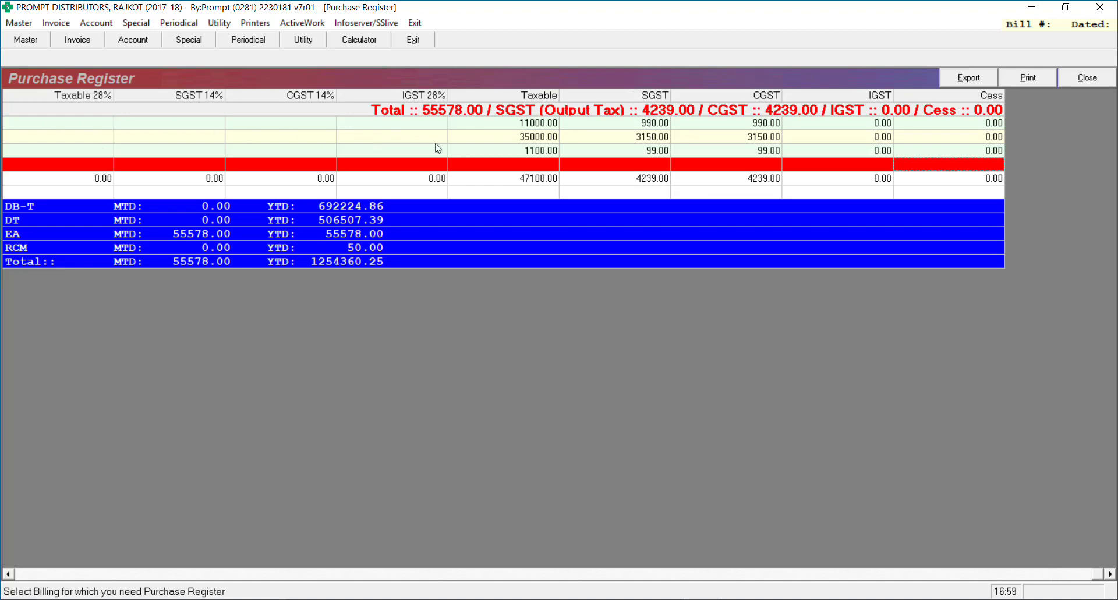
{"action": "left_click", "coordinate": [538, 181]}
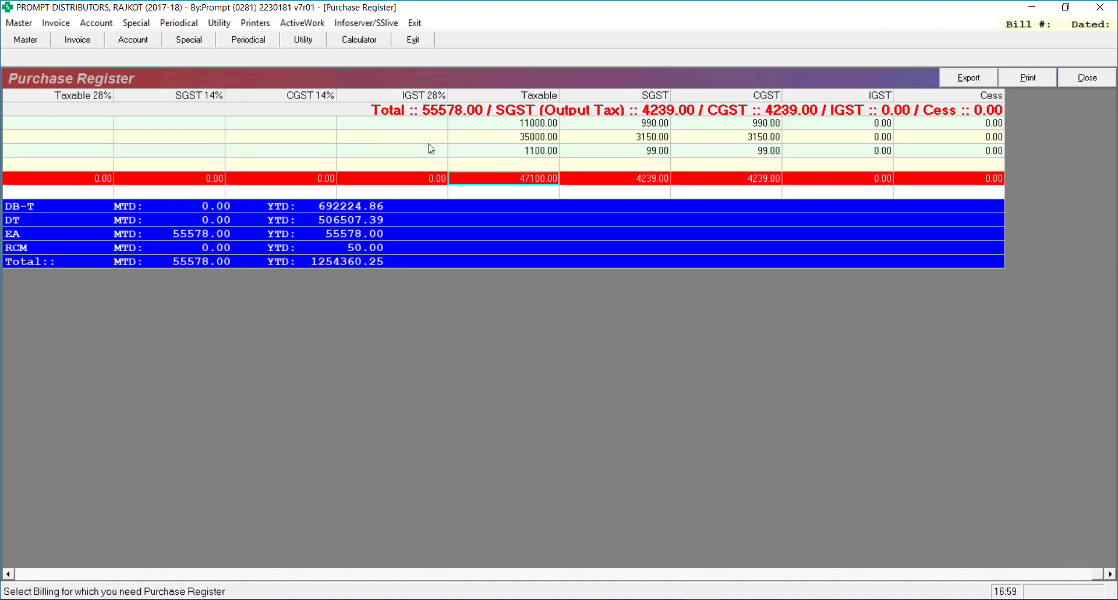
{"action": "key", "text": "Right"}
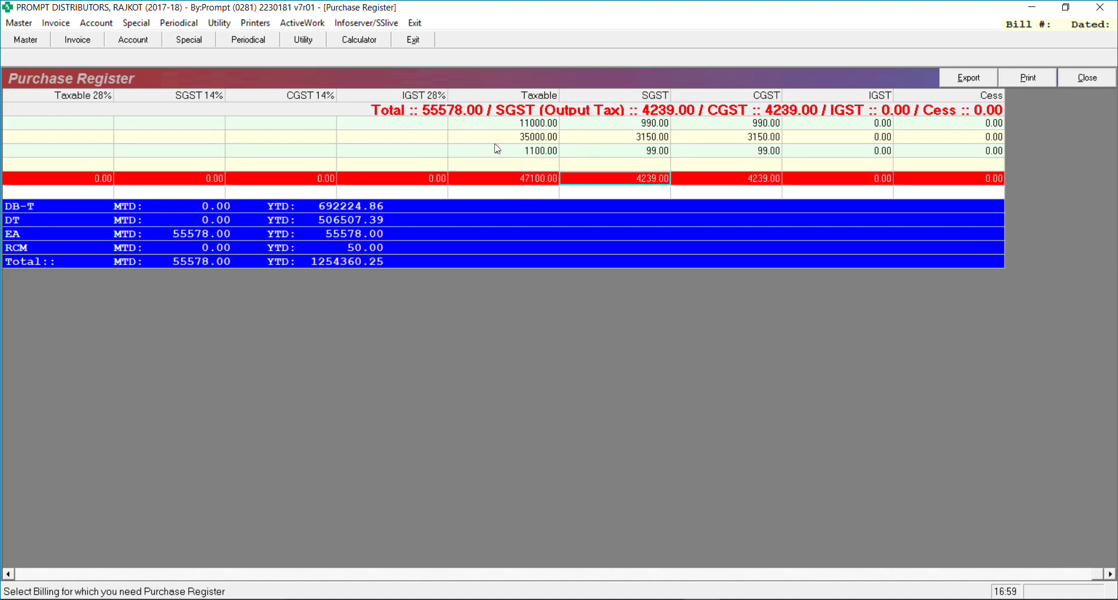
{"action": "key", "text": "Right"}
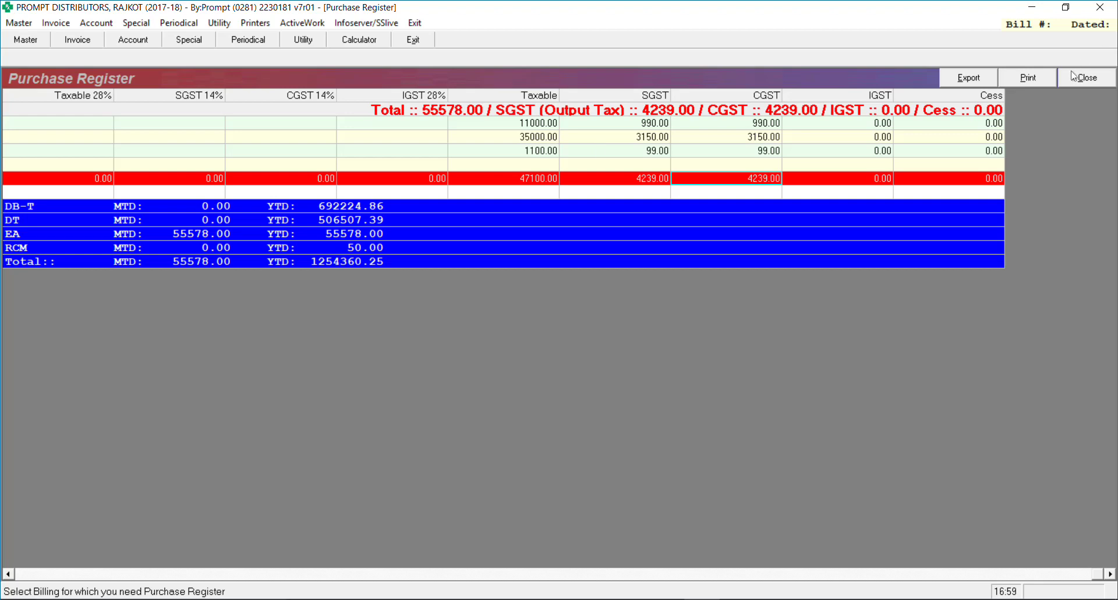
{"action": "key", "text": "Escape"}
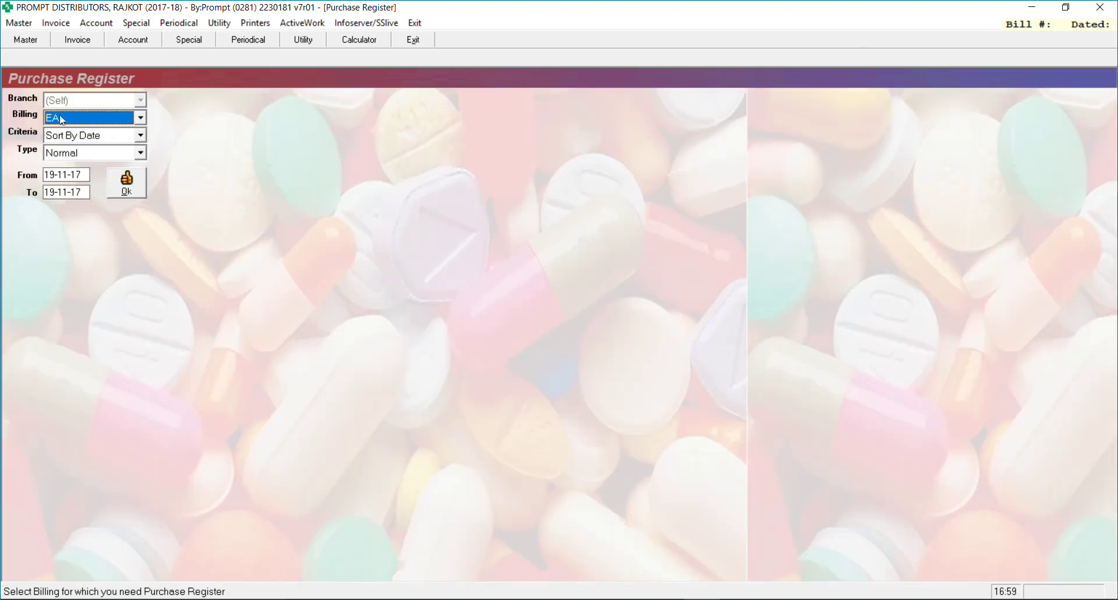
Set the Purchase Register billing type to (All)
{"action": "key", "text": "alt+Down"}
{"action": "key", "text": "Up"}
{"action": "key", "text": "Up"}
{"action": "key", "text": "Up"}
{"action": "key", "text": "Up"}
{"action": "key", "text": "Up"}
{"action": "key", "text": "Up"}
{"action": "key", "text": "Up"}
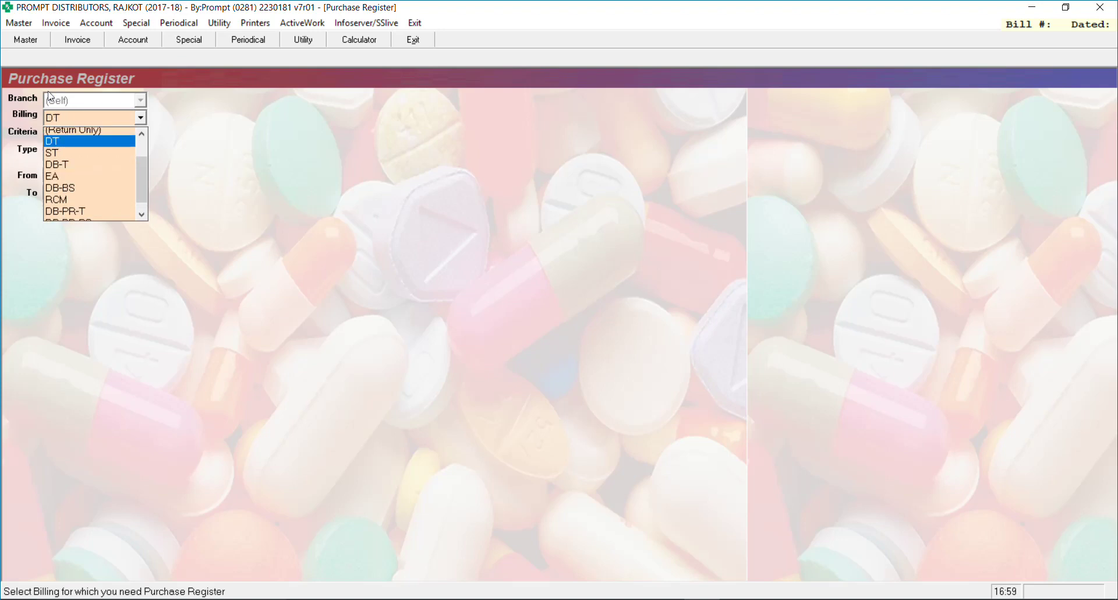
{"action": "key", "text": "Return"}
{"action": "key", "text": "Return"}
{"action": "key", "text": "Return"}
{"action": "key", "text": "Return"}
{"action": "key", "text": "Return"}
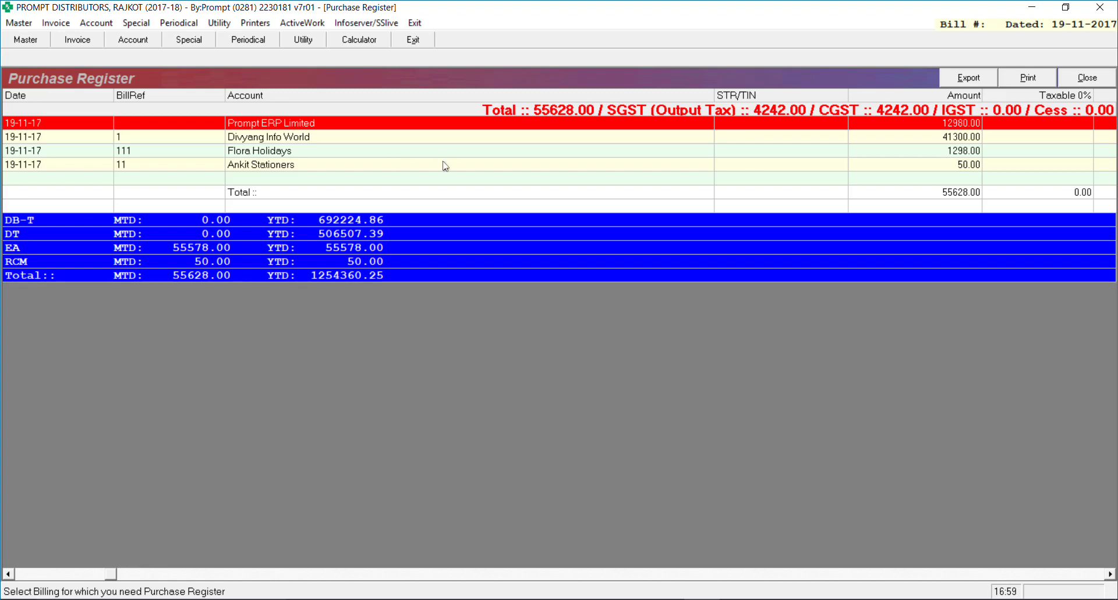
Browse the register rows from EA/1 to the RCM/1 Ankit Stationers bill of 50.00
{"action": "key", "text": "End"}
{"action": "key", "text": "Down"}
{"action": "key", "text": "Down"}
{"action": "key", "text": "Left"}
{"action": "key", "text": "Left"}
{"action": "key", "text": "Left"}
{"action": "key", "text": "Left"}
{"action": "key", "text": "Left"}
{"action": "key", "text": "Left"}
{"action": "key", "text": "Left"}
{"action": "key", "text": "Left"}
{"action": "key", "text": "Left"}
{"action": "key", "text": "Left"}
{"action": "key", "text": "Left"}
{"action": "key", "text": "Left"}
{"action": "key", "text": "Left"}
{"action": "key", "text": "Left"}
{"action": "key", "text": "Left"}
{"action": "key", "text": "Left"}
{"action": "key", "text": "Left"}
{"action": "key", "text": "Left"}
{"action": "key", "text": "Left"}
{"action": "key", "text": "Left"}
{"action": "key", "text": "Left"}
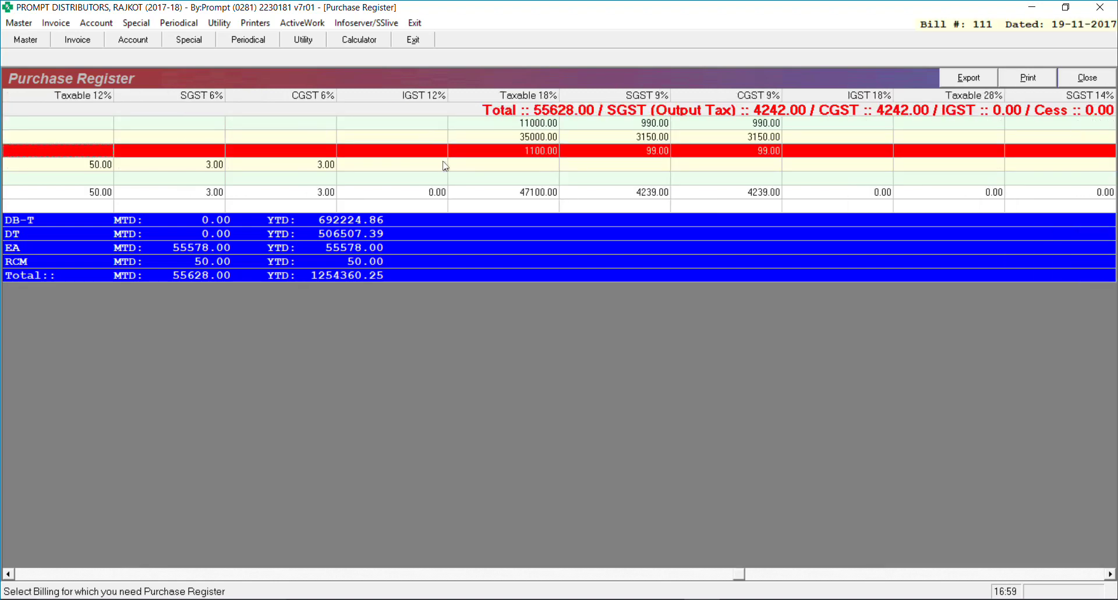
{"action": "key", "text": "Down"}
{"action": "key", "text": "Down"}
{"action": "key", "text": "Up"}
{"action": "key", "text": "Up"}
{"action": "key", "text": "Up"}
{"action": "key", "text": "Up"}
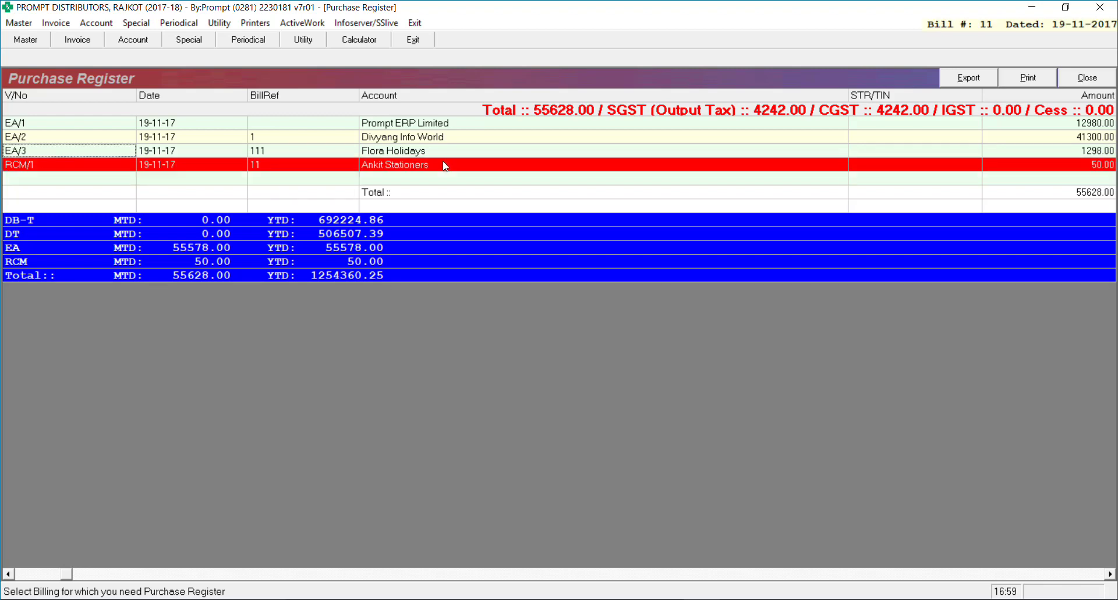
{"action": "key", "text": "Down"}
{"action": "key", "text": "Down"}
{"action": "key", "text": "Down"}
{"action": "key", "text": "Down"}
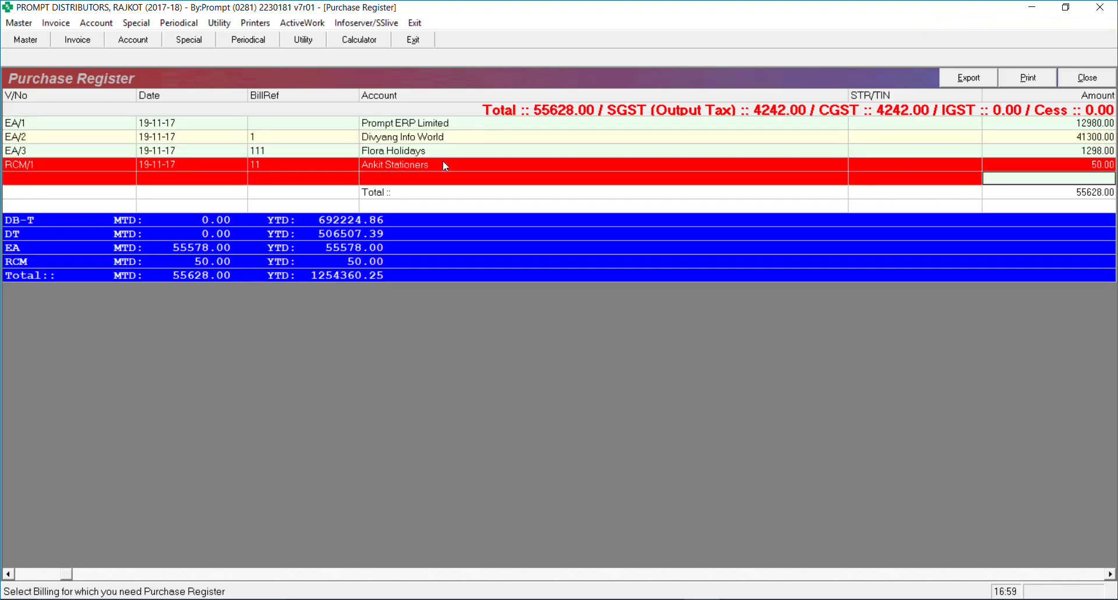
Check the totals: Taxable 47150.00, SGST 4242.00 and CGST 4242.00
{"action": "key", "text": "Right"}
{"action": "key", "text": "Right"}
{"action": "key", "text": "Right"}
{"action": "key", "text": "Right"}
{"action": "key", "text": "Right"}
{"action": "key", "text": "Right"}
{"action": "key", "text": "Right"}
{"action": "key", "text": "Right"}
{"action": "key", "text": "Right"}
{"action": "key", "text": "Right"}
{"action": "key", "text": "Right"}
{"action": "key", "text": "Right"}
{"action": "key", "text": "Right"}
{"action": "key", "text": "Right"}
{"action": "key", "text": "Right"}
{"action": "key", "text": "Right"}
{"action": "key", "text": "Right"}
{"action": "key", "text": "Right"}
{"action": "key", "text": "Right"}
{"action": "key", "text": "Right"}
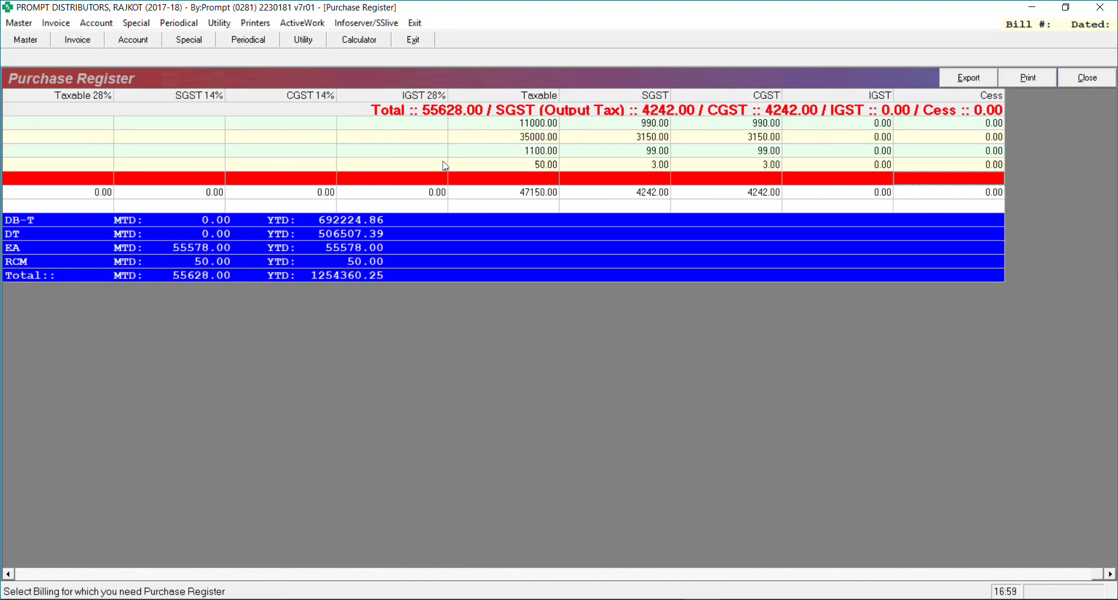
{"action": "key", "text": "Down"}
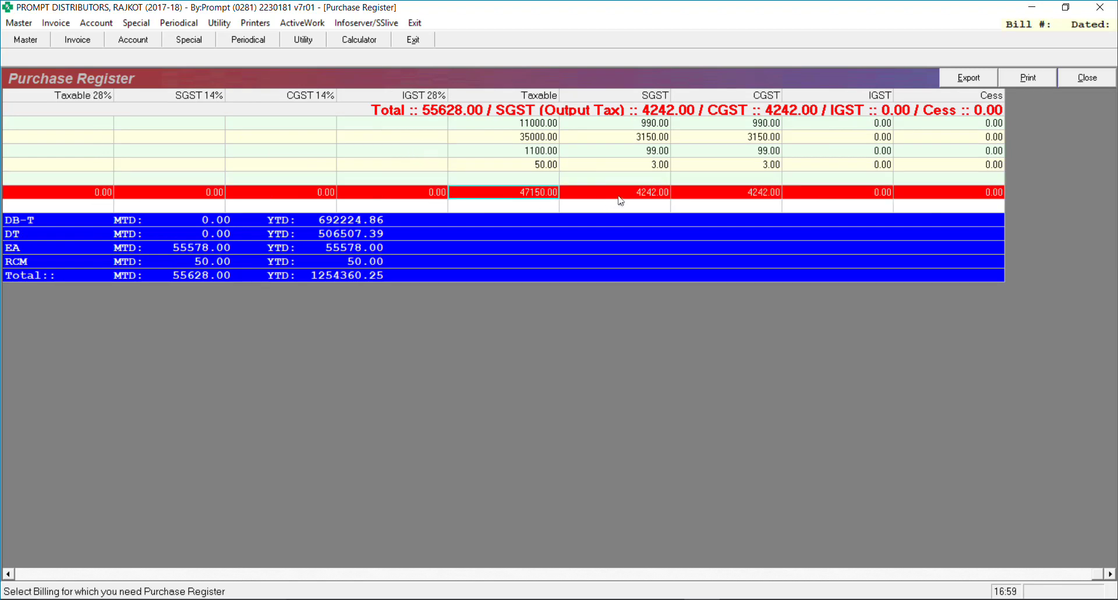
{"action": "key", "text": "Right"}
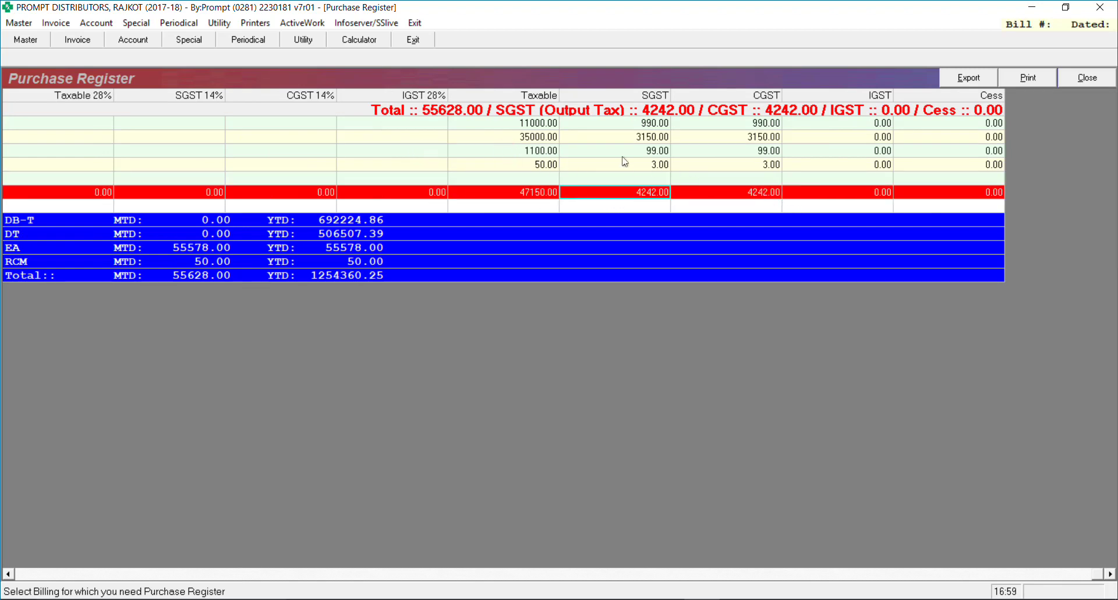
{"action": "key", "text": "Right"}
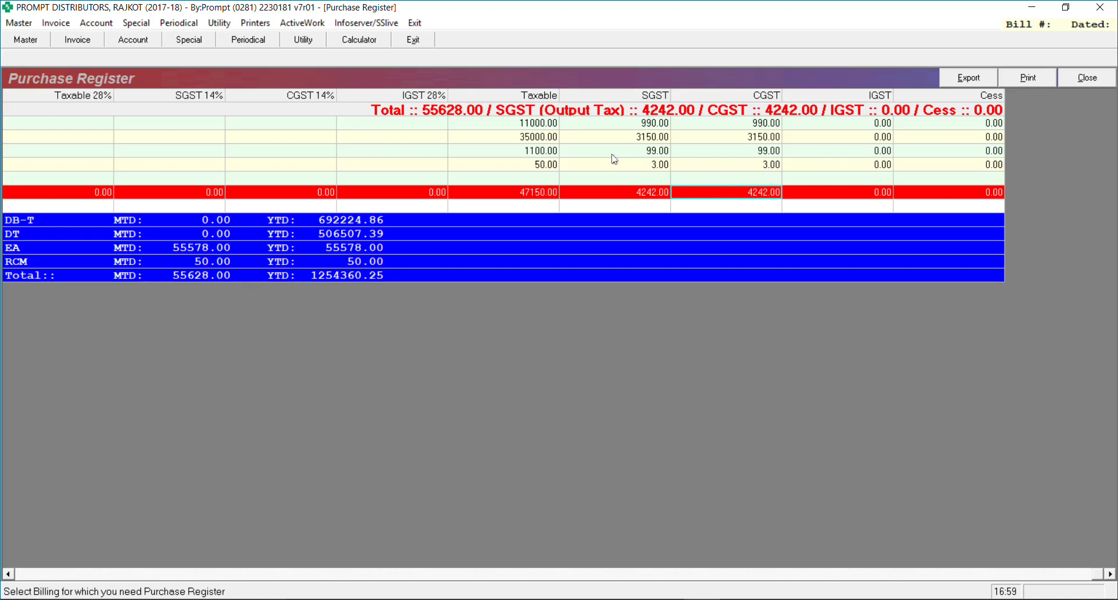
Open the General Ledger for SGST Account with the default dates
{"action": "left_click", "coordinate": [95, 25]}
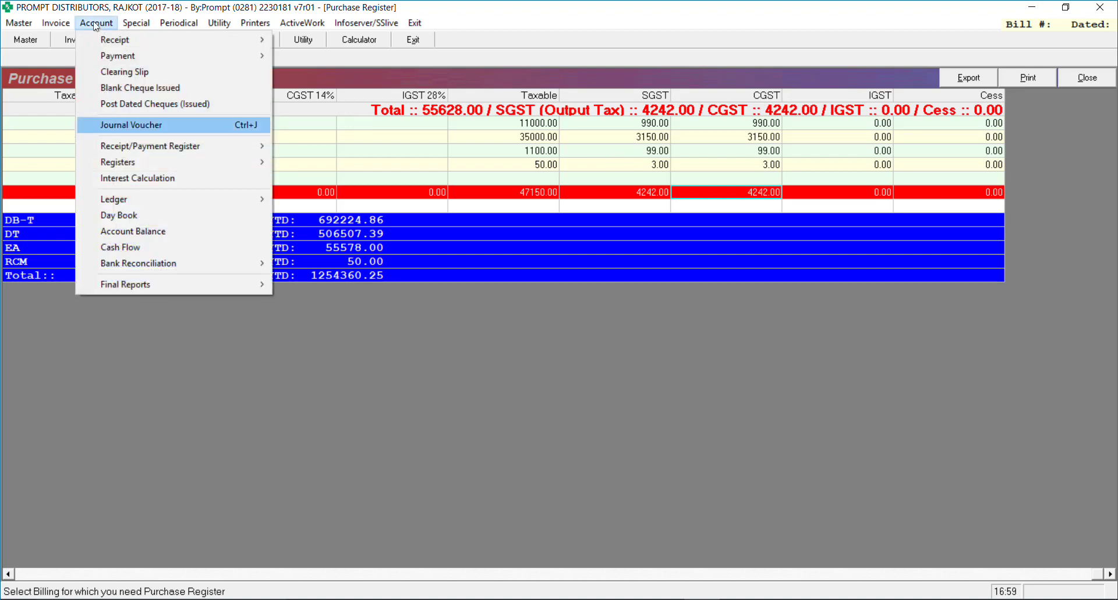
{"action": "mouse_move", "coordinate": [236, 205]}
{"action": "left_click", "coordinate": [302, 203]}
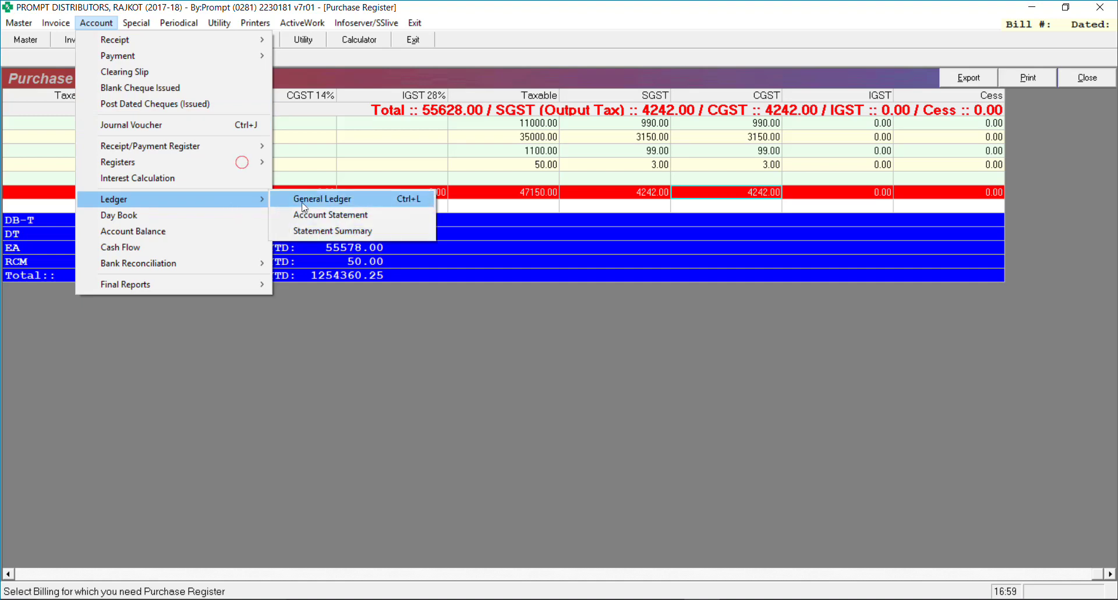
{"action": "key", "text": "Return"}
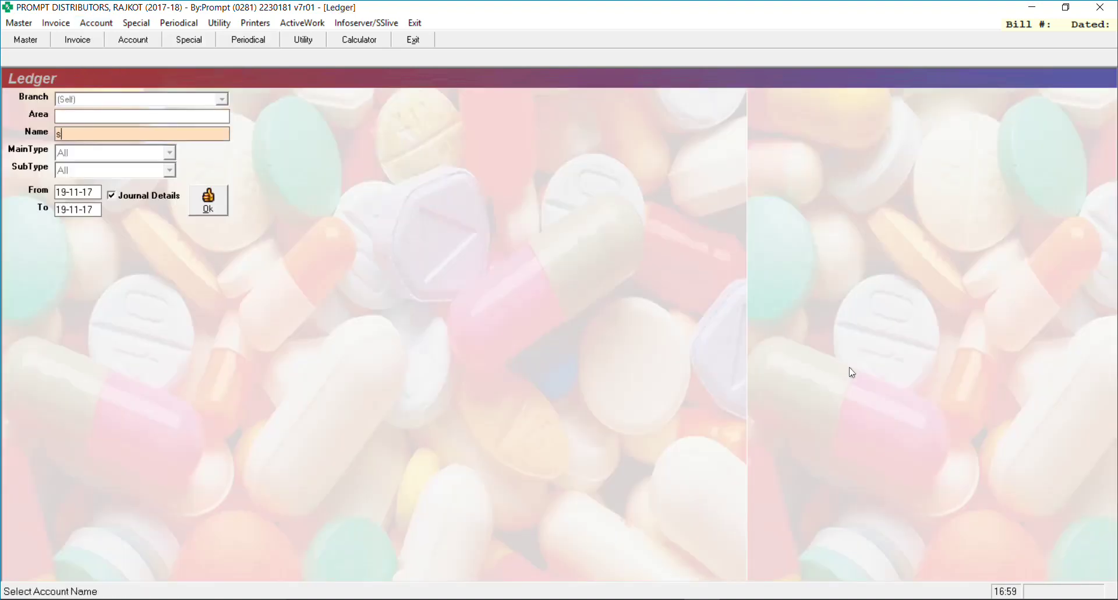
{"action": "type", "text": "sg"}
{"action": "key", "text": "Return"}
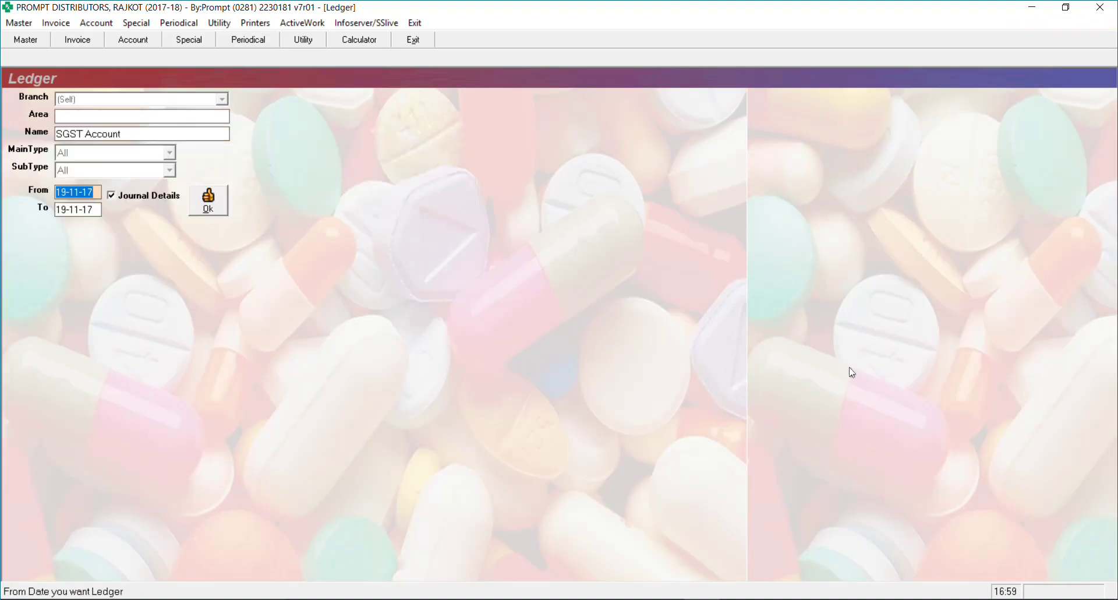
{"action": "key", "text": "Return"}
{"action": "key", "text": "Return"}
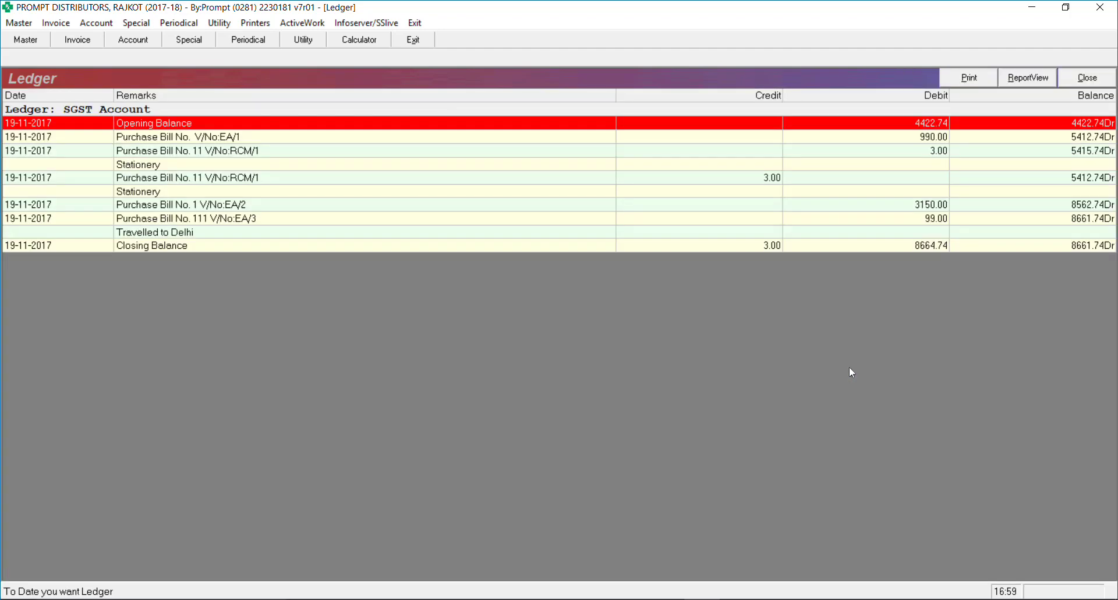
Review the RCM/1 3.00 debit and credit entries, comparing them with EA/1
{"action": "key", "text": "Down"}
{"action": "key", "text": "Down"}
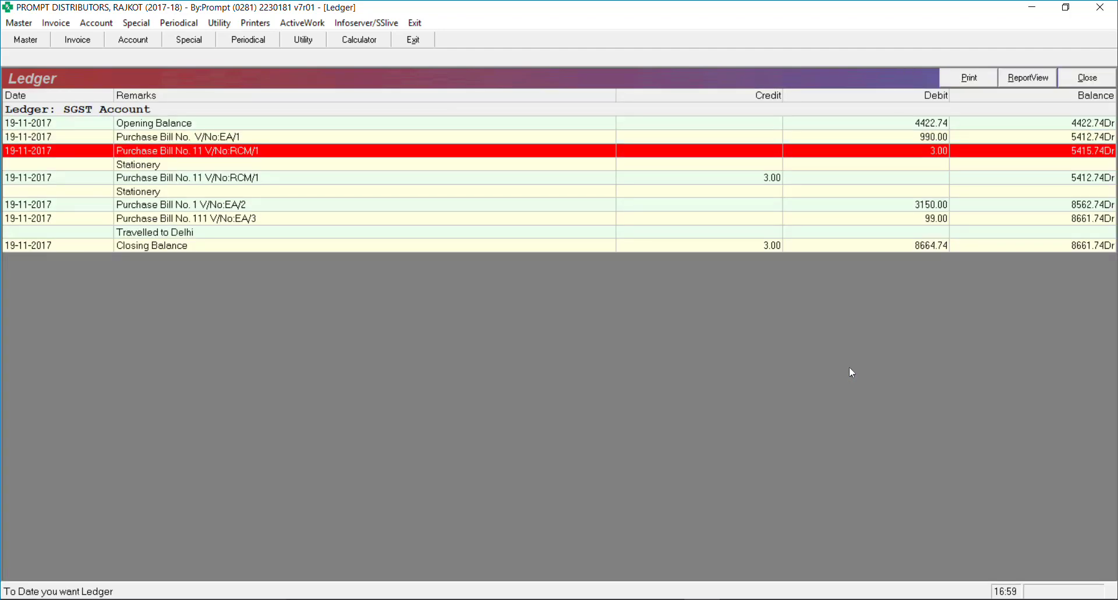
{"action": "key", "text": "Down"}
{"action": "key", "text": "Down"}
{"action": "key", "text": "Up"}
{"action": "key", "text": "Up"}
{"action": "key", "text": "Down"}
{"action": "key", "text": "Down"}
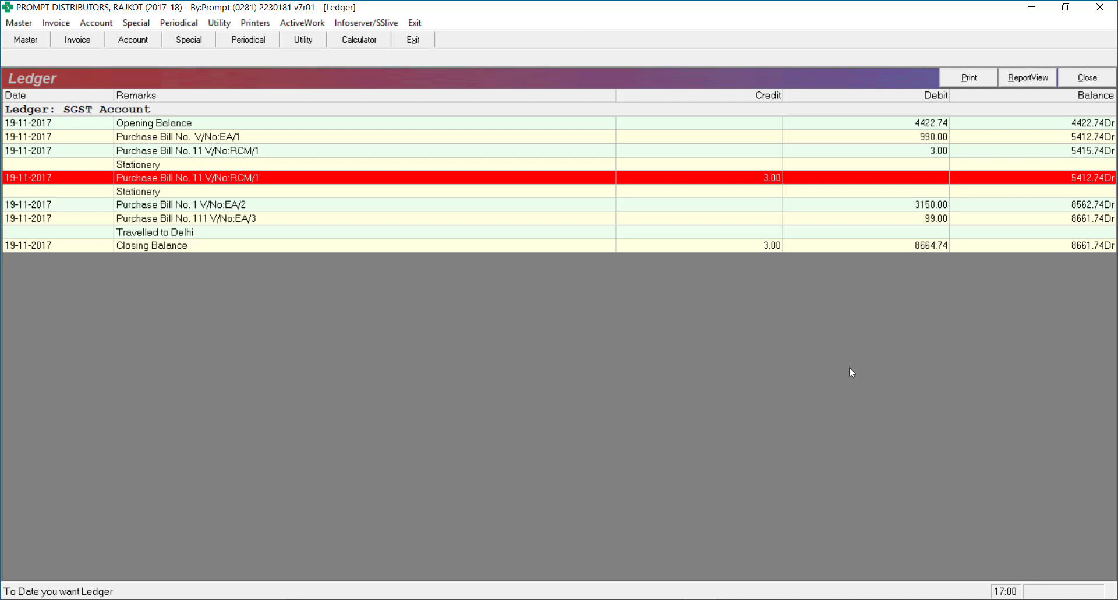
{"action": "key", "text": "Up"}
{"action": "key", "text": "Up"}
{"action": "key", "text": "Up"}
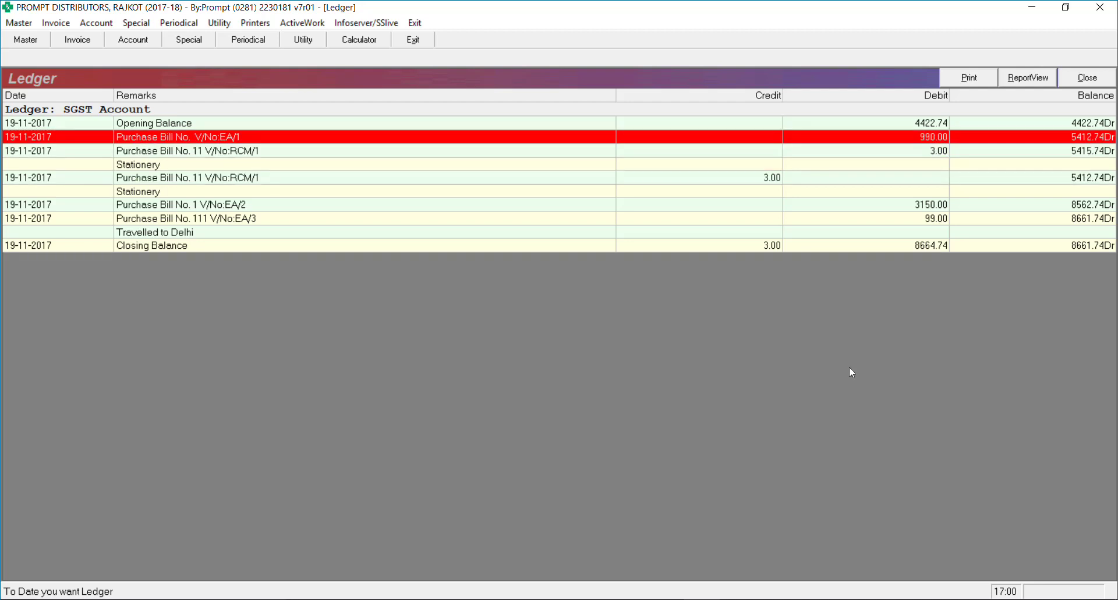
{"action": "key", "text": "Down"}
{"action": "key", "text": "Down"}
{"action": "key", "text": "Down"}
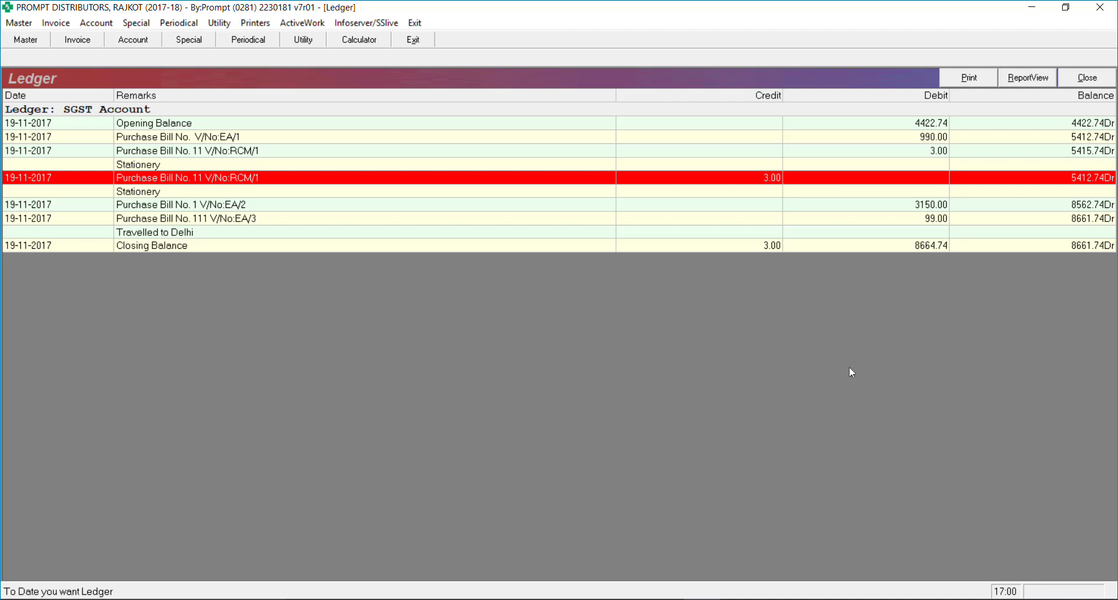
Browse the EA/1 and Bill No. 111 rows, then close the SGST ledger report (closing balance 8661.74 Dr)
{"action": "key", "text": "Up"}
{"action": "key", "text": "Up"}
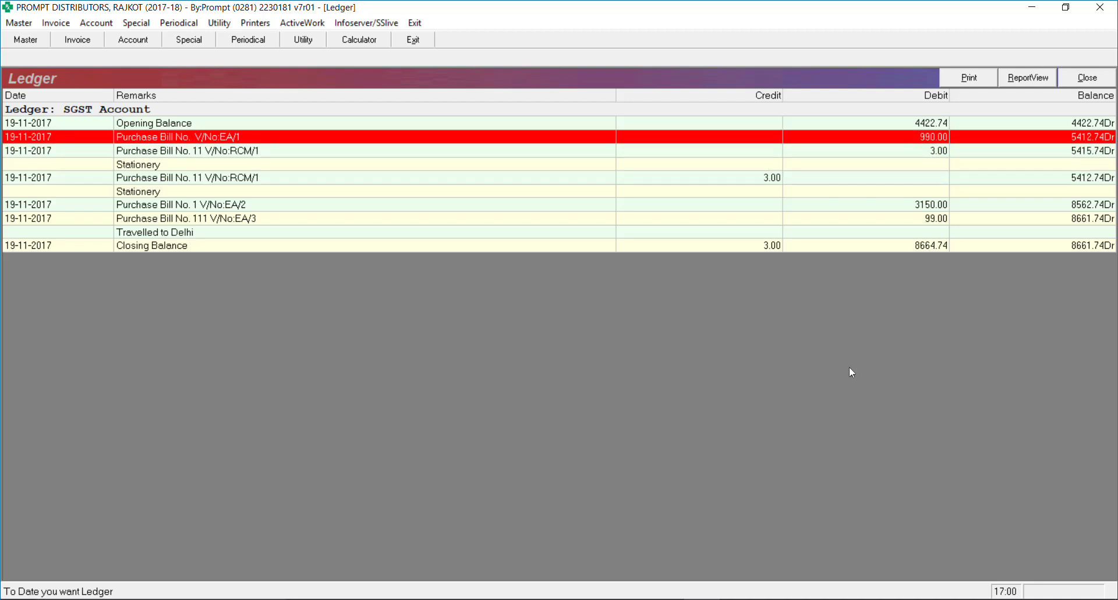
{"action": "key", "text": "Down"}
{"action": "key", "text": "Down"}
{"action": "key", "text": "Down"}
{"action": "key", "text": "Down"}
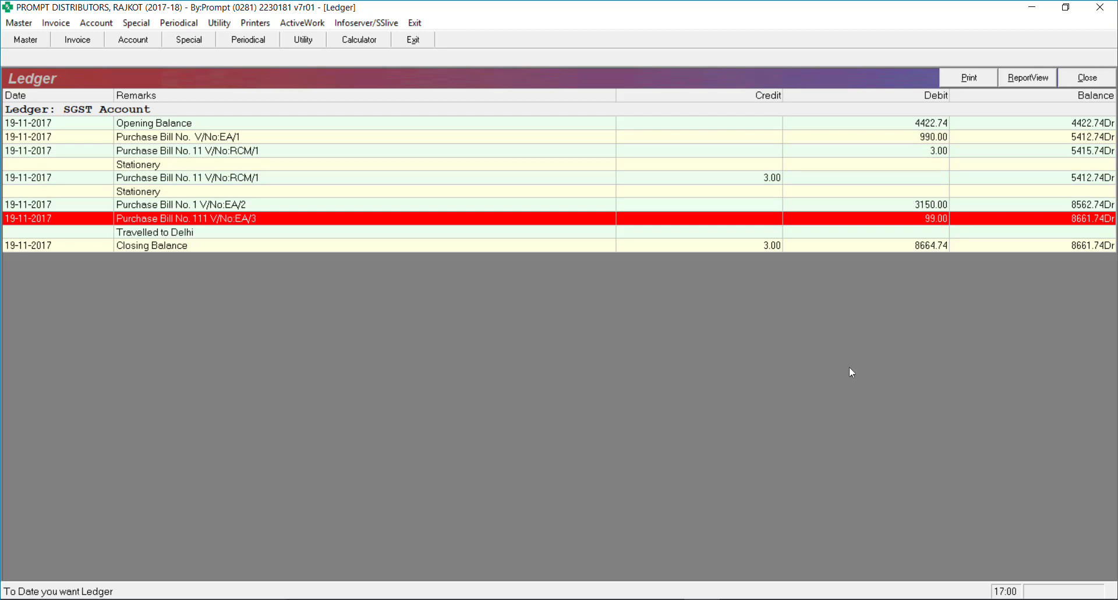
{"action": "key", "text": "Escape"}
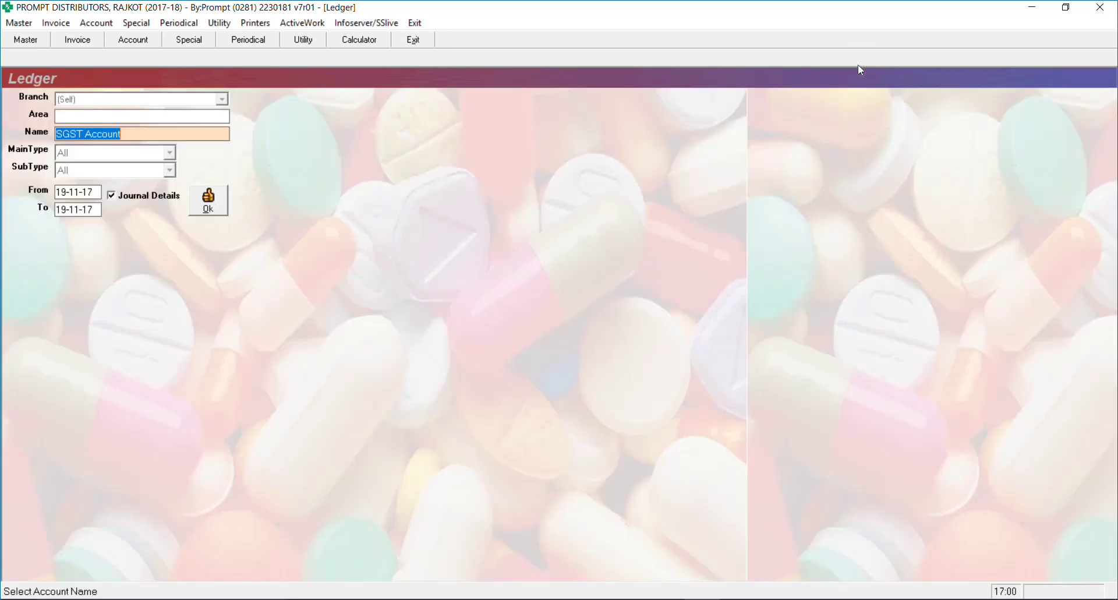
Close the ledger selection form and open the GST Reports form from Account registers
{"action": "key", "text": "Escape"}
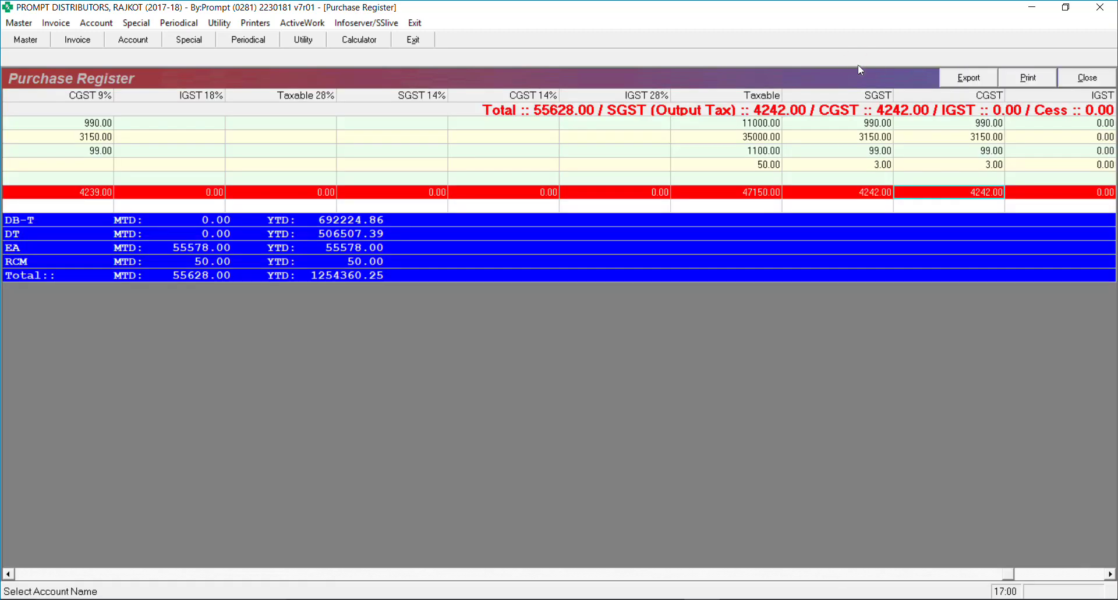
{"action": "left_click", "coordinate": [101, 27]}
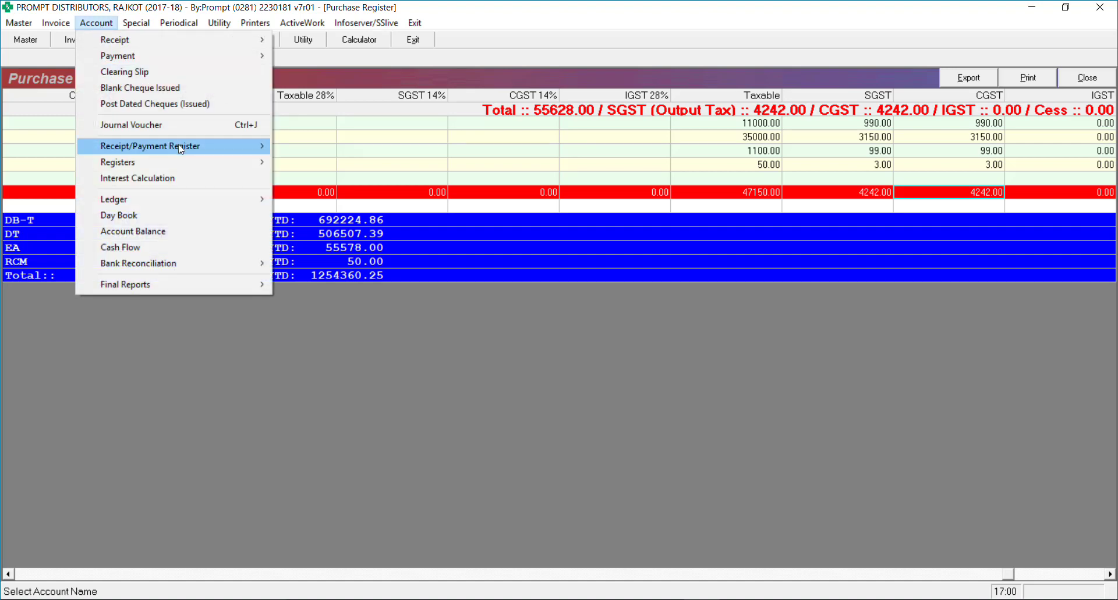
{"action": "mouse_move", "coordinate": [201, 161]}
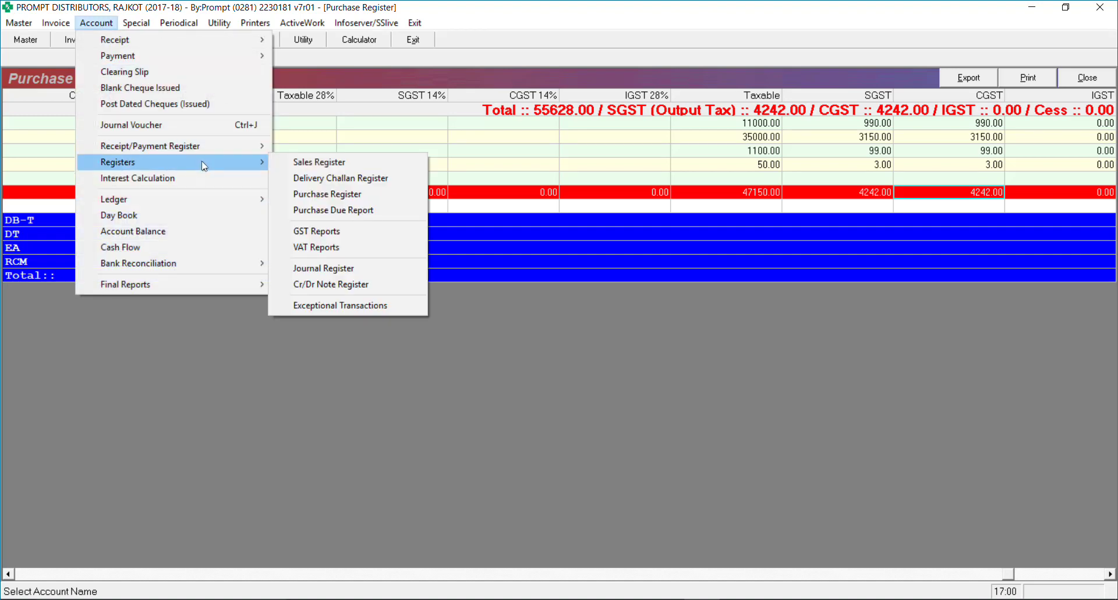
{"action": "left_click", "coordinate": [358, 230]}
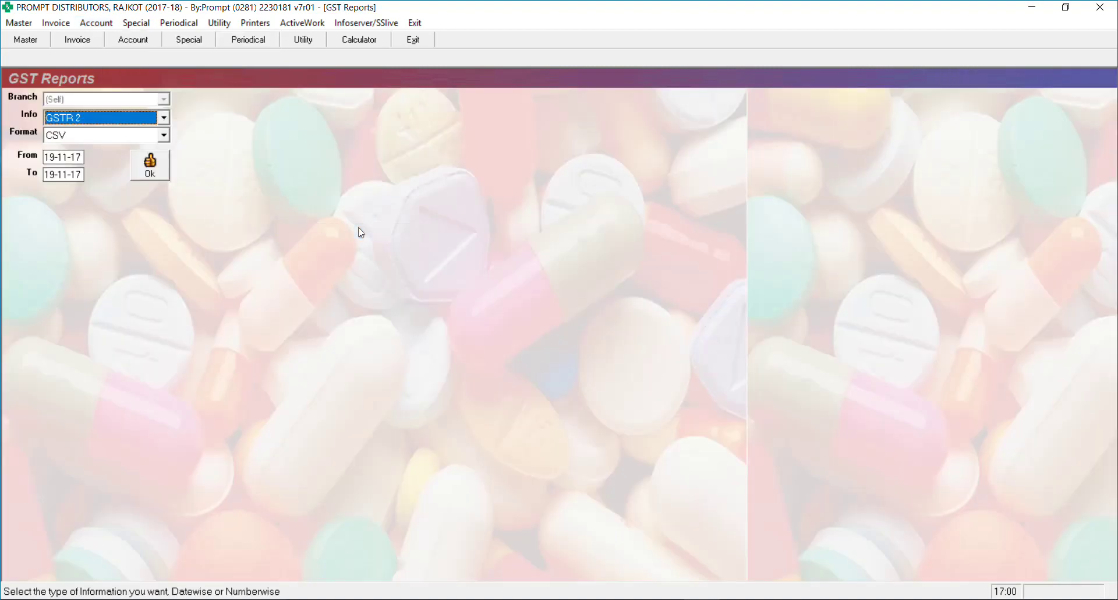
Generate the GSTR 3B return in Excel format for 01-11-17 to 30-11-17
{"action": "key", "text": "Down"}
{"action": "key", "text": "Return"}
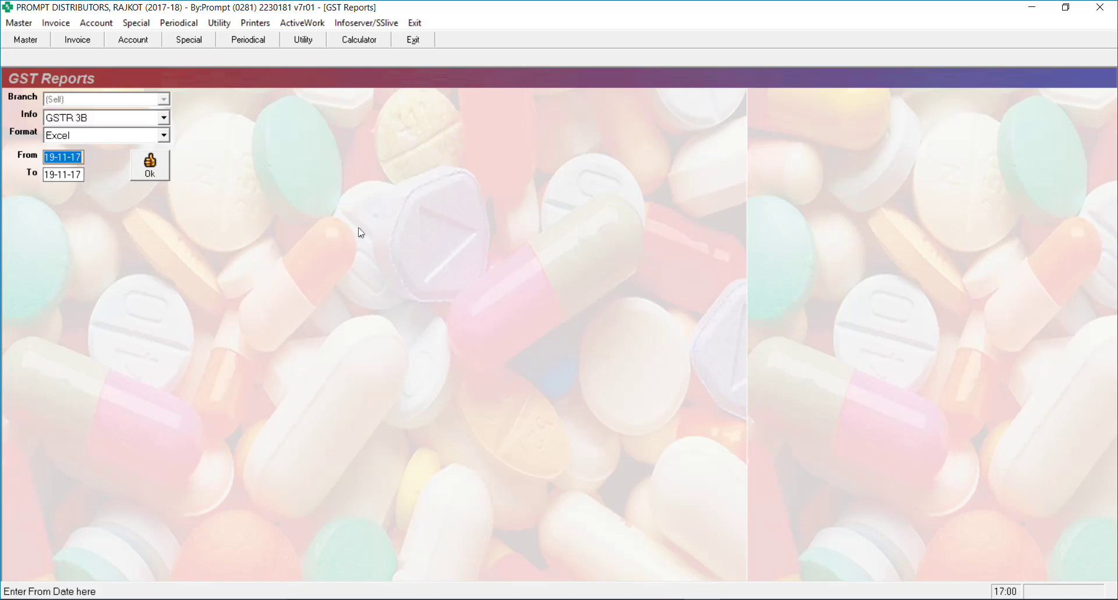
{"action": "type", "text": "01-11-17"}
{"action": "key", "text": "Return"}
{"action": "type", "text": "3"}
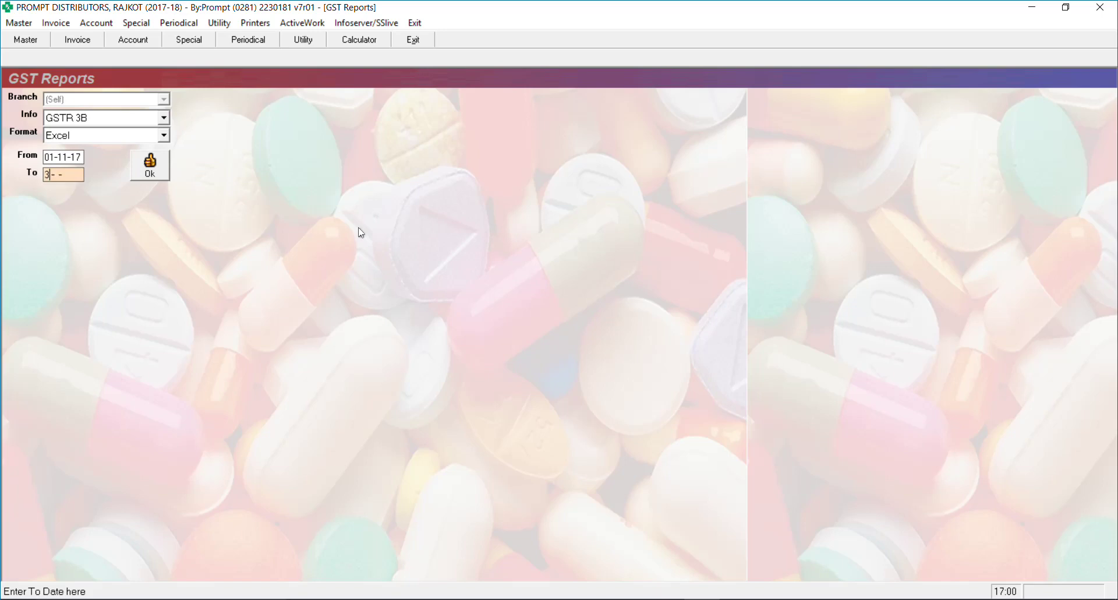
{"action": "type", "text": "0-11-17"}
{"action": "key", "text": "Return"}
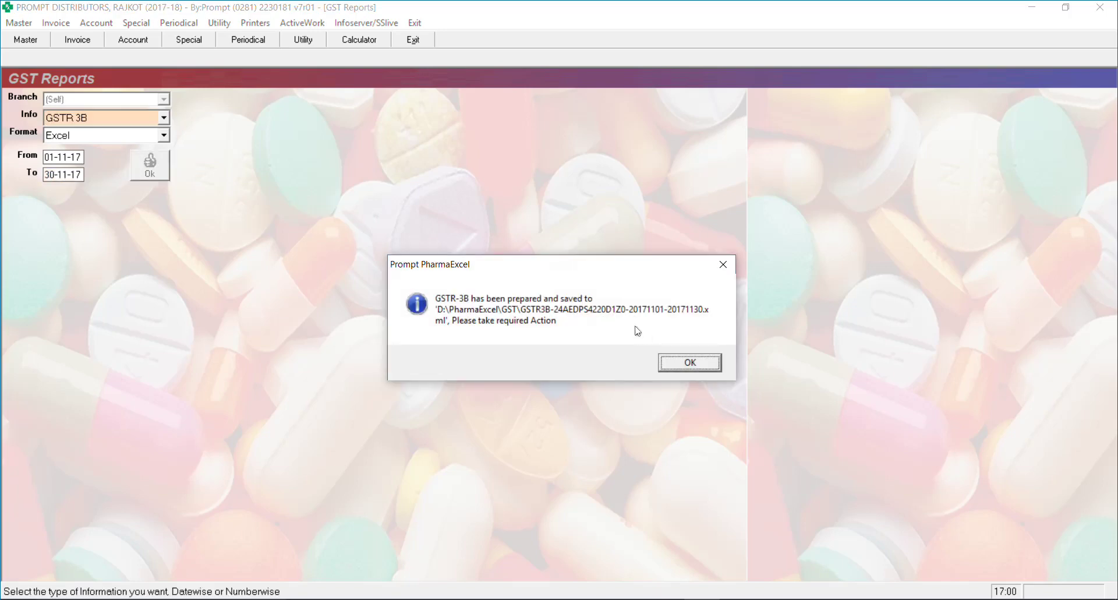
{"action": "key", "text": "Return"}
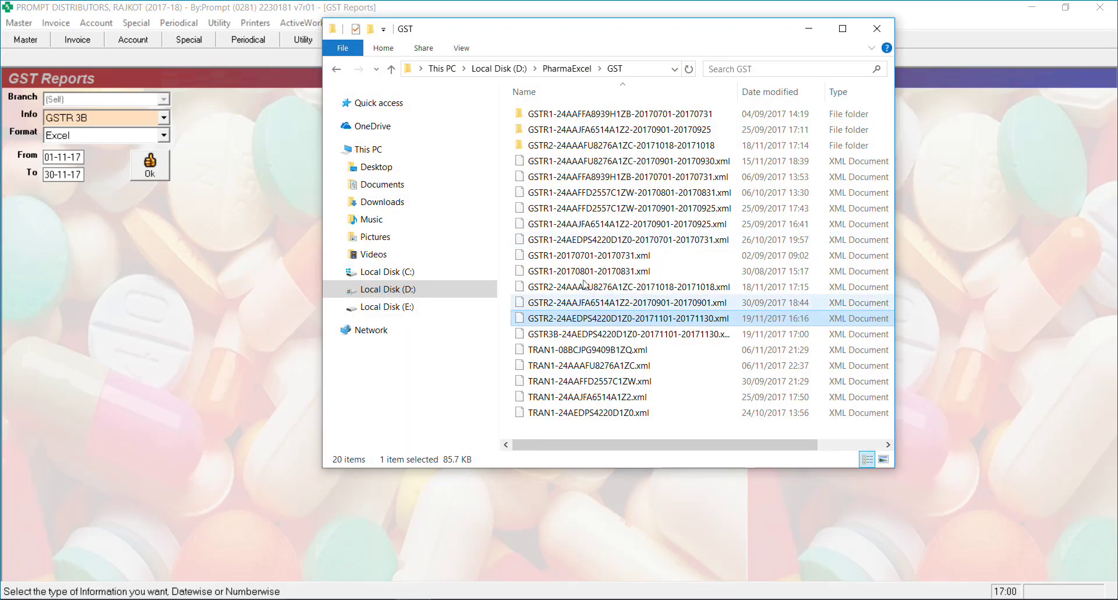
Open the GSTR3B file from D:\PharmaExcel\GST with Excel 2016
{"action": "left_click", "coordinate": [570, 334]}
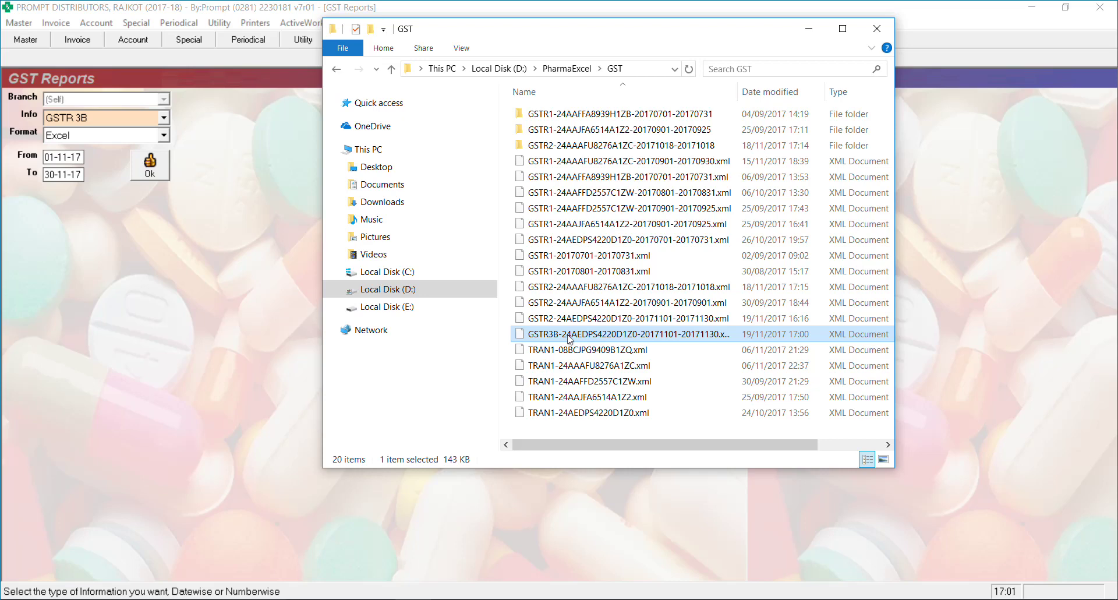
{"action": "right_click", "coordinate": [570, 340]}
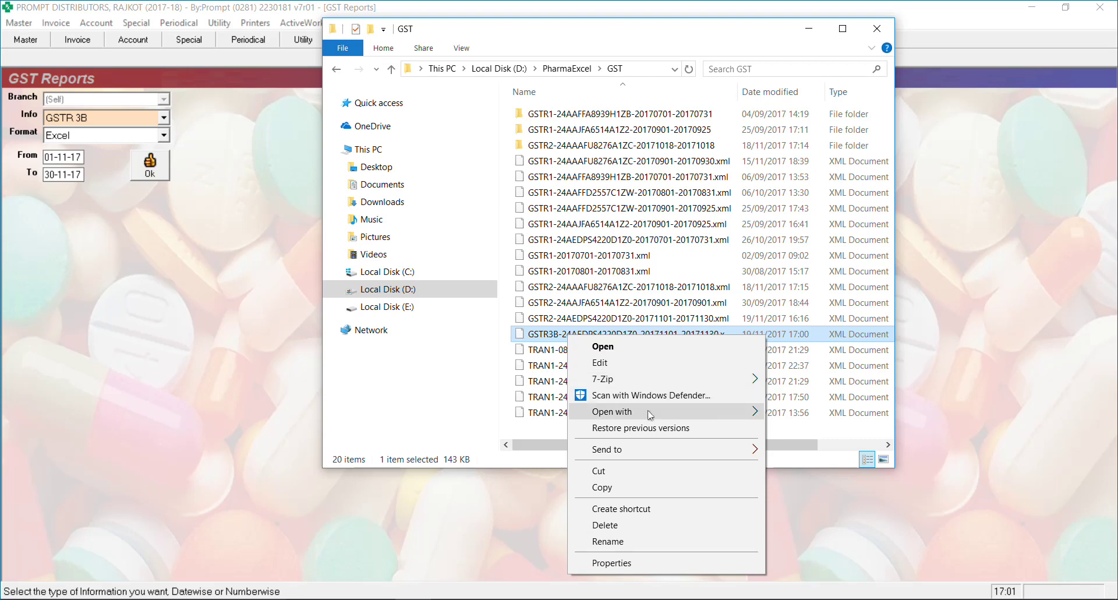
{"action": "mouse_move", "coordinate": [652, 413]}
{"action": "left_click", "coordinate": [822, 423]}
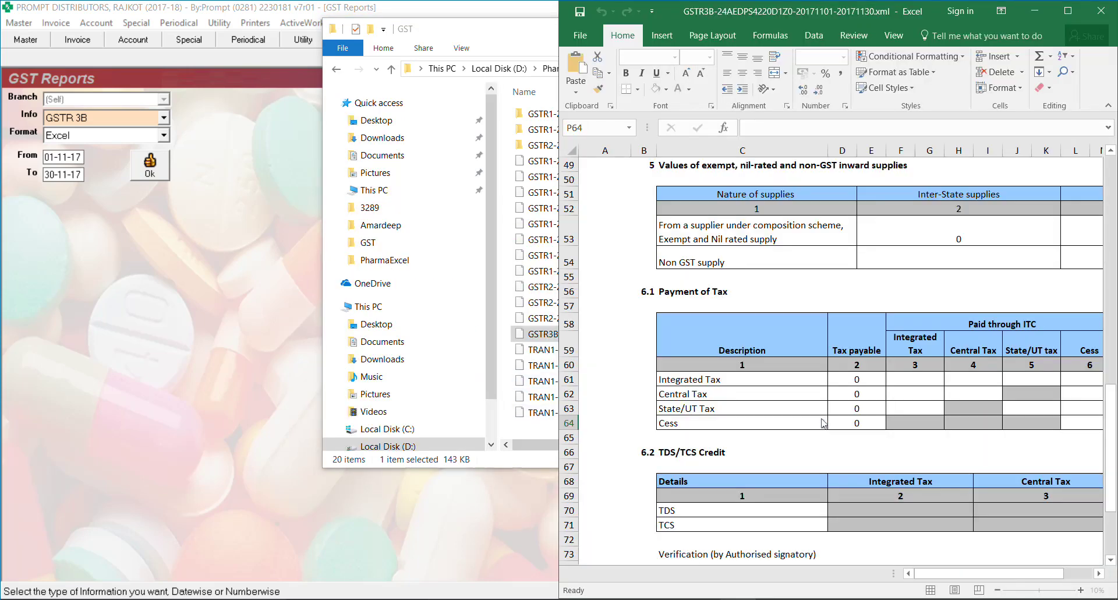
In the maximized sheet, verify All other ITC of 4242 central (H40) and state tax (L40)
{"action": "left_click", "coordinate": [1071, 12]}
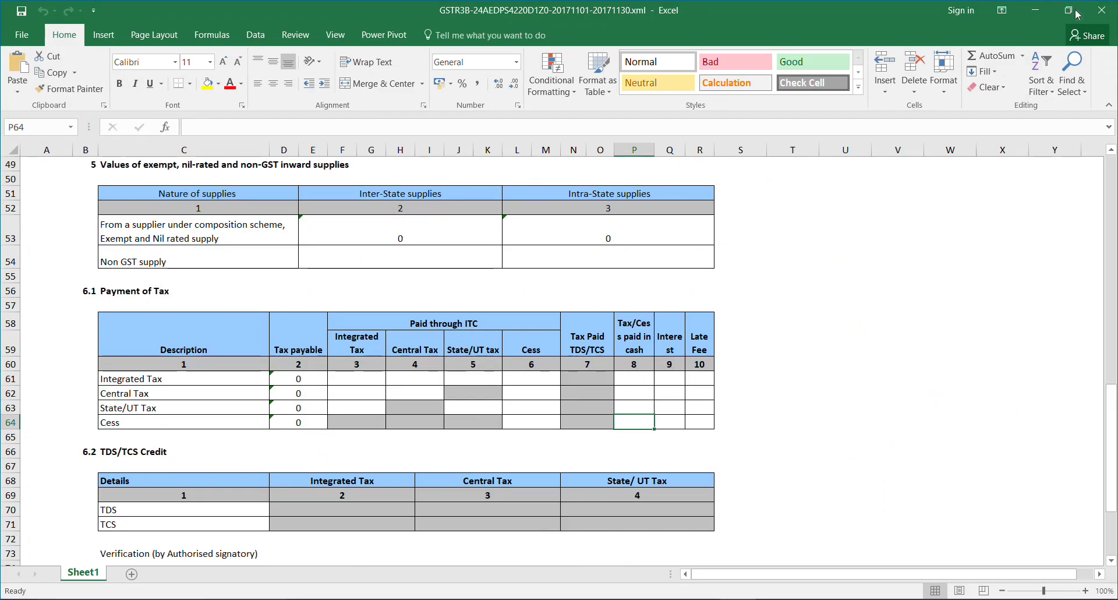
{"action": "left_click", "coordinate": [344, 377]}
{"action": "key", "text": "Down"}
{"action": "key", "text": "Down"}
{"action": "key", "text": "Down"}
{"action": "key", "text": "Down"}
{"action": "key", "text": "Down"}
{"action": "key", "text": "Down"}
{"action": "key", "text": "Down"}
{"action": "key", "text": "Down"}
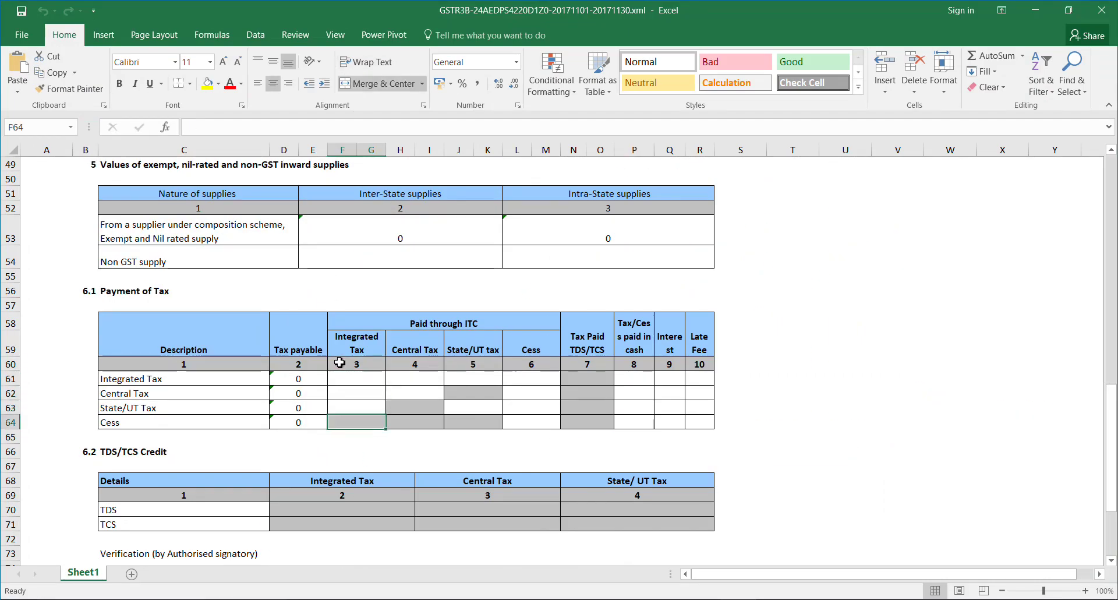
{"action": "key", "text": "Up"}
{"action": "key", "text": "Up"}
{"action": "key", "text": "Up"}
{"action": "key", "text": "Up"}
{"action": "key", "text": "Up"}
{"action": "key", "text": "Up"}
{"action": "key", "text": "Up"}
{"action": "key", "text": "Up"}
{"action": "key", "text": "Up"}
{"action": "key", "text": "Up"}
{"action": "key", "text": "Up"}
{"action": "key", "text": "Up"}
{"action": "key", "text": "Up"}
{"action": "key", "text": "Up"}
{"action": "key", "text": "Up"}
{"action": "key", "text": "Up"}
{"action": "key", "text": "Up"}
{"action": "key", "text": "Up"}
{"action": "key", "text": "Up"}
{"action": "key", "text": "Up"}
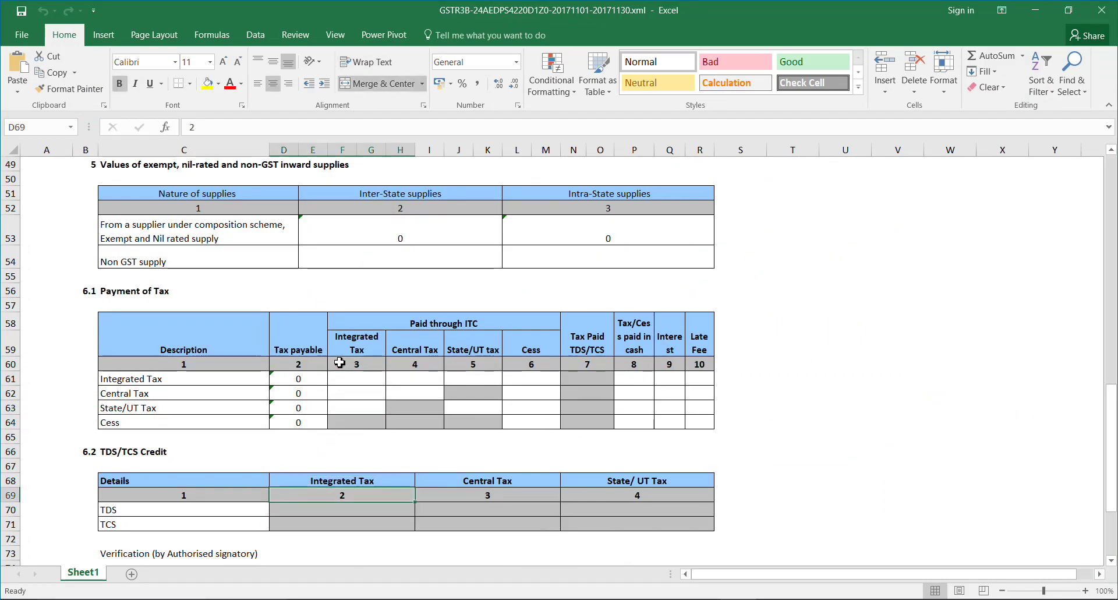
{"action": "key", "text": "Down"}
{"action": "key", "text": "Down"}
{"action": "key", "text": "Down"}
{"action": "key", "text": "Down"}
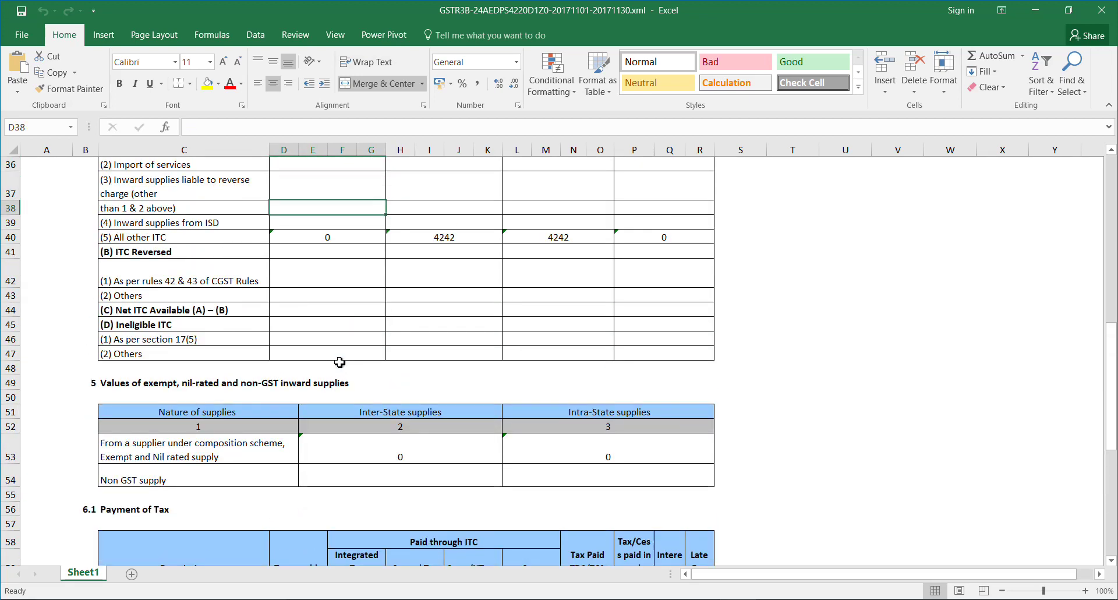
{"action": "key", "text": "Right"}
{"action": "key", "text": "Right"}
{"action": "key", "text": "Left"}
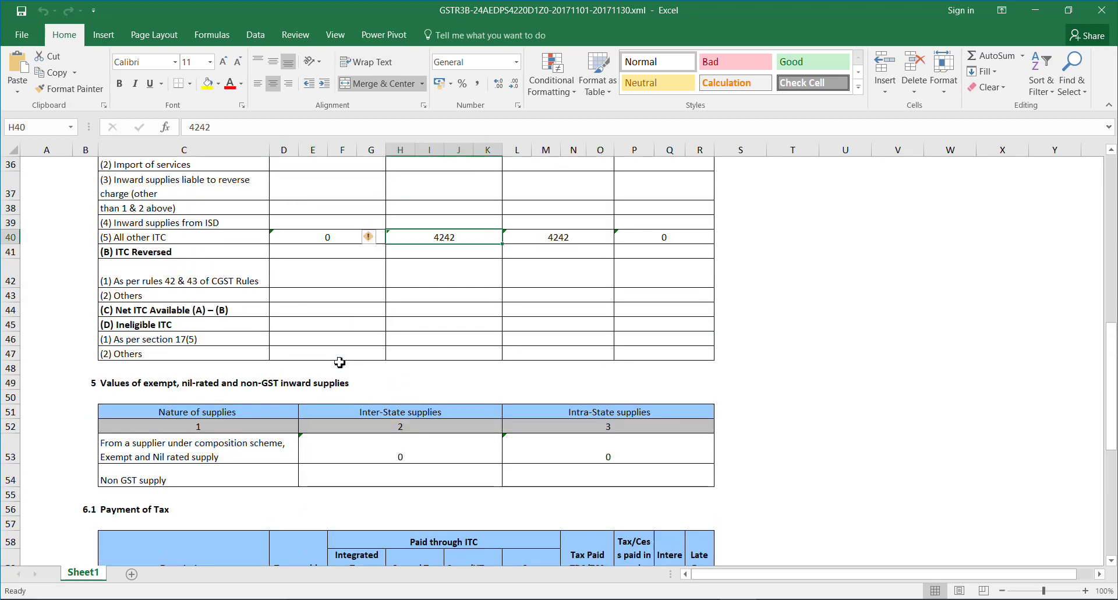
{"action": "left_click", "coordinate": [567, 235]}
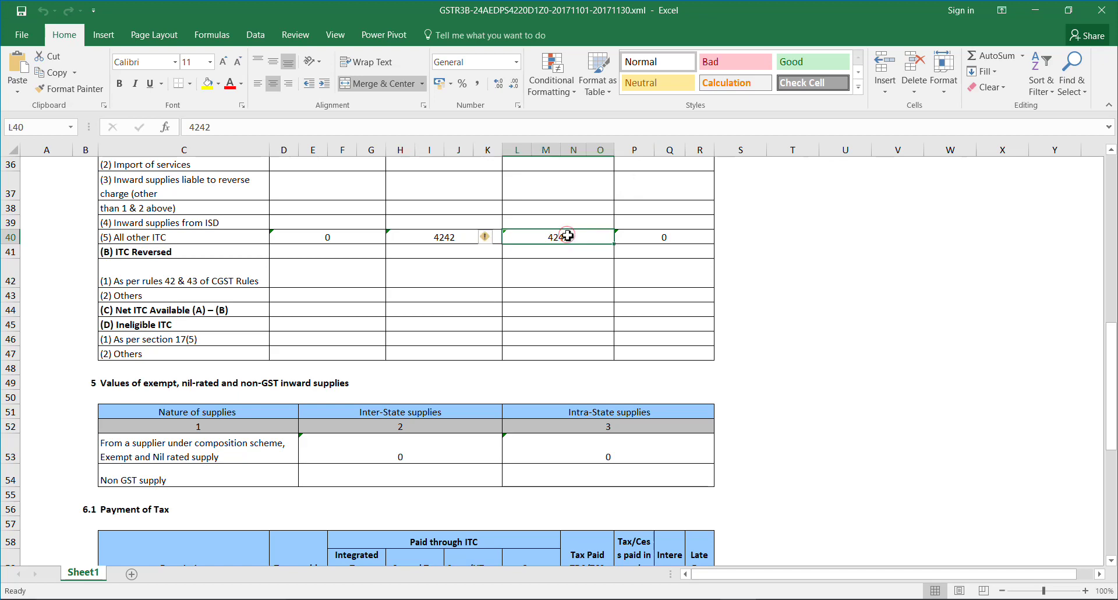
{"action": "key", "text": "Up"}
{"action": "key", "text": "Up"}
{"action": "key", "text": "Up"}
{"action": "key", "text": "Up"}
{"action": "key", "text": "Up"}
{"action": "key", "text": "Up"}
{"action": "key", "text": "Up"}
{"action": "key", "text": "Up"}
{"action": "key", "text": "Up"}
{"action": "key", "text": "Up"}
{"action": "key", "text": "Up"}
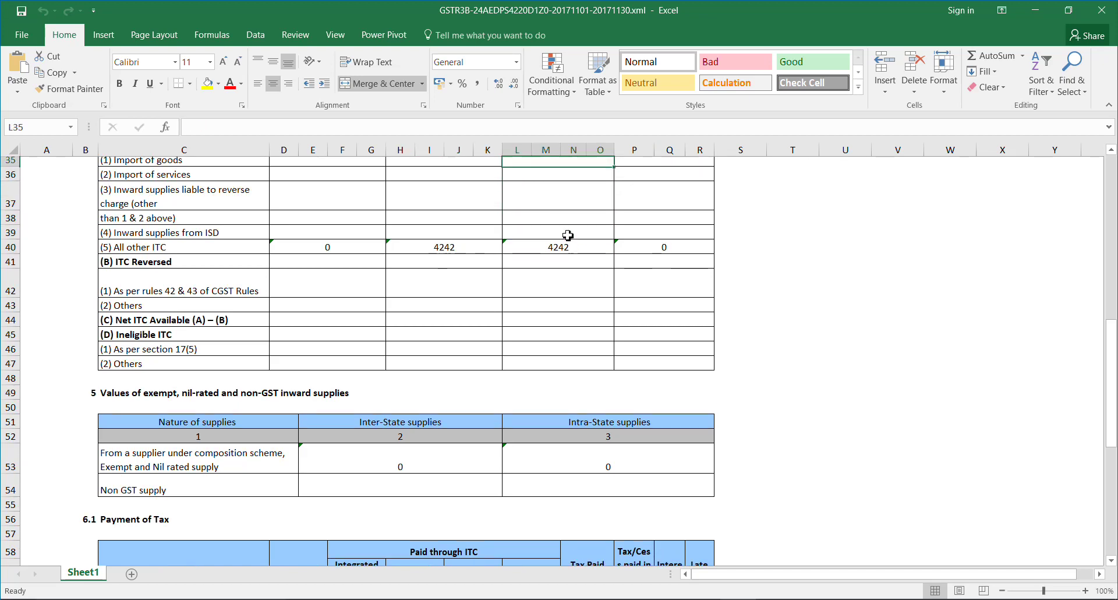
{"action": "key", "text": "Up"}
{"action": "key", "text": "Up"}
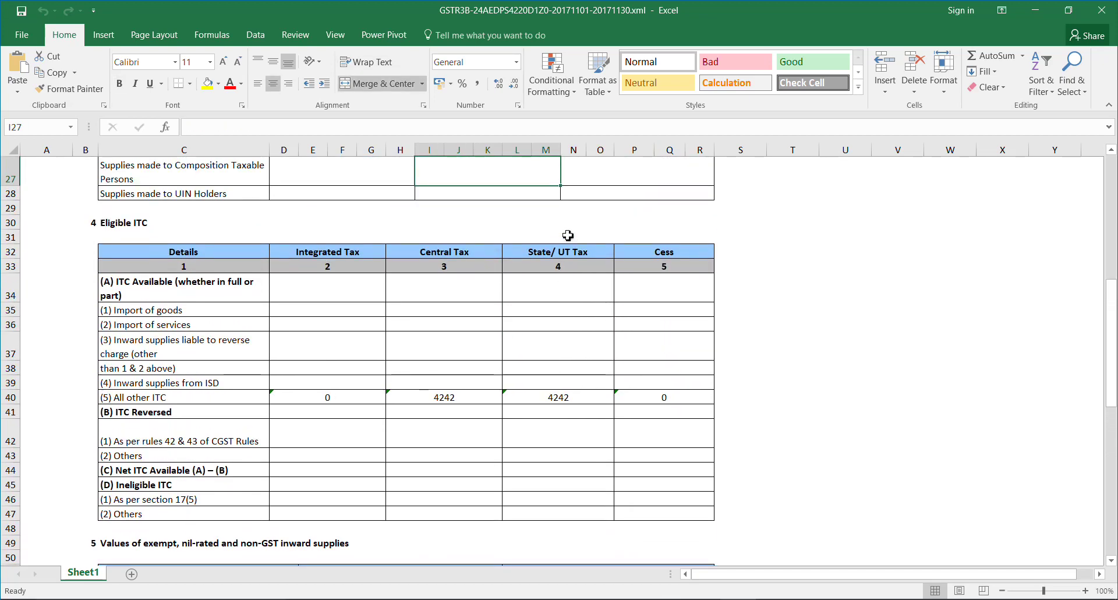
{"action": "key", "text": "alt+Tab"}
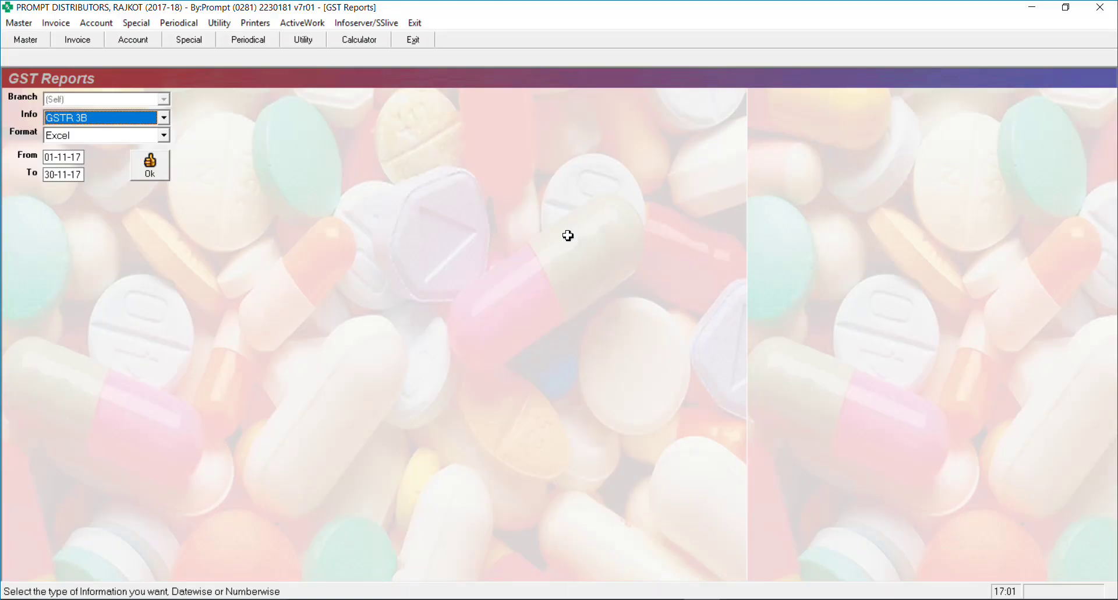
Bring back the Purchase Register and check totals: 47150.00 taxable, SGST and CGST 4242.00
{"action": "left_click", "coordinate": [302, 22]}
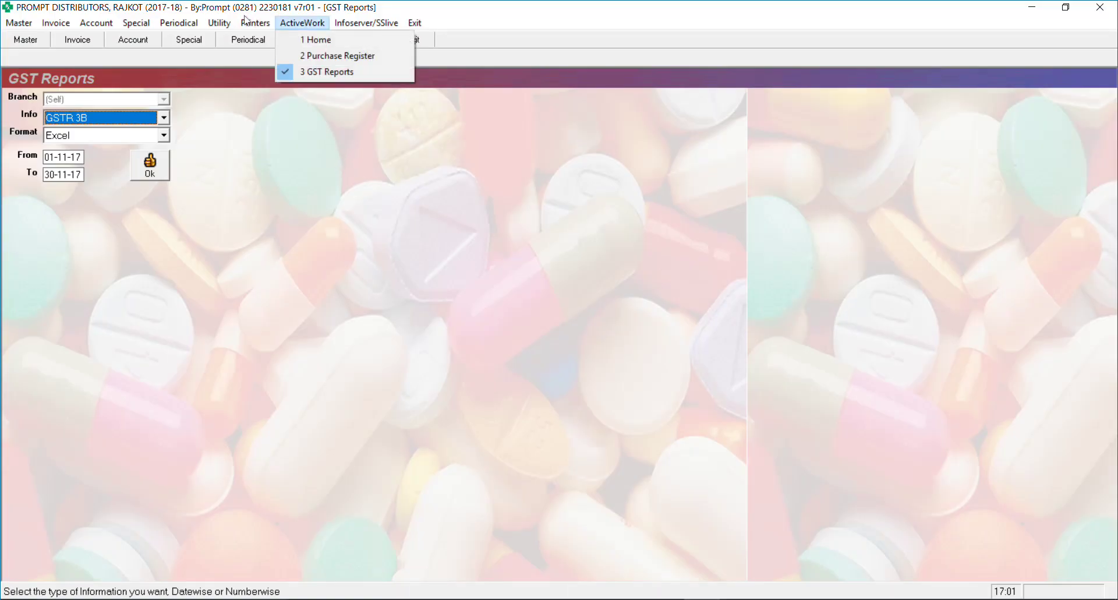
{"action": "left_click", "coordinate": [308, 56]}
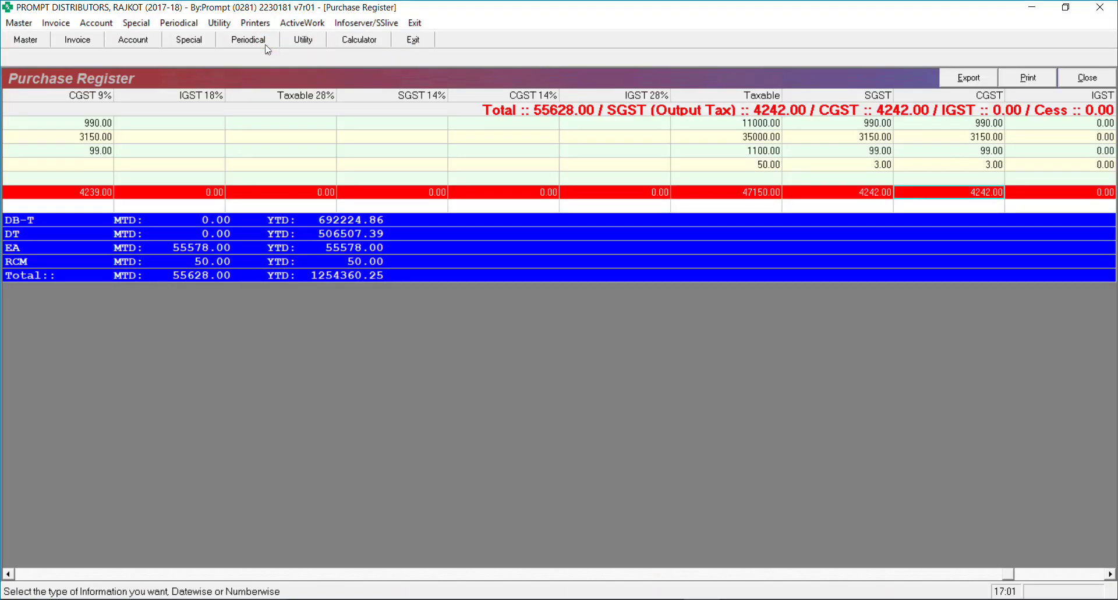
{"action": "key", "text": "Left"}
{"action": "key", "text": "Left"}
{"action": "key", "text": "Right"}
{"action": "key", "text": "Right"}
{"action": "key", "text": "Right"}
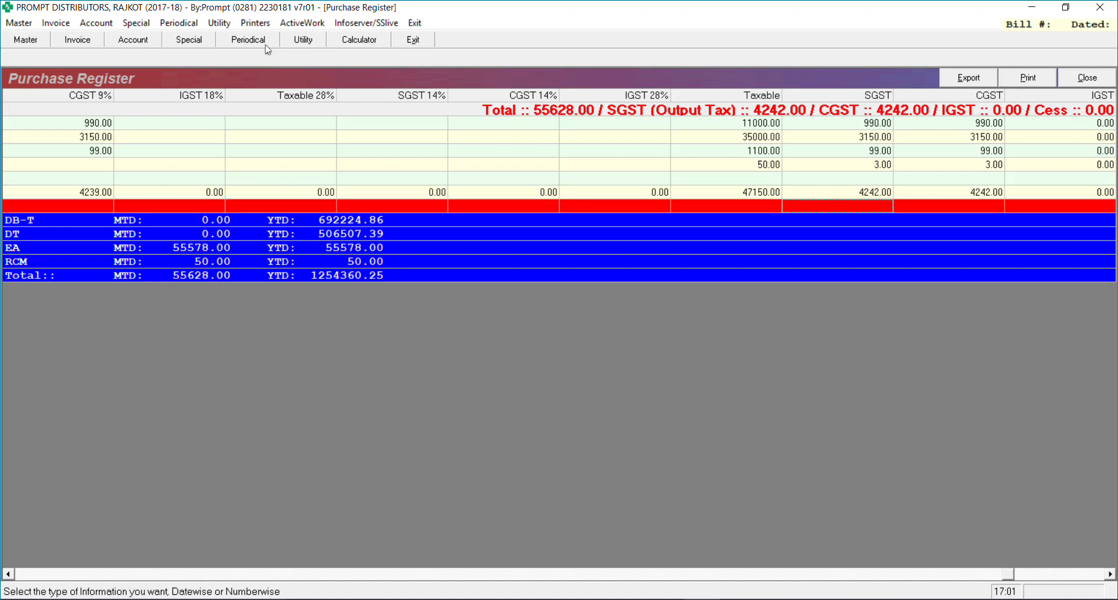
{"action": "key", "text": "Left"}
{"action": "key", "text": "Left"}
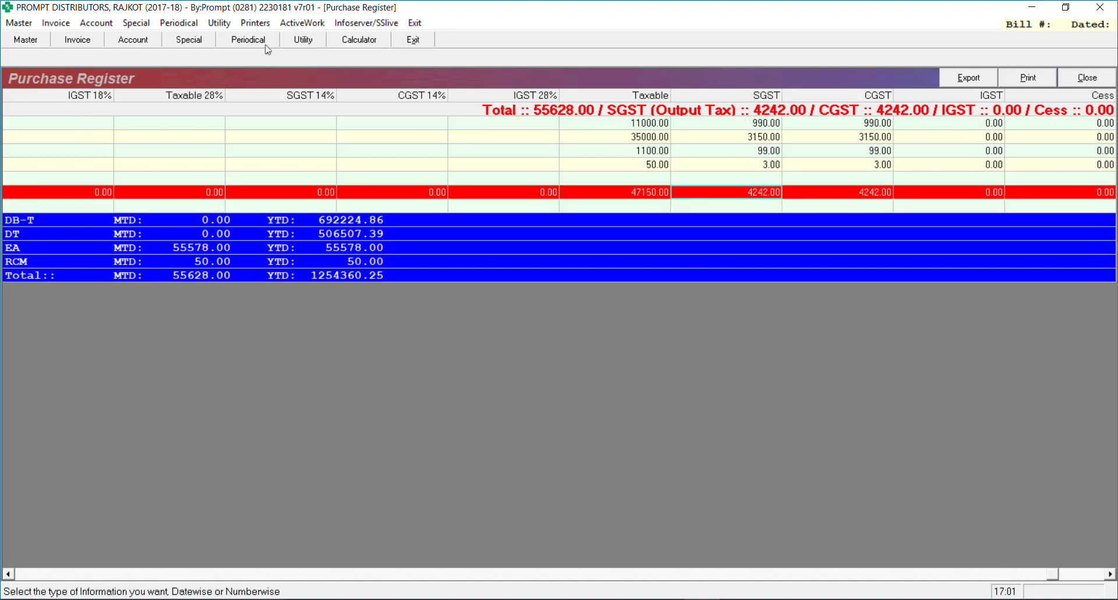
{"action": "key", "text": "Down"}
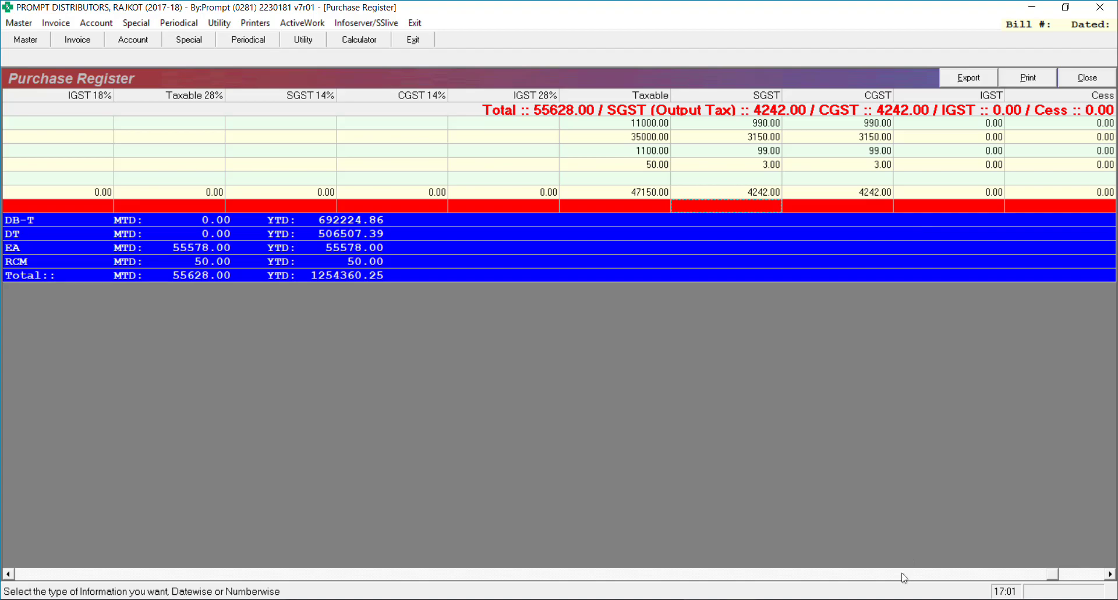
Close the GSTR3B Excel sheet
{"action": "key", "text": "alt+Tab"}
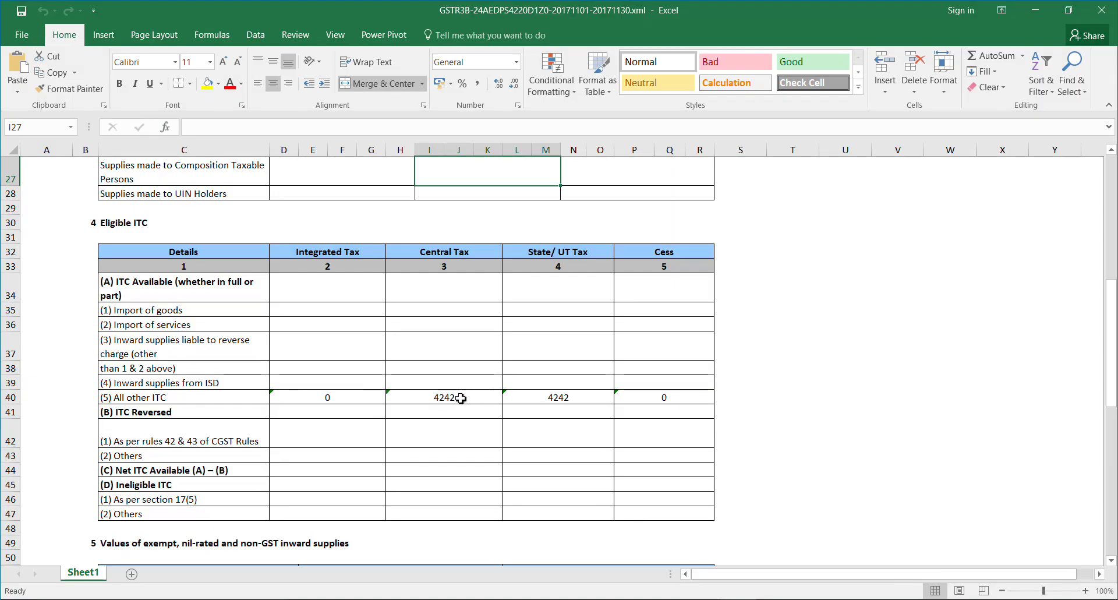
{"action": "left_click", "coordinate": [1111, 10]}
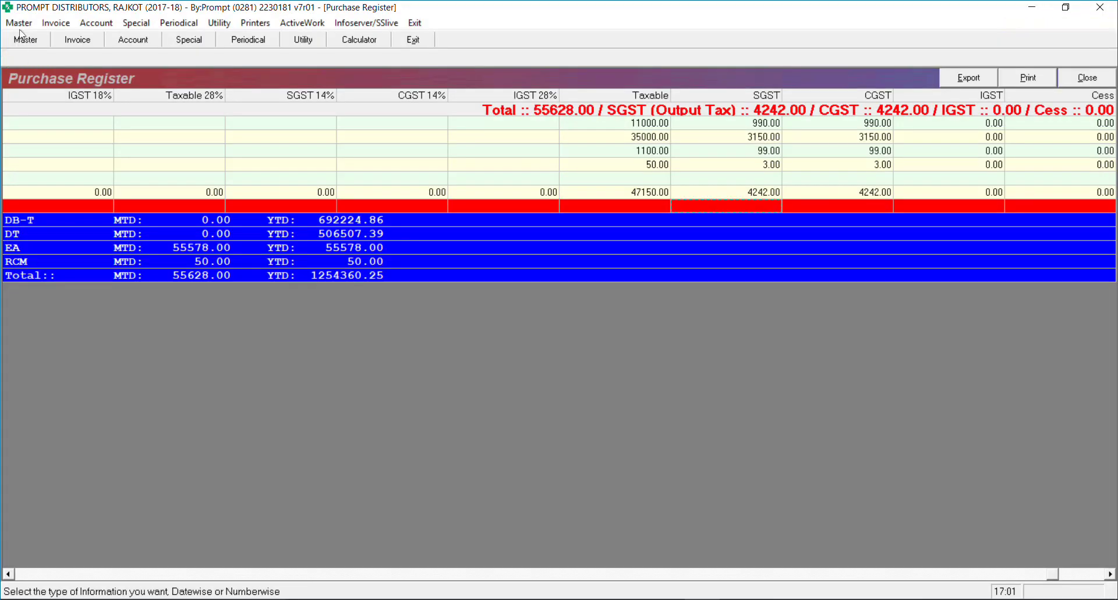
{"action": "left_click", "coordinate": [42, 23]}
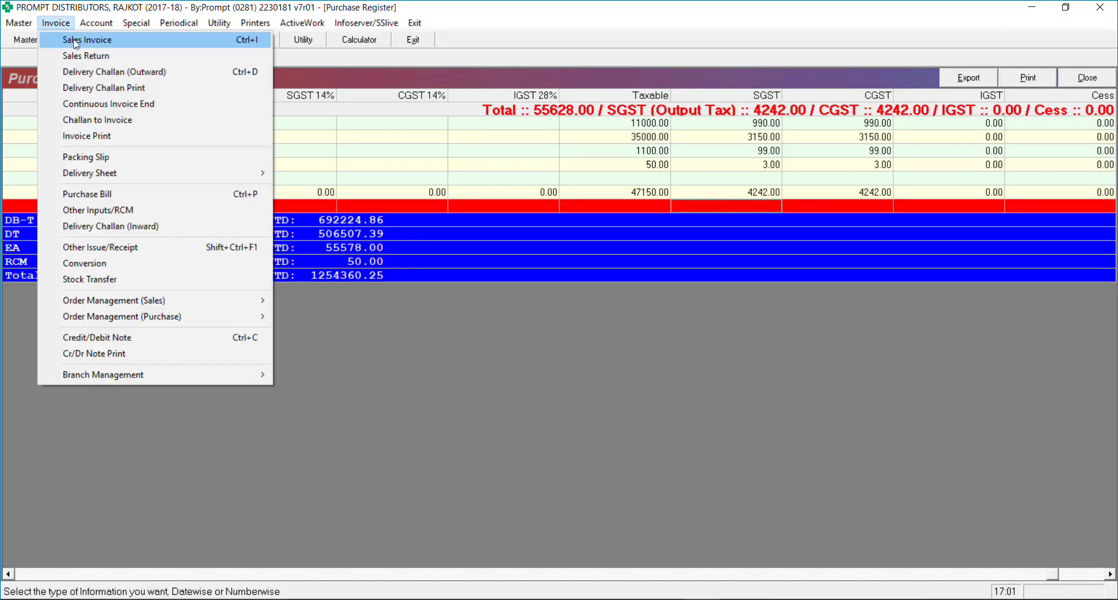
Start new sales bill 831 with AAKAR MEDICAL STORE as the customer account
{"action": "left_click", "coordinate": [76, 39]}
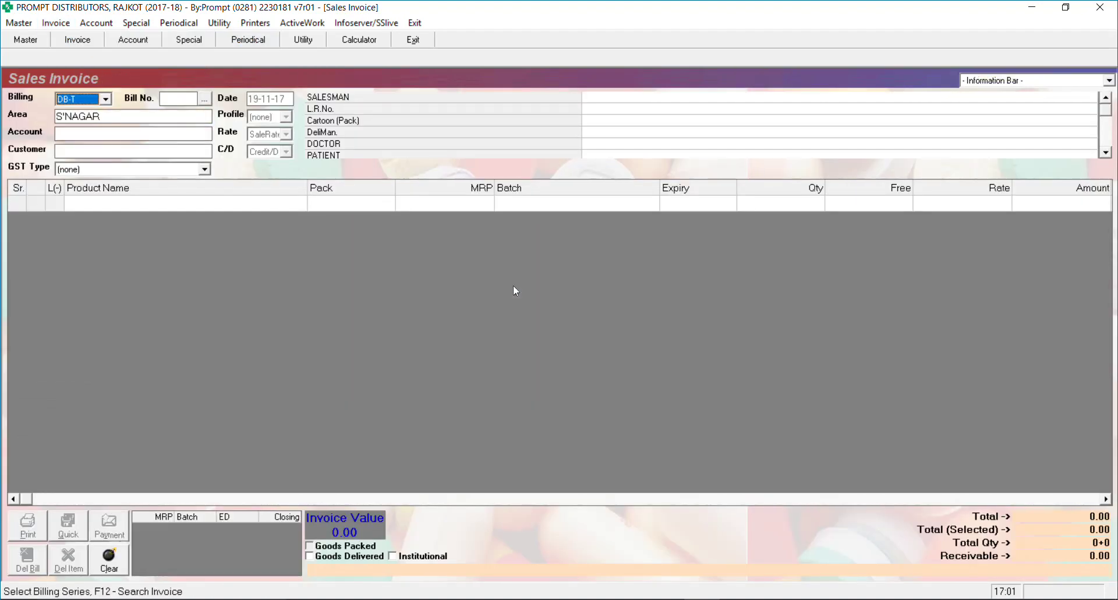
{"action": "key", "text": "Return"}
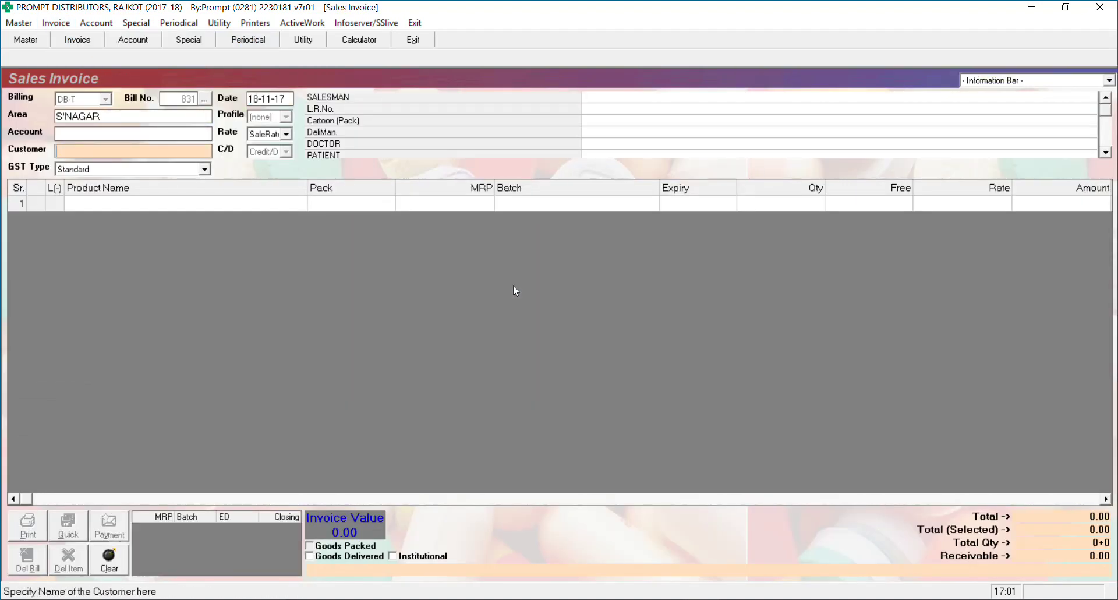
{"action": "left_click", "coordinate": [87, 132]}
{"action": "type", "text": "a"}
{"action": "key", "text": "Return"}
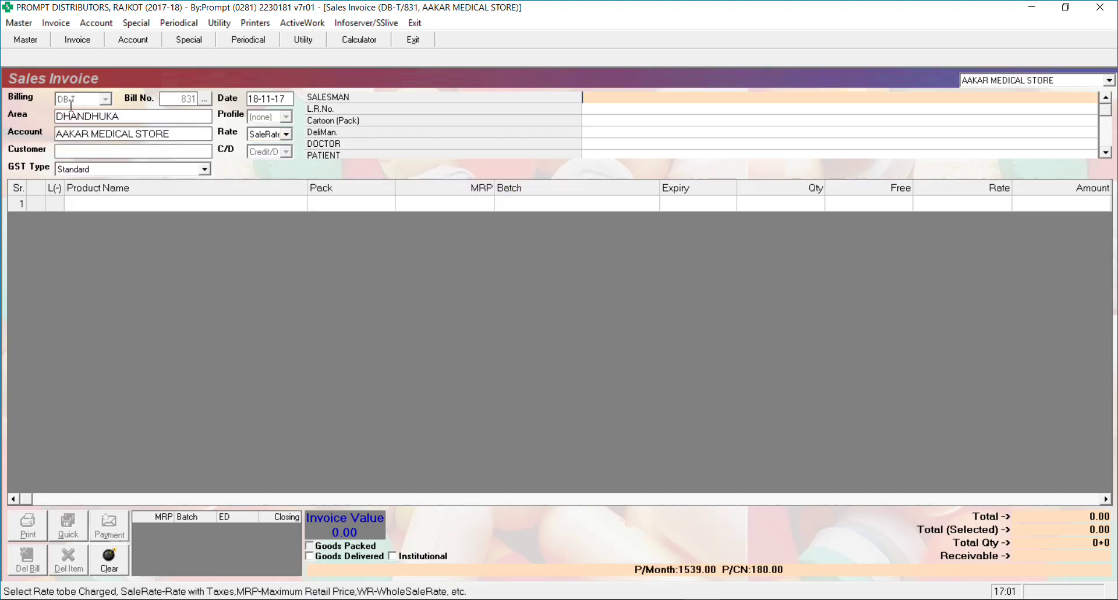
{"action": "key", "text": "Escape"}
{"action": "type", "text": "a"}
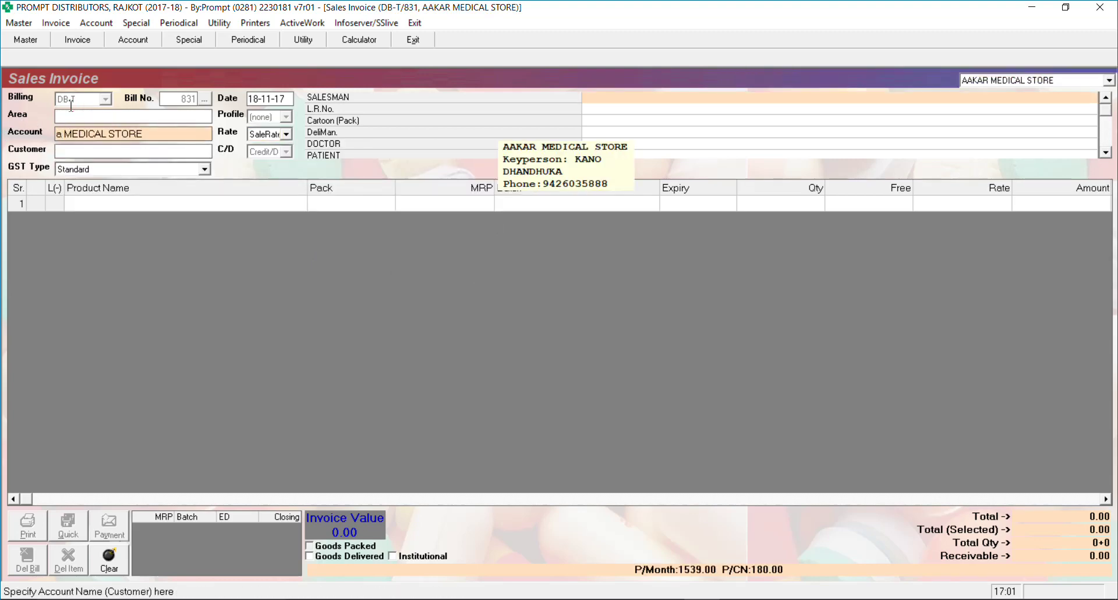
{"action": "key", "text": "BackSpace"}
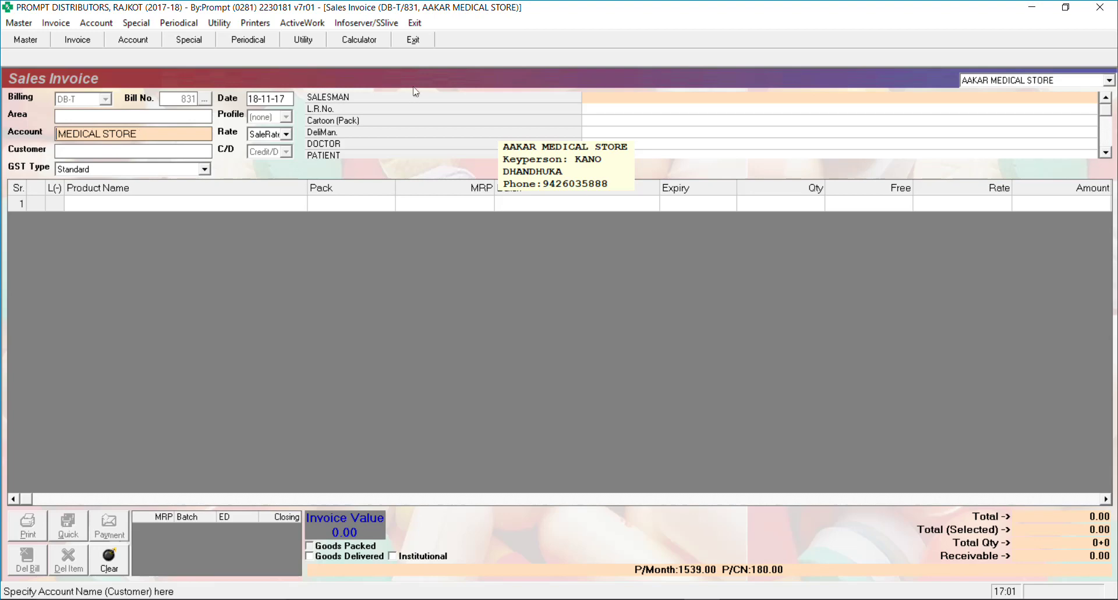
{"action": "key", "text": "Delete"}
{"action": "key", "text": "Delete"}
{"action": "key", "text": "Delete"}
{"action": "key", "text": "Delete"}
{"action": "key", "text": "Delete"}
{"action": "key", "text": "Delete"}
{"action": "key", "text": "Delete"}
{"action": "key", "text": "Delete"}
{"action": "key", "text": "Delete"}
{"action": "key", "text": "Delete"}
{"action": "key", "text": "Delete"}
{"action": "key", "text": "Delete"}
{"action": "key", "text": "Delete"}
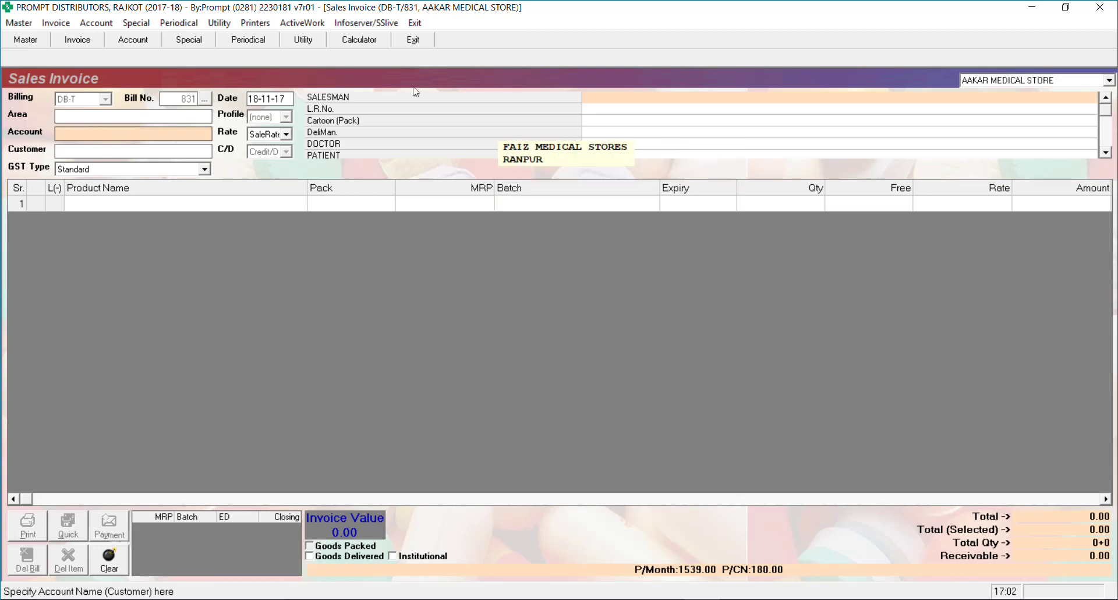
{"action": "type", "text": "a"}
{"action": "key", "text": "Return"}
Fill in the salesman and delivery man for the bill
{"action": "key", "text": "Return"}
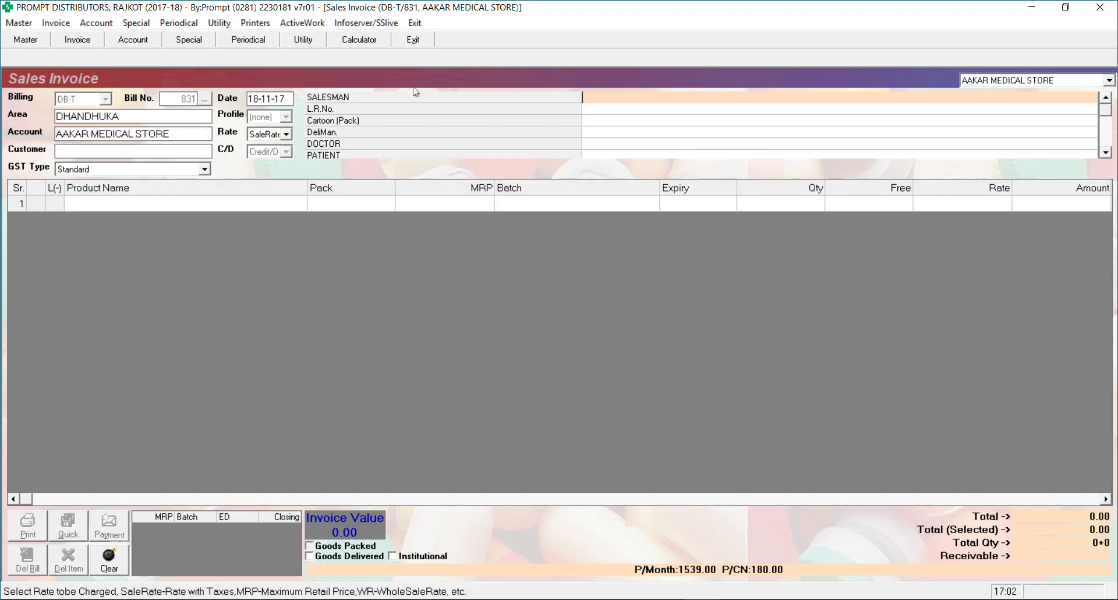
{"action": "type", "text": "a"}
{"action": "key", "text": "Down"}
{"action": "key", "text": "Down"}
{"action": "key", "text": "Return"}
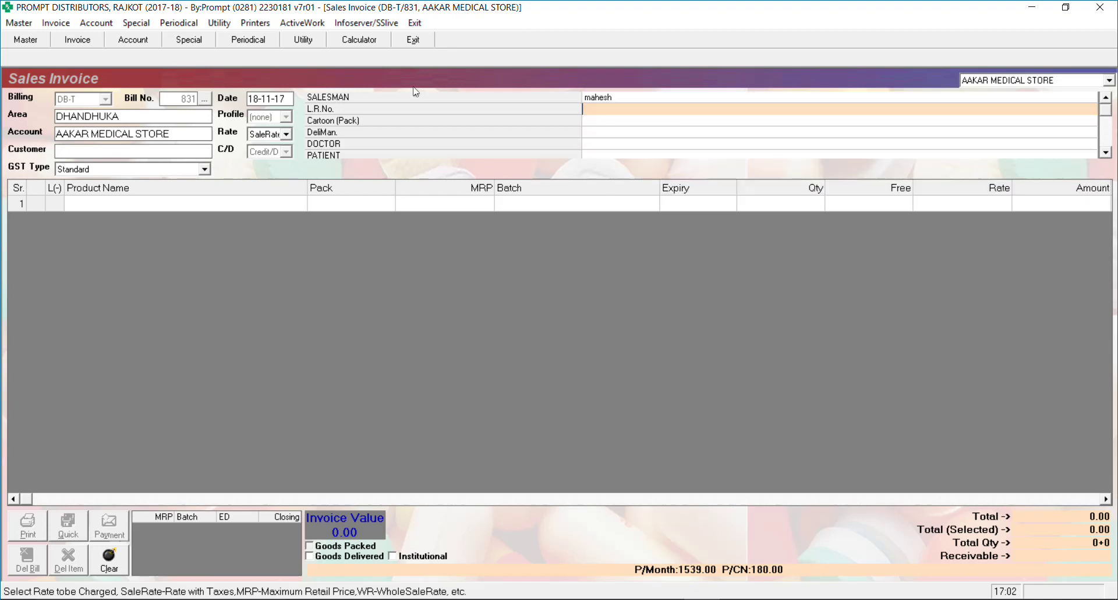
{"action": "key", "text": "Return"}
{"action": "key", "text": "Return"}
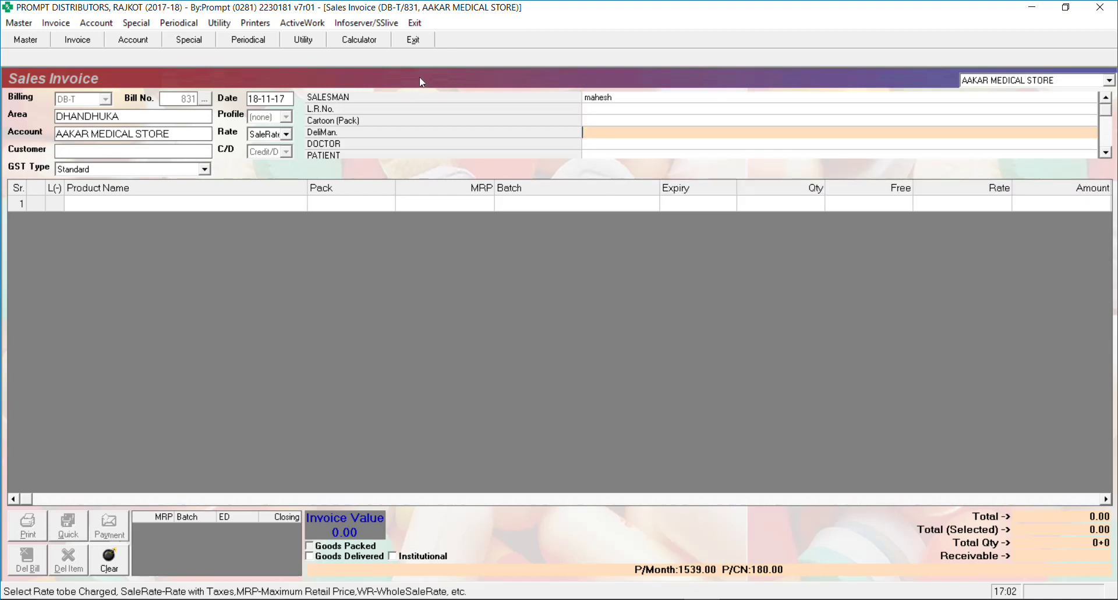
{"action": "type", "text": "a"}
{"action": "key", "text": "Return"}
{"action": "key", "text": "Return"}
{"action": "key", "text": "Return"}
{"action": "key", "text": "Return"}
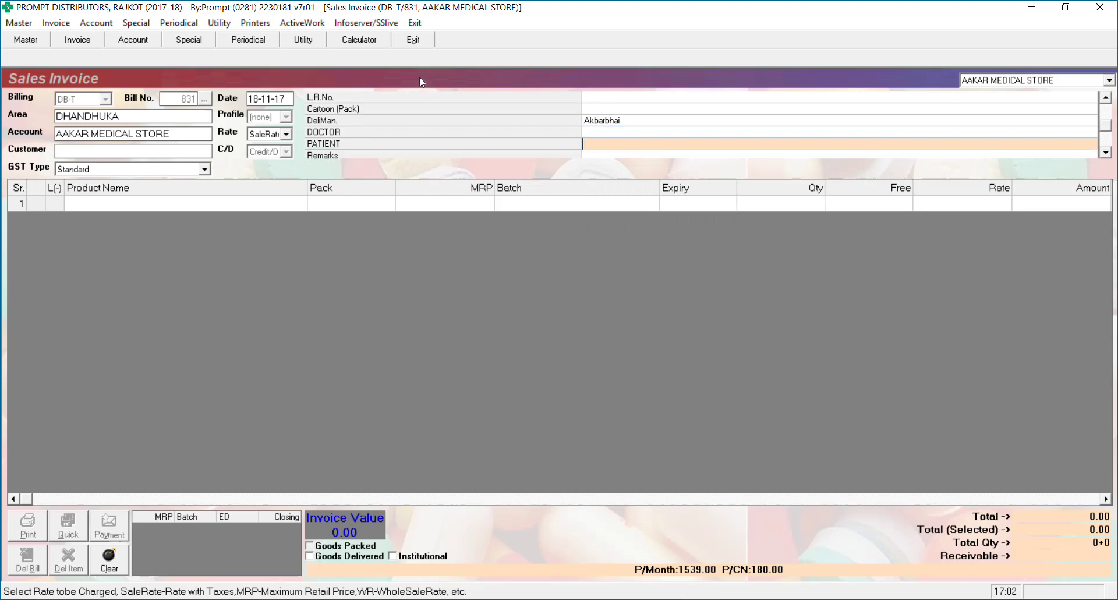
{"action": "key", "text": "Return"}
{"action": "type", "text": "a"}
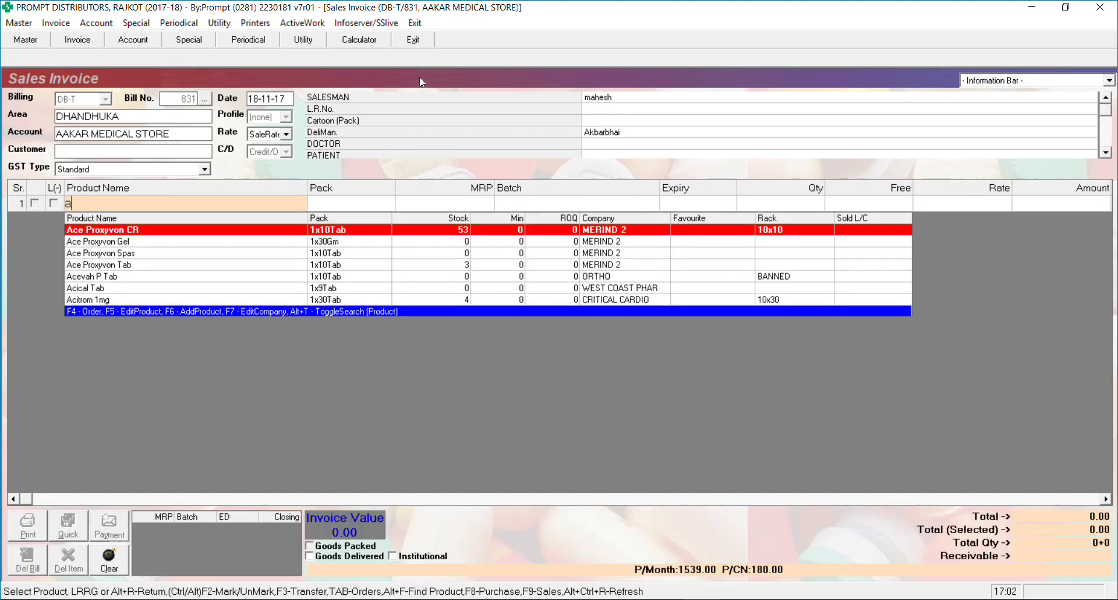
{"action": "key", "text": "Return"}
Add 10 Ace Proxyvon CR and save bill DB-T/831 (Rs 720.00) without printing
{"action": "key", "text": "Return"}
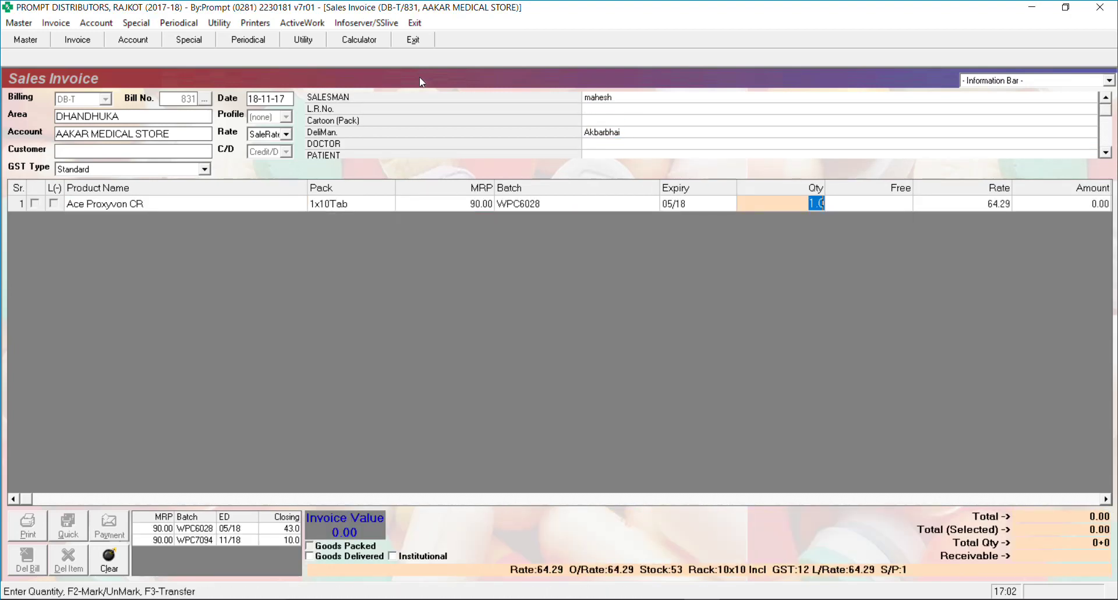
{"action": "type", "text": "10"}
{"action": "key", "text": "Return"}
{"action": "key", "text": "Return"}
{"action": "key", "text": "Return"}
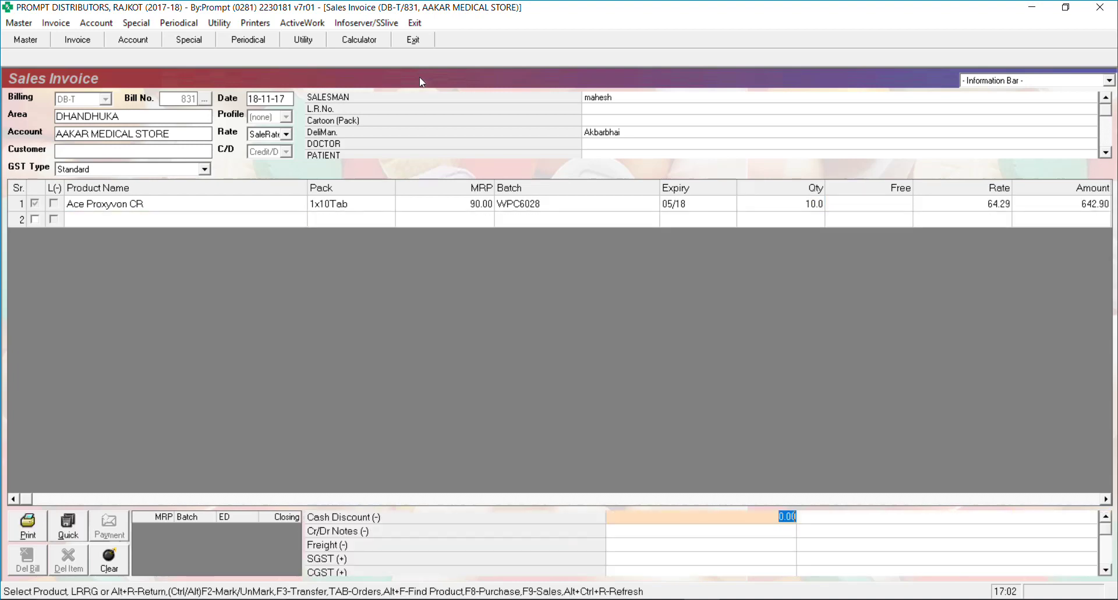
{"action": "key", "text": "Return"}
{"action": "key", "text": "Return"}
{"action": "key", "text": "Return"}
{"action": "key", "text": "Return"}
{"action": "key", "text": "Return"}
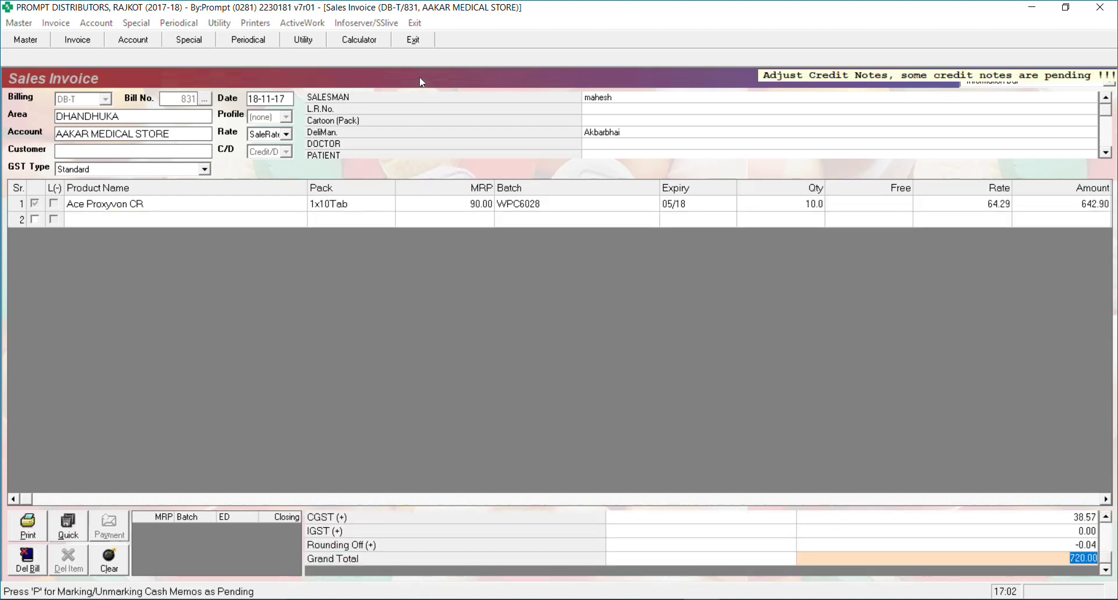
{"action": "key", "text": "Return"}
{"action": "key", "text": "Right"}
{"action": "key", "text": "Return"}
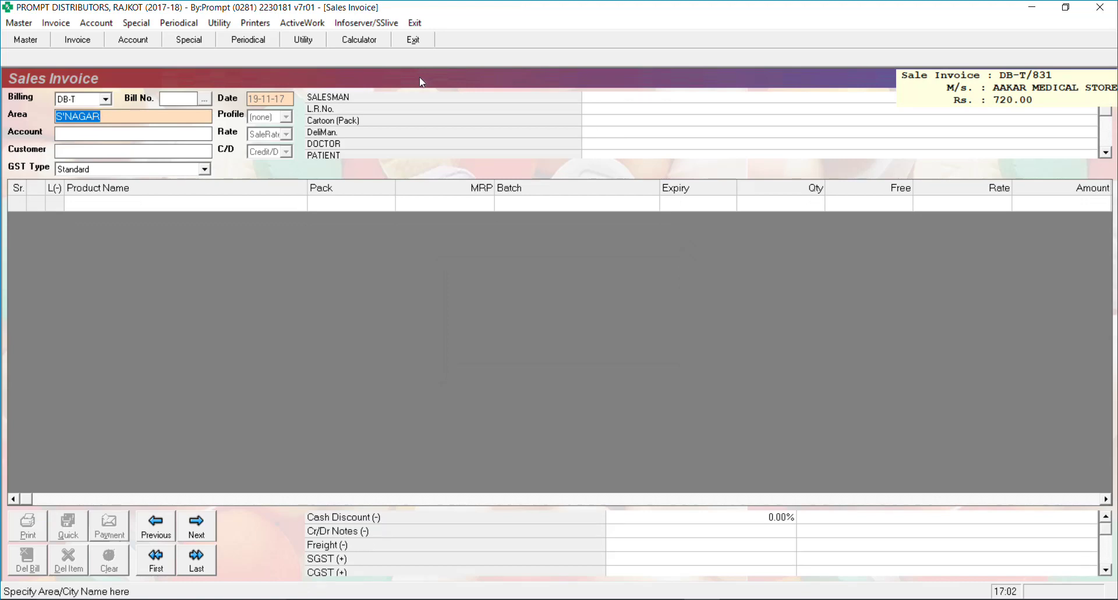
{"action": "key", "text": "Escape"}
Start purchase voucher 43 from ABBOTT HEALTHCARE PVT LTD with reference 22
{"action": "key", "text": "Return"}
{"action": "key", "text": "Return"}
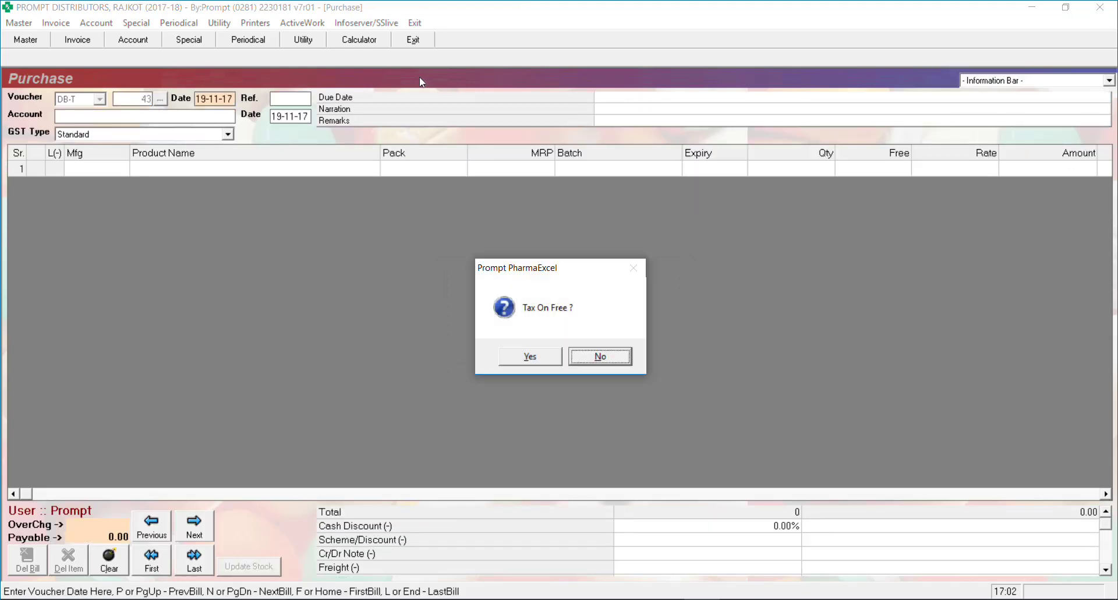
{"action": "key", "text": "Return"}
{"action": "key", "text": "Return"}
{"action": "type", "text": "A"}
{"action": "key", "text": "Return"}
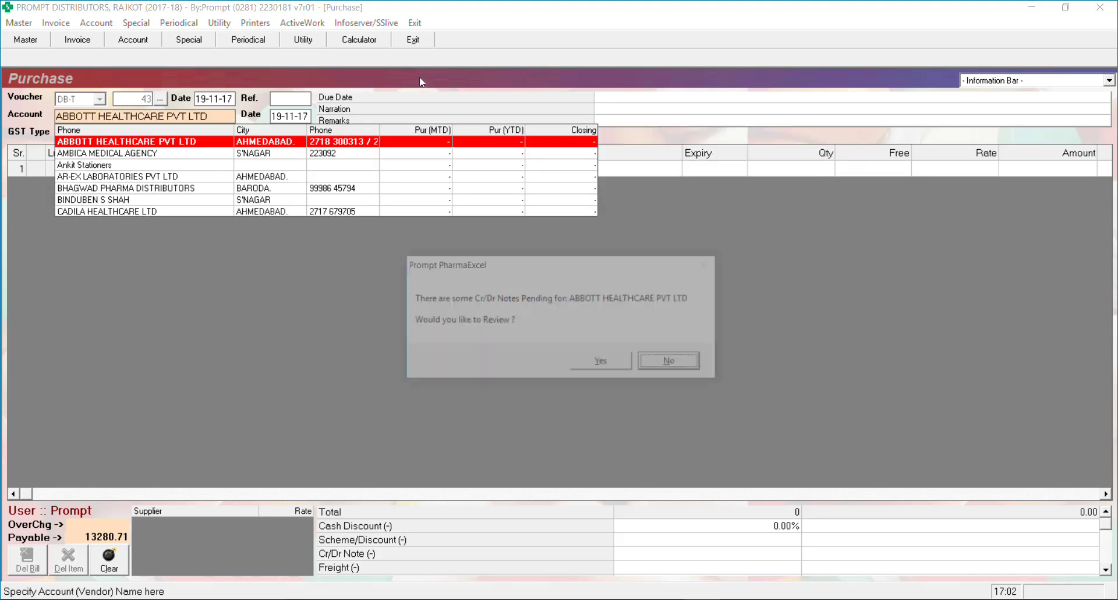
{"action": "key", "text": "Return"}
{"action": "type", "text": "22"}
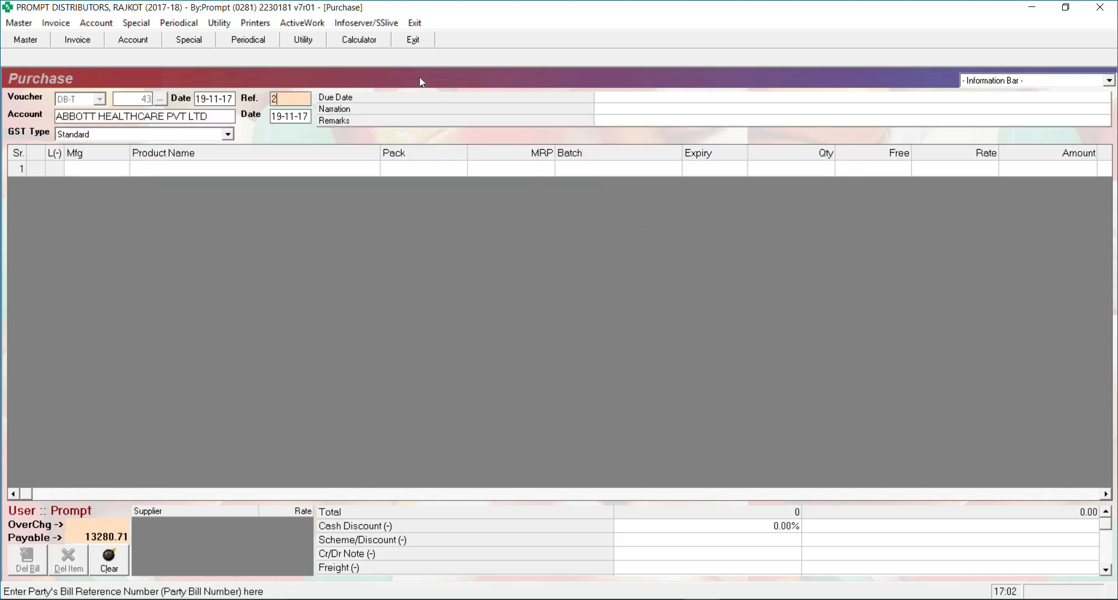
{"action": "key", "text": "Return"}
{"action": "key", "text": "Return"}
Add Ace Proxyvon CR (MRP 90.00), batch WPC6028, expiry 05/18, quantity 100
{"action": "key", "text": "Return"}
{"action": "key", "text": "Return"}
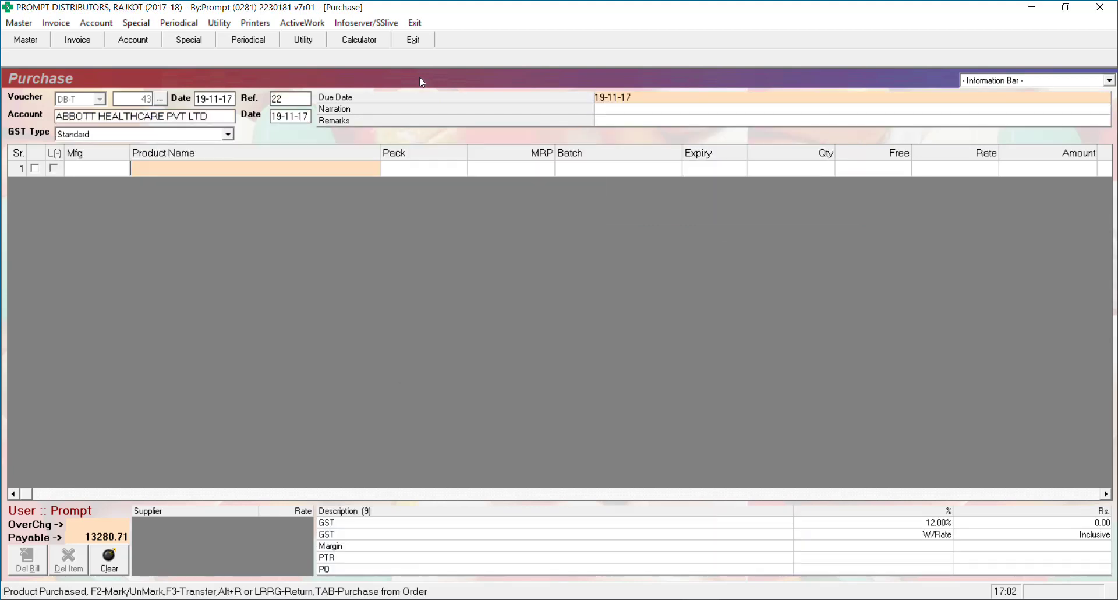
{"action": "type", "text": "a"}
{"action": "key", "text": "Return"}
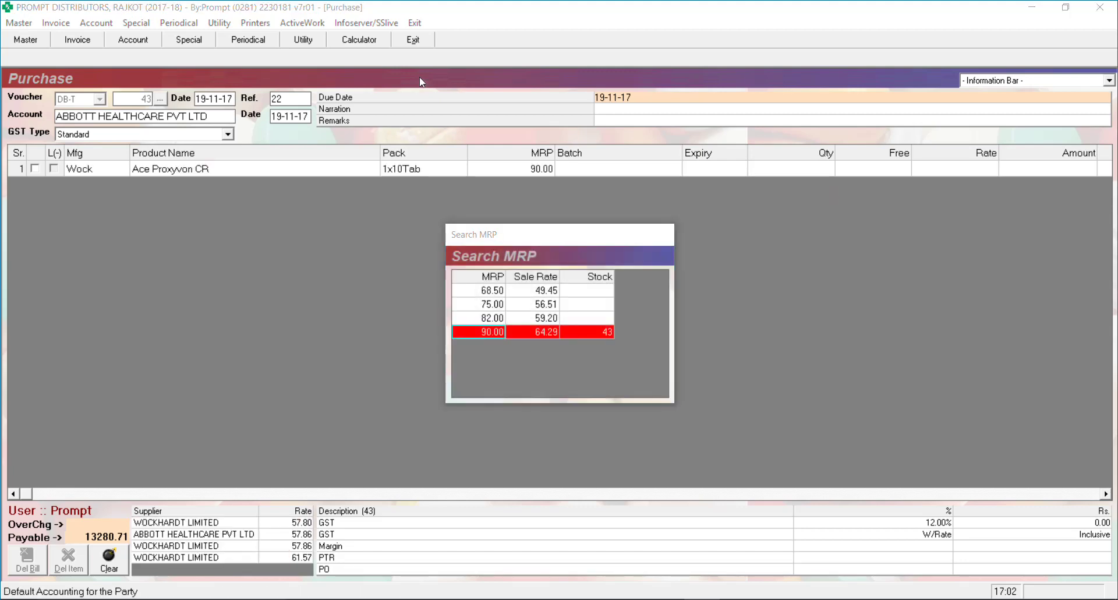
{"action": "key", "text": "Return"}
{"action": "key", "text": "Return"}
{"action": "key", "text": "Return"}
{"action": "key", "text": "Return"}
{"action": "key", "text": "Return"}
{"action": "key", "text": "Return"}
{"action": "key", "text": "Return"}
{"action": "key", "text": "Return"}
{"action": "key", "text": "Return"}
{"action": "key", "text": "Return"}
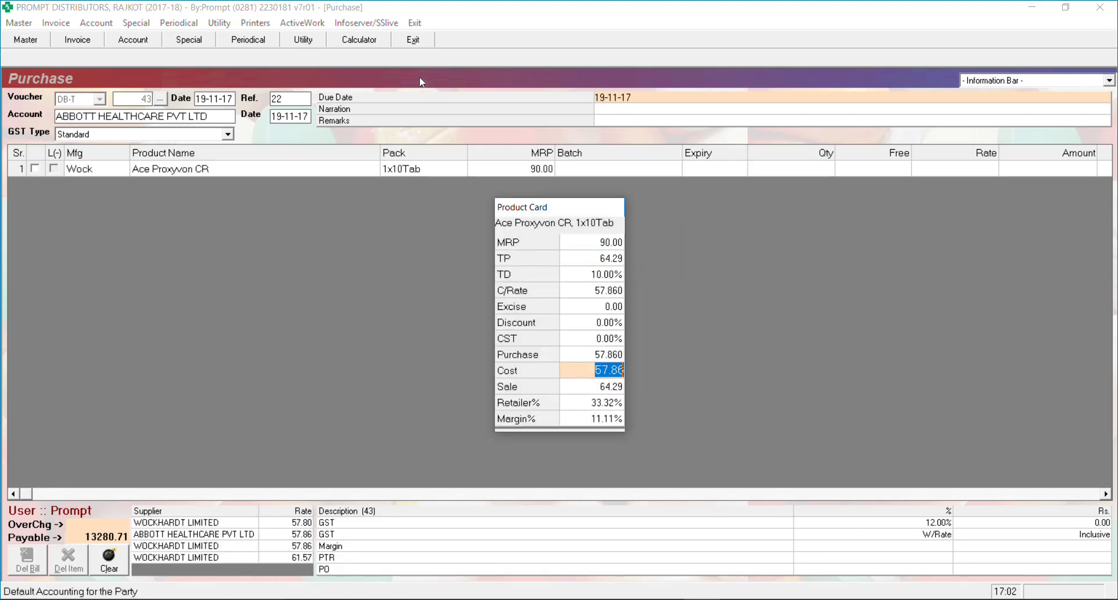
{"action": "key", "text": "Down"}
{"action": "key", "text": "Return"}
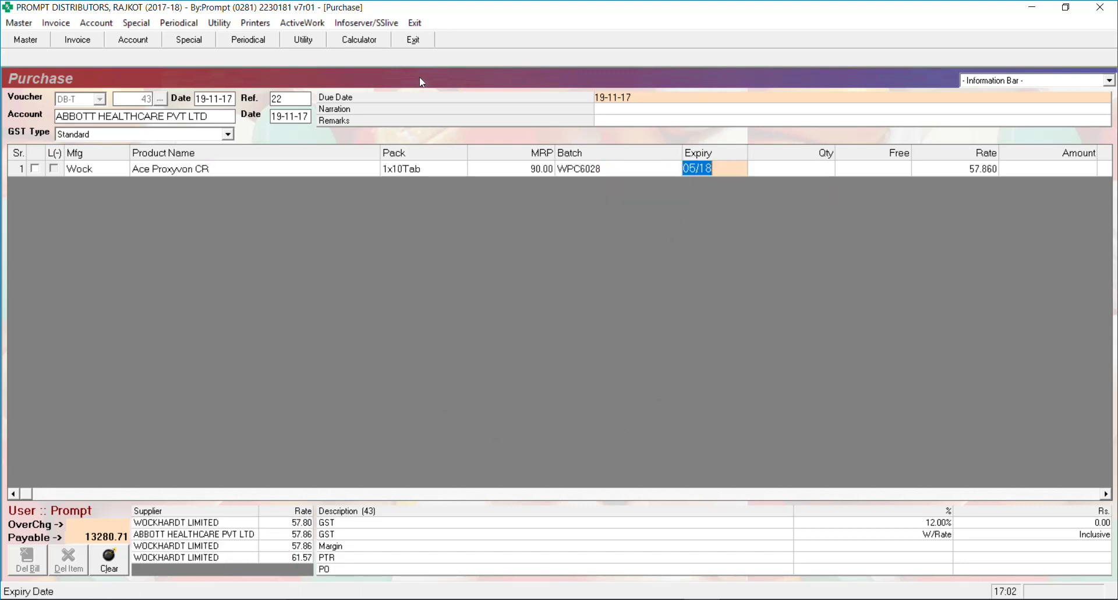
{"action": "key", "text": "Return"}
{"action": "type", "text": "100"}
{"action": "key", "text": "Return"}
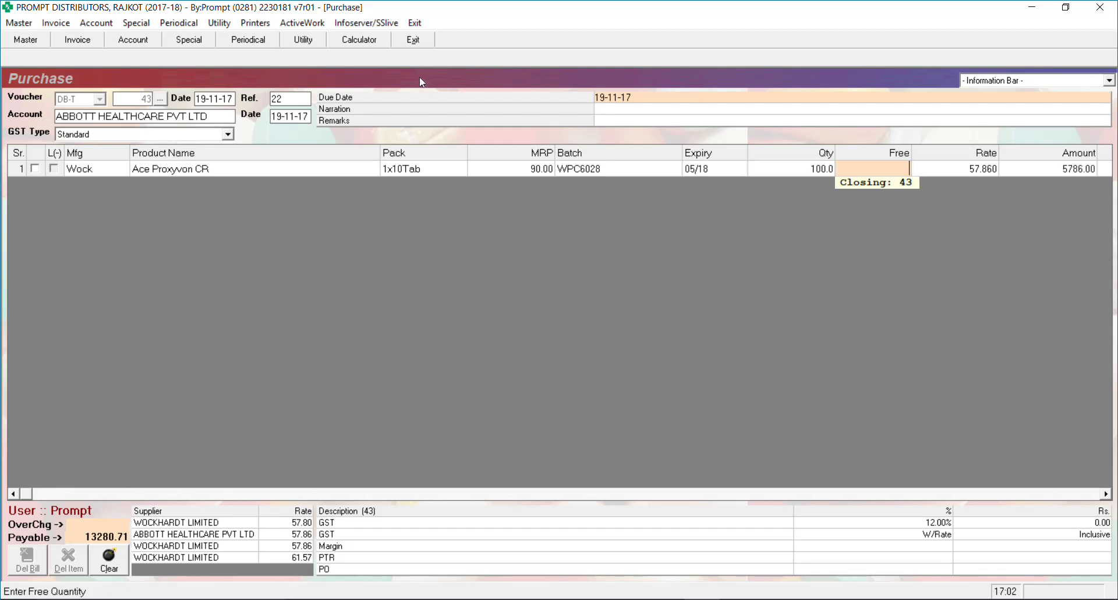
{"action": "key", "text": "Return"}
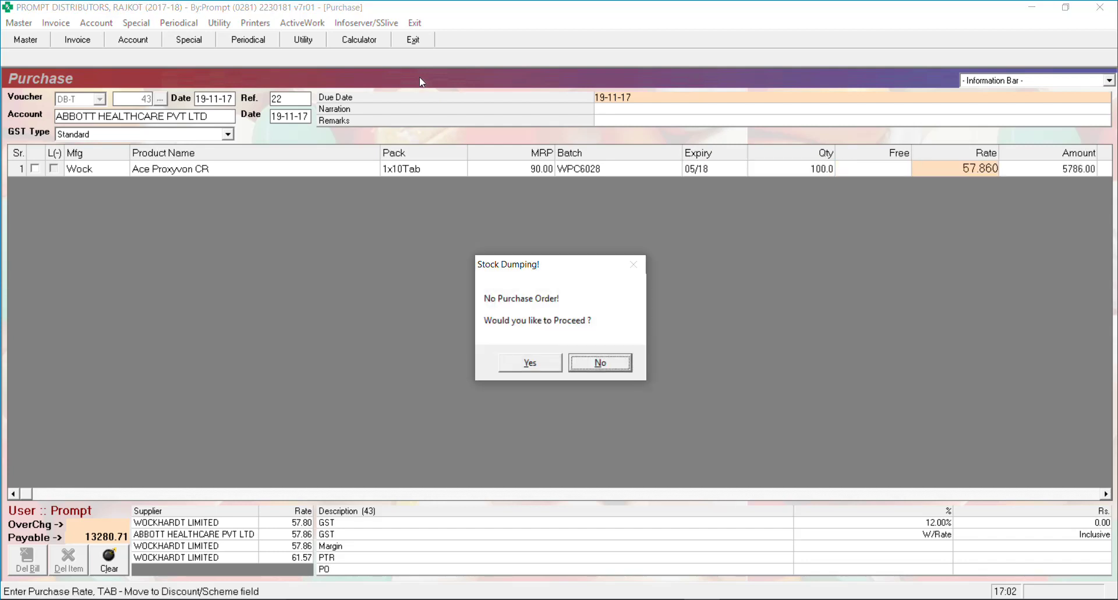
Proceed without a purchase order at rate 57.86 and save the purchase
{"action": "key", "text": "Left"}
{"action": "key", "text": "Return"}
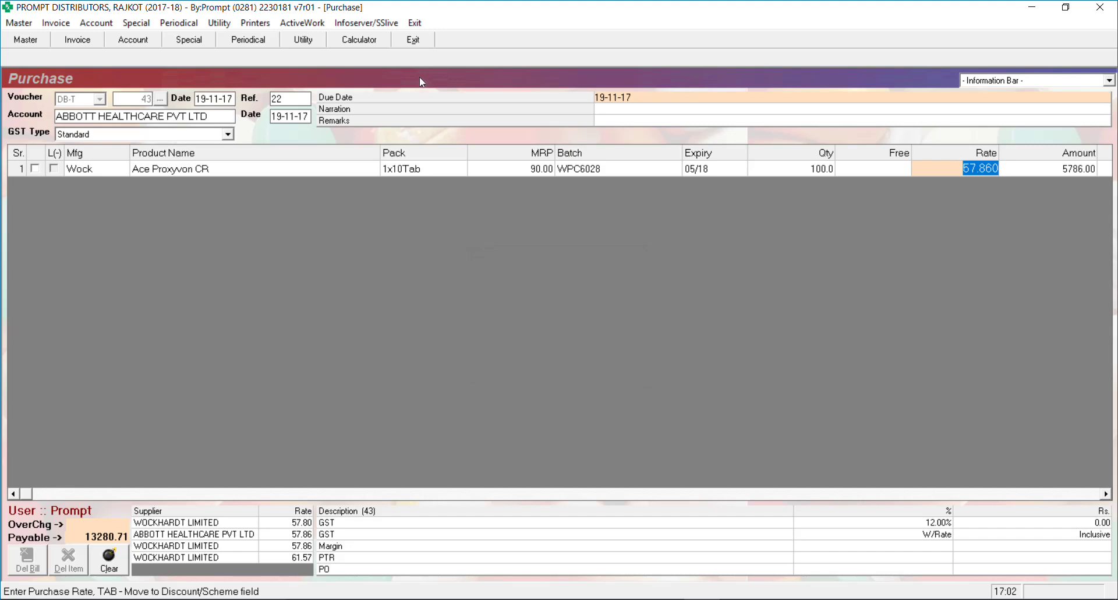
{"action": "key", "text": "Tab"}
{"action": "key", "text": "Return"}
{"action": "key", "text": "Return"}
{"action": "key", "text": "Return"}
{"action": "key", "text": "Return"}
{"action": "key", "text": "Return"}
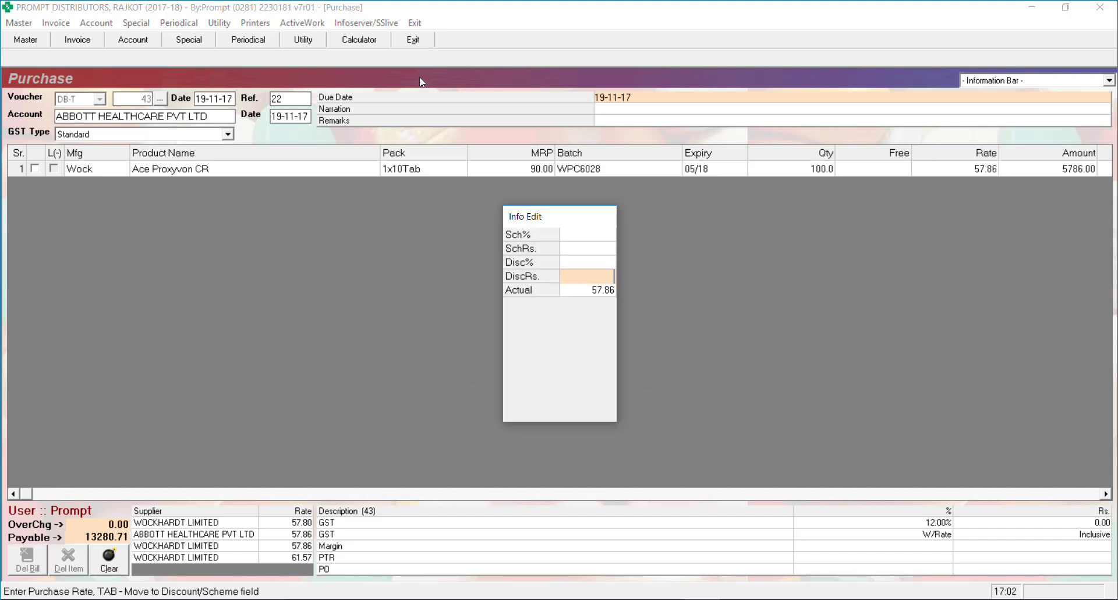
{"action": "key", "text": "Return"}
{"action": "key", "text": "Return"}
{"action": "key", "text": "Return"}
{"action": "key", "text": "Return"}
{"action": "key", "text": "Return"}
{"action": "key", "text": "Return"}
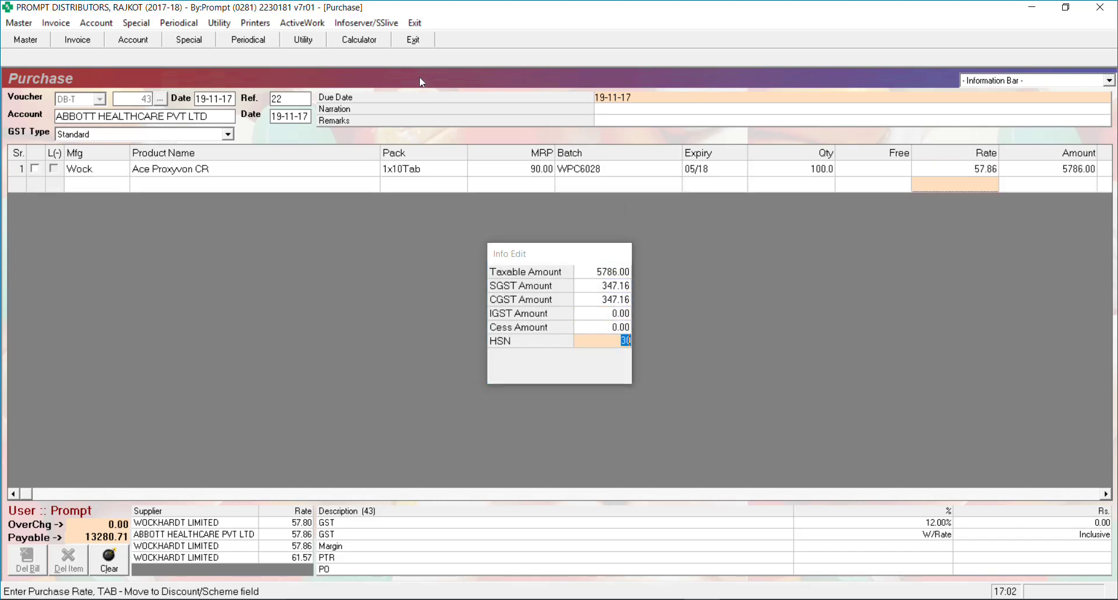
{"action": "key", "text": "Return"}
{"action": "key", "text": "Return"}
{"action": "key", "text": "Return"}
{"action": "key", "text": "Return"}
{"action": "key", "text": "Return"}
{"action": "key", "text": "Return"}
{"action": "key", "text": "Return"}
{"action": "key", "text": "Return"}
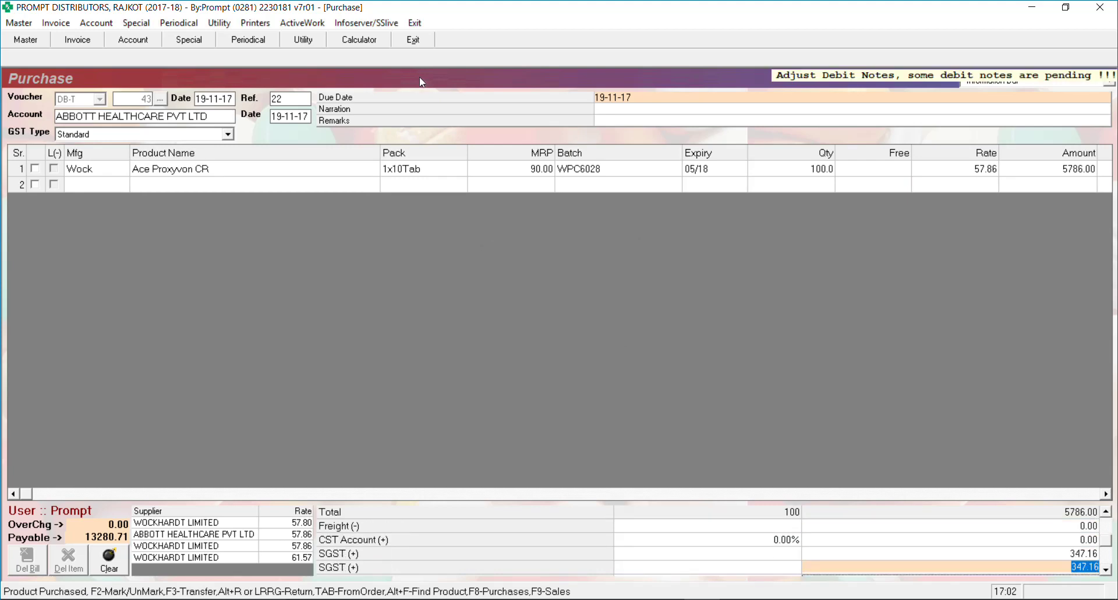
{"action": "key", "text": "Return"}
{"action": "key", "text": "Return"}
{"action": "key", "text": "Return"}
{"action": "key", "text": "Return"}
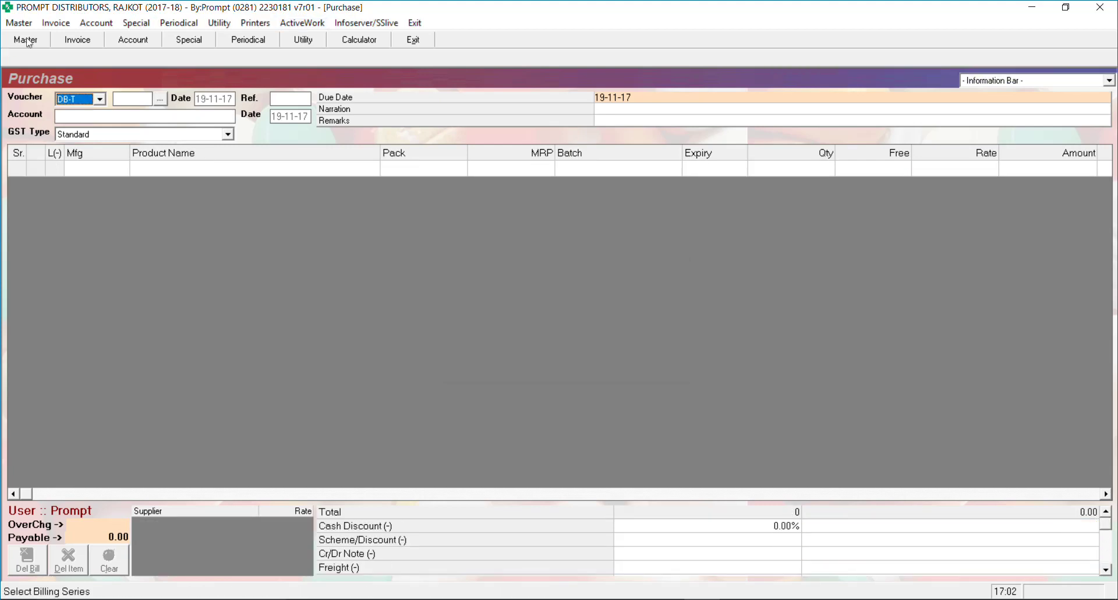
Regenerate the GSTR-3B return for 01-11-17 to 30-11-17
{"action": "left_click", "coordinate": [103, 25]}
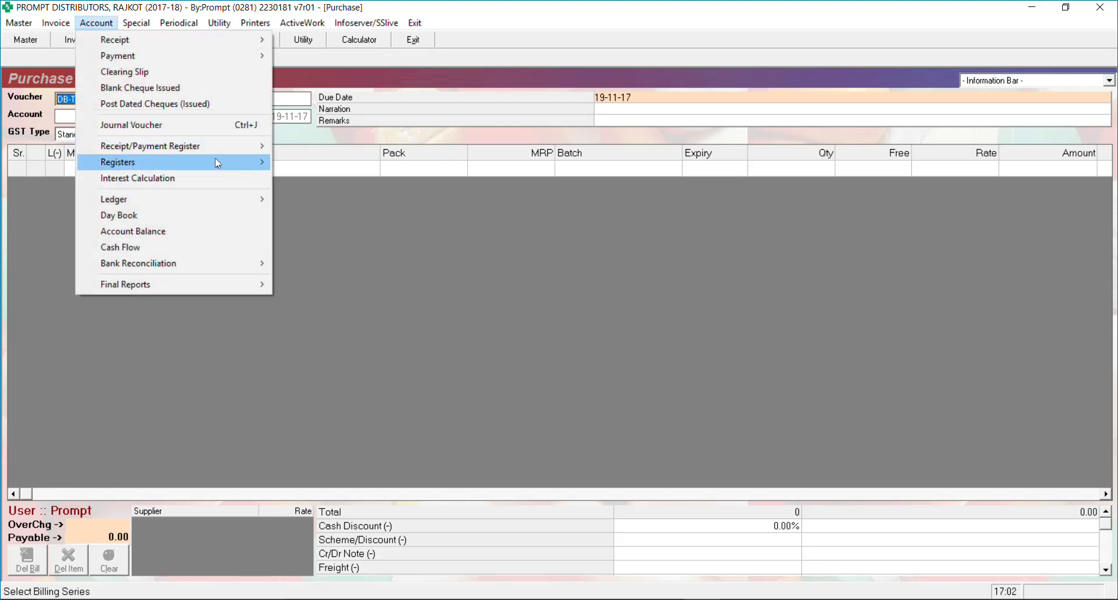
{"action": "mouse_move", "coordinate": [220, 162]}
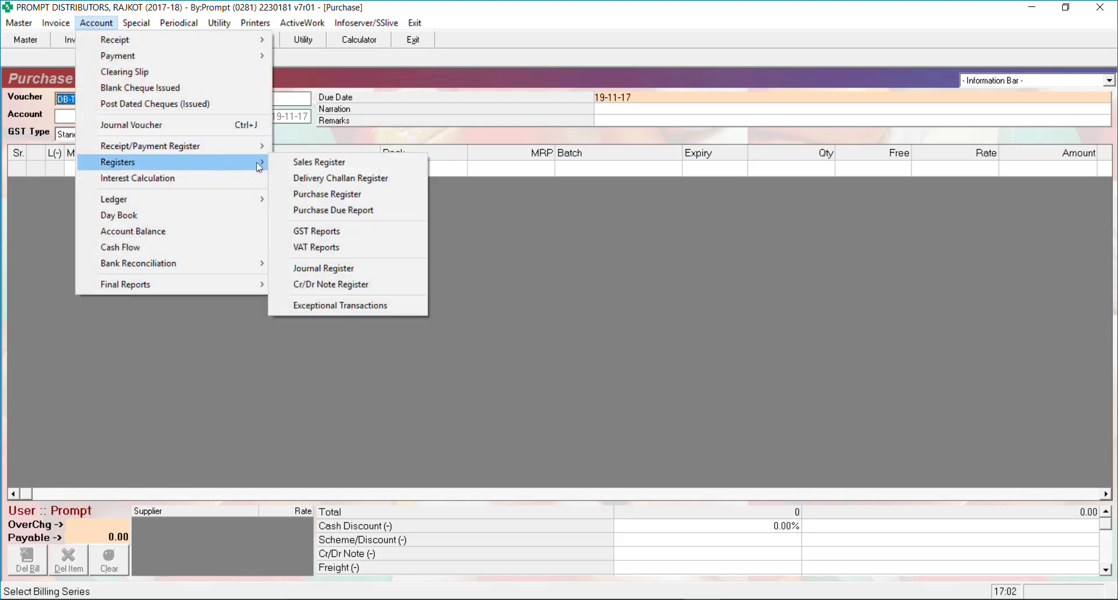
{"action": "left_click", "coordinate": [336, 233]}
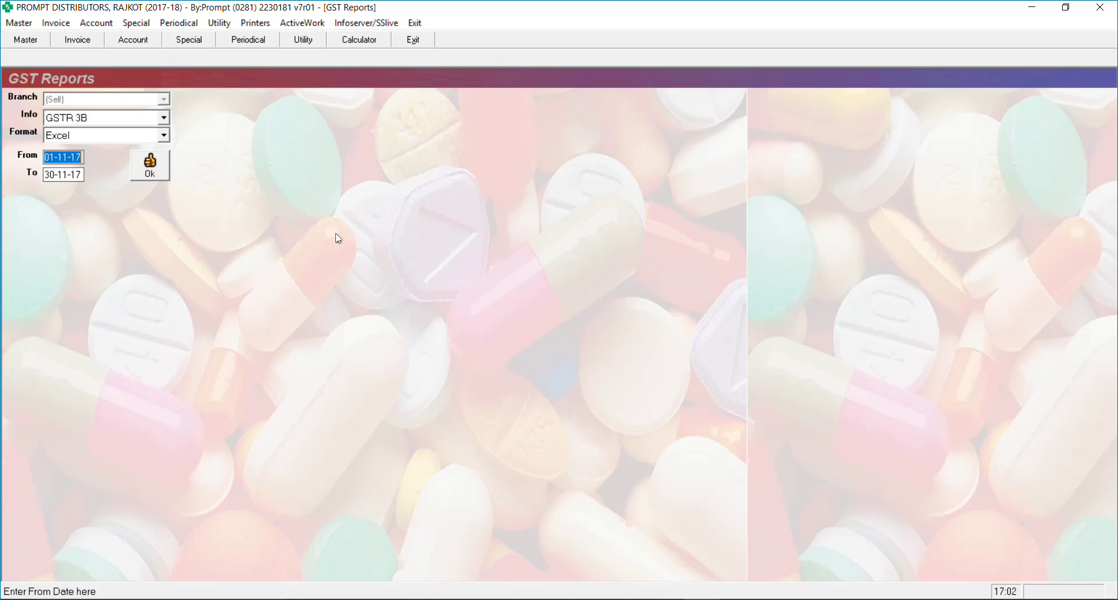
{"action": "key", "text": "Return"}
{"action": "key", "text": "Return"}
{"action": "key", "text": "Return"}
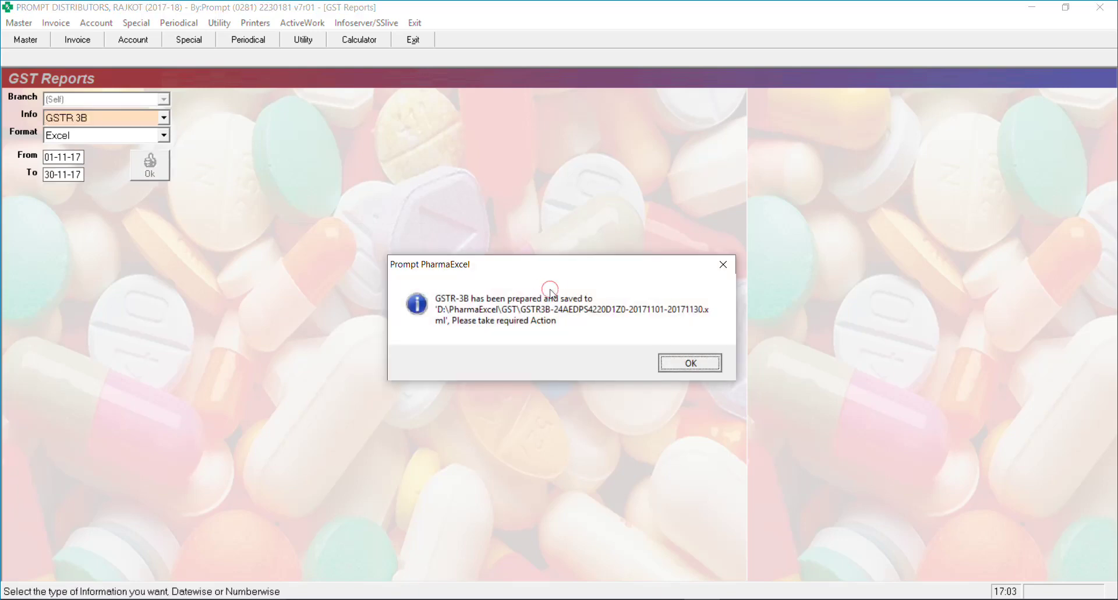
{"action": "left_click", "coordinate": [689, 363]}
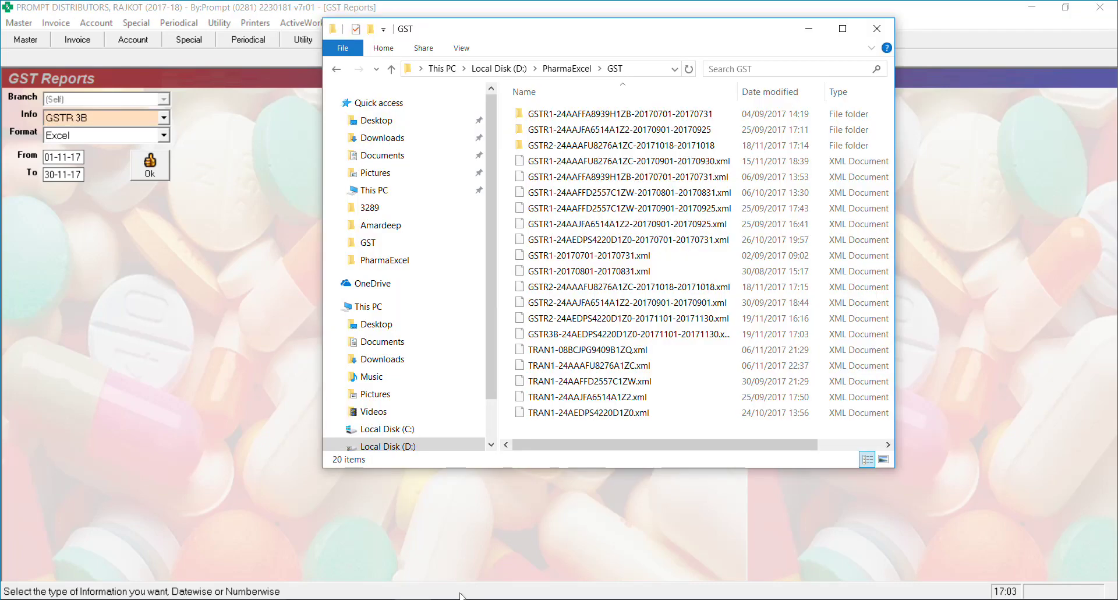
Open the newly saved GSTR3B xml file with Excel 2016
{"action": "left_click", "coordinate": [584, 334]}
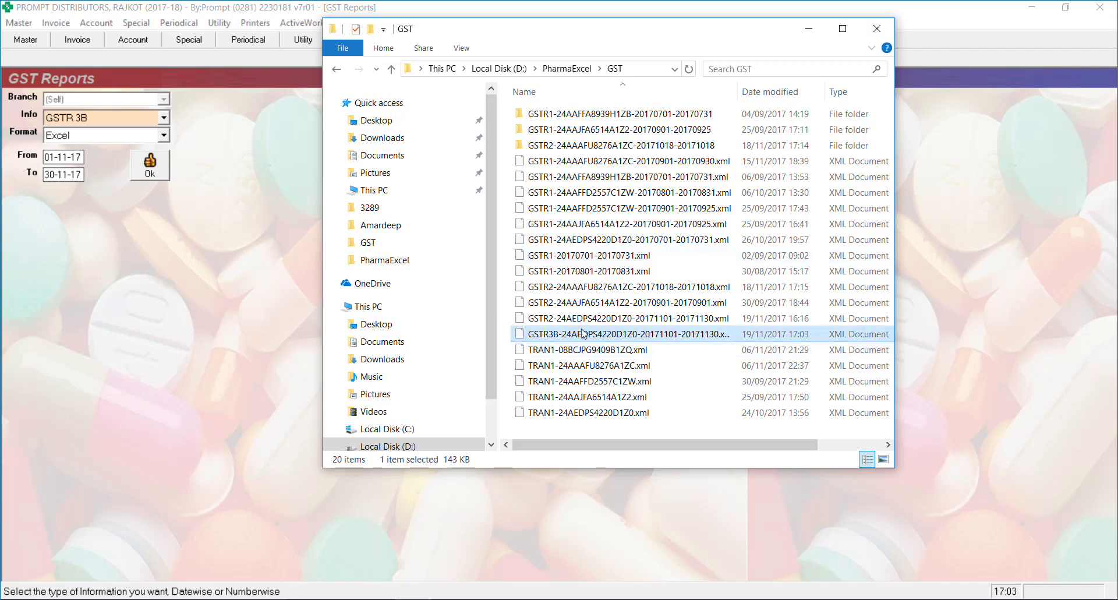
{"action": "right_click", "coordinate": [583, 330]}
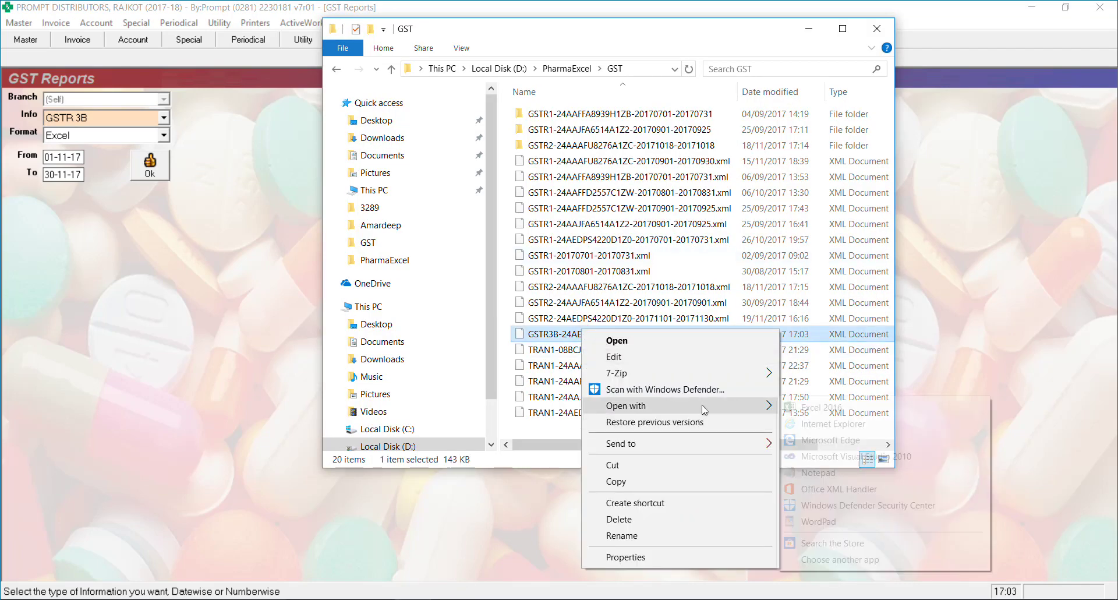
{"action": "mouse_move", "coordinate": [762, 405]}
{"action": "left_click", "coordinate": [827, 408]}
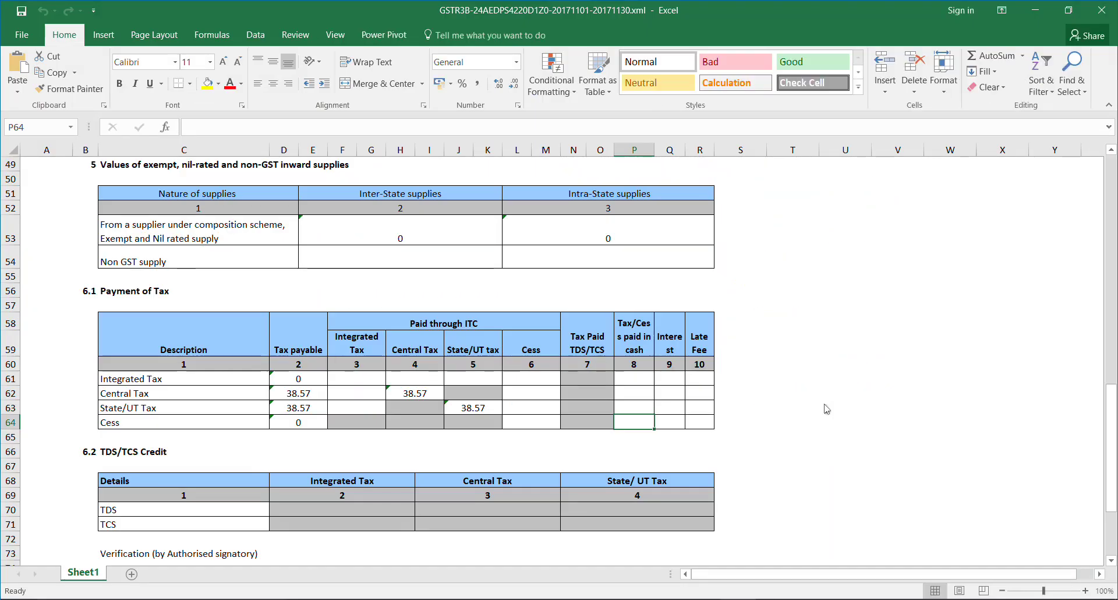
Check outward supplies: taxable value 642.9, central and State/UT tax 38.57 each
{"action": "left_click", "coordinate": [423, 295]}
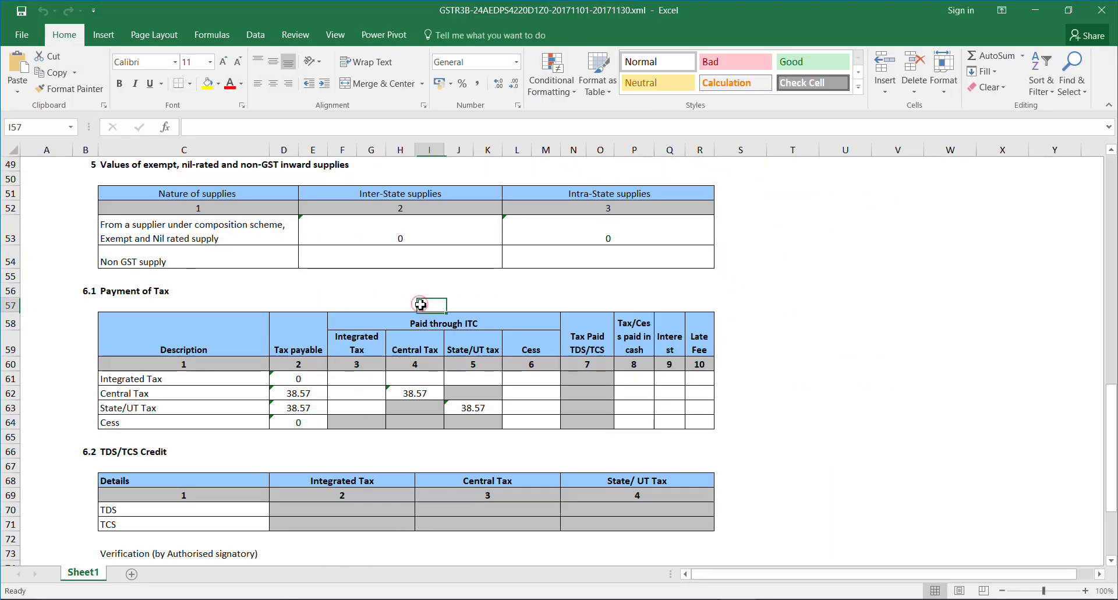
{"action": "key", "text": "Up"}
{"action": "key", "text": "Up"}
{"action": "key", "text": "Up"}
{"action": "key", "text": "Up"}
{"action": "key", "text": "Up"}
{"action": "key", "text": "Up"}
{"action": "key", "text": "Up"}
{"action": "key", "text": "Up"}
{"action": "key", "text": "Up"}
{"action": "key", "text": "Up"}
{"action": "key", "text": "Up"}
{"action": "key", "text": "Up"}
{"action": "key", "text": "Up"}
{"action": "key", "text": "Up"}
{"action": "key", "text": "Up"}
{"action": "key", "text": "Up"}
{"action": "key", "text": "Up"}
{"action": "key", "text": "Up"}
{"action": "key", "text": "Up"}
{"action": "key", "text": "Up"}
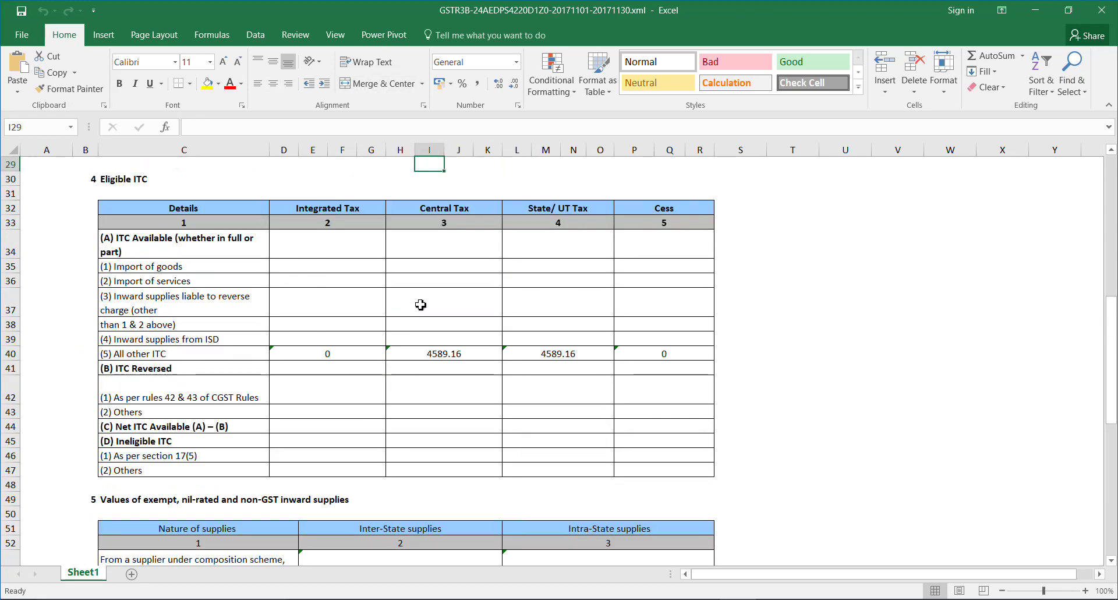
{"action": "key", "text": "Down"}
{"action": "key", "text": "Down"}
{"action": "key", "text": "Down"}
{"action": "key", "text": "Down"}
{"action": "key", "text": "Down"}
{"action": "key", "text": "Down"}
{"action": "key", "text": "Down"}
{"action": "key", "text": "Down"}
{"action": "key", "text": "Down"}
{"action": "key", "text": "Down"}
{"action": "key", "text": "Down"}
{"action": "key", "text": "Down"}
{"action": "key", "text": "Down"}
{"action": "key", "text": "Down"}
{"action": "key", "text": "Down"}
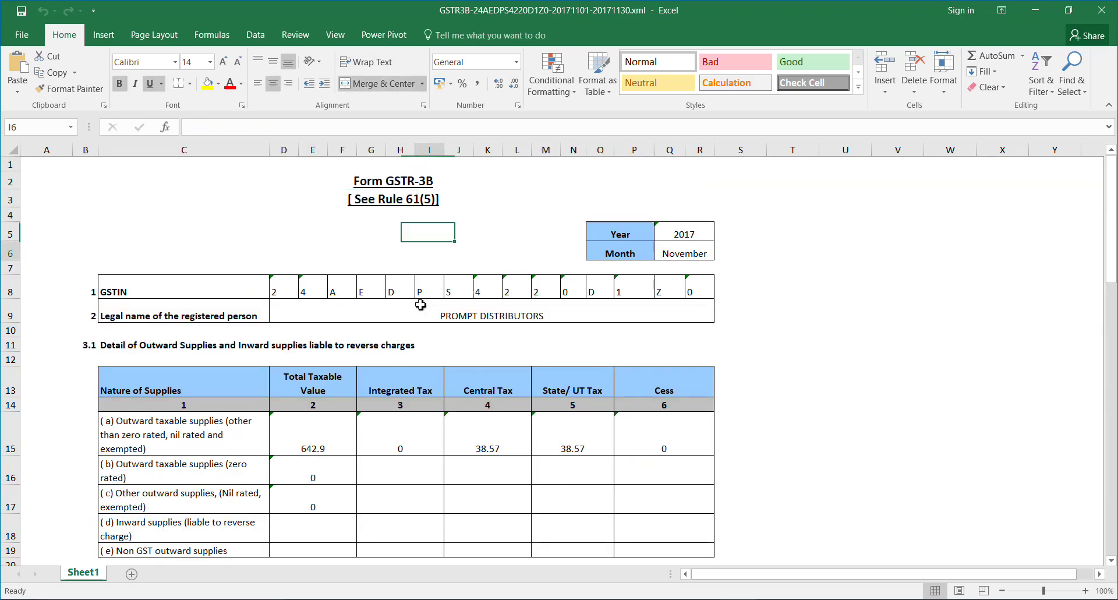
{"action": "key", "text": "Up"}
{"action": "key", "text": "Left"}
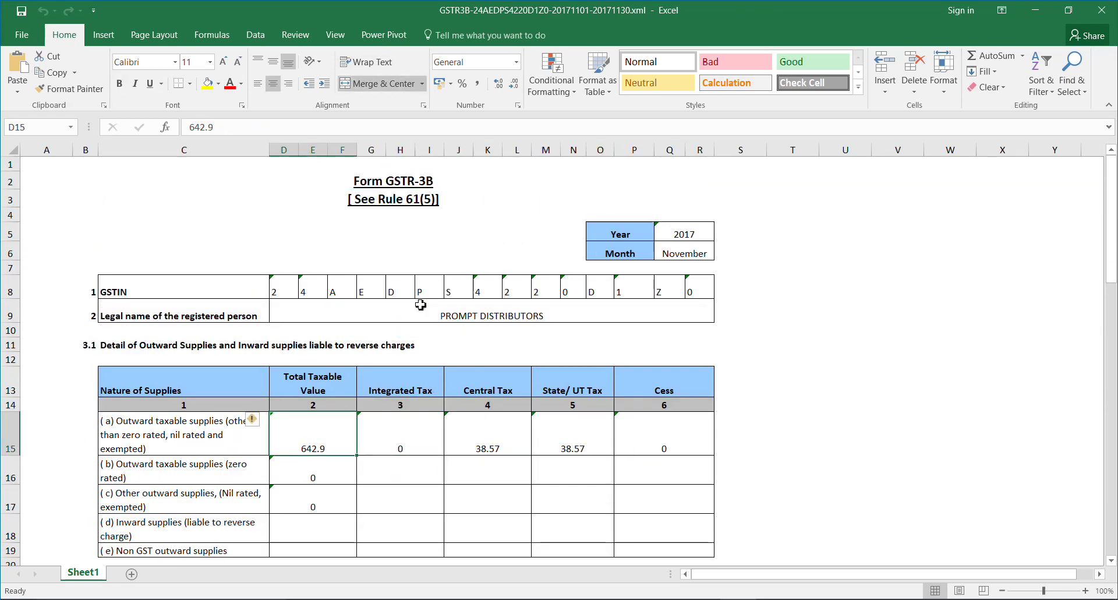
{"action": "key", "text": "Right"}
{"action": "key", "text": "Right"}
{"action": "key", "text": "Right"}
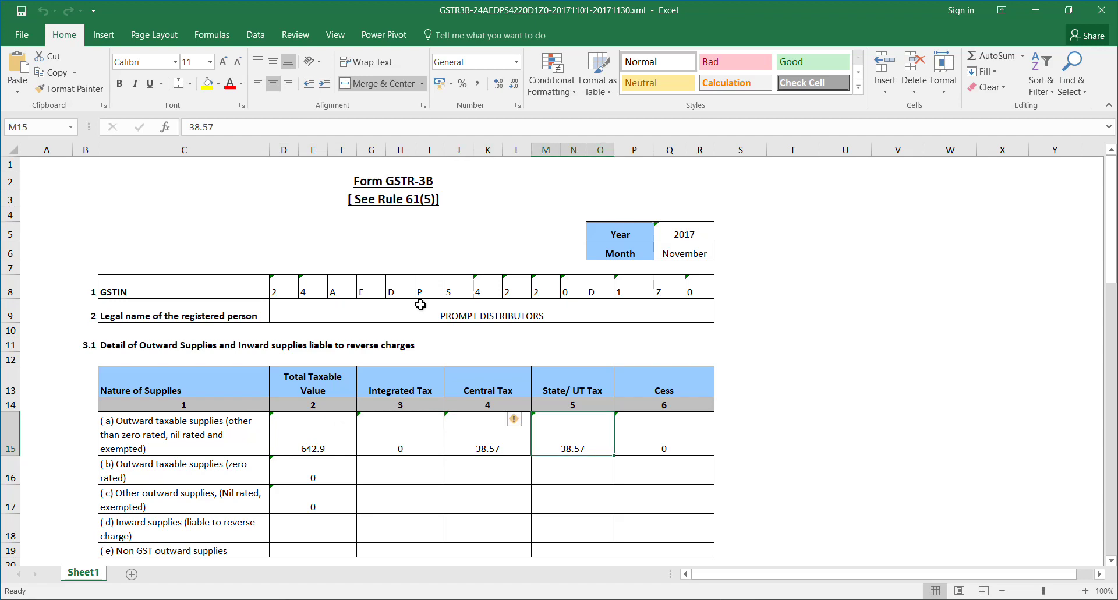
{"action": "key", "text": "Left"}
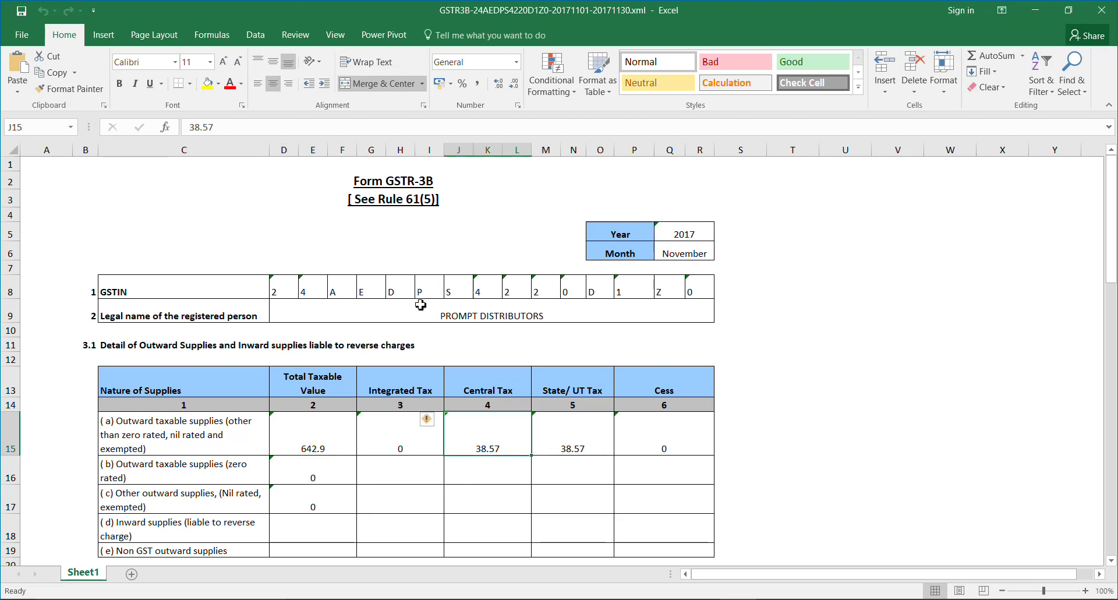
{"action": "key", "text": "Right"}
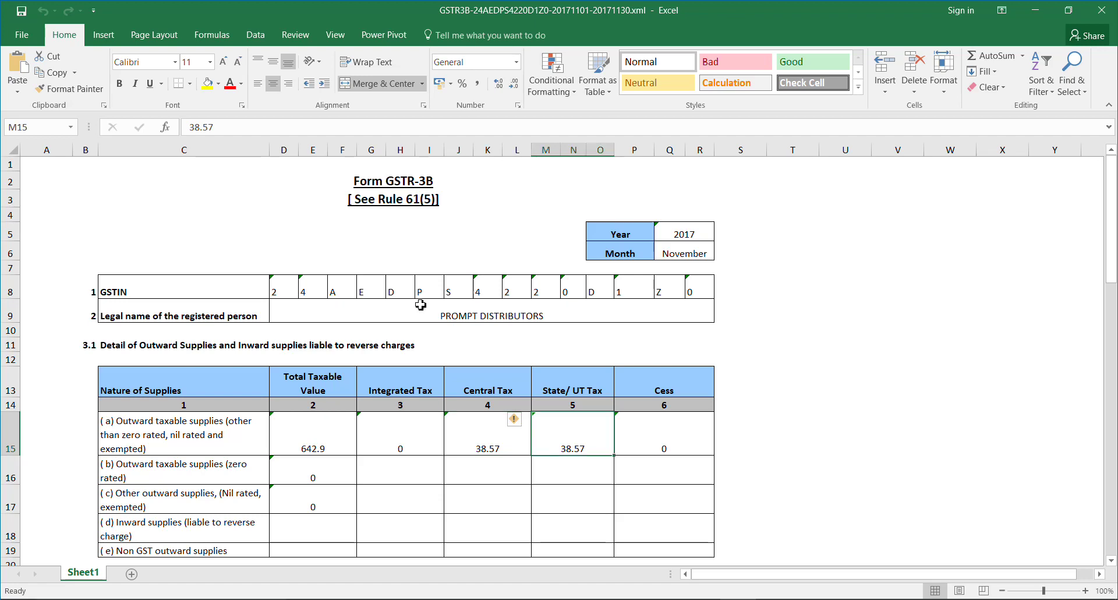
Check the All other ITC amount of 4589.16 in the Eligible ITC section
{"action": "key", "text": "Left"}
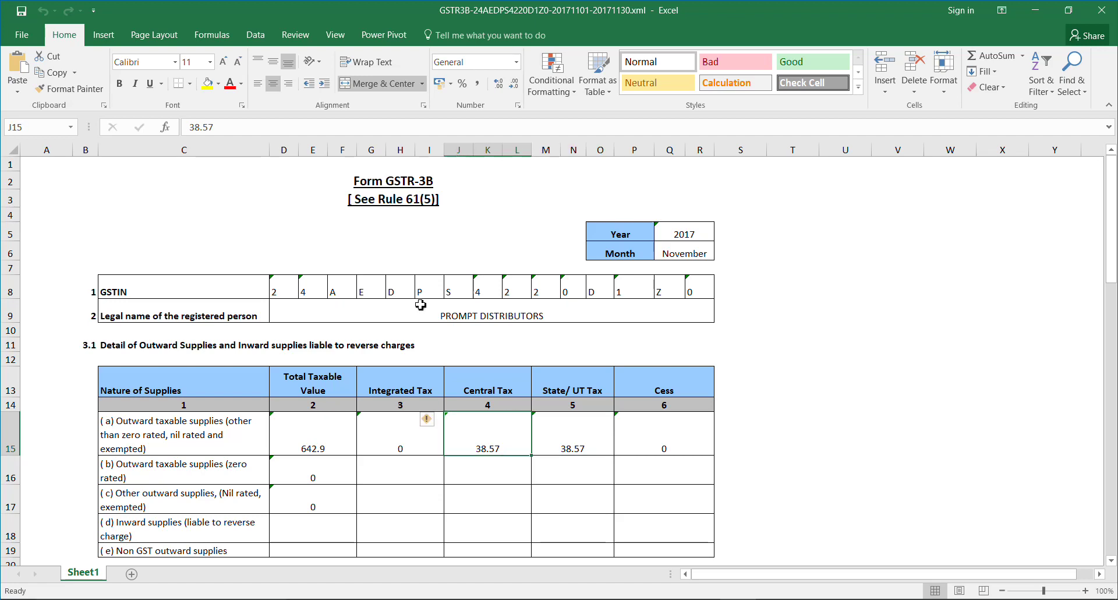
{"action": "key", "text": "Down"}
{"action": "key", "text": "Down"}
{"action": "key", "text": "Down"}
{"action": "key", "text": "Down"}
{"action": "key", "text": "Down"}
{"action": "key", "text": "Down"}
{"action": "key", "text": "Down"}
{"action": "key", "text": "Down"}
{"action": "key", "text": "Down"}
{"action": "key", "text": "Down"}
{"action": "key", "text": "Down"}
{"action": "key", "text": "Down"}
{"action": "key", "text": "Down"}
{"action": "key", "text": "Down"}
{"action": "key", "text": "Down"}
{"action": "key", "text": "Down"}
{"action": "key", "text": "Down"}
{"action": "key", "text": "Down"}
{"action": "key", "text": "Down"}
{"action": "key", "text": "Down"}
{"action": "key", "text": "Down"}
{"action": "key", "text": "Down"}
{"action": "key", "text": "Down"}
{"action": "key", "text": "Down"}
{"action": "key", "text": "Down"}
{"action": "key", "text": "Down"}
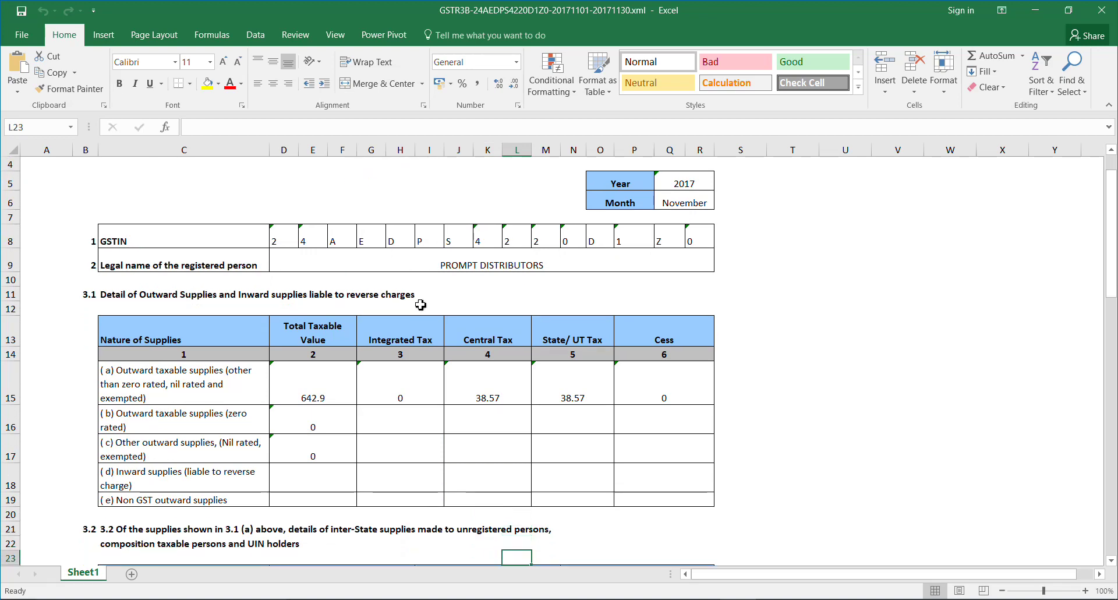
{"action": "key", "text": "Down"}
{"action": "key", "text": "Up"}
{"action": "key", "text": "Up"}
{"action": "key", "text": "Up"}
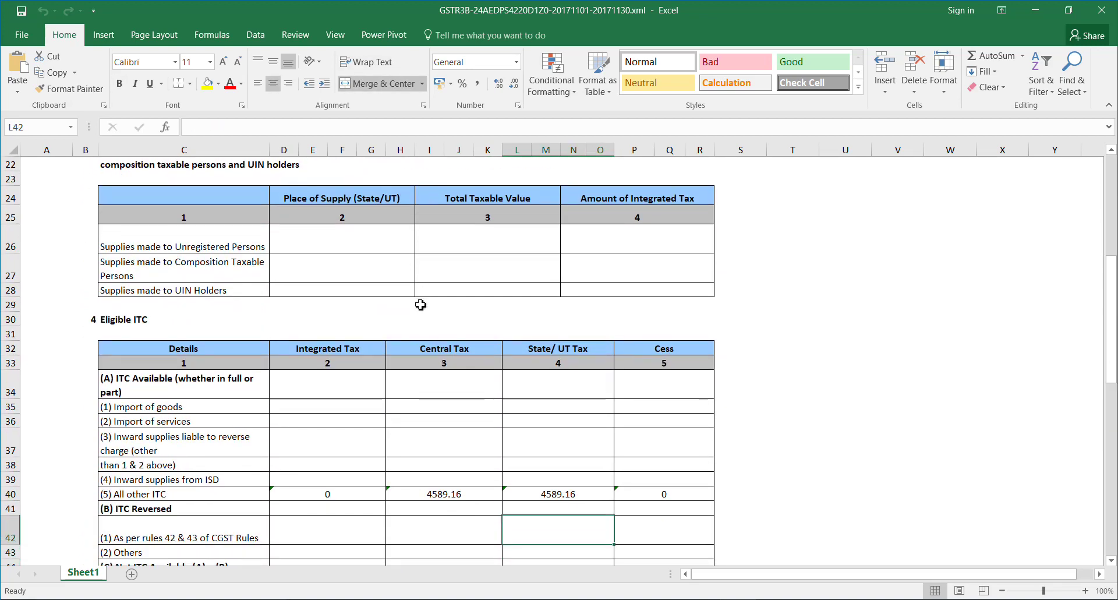
{"action": "key", "text": "Left"}
{"action": "key", "text": "Left"}
{"action": "key", "text": "Right"}
{"action": "key", "text": "Right"}
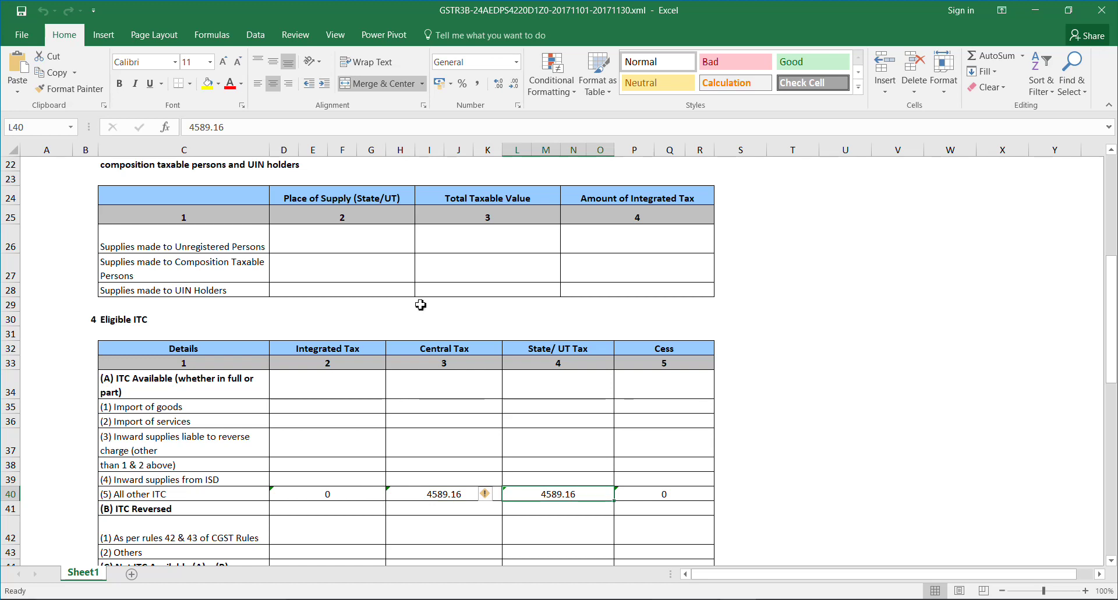
{"action": "key", "text": "alt+Tab"}
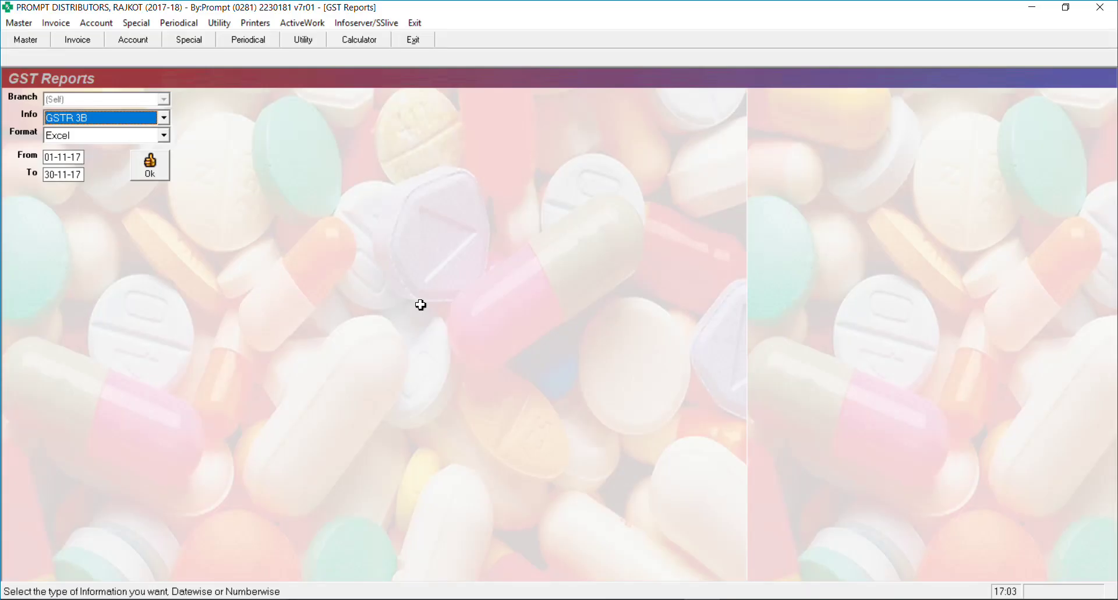
Rerun the 19-11-17 Purchase Register; confirm SGST and CGST 4589.16 each on 52936.00 taxable
{"action": "left_click", "coordinate": [303, 23]}
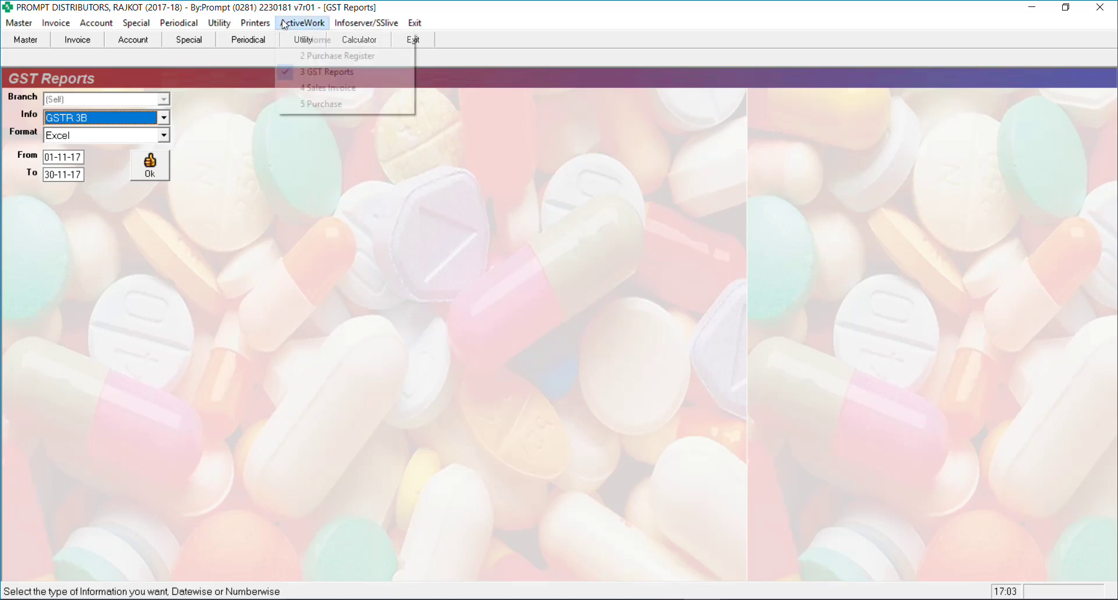
{"action": "key", "text": "Return"}
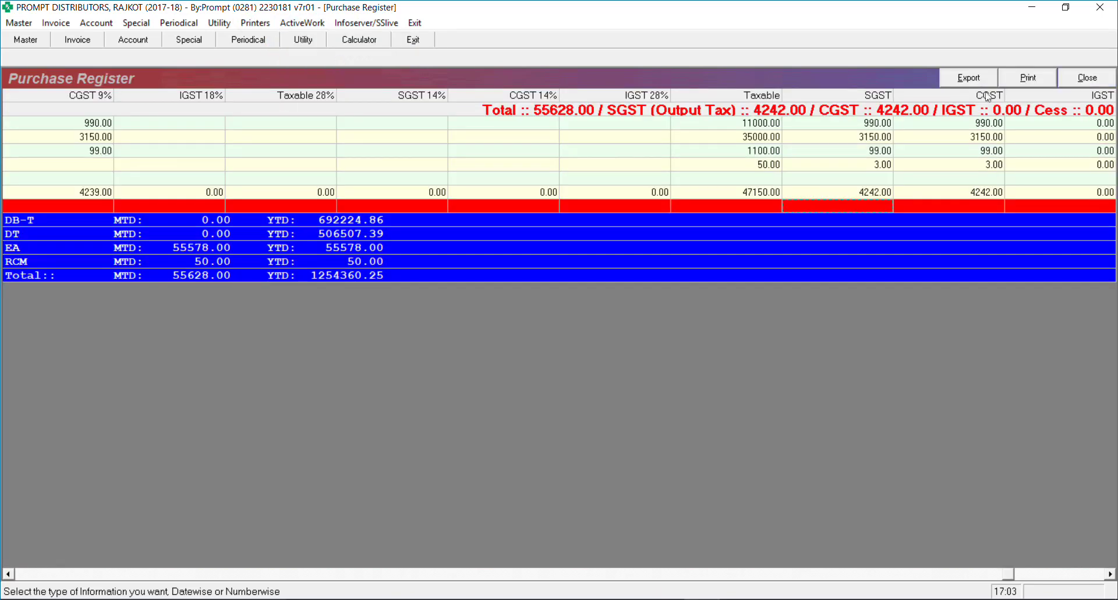
{"action": "key", "text": "Escape"}
{"action": "key", "text": "Return"}
{"action": "key", "text": "Return"}
{"action": "key", "text": "Return"}
{"action": "key", "text": "Return"}
{"action": "key", "text": "Return"}
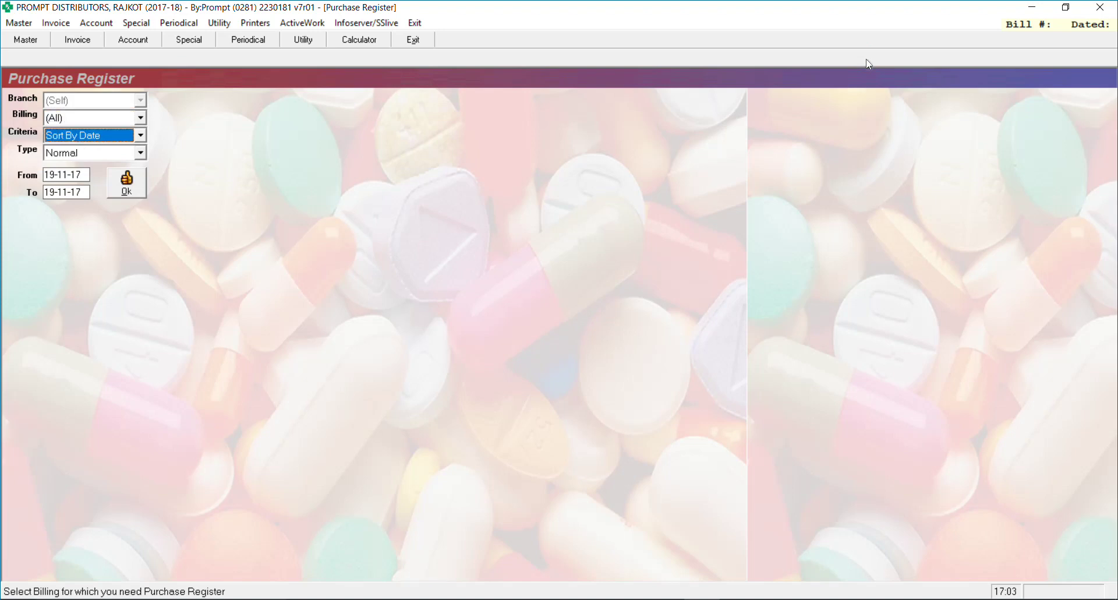
{"action": "key", "text": "Return"}
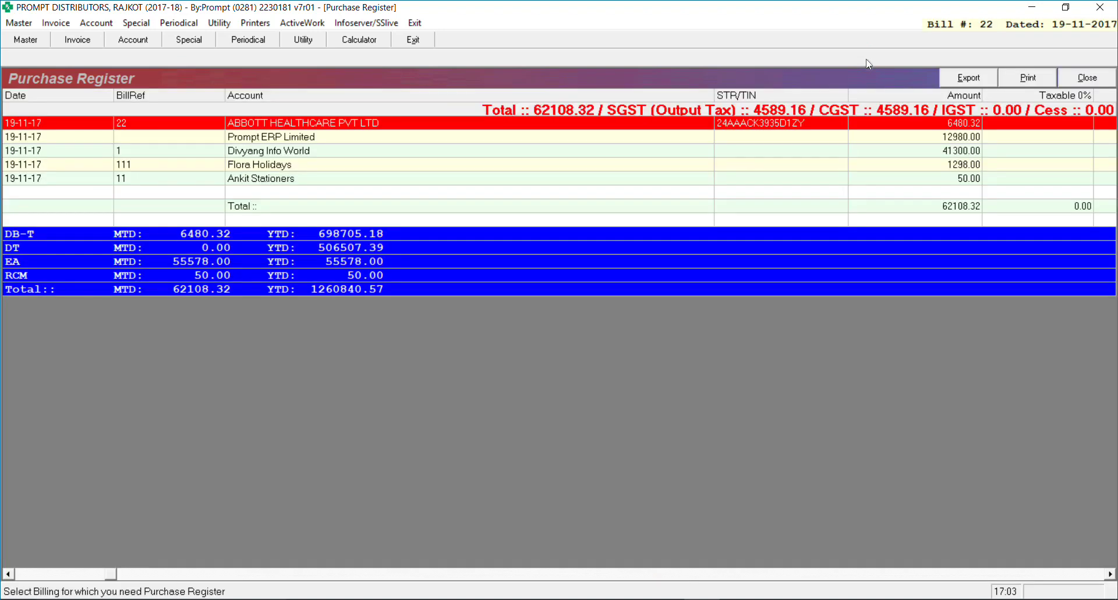
{"action": "key", "text": "Down"}
{"action": "key", "text": "End"}
{"action": "key", "text": "Down"}
{"action": "key", "text": "Down"}
{"action": "key", "text": "Down"}
{"action": "key", "text": "Down"}
{"action": "key", "text": "Down"}
{"action": "key", "text": "Down"}
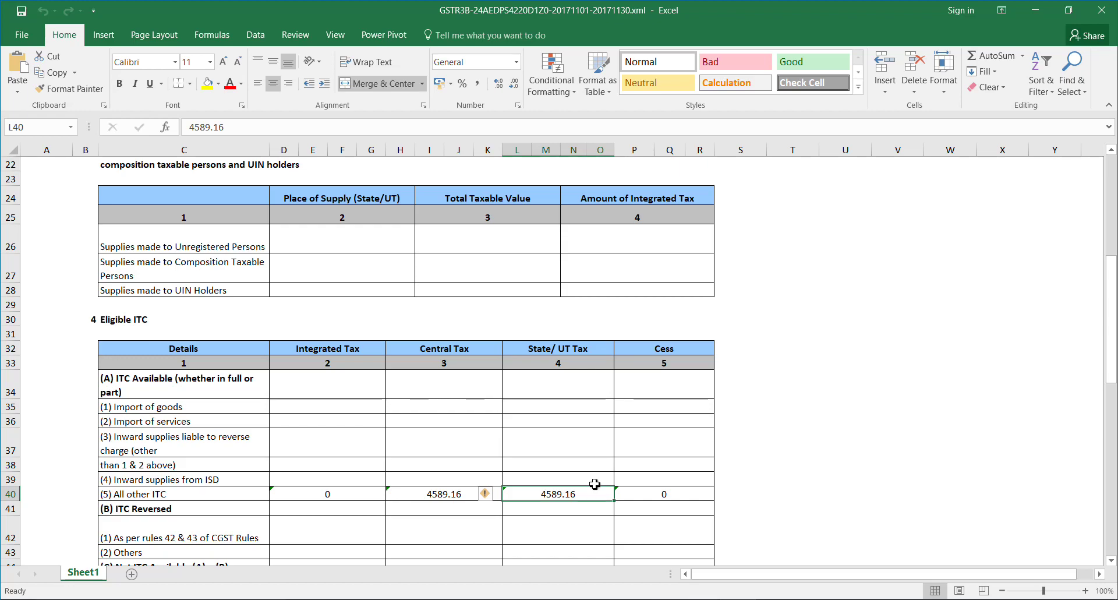
{"action": "key", "text": "alt+Tab"}
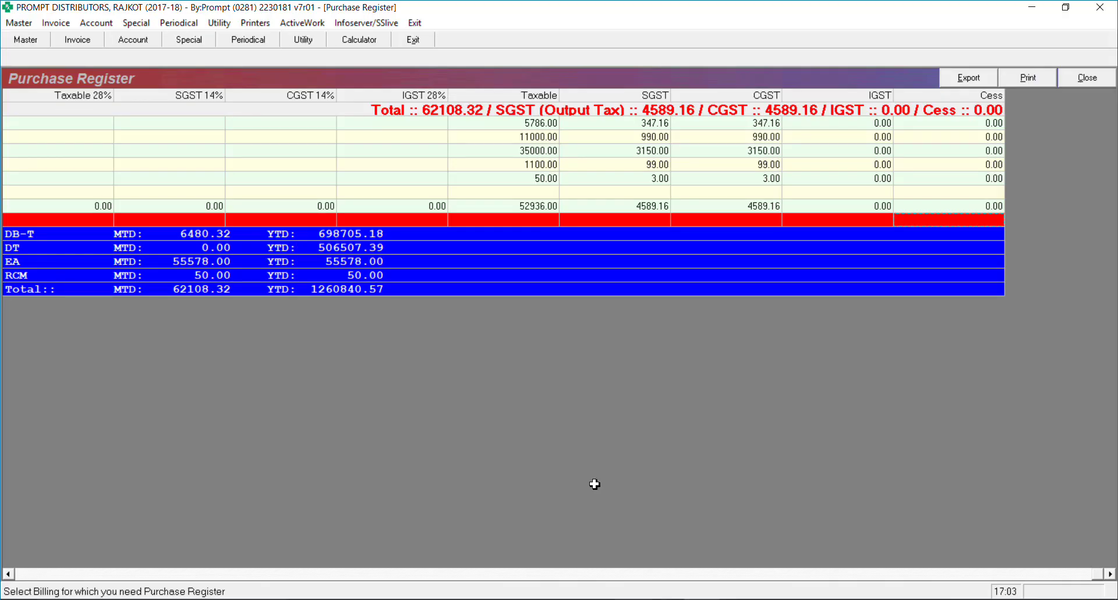
{"action": "key", "text": "alt+Tab"}
{"action": "key", "text": "alt+Tab"}
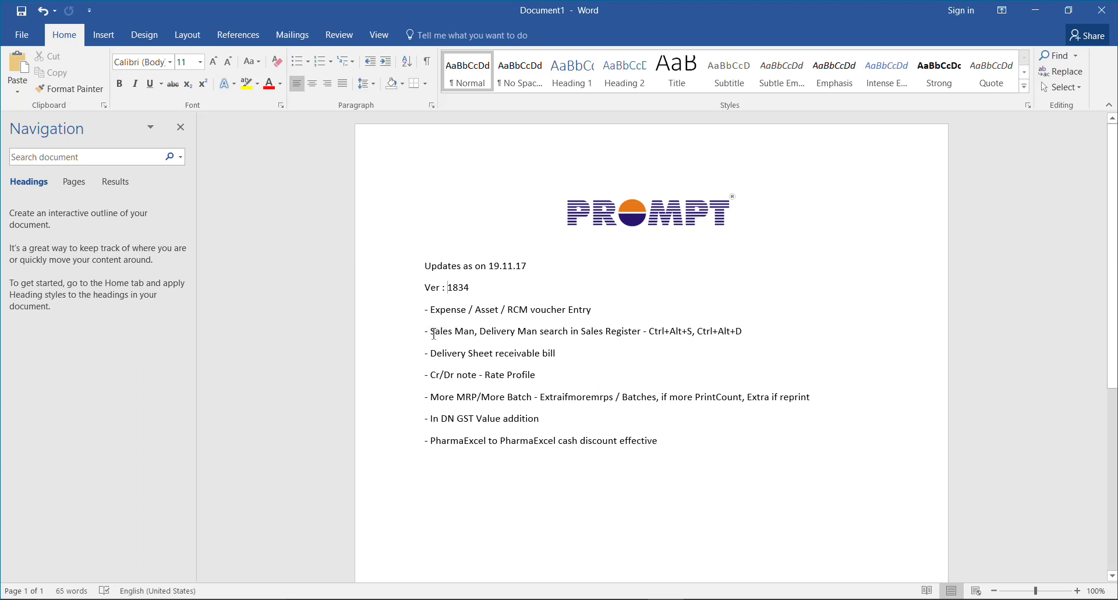
Highlight the 'Sales Man, Delivery Man search in Sales Register' item in the Word update list
{"action": "left_click_drag", "start_coordinate": [432, 333], "coordinate": [638, 334]}
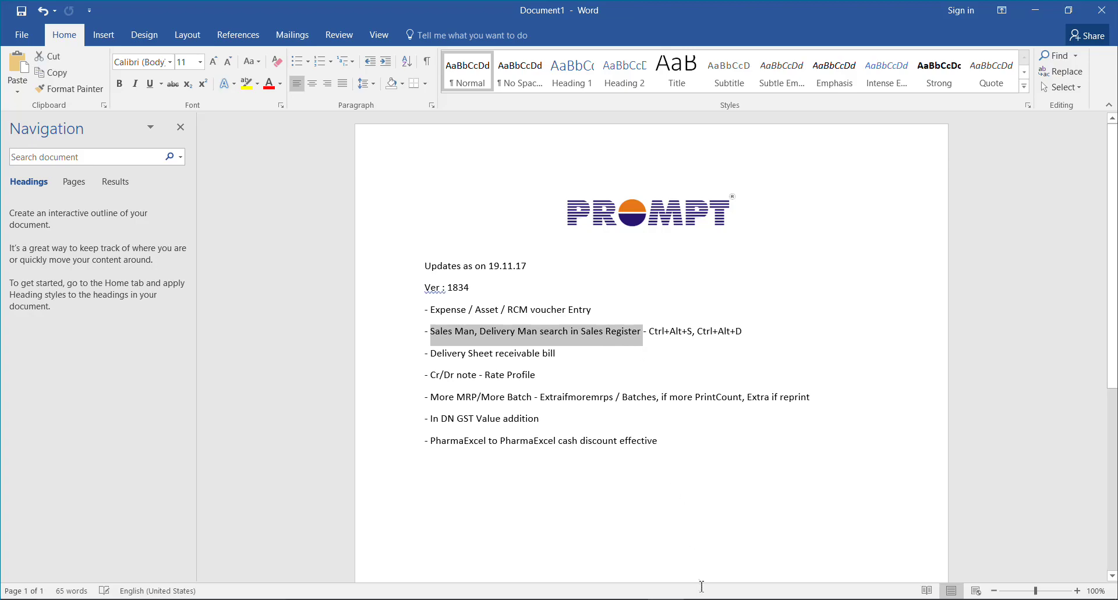
Back in PharmaExcel, open the Sales Register and step through its filters
{"action": "key", "text": "alt+Tab"}
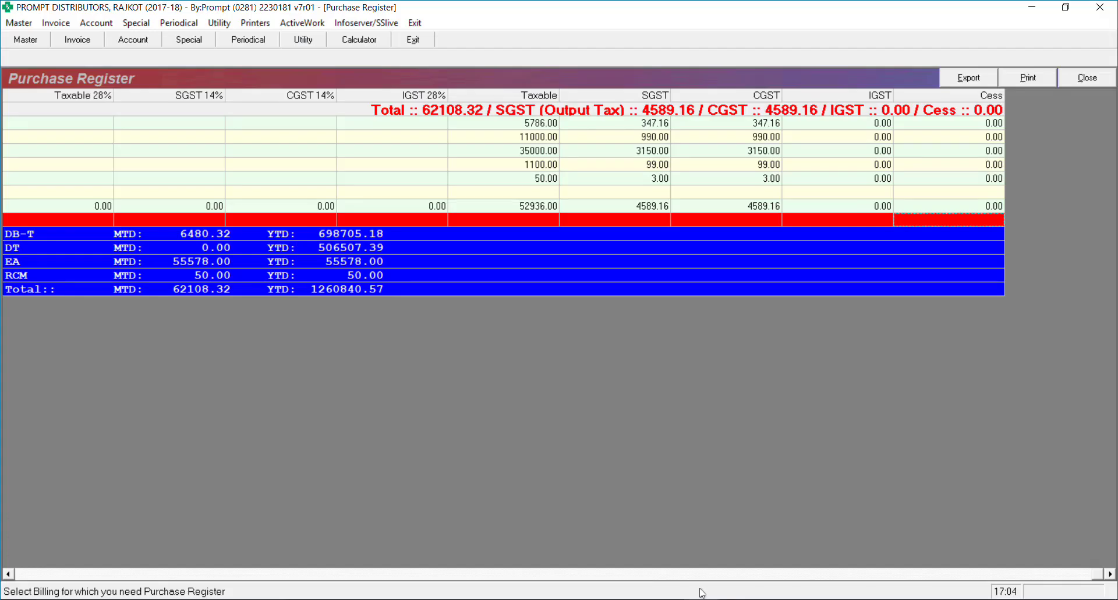
{"action": "key", "text": "alt+a"}
{"action": "key", "text": "Down"}
{"action": "key", "text": "Down"}
{"action": "key", "text": "Down"}
{"action": "key", "text": "Down"}
{"action": "key", "text": "Down"}
{"action": "key", "text": "Down"}
{"action": "key", "text": "Down"}
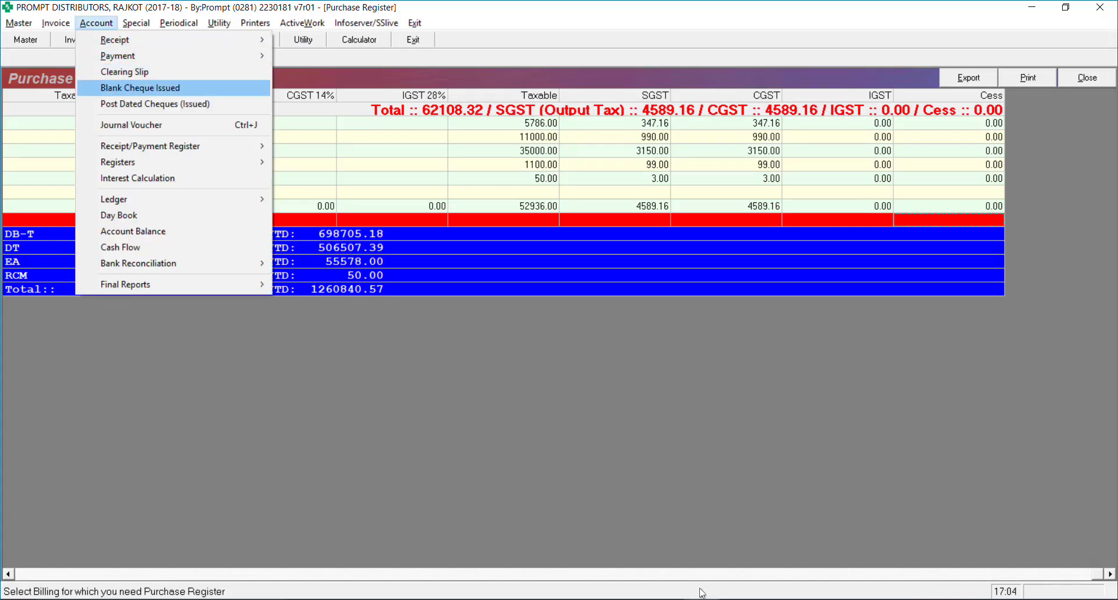
{"action": "key", "text": "Right"}
{"action": "key", "text": "Return"}
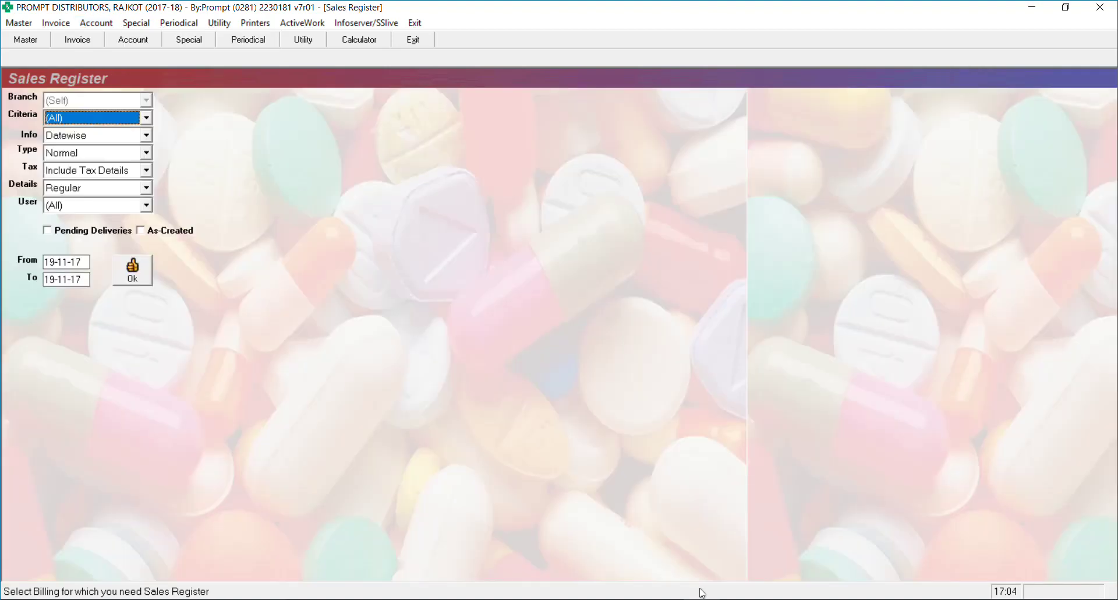
{"action": "key", "text": "Return"}
{"action": "key", "text": "Return"}
{"action": "key", "text": "Return"}
{"action": "key", "text": "Return"}
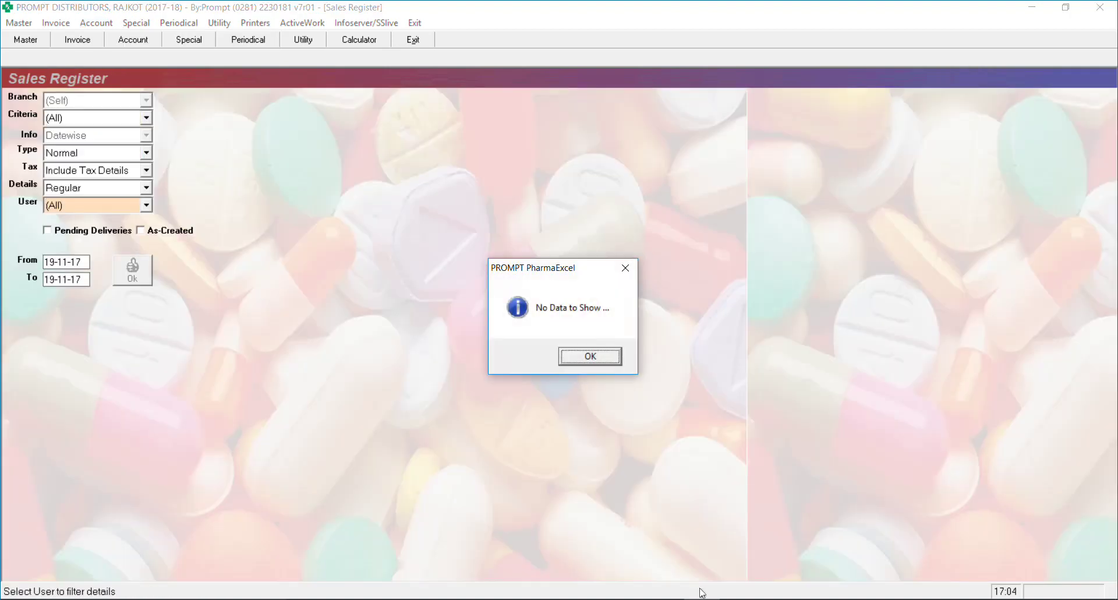
{"action": "key", "text": "Return"}
{"action": "key", "text": "Return"}
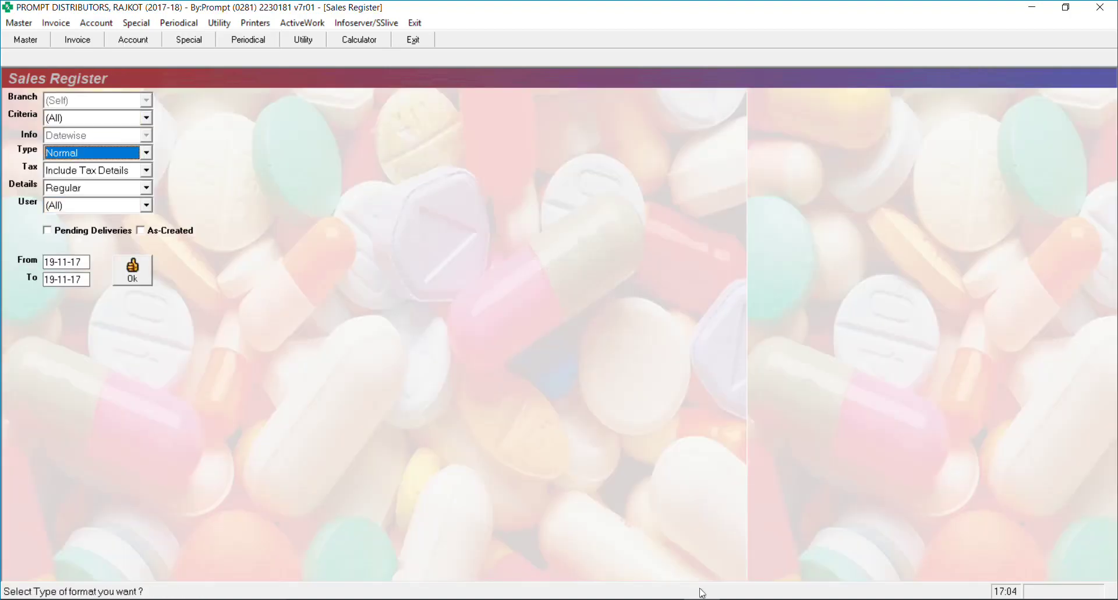
Open sales invoice entry, load bill DB-T/831, then clear it to start new bill 832
{"action": "key", "text": "F2"}
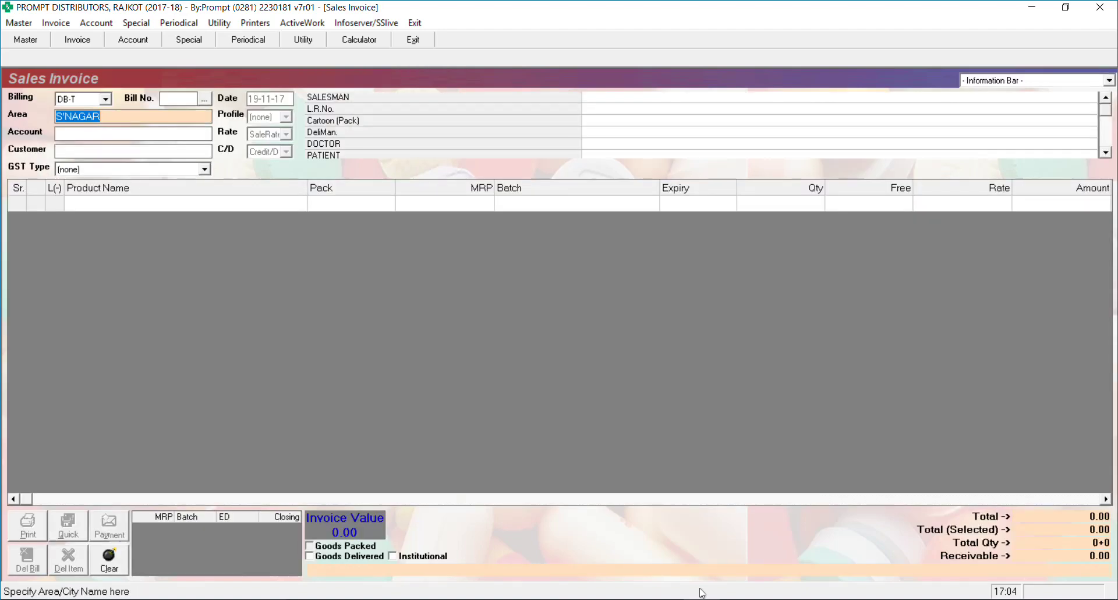
{"action": "key", "text": "Return"}
{"action": "key", "text": "Escape"}
{"action": "key", "text": "Return"}
{"action": "type", "text": "831"}
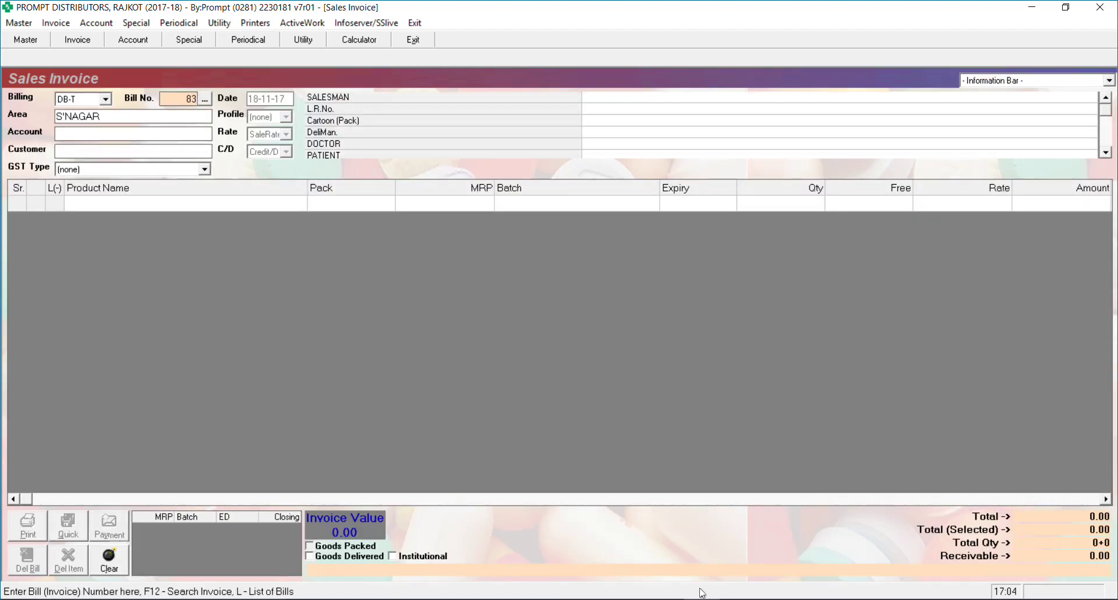
{"action": "key", "text": "Return"}
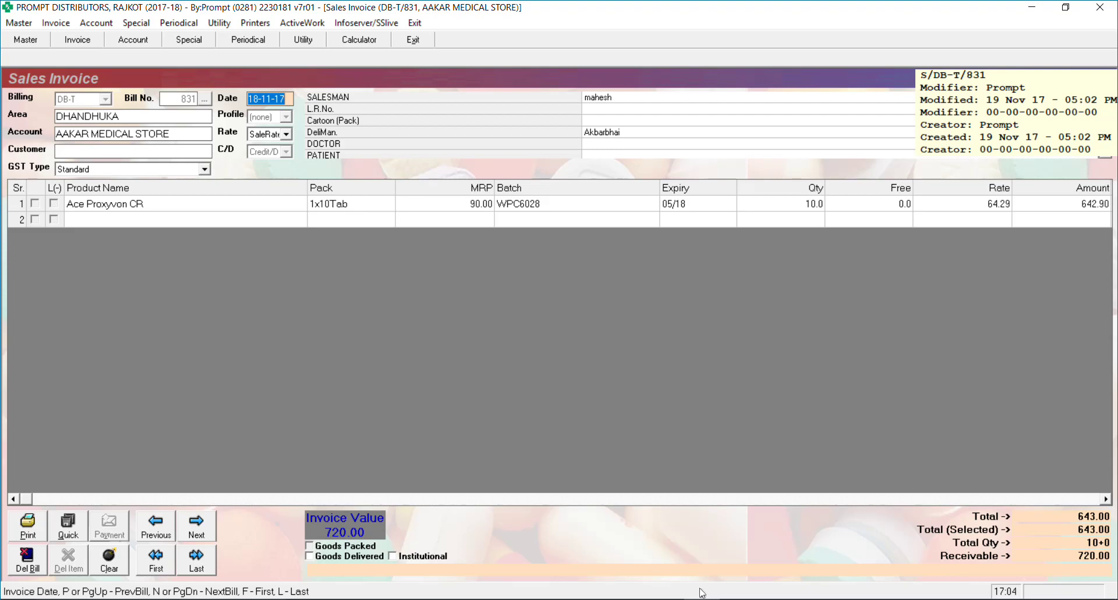
{"action": "key", "text": "Escape"}
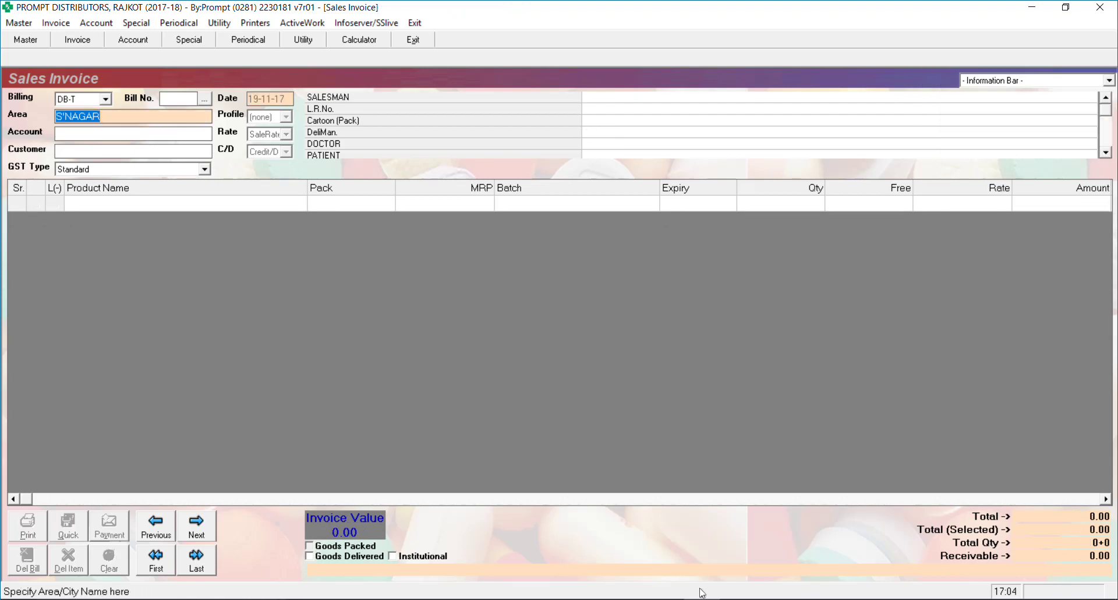
{"action": "key", "text": "Escape"}
{"action": "key", "text": "Escape"}
{"action": "key", "text": "Return"}
Date the new bill 19-11-17 and choose ANAND MEDICAL STORE as the customer
{"action": "key", "text": "Return"}
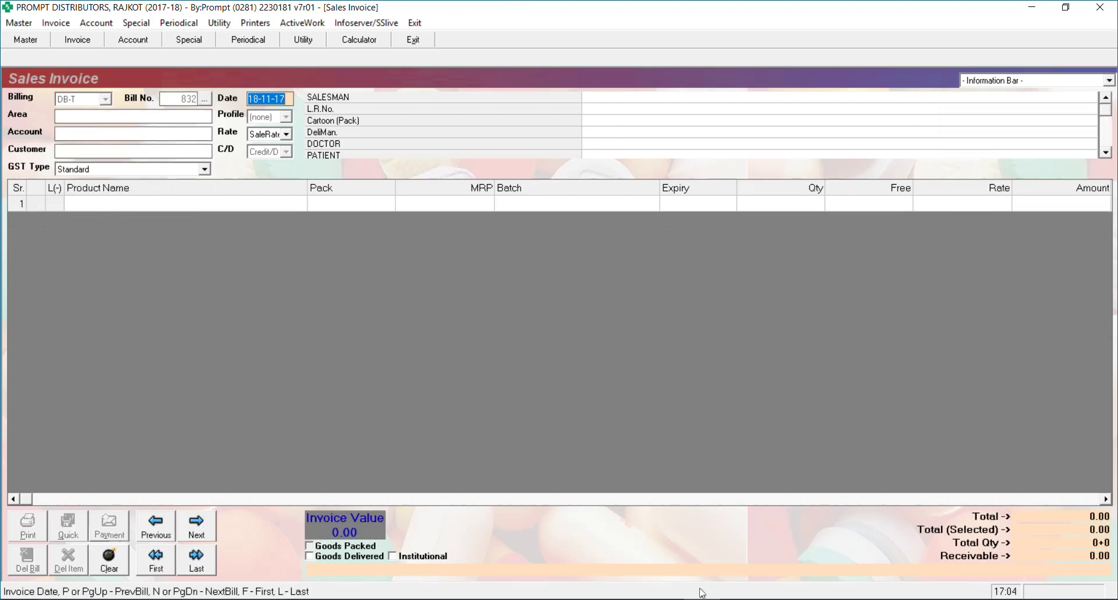
{"action": "type", "text": "19-11-17"}
{"action": "key", "text": "Return"}
{"action": "key", "text": "Return"}
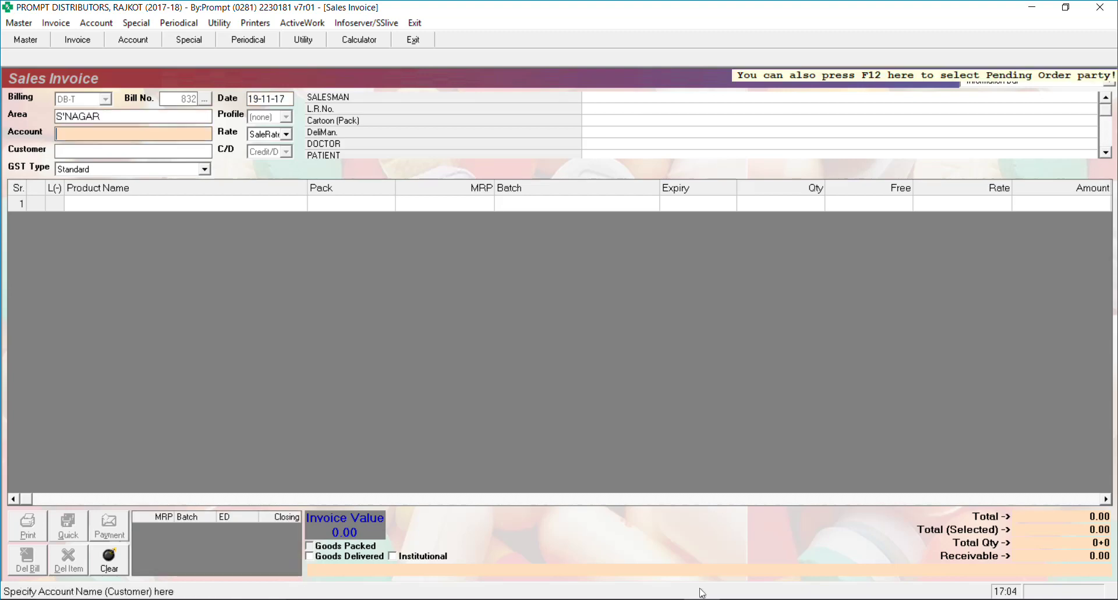
{"action": "type", "text": "a"}
{"action": "key", "text": "Return"}
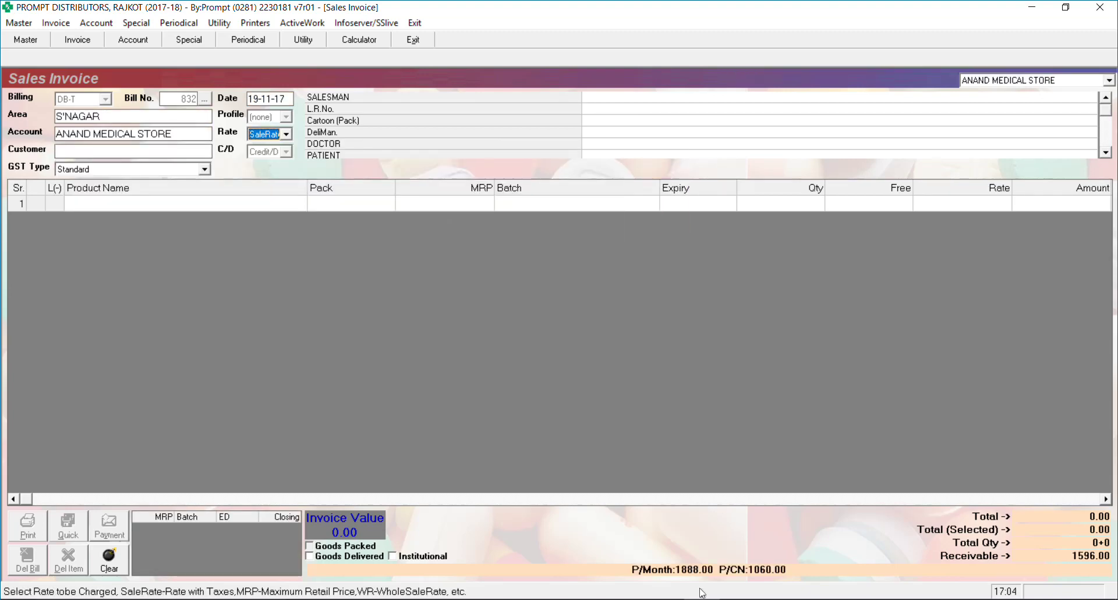
{"action": "key", "text": "Return"}
Assign salesman A and delivery man Anil to the bill
{"action": "key", "text": "Up"}
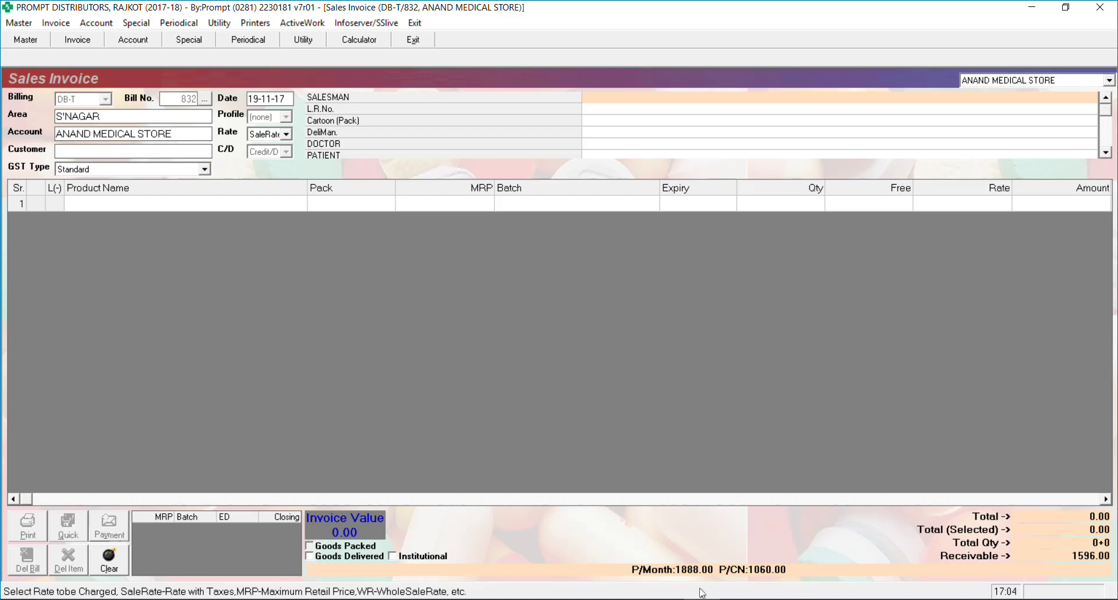
{"action": "type", "text": "a"}
{"action": "key", "text": "Return"}
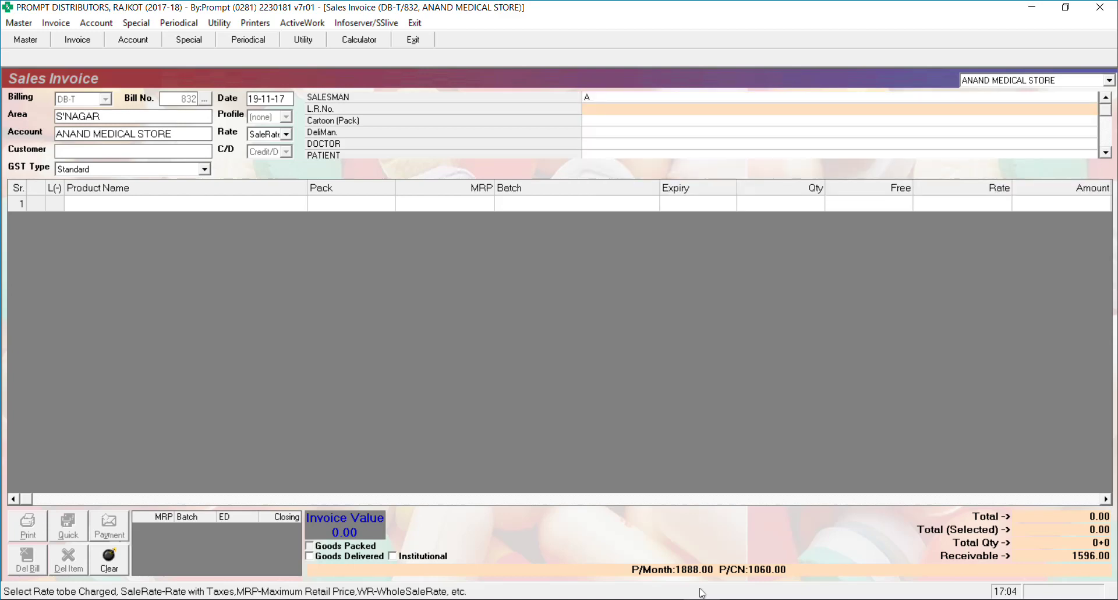
{"action": "key", "text": "Return"}
{"action": "key", "text": "Return"}
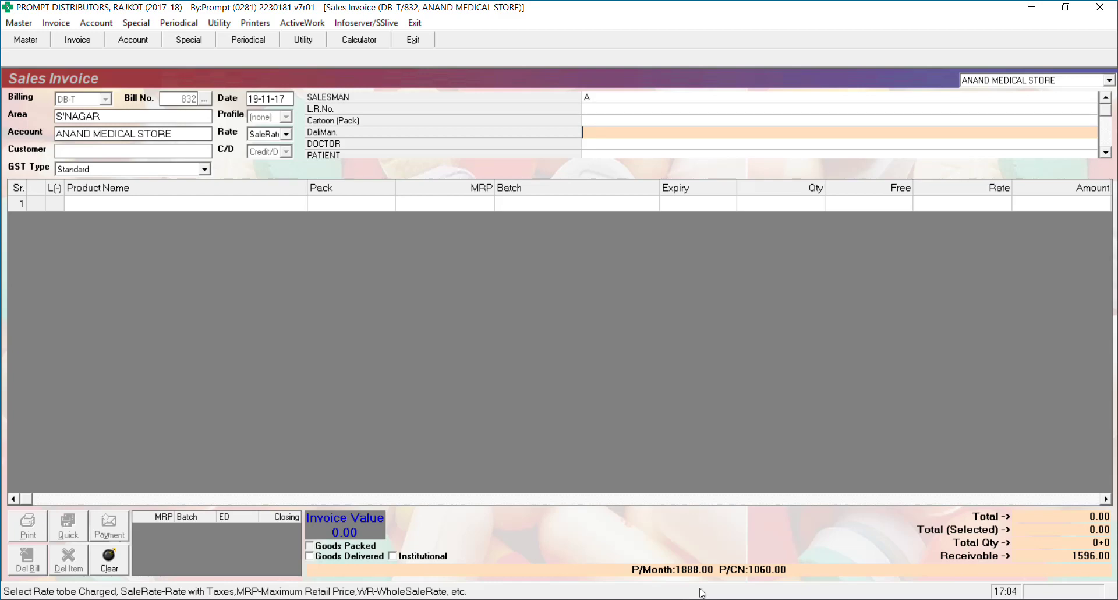
{"action": "type", "text": "a"}
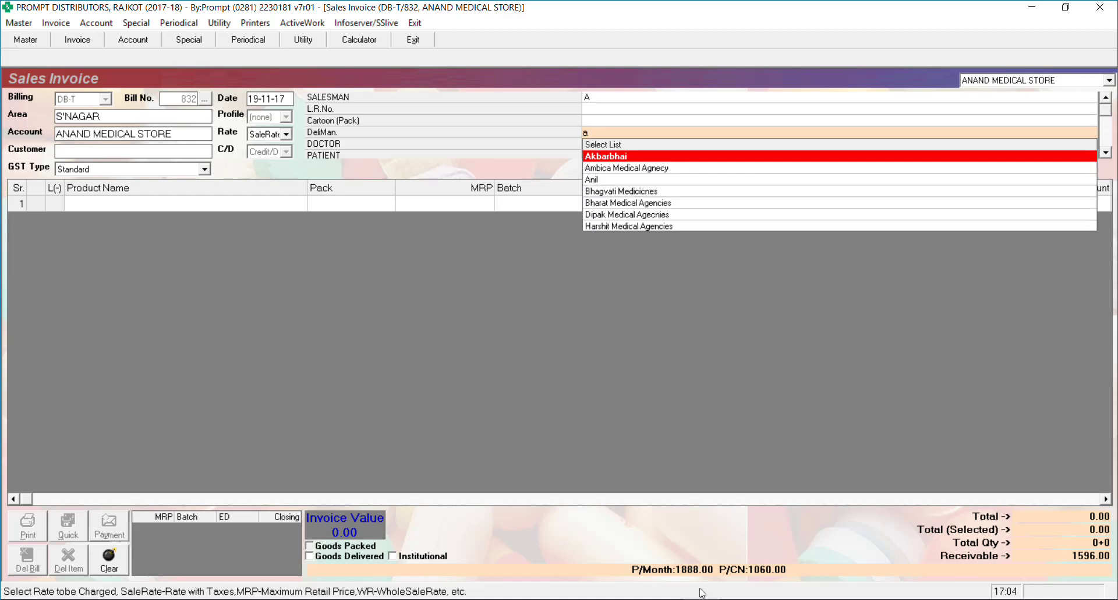
{"action": "key", "text": "Down"}
{"action": "key", "text": "Down"}
{"action": "key", "text": "Return"}
{"action": "key", "text": "Return"}
{"action": "key", "text": "Return"}
{"action": "key", "text": "Return"}
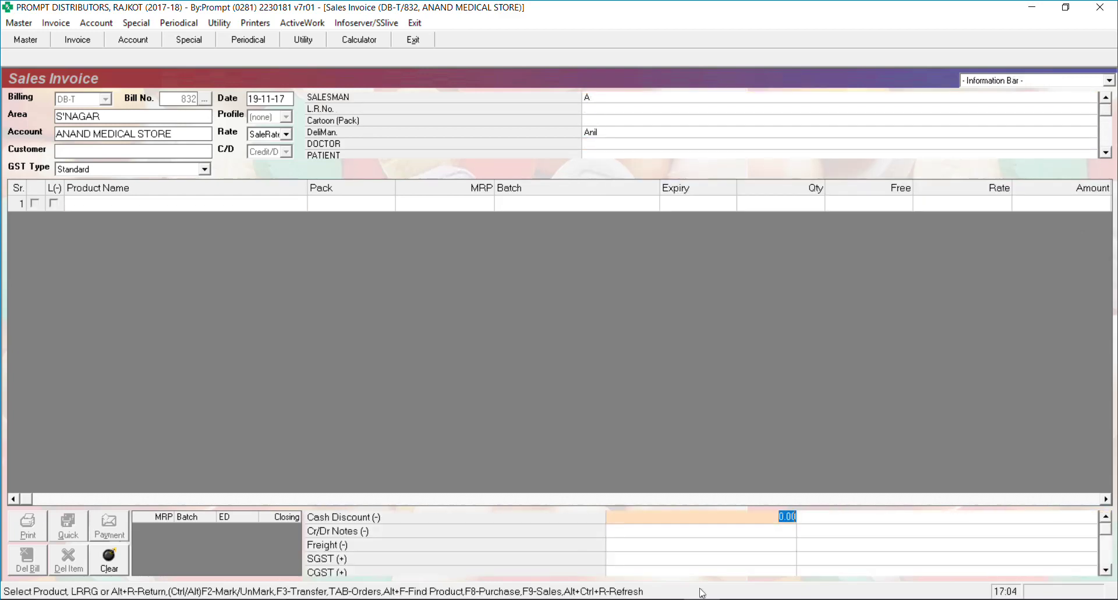
Add 10 Ace Proxyvon CR from batch WPC6028 and save the bill without printing
{"action": "key", "text": "Escape"}
{"action": "type", "text": "a"}
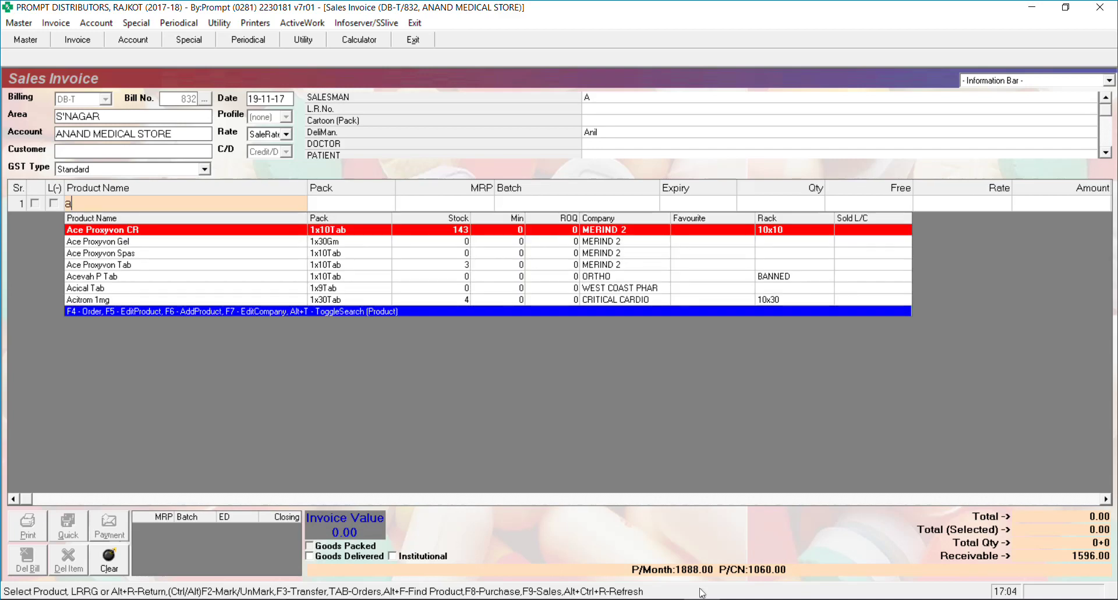
{"action": "key", "text": "Return"}
{"action": "key", "text": "Return"}
{"action": "type", "text": "10"}
{"action": "key", "text": "Return"}
{"action": "key", "text": "Return"}
{"action": "key", "text": "Return"}
{"action": "key", "text": "Return"}
{"action": "key", "text": "Return"}
{"action": "key", "text": "Return"}
{"action": "key", "text": "Return"}
{"action": "key", "text": "Return"}
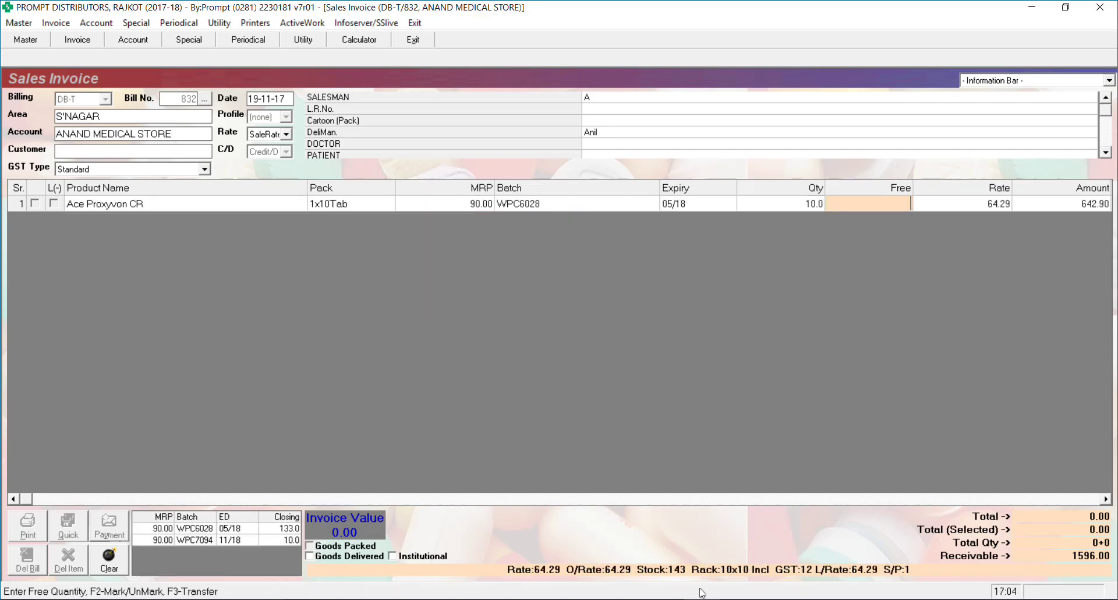
{"action": "key", "text": "Return"}
{"action": "key", "text": "Return"}
{"action": "key", "text": "Return"}
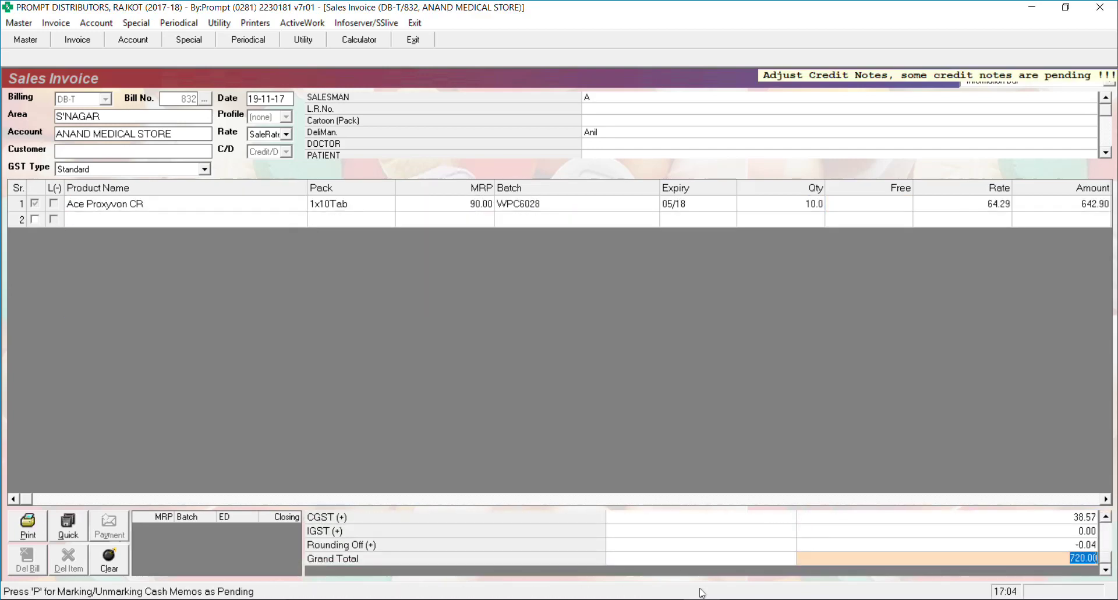
{"action": "key", "text": "Tab"}
{"action": "key", "text": "Return"}
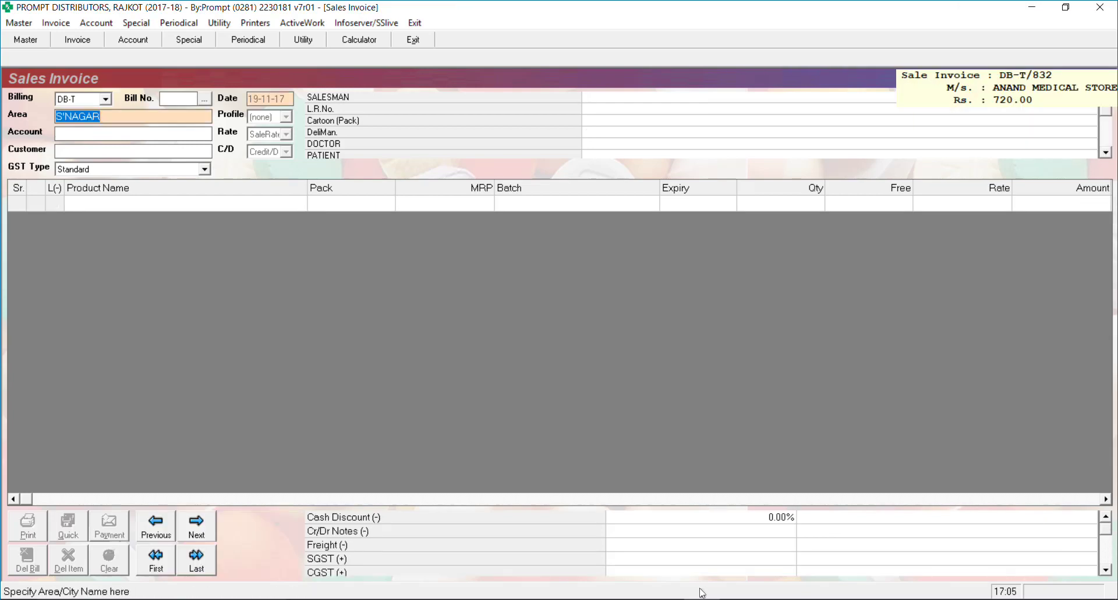
View the Sales Register from 18-11-17 to 19-11-17, showing DB-T/831 and DB-T/832 totalling 1440.00
{"action": "key", "text": "alt+a"}
{"action": "key", "text": "Down"}
{"action": "key", "text": "Down"}
{"action": "key", "text": "Down"}
{"action": "key", "text": "Down"}
{"action": "key", "text": "Down"}
{"action": "key", "text": "Down"}
{"action": "key", "text": "Down"}
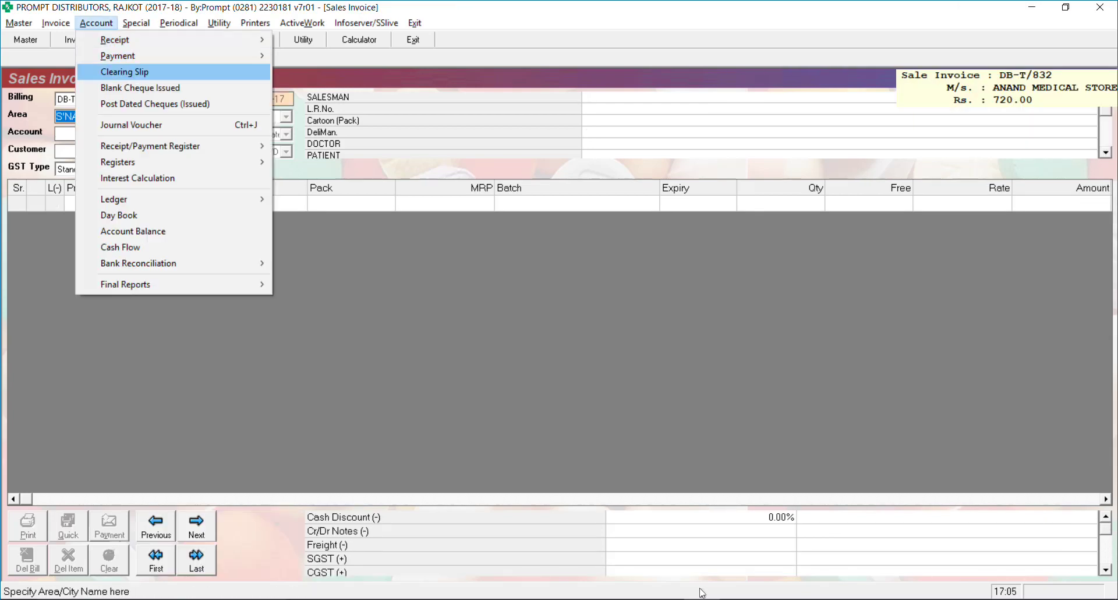
{"action": "key", "text": "Right"}
{"action": "key", "text": "Return"}
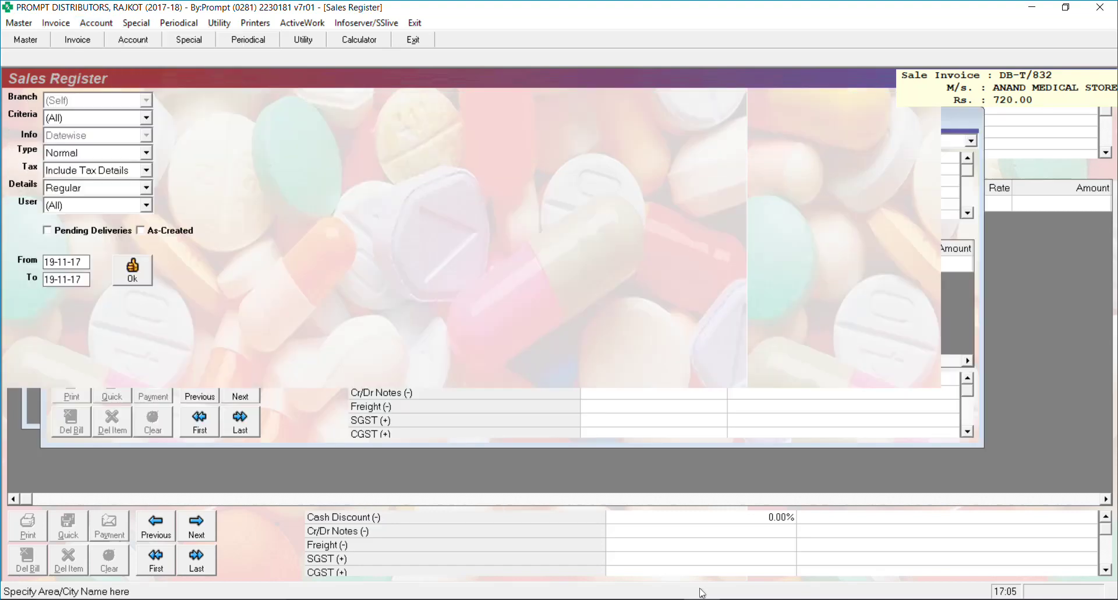
{"action": "key", "text": "Return"}
{"action": "key", "text": "Return"}
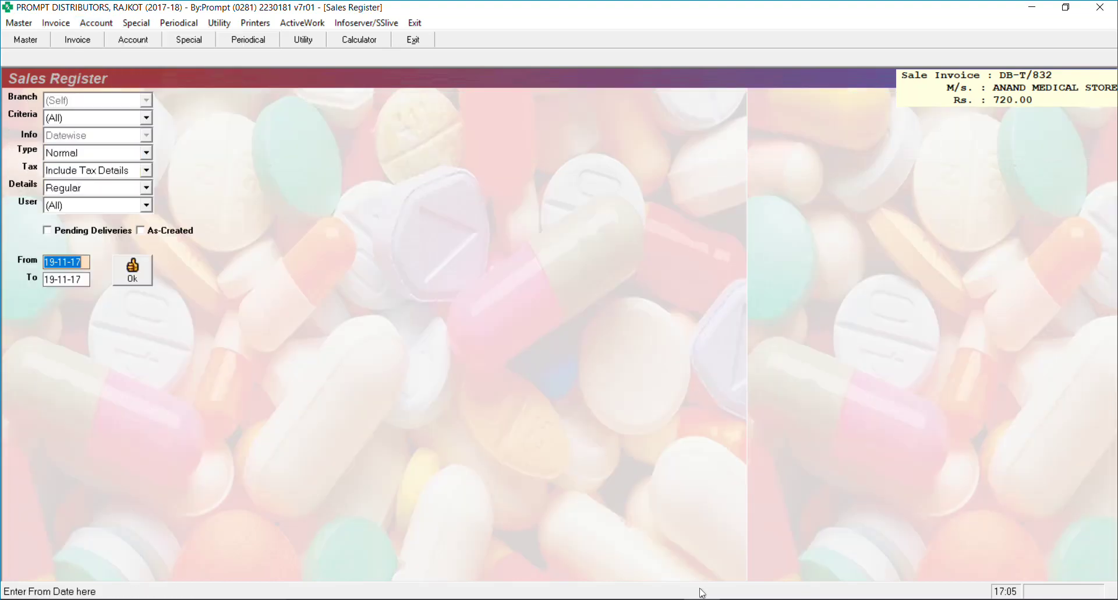
{"action": "type", "text": "181117"}
{"action": "key", "text": "Return"}
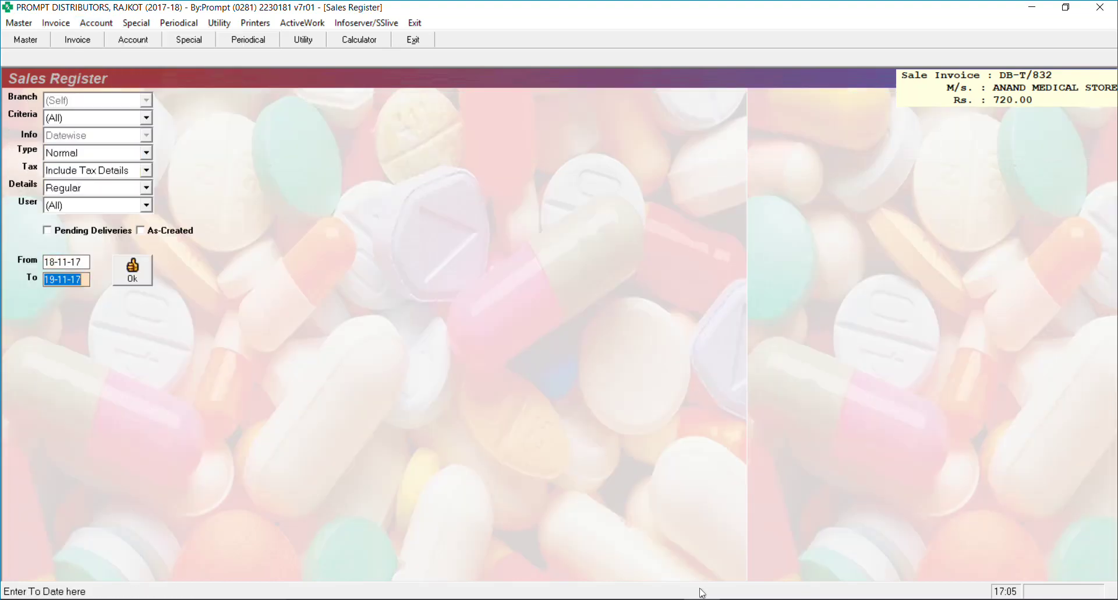
{"action": "key", "text": "Return"}
{"action": "key", "text": "Return"}
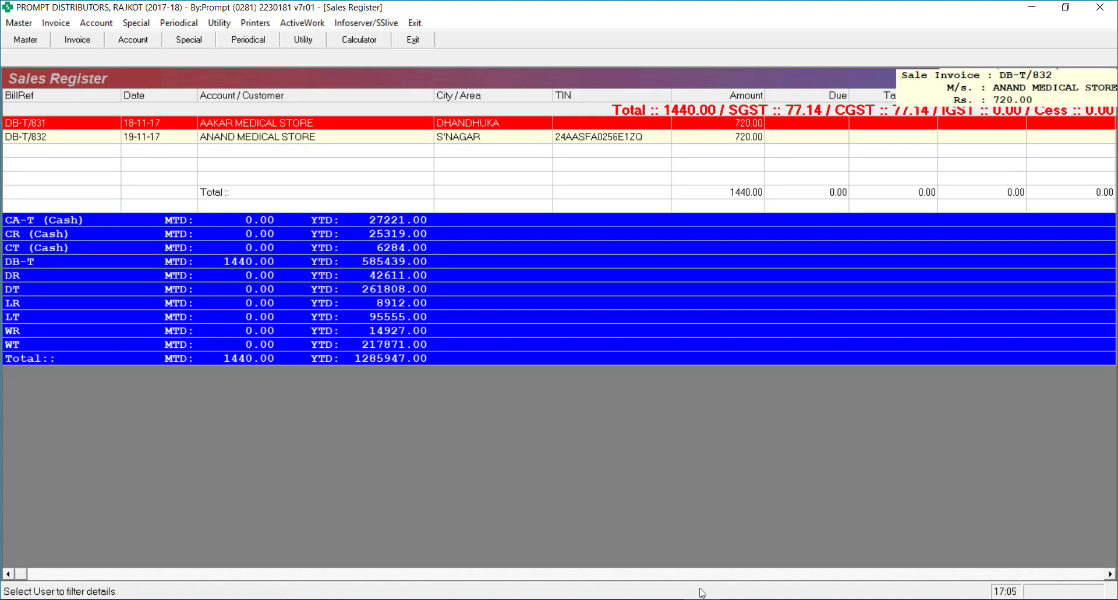
{"action": "key", "text": "alt+Tab"}
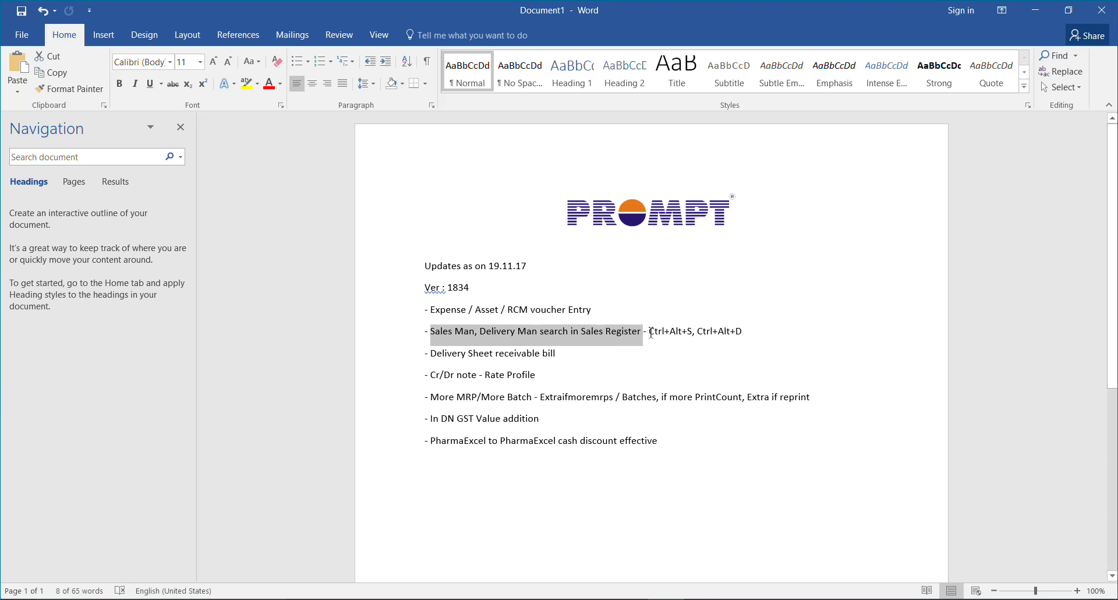
Select the Ctrl+Alt+S and Ctrl+Alt+D shortcut notes on the Sales Register line in Word
{"action": "left_click_drag", "start_coordinate": [651, 332], "coordinate": [697, 333]}
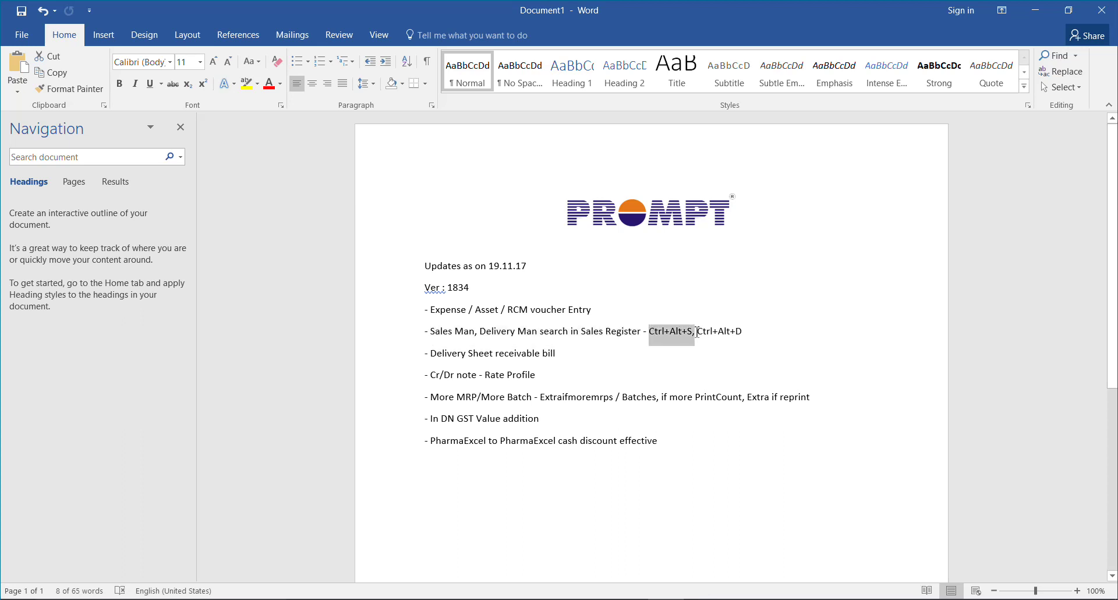
{"action": "left_click_drag", "start_coordinate": [697, 333], "coordinate": [750, 334]}
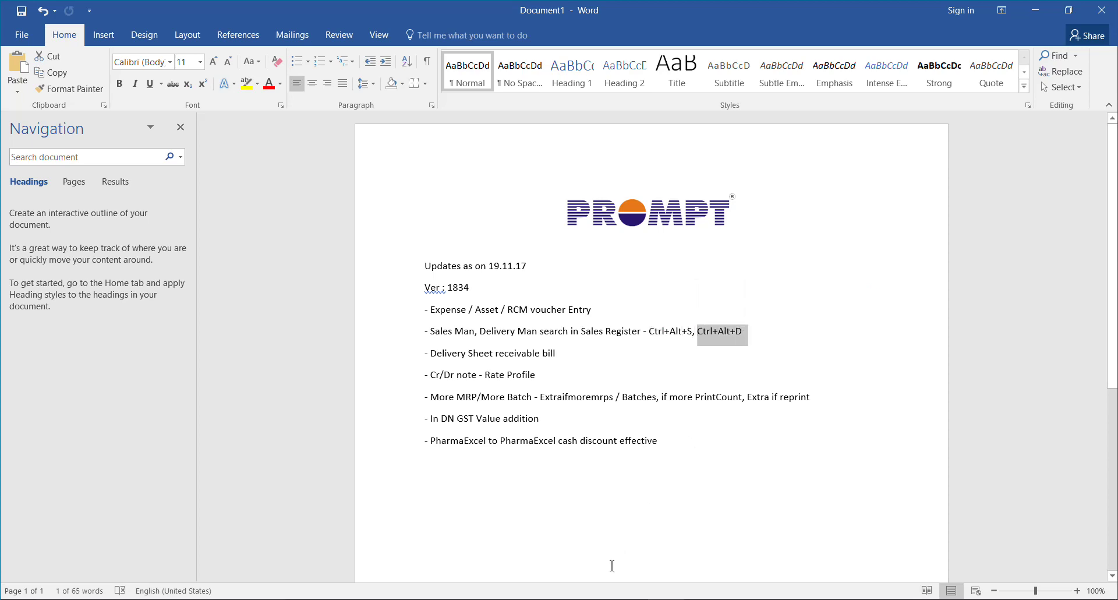
{"action": "key", "text": "alt+Tab"}
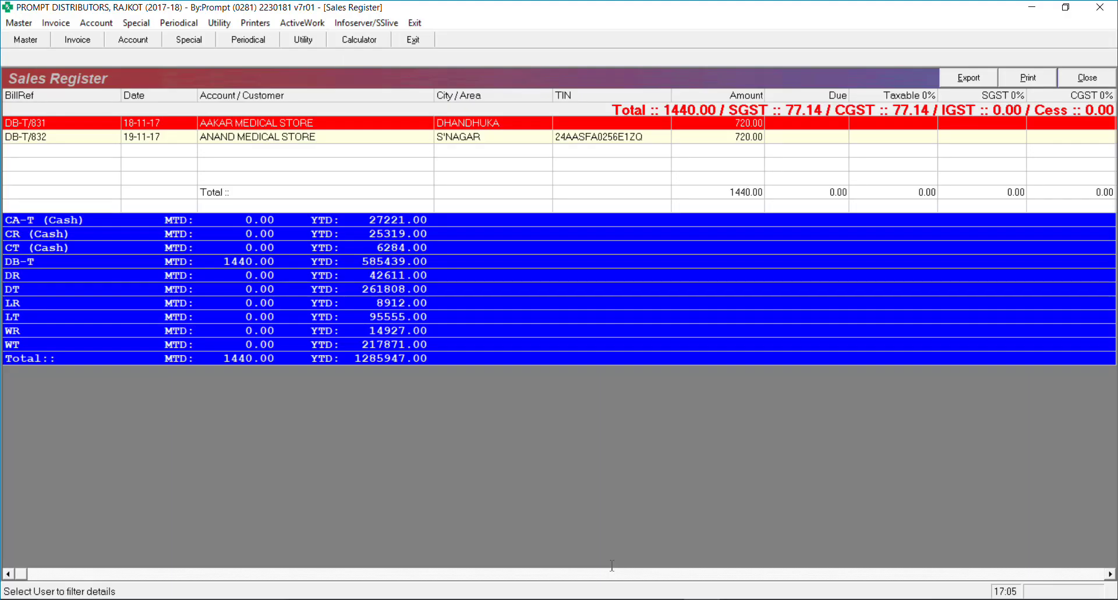
{"action": "key", "text": "ctrl+alt+d"}
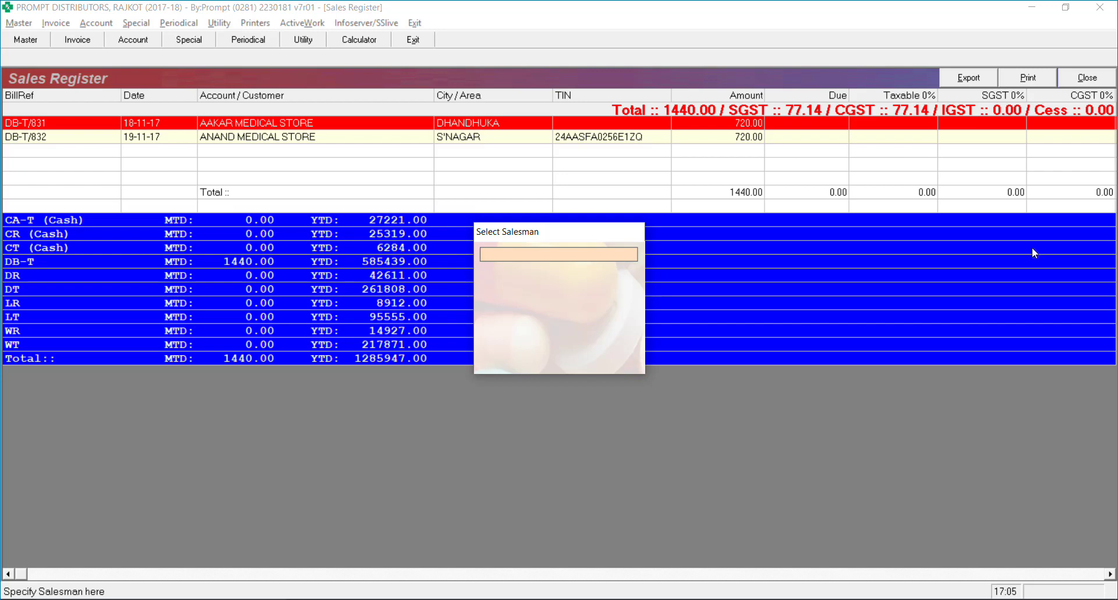
{"action": "type", "text": "m"}
{"action": "key", "text": "Return"}
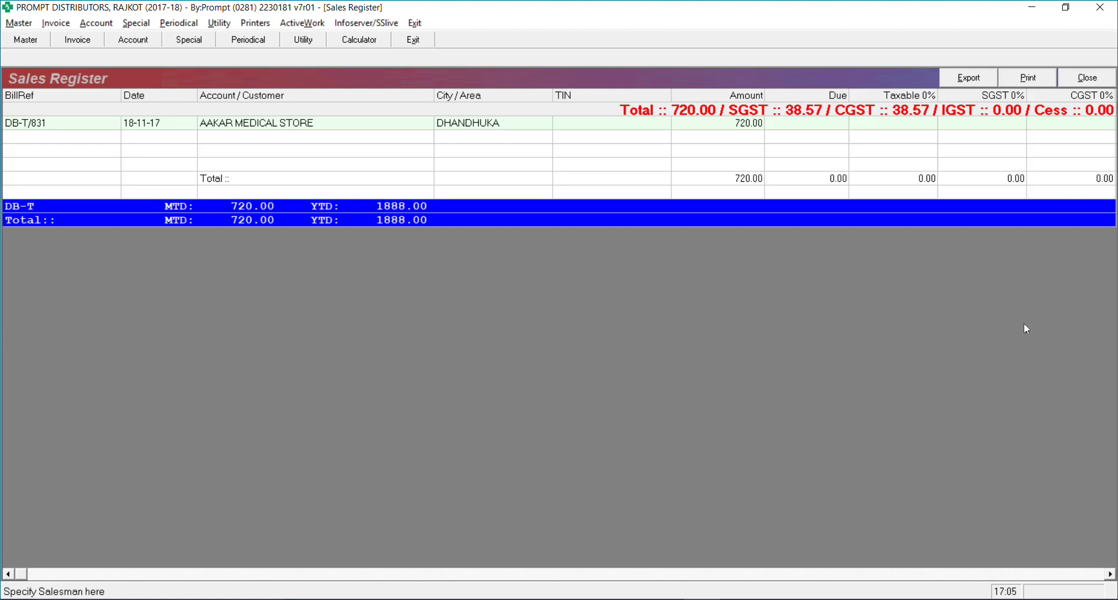
{"action": "key", "text": "ctrl+s"}
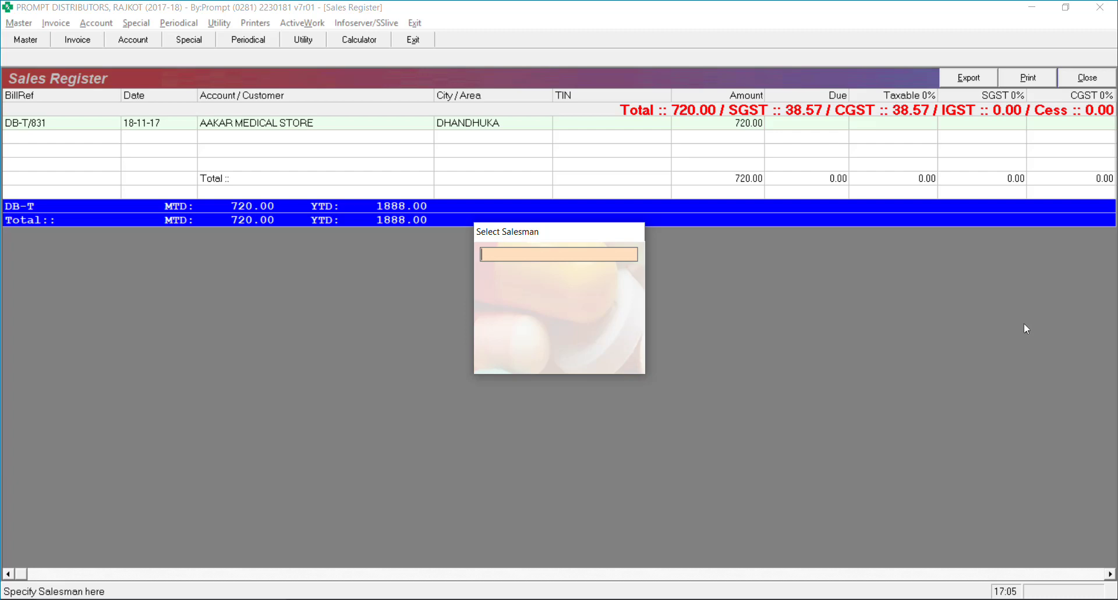
{"action": "key", "text": "Return"}
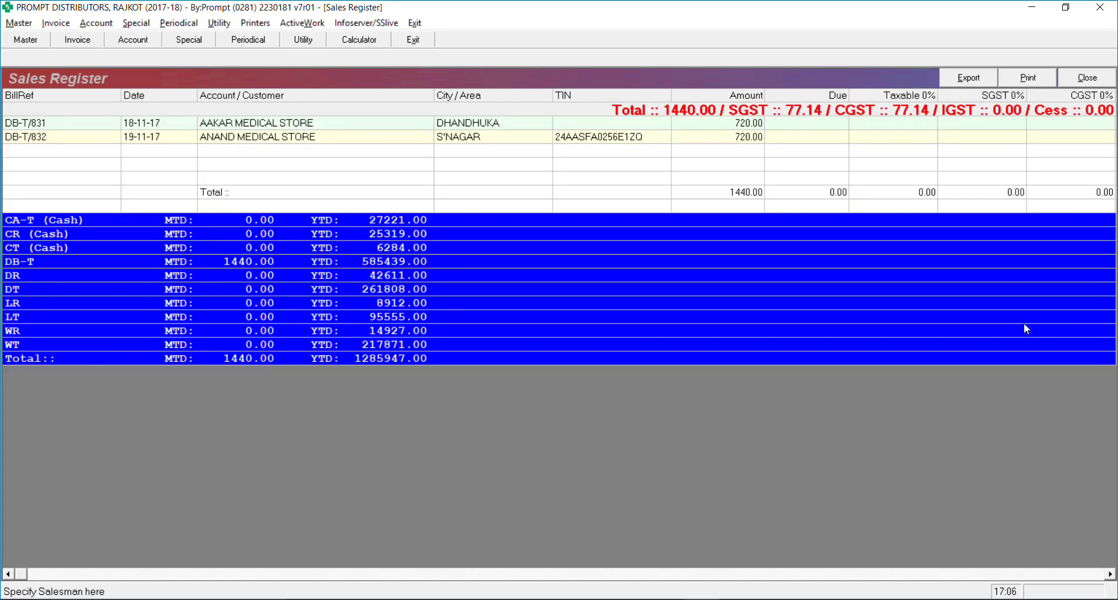
{"action": "key", "text": "s"}
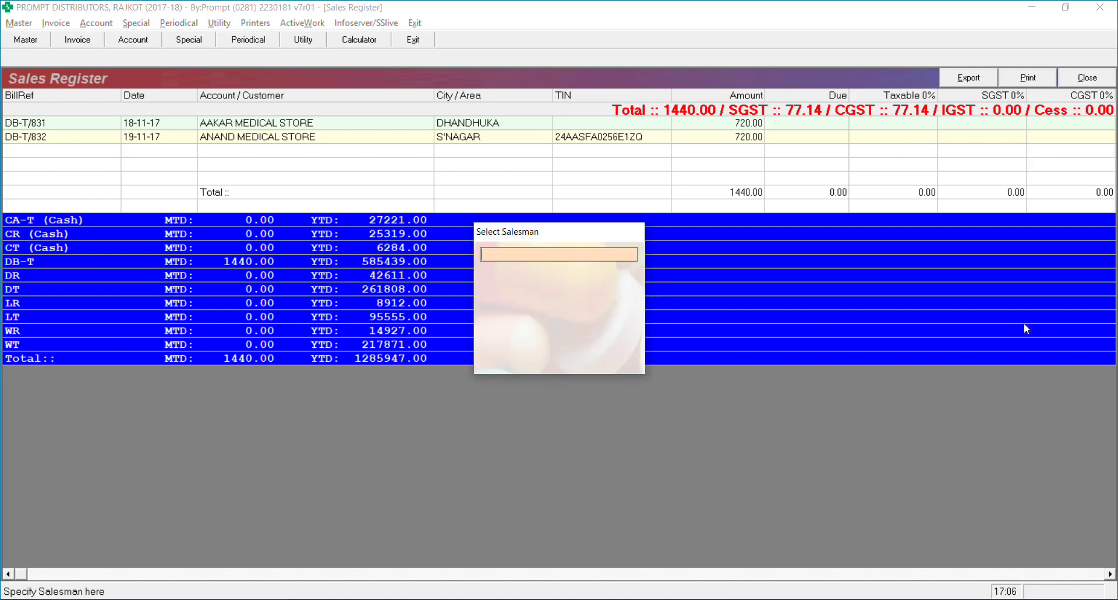
{"action": "type", "text": "a"}
{"action": "key", "text": "Return"}
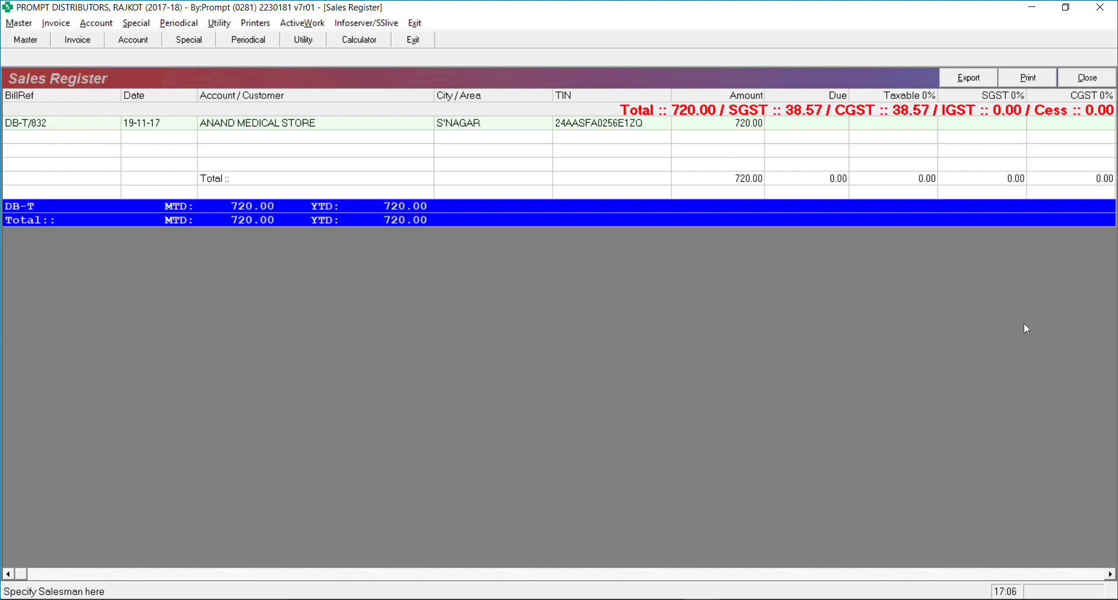
{"action": "key", "text": "s"}
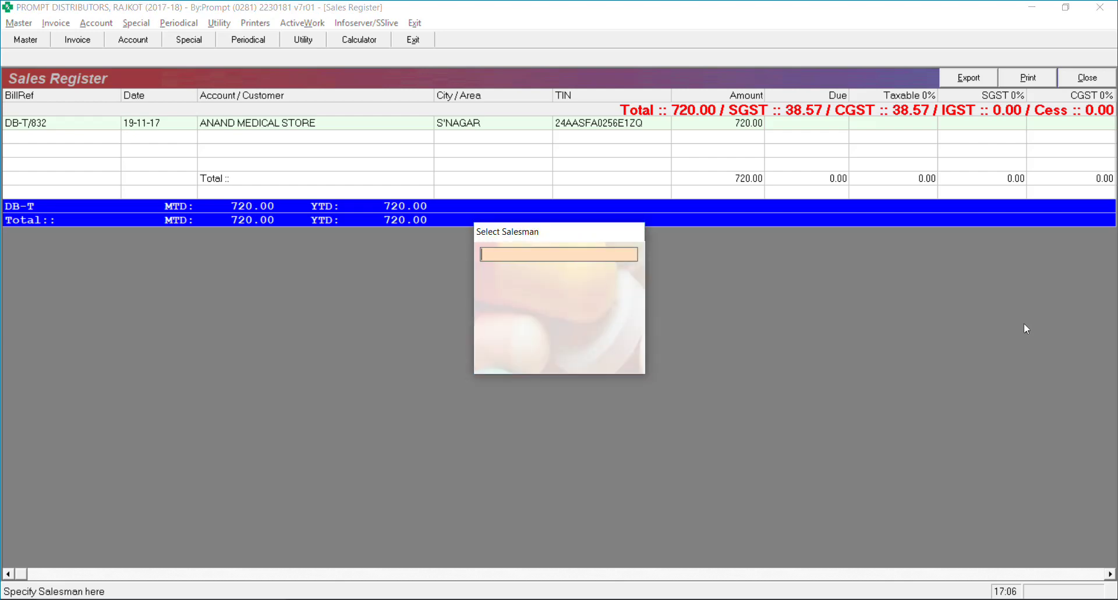
{"action": "key", "text": "Return"}
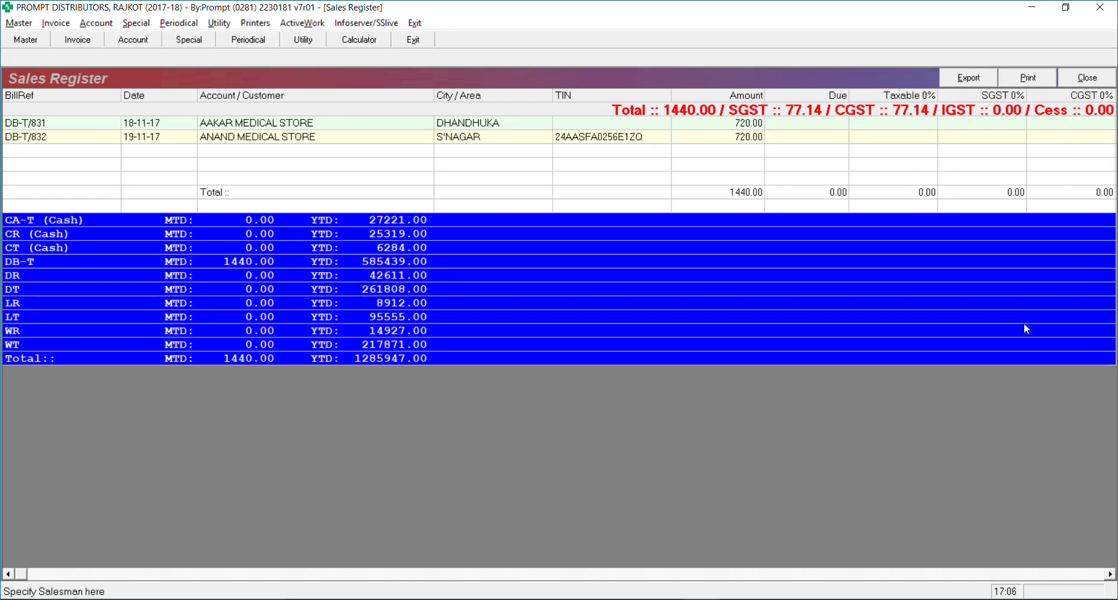
{"action": "key", "text": "d"}
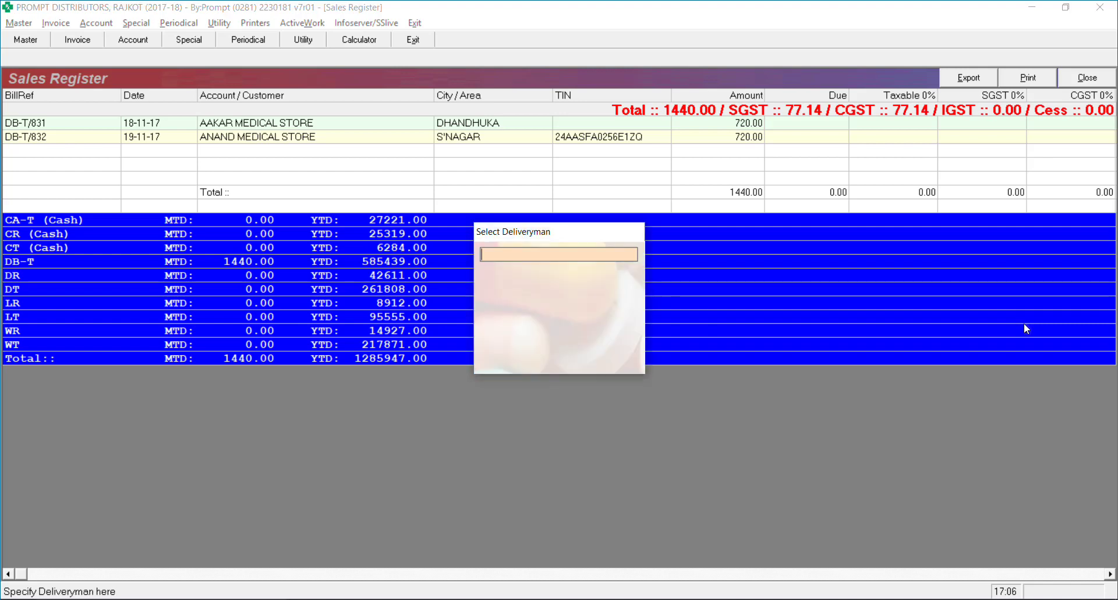
{"action": "type", "text": "ani"}
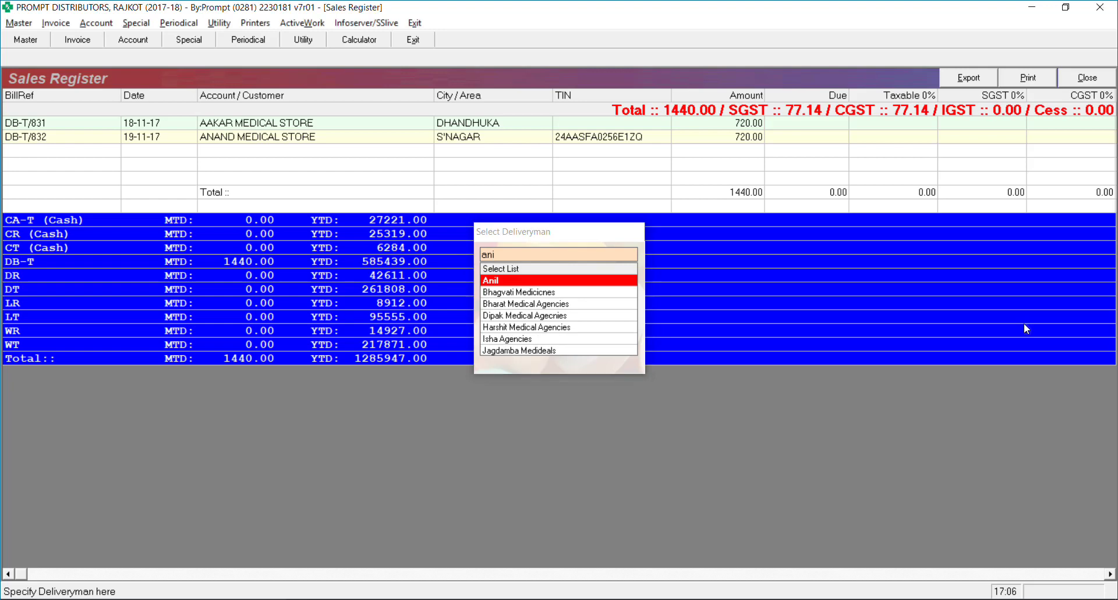
{"action": "key", "text": "Return"}
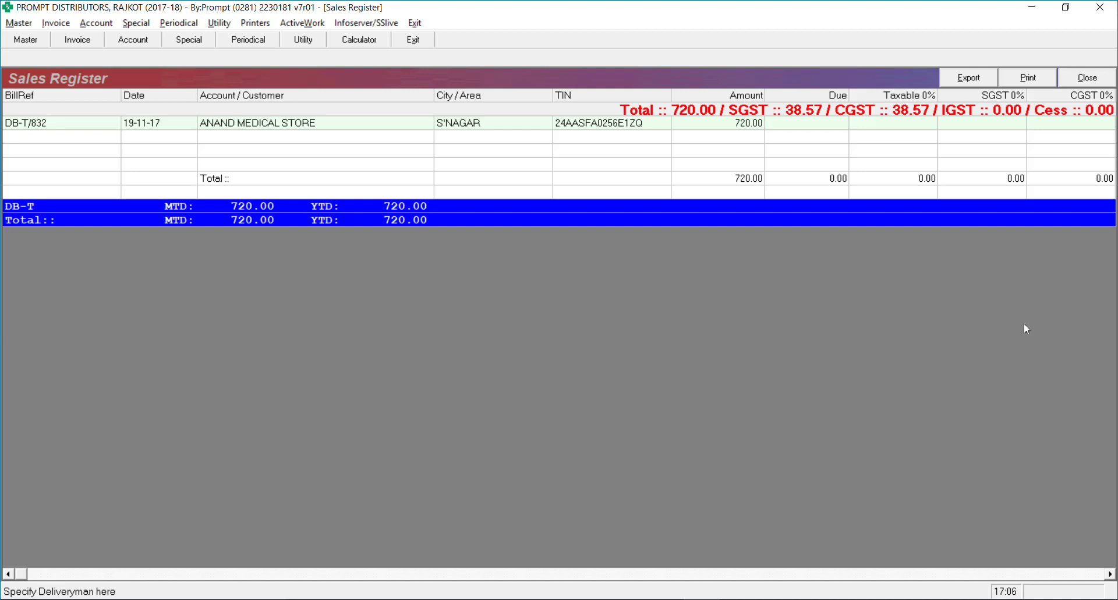
{"action": "key", "text": "ctrl+d"}
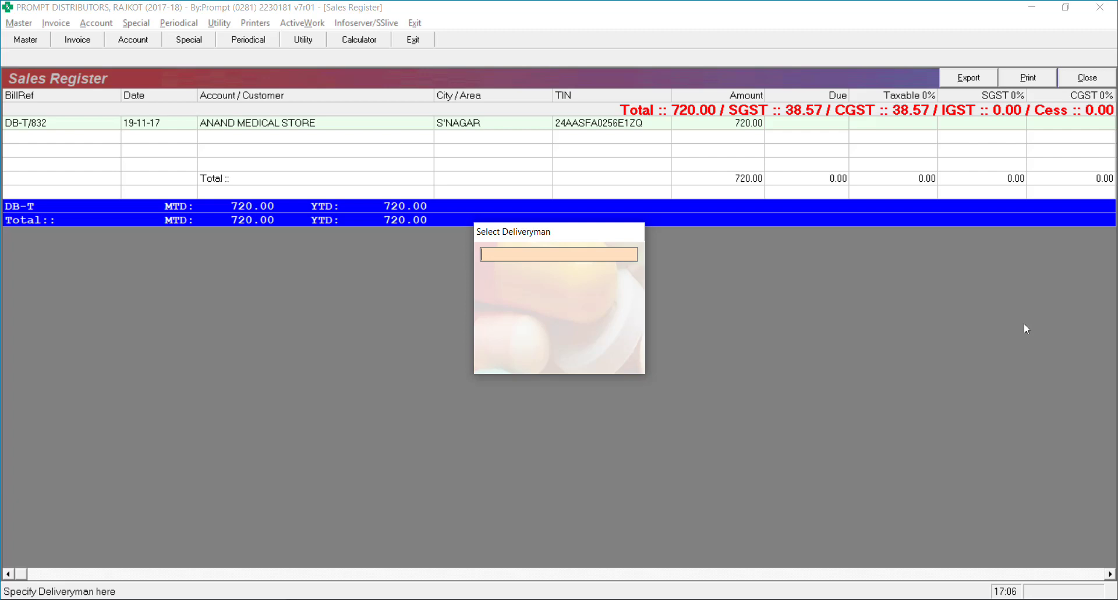
{"action": "key", "text": "Return"}
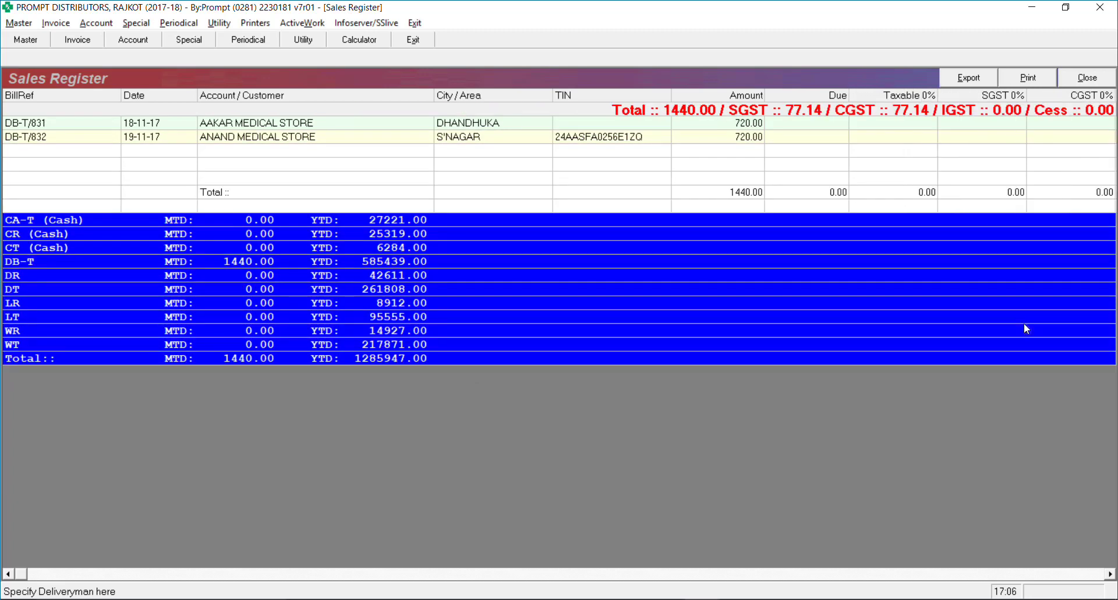
Bring up the Word update list and move to the Delivery Sheet receivable bill line
{"action": "left_click", "coordinate": [758, 598]}
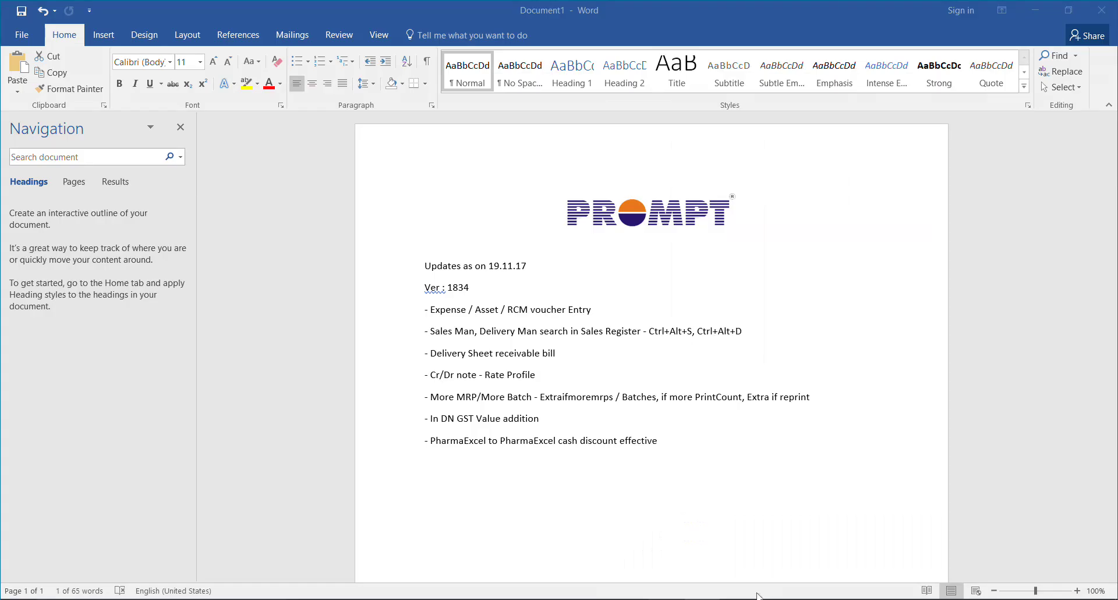
{"action": "key", "text": "Down"}
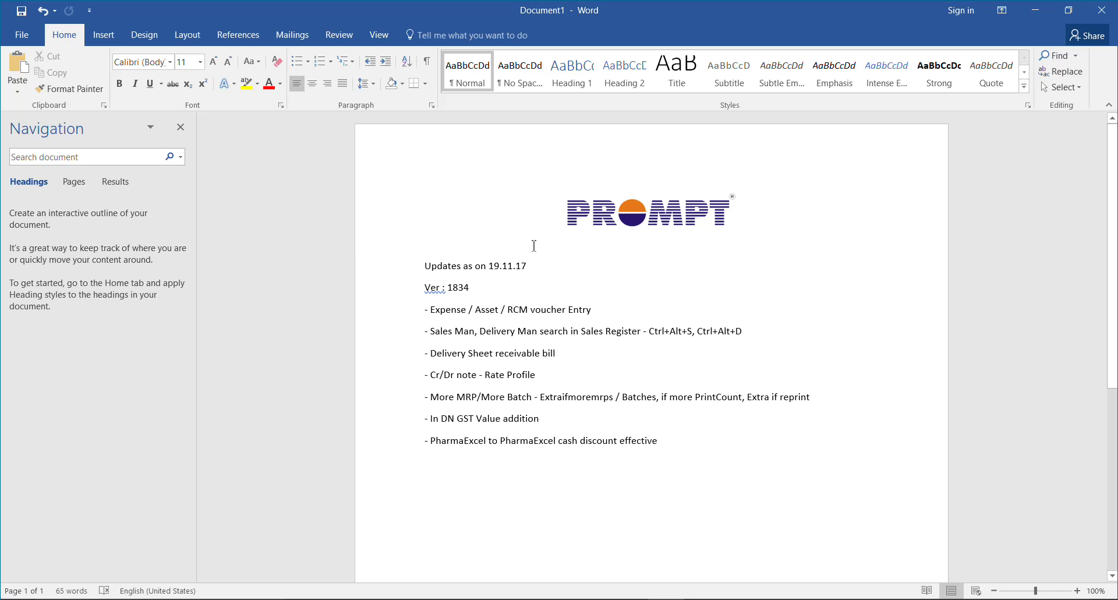
{"action": "key", "text": "alt+Tab"}
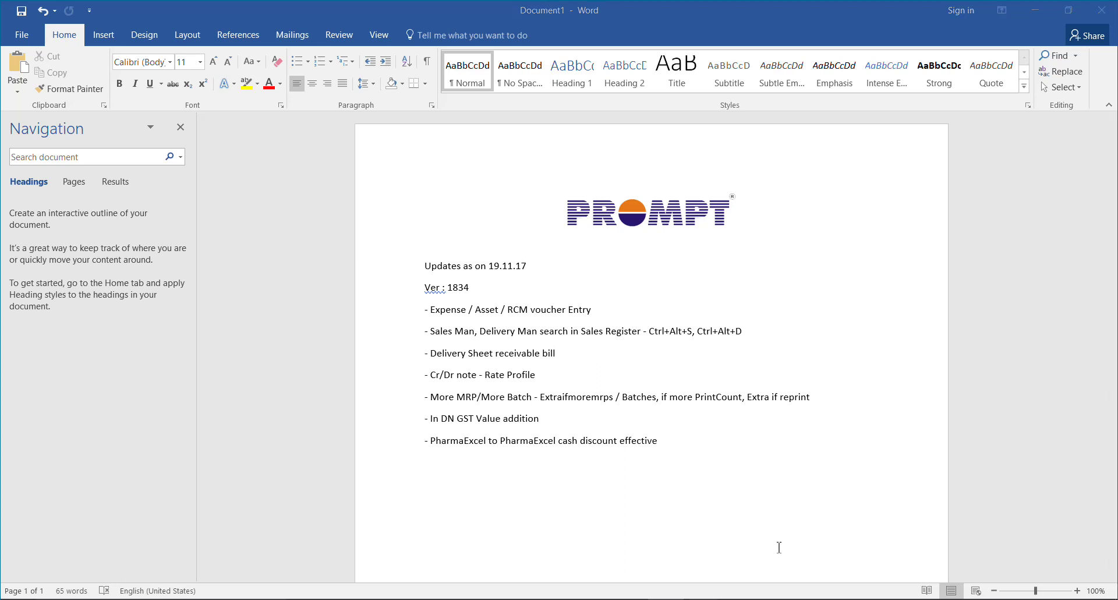
Start a new delivery sheet via Invoice > Delivery Sheet > Prepare
{"action": "key", "text": "alt+a"}
{"action": "key", "text": "Down"}
{"action": "key", "text": "Down"}
{"action": "key", "text": "Down"}
{"action": "key", "text": "Down"}
{"action": "key", "text": "Down"}
{"action": "key", "text": "Down"}
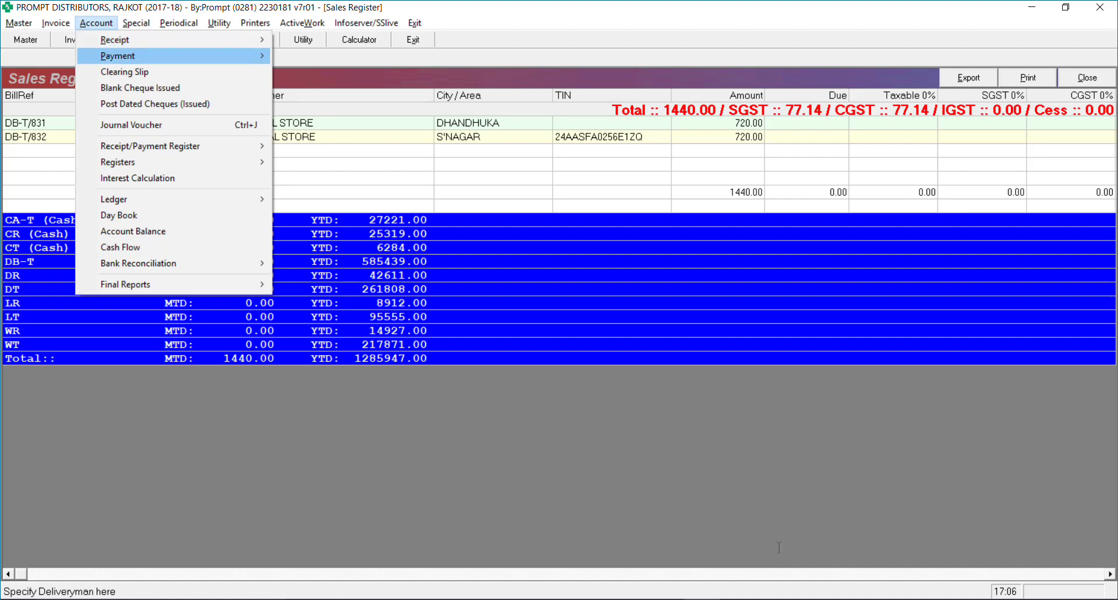
{"action": "key", "text": "Left"}
{"action": "key", "text": "Down"}
{"action": "key", "text": "Down"}
{"action": "key", "text": "Down"}
{"action": "key", "text": "Down"}
{"action": "key", "text": "Down"}
{"action": "key", "text": "Down"}
{"action": "key", "text": "Down"}
{"action": "key", "text": "Down"}
{"action": "key", "text": "Down"}
{"action": "key", "text": "Down"}
{"action": "key", "text": "Down"}
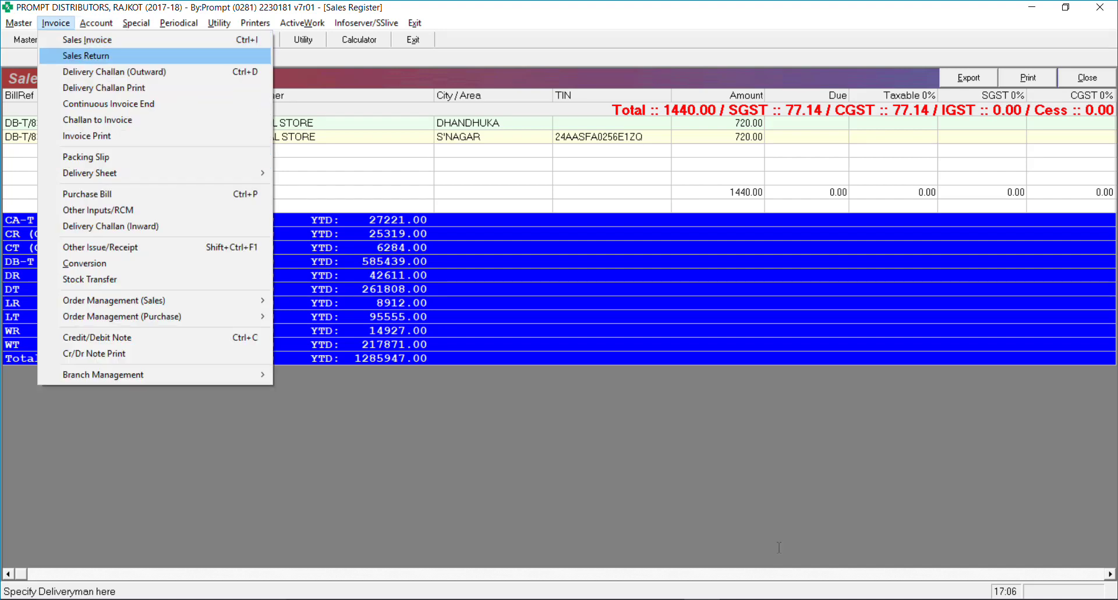
{"action": "key", "text": "Up"}
{"action": "key", "text": "Up"}
{"action": "key", "text": "Up"}
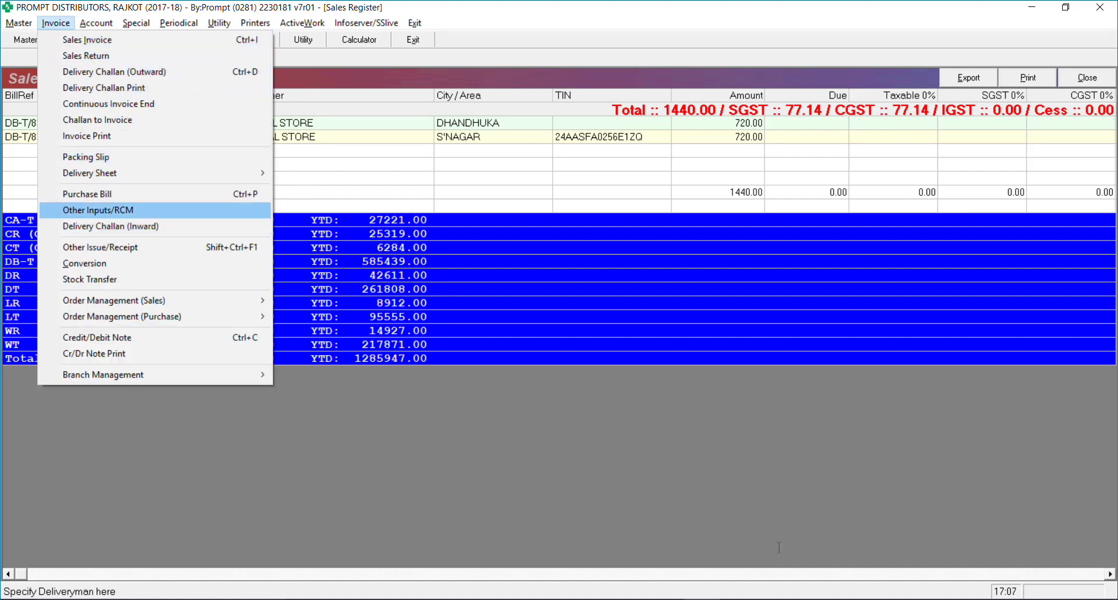
{"action": "key", "text": "Down"}
{"action": "key", "text": "Right"}
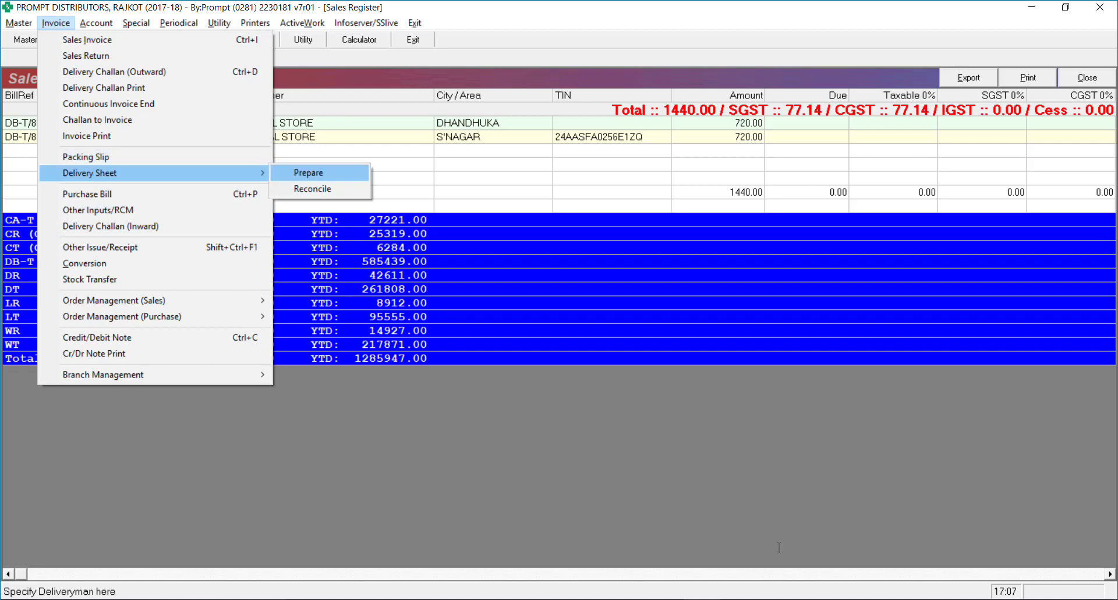
{"action": "key", "text": "Return"}
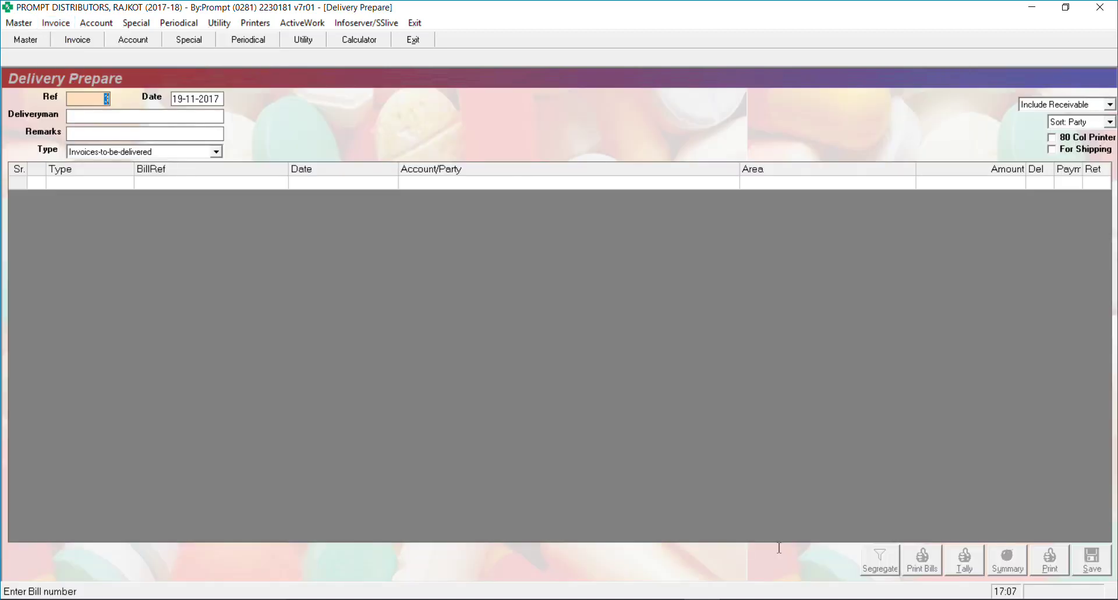
Fill delivery sheet 3 with the deliveryman and bill DB-T/832, then save it
{"action": "key", "text": "Return"}
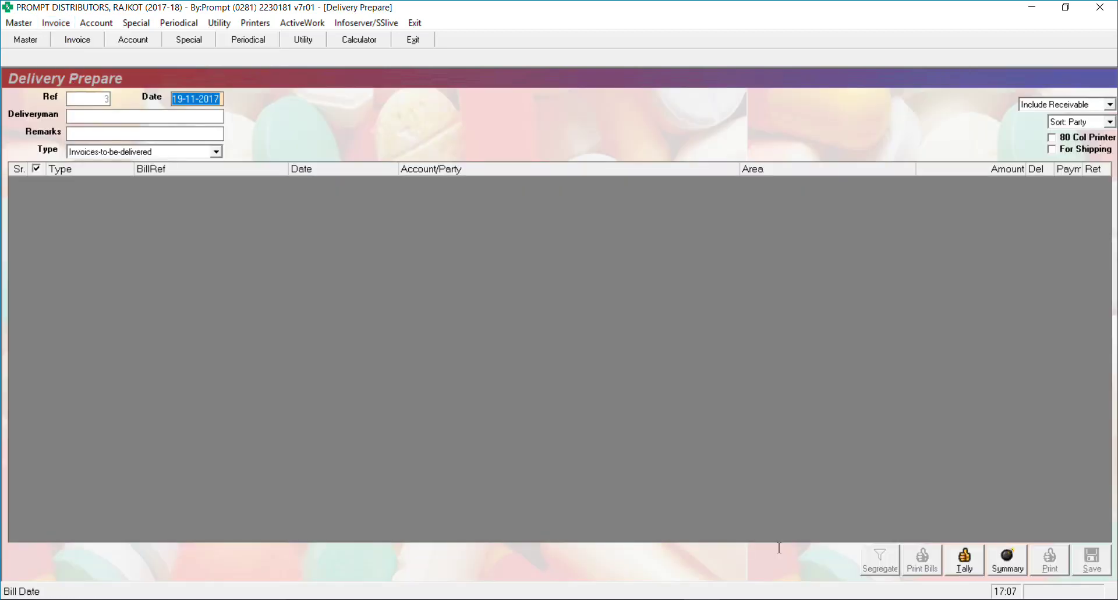
{"action": "key", "text": "Return"}
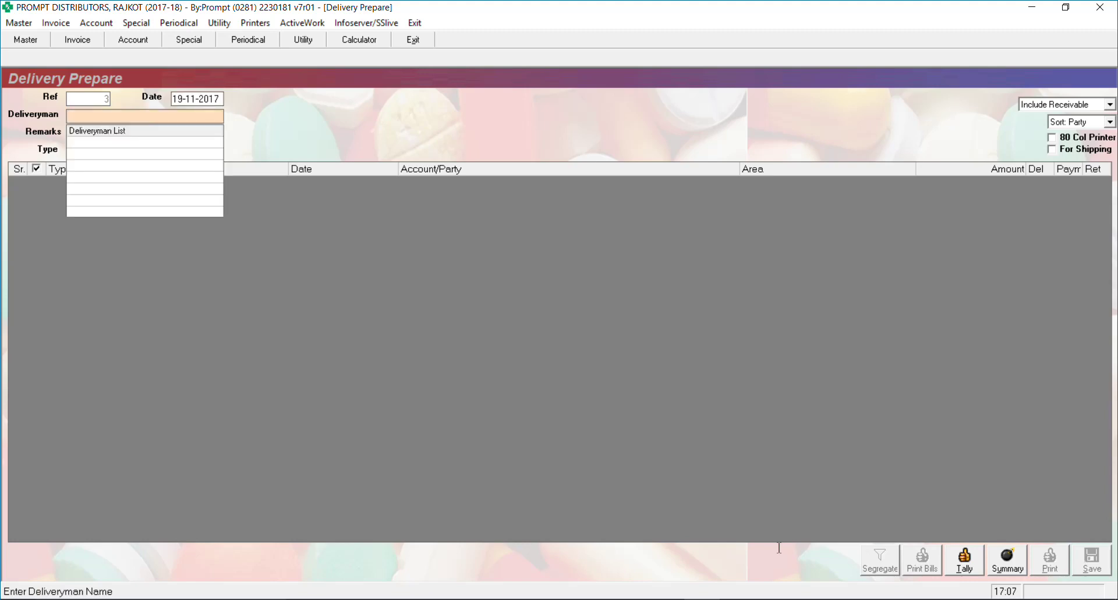
{"action": "type", "text": "ani"}
{"action": "key", "text": "Return"}
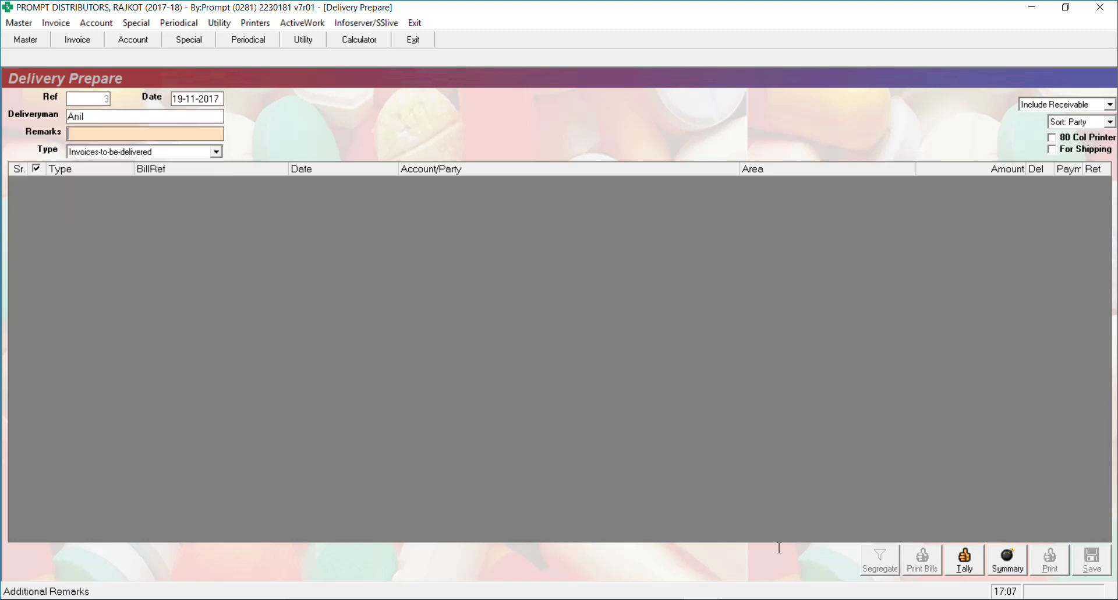
{"action": "key", "text": "Return"}
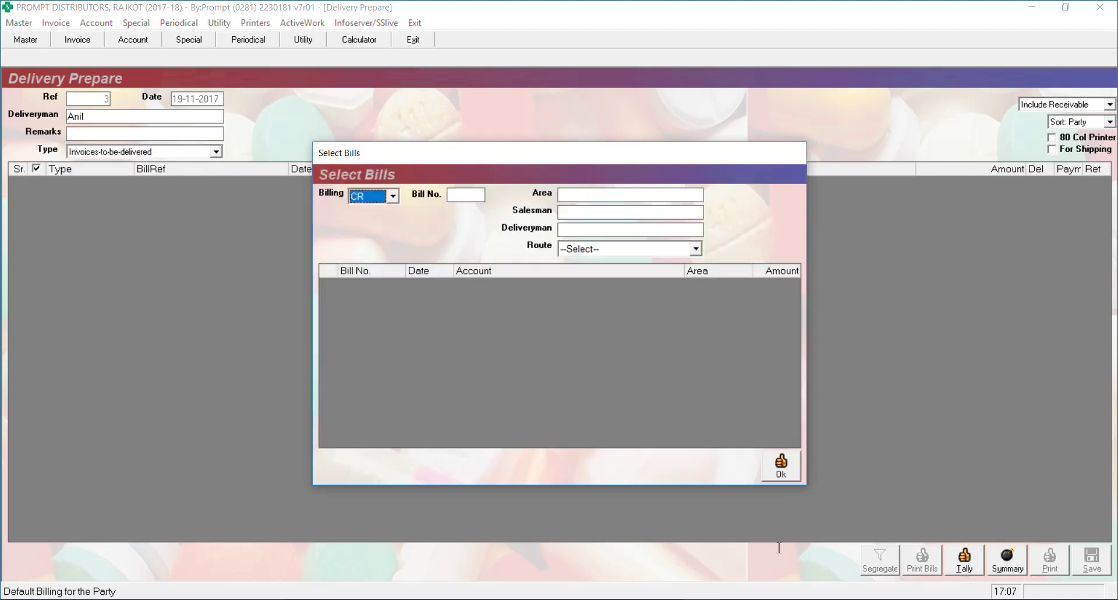
{"action": "key", "text": "Return"}
{"action": "key", "text": "Return"}
{"action": "key", "text": "Return"}
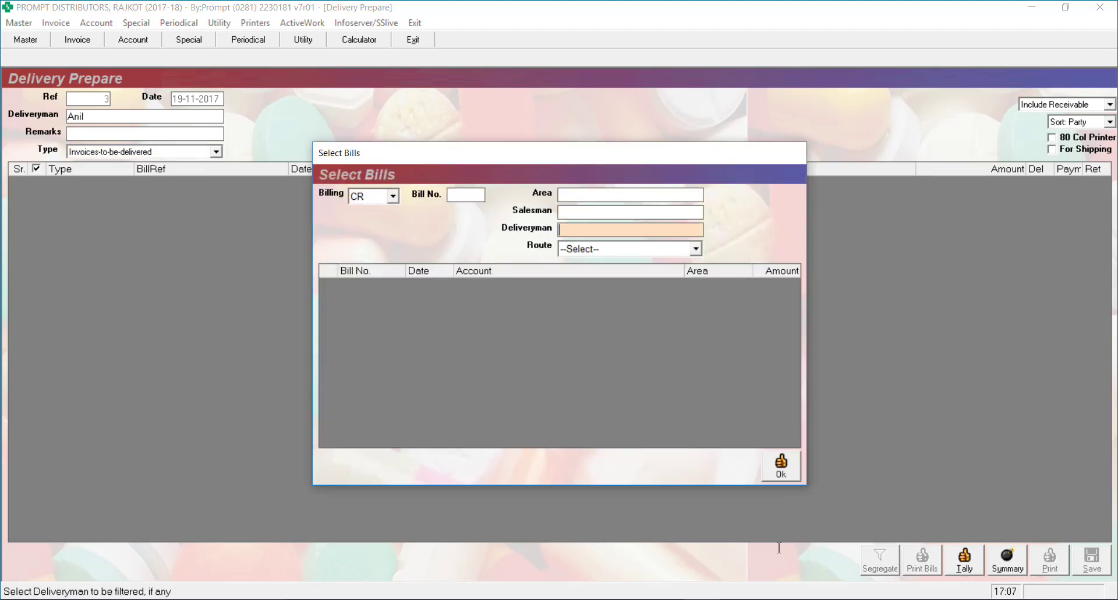
{"action": "type", "text": "an"}
{"action": "key", "text": "BackSpace"}
{"action": "key", "text": "BackSpace"}
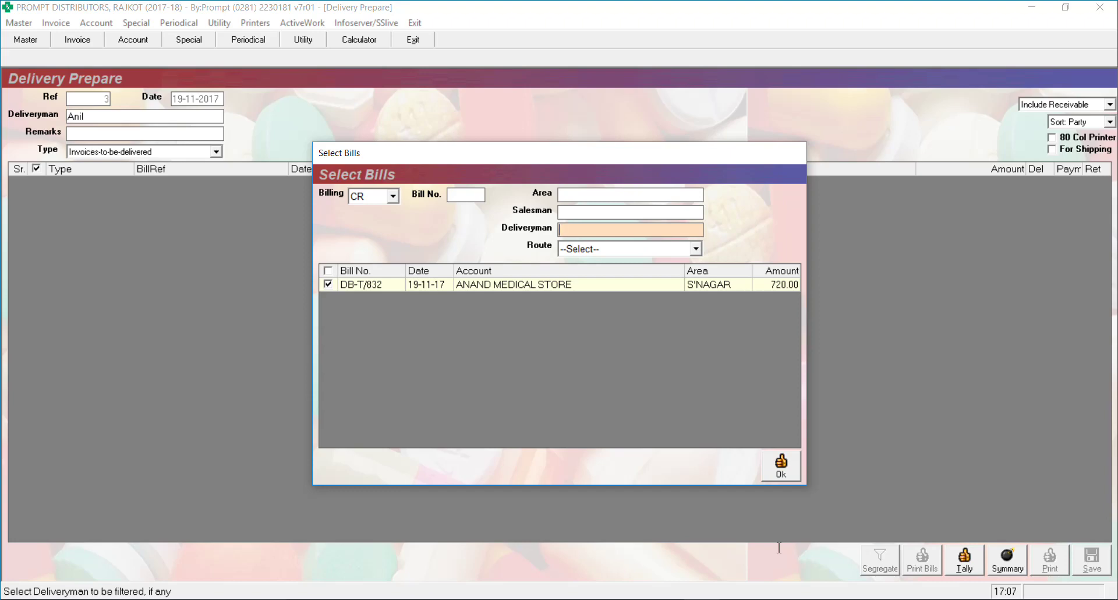
{"action": "key", "text": "Down"}
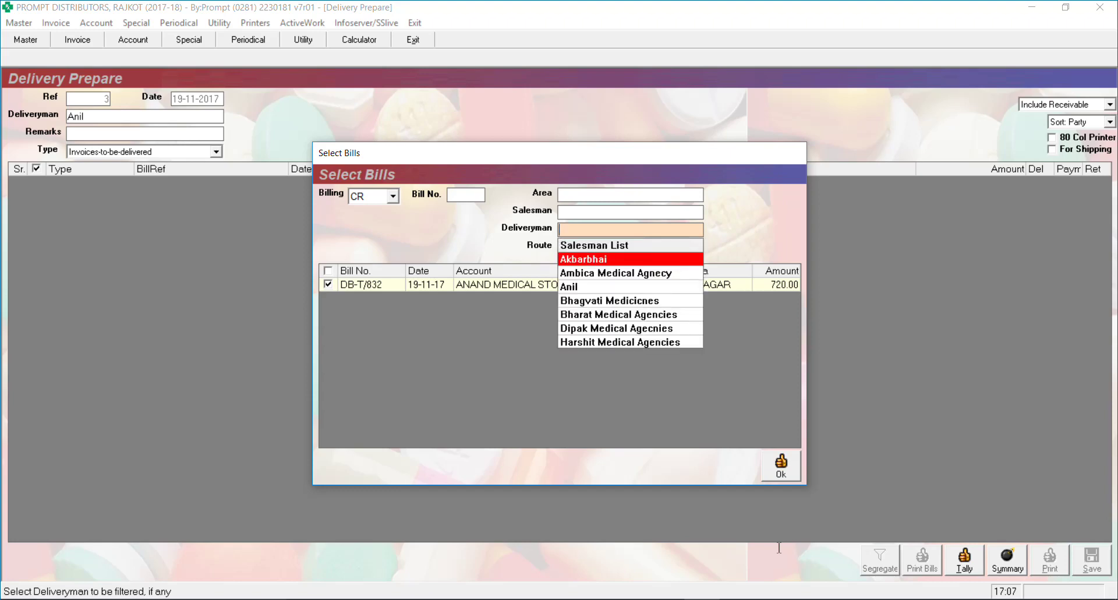
{"action": "left_click", "coordinate": [781, 466]}
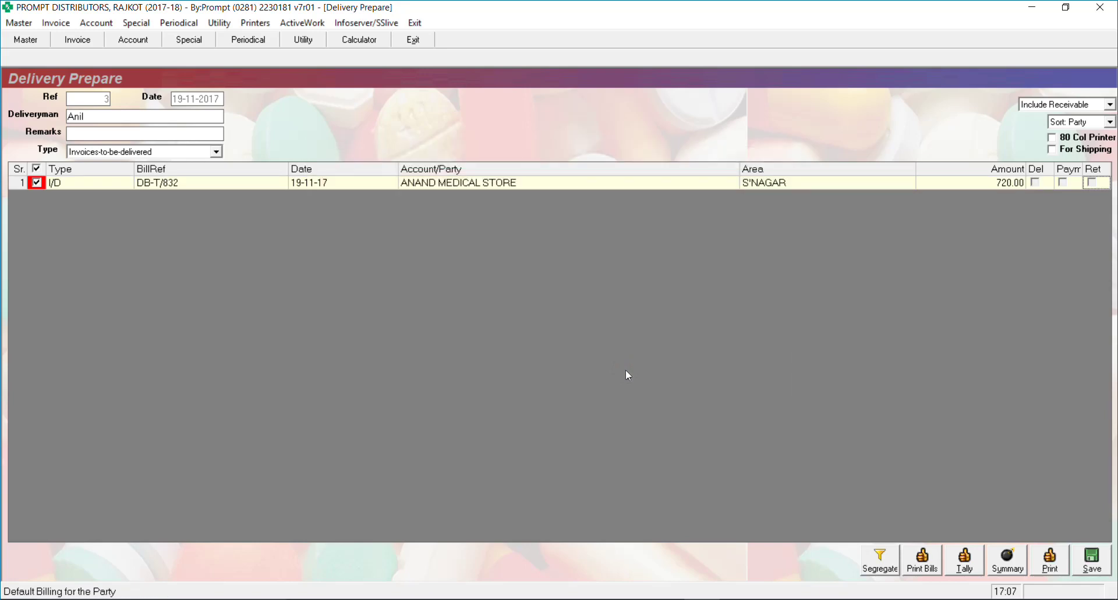
{"action": "left_click", "coordinate": [1092, 559]}
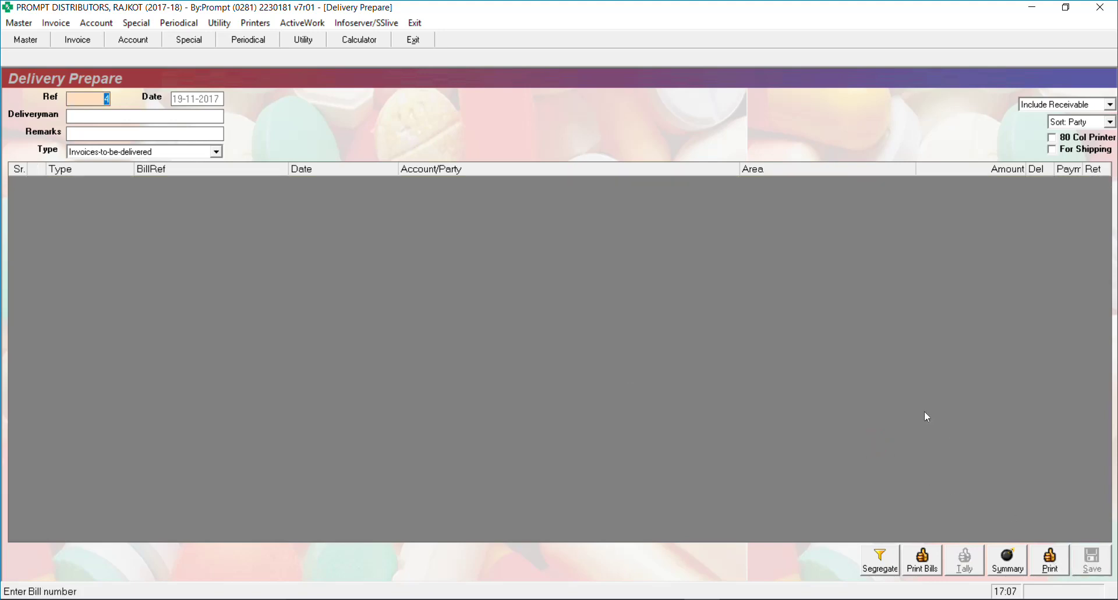
Print delivery sheet 3 to a PDF named DelSheet1911, then minimise to the desktop
{"action": "type", "text": "3"}
{"action": "key", "text": "Return"}
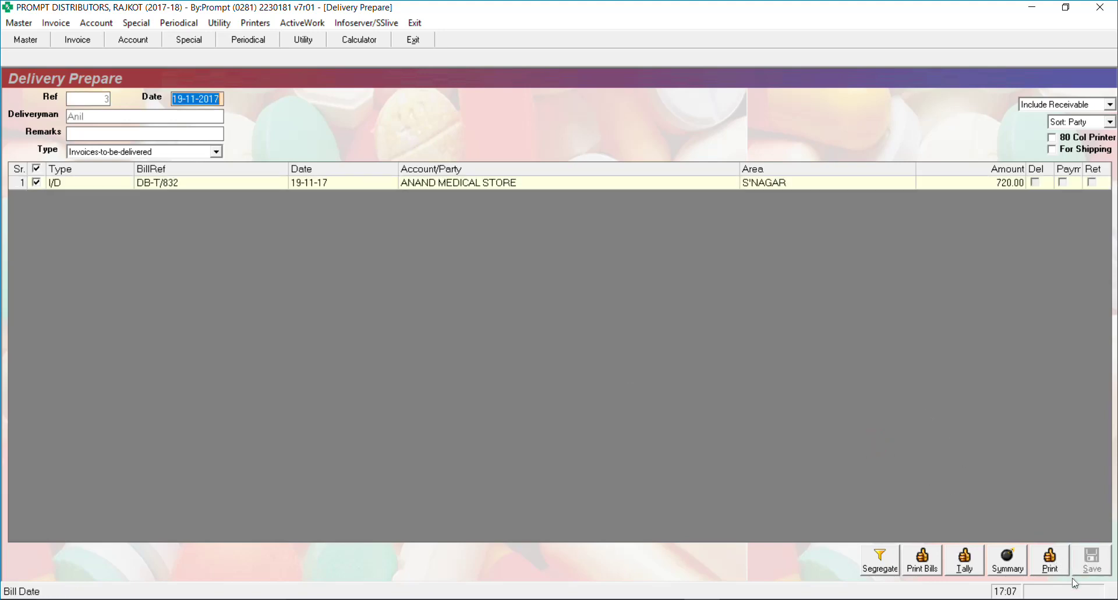
{"action": "key", "text": "Return"}
{"action": "key", "text": "Return"}
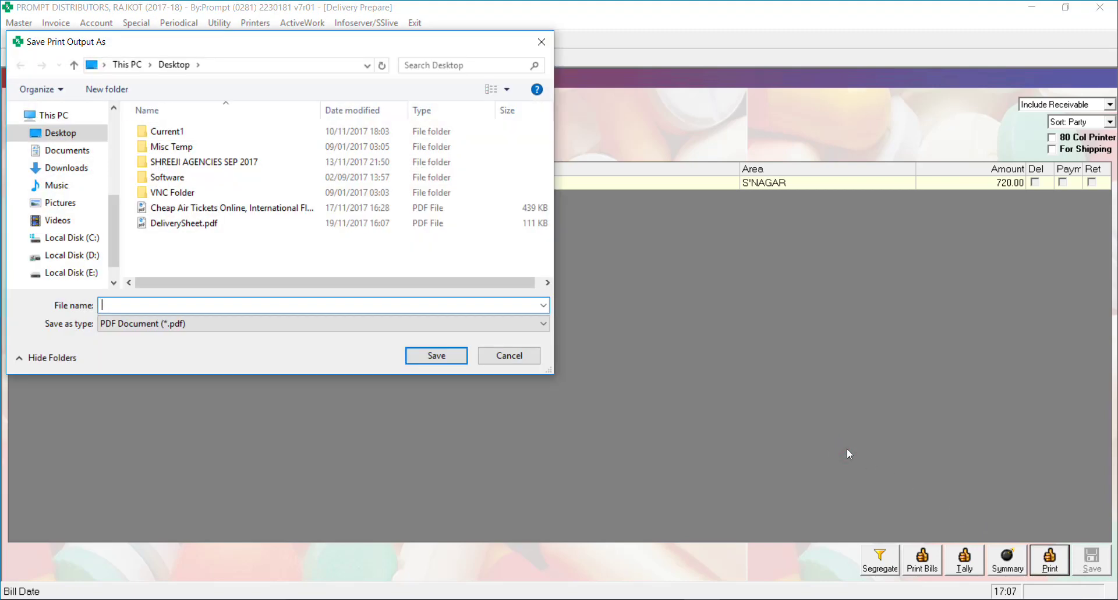
{"action": "type", "text": "D"}
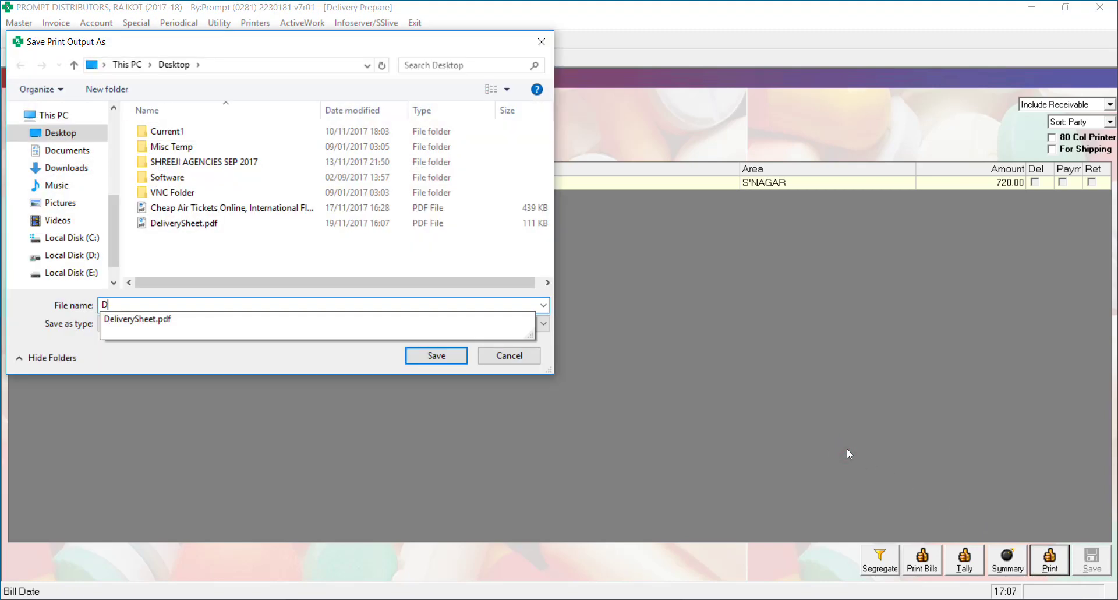
{"action": "type", "text": "elSheet"}
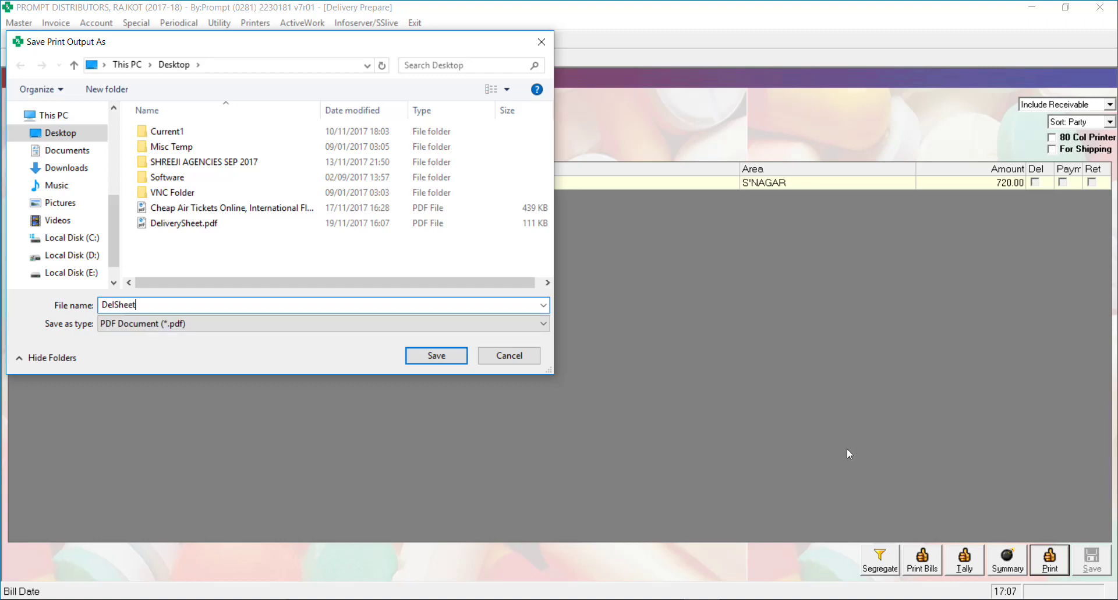
{"action": "type", "text": "1911"}
{"action": "key", "text": "Return"}
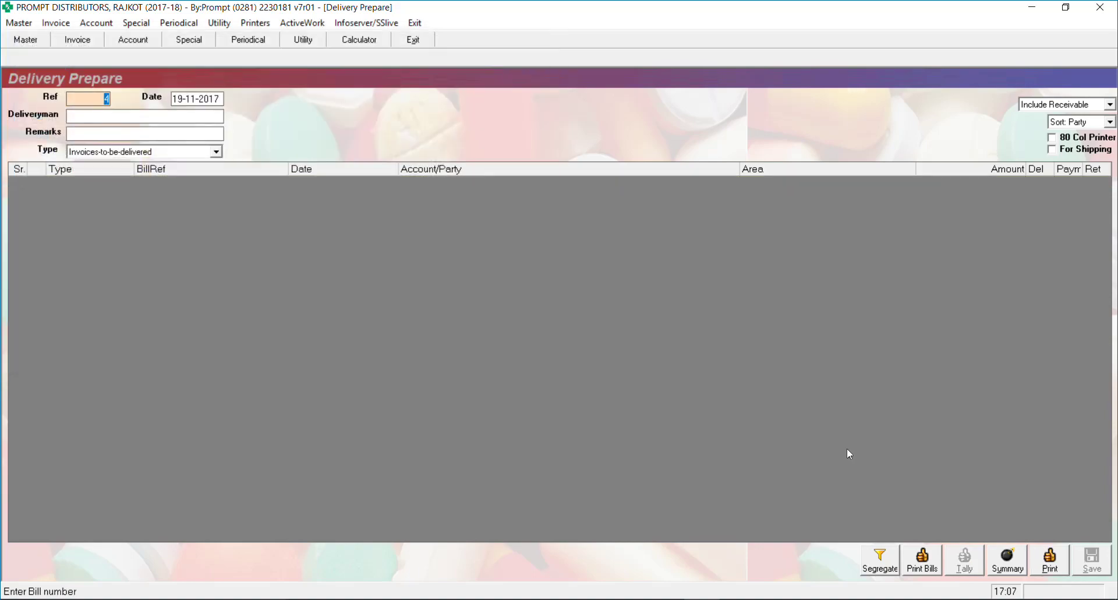
{"action": "key", "text": "super+d"}
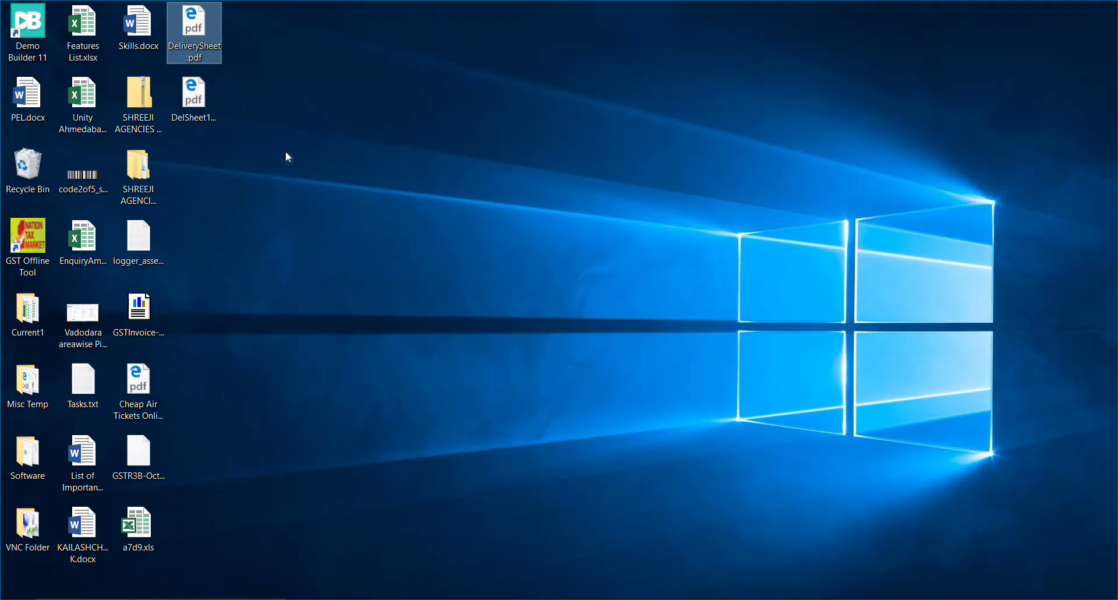
Open DelSheet1911.pdf from the desktop in Edge to check it, then return to PharmaExcel
{"action": "left_click", "coordinate": [204, 105]}
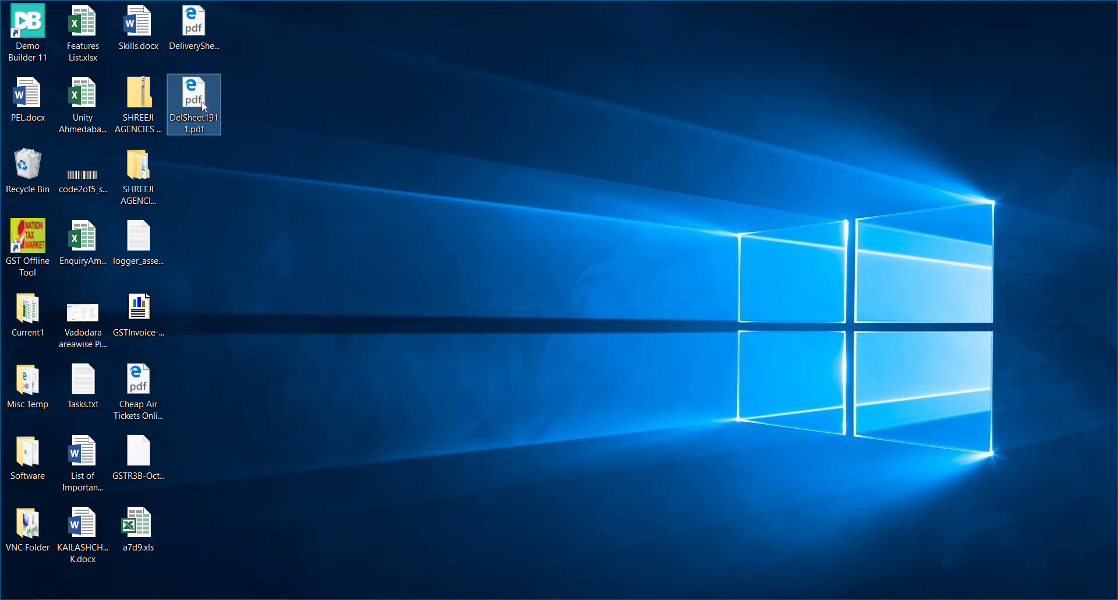
{"action": "double_click", "coordinate": [204, 106]}
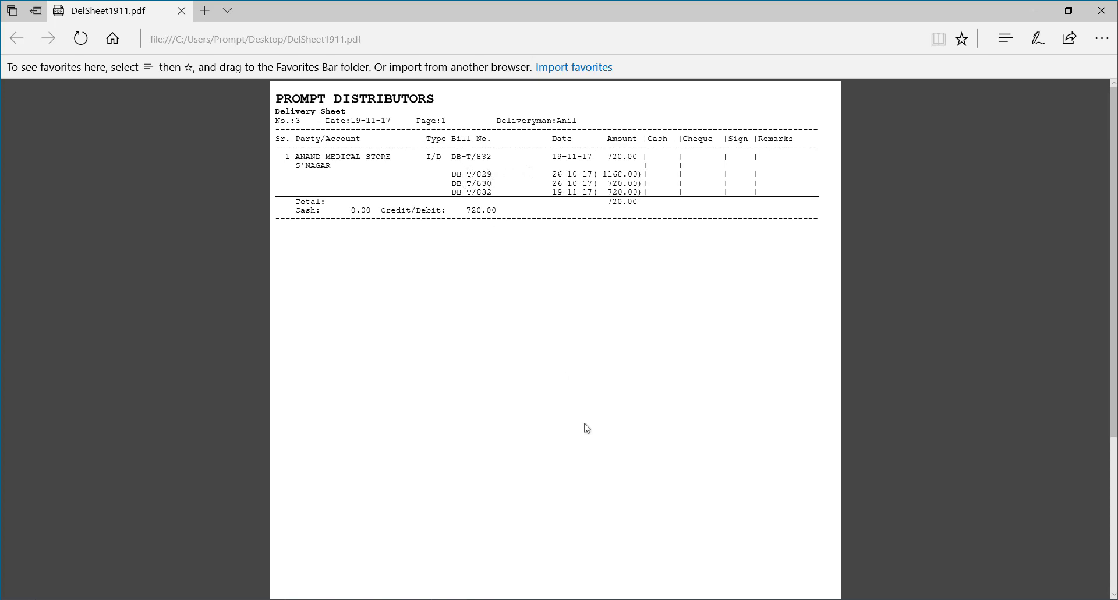
{"action": "left_click", "coordinate": [675, 599]}
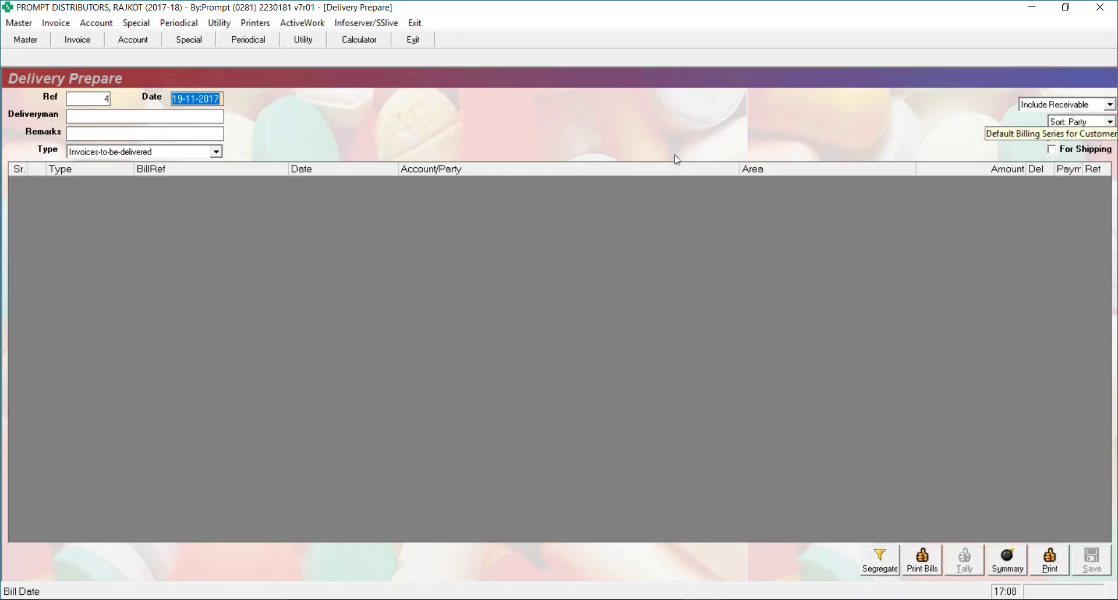
Reload delivery sheet 3, look over its receivable inclusion options unchanged, then view the DelSheet1911 PDF
{"action": "key", "text": "shift+Tab"}
{"action": "type", "text": "3"}
{"action": "key", "text": "Return"}
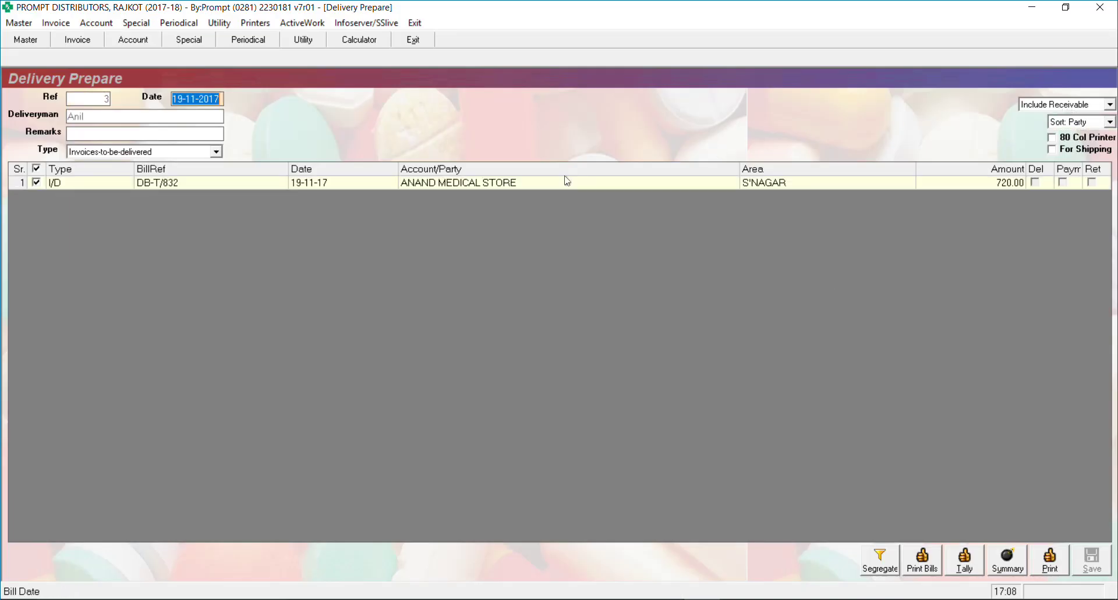
{"action": "left_click", "coordinate": [1074, 105]}
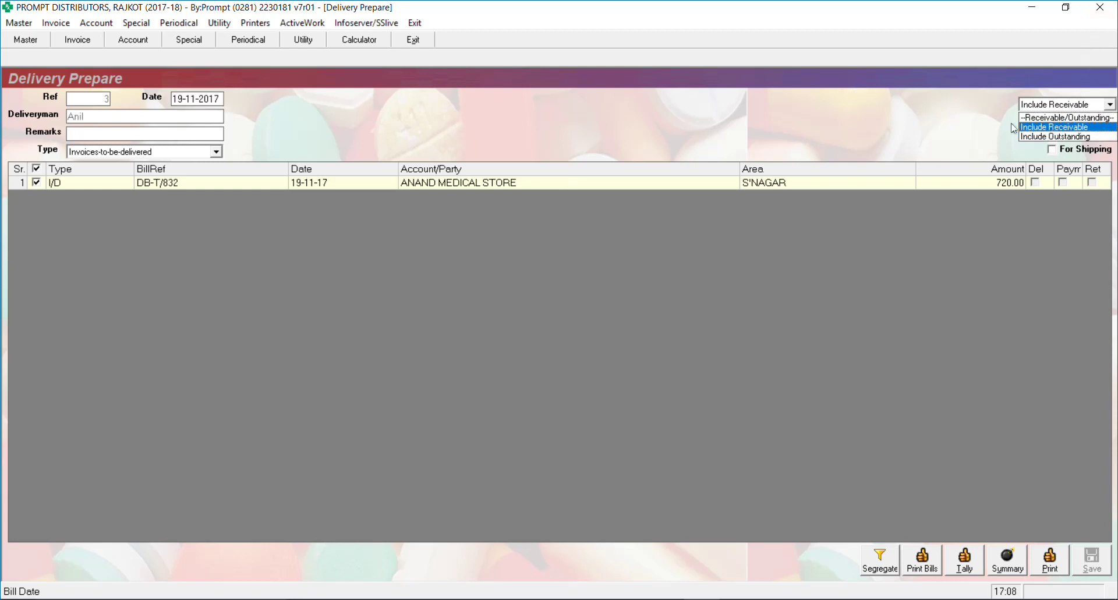
{"action": "left_click", "coordinate": [842, 107]}
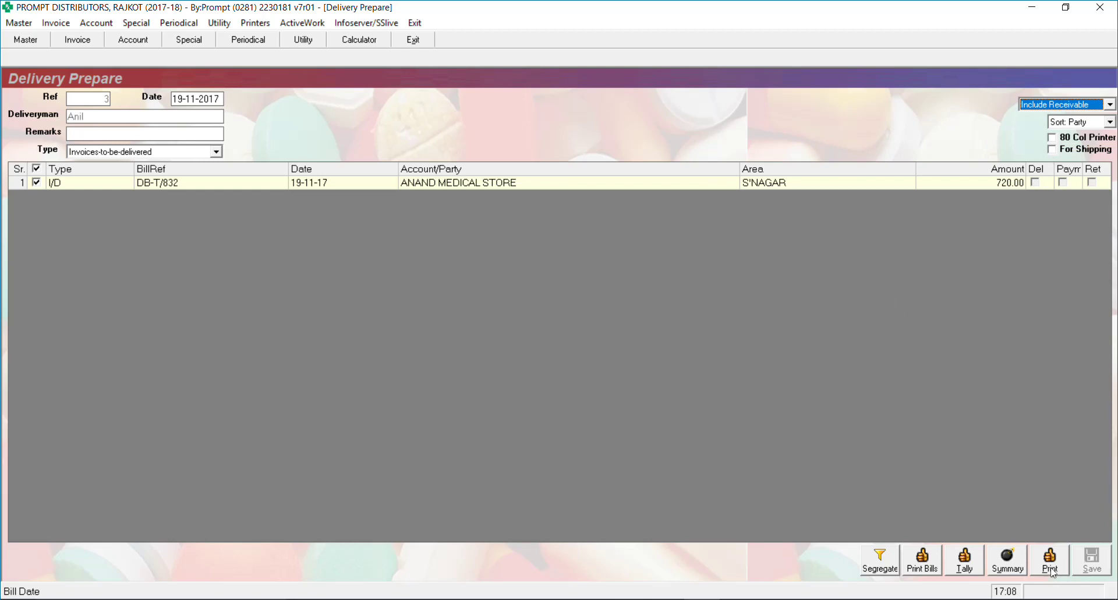
{"action": "left_click", "coordinate": [1041, 109]}
{"action": "left_click", "coordinate": [829, 85]}
{"action": "mouse_move", "coordinate": [451, 598]}
{"action": "left_click", "coordinate": [451, 553]}
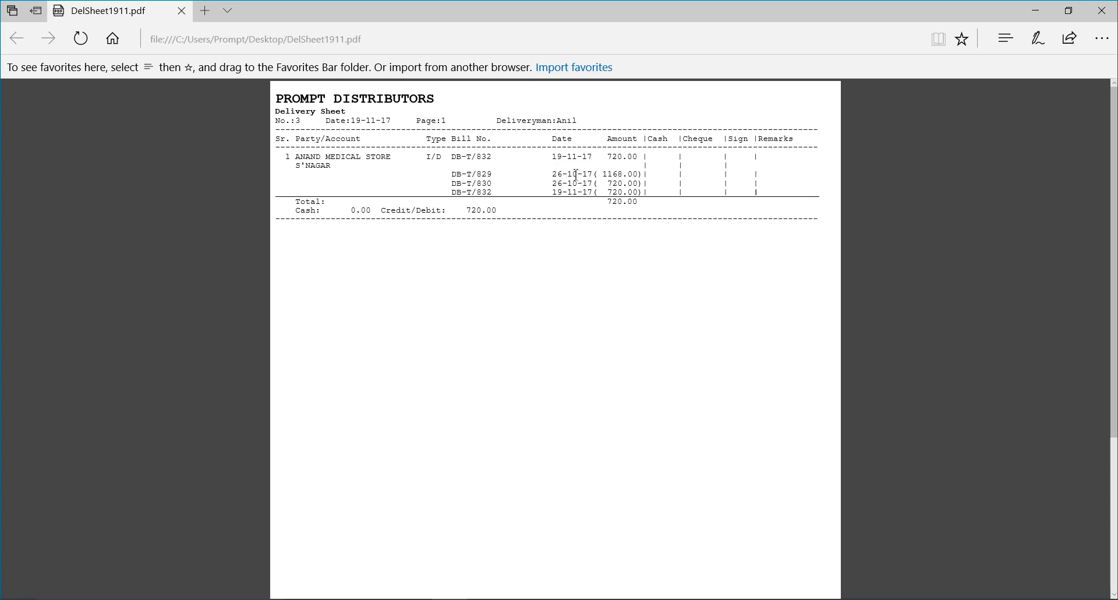
Bring the Word update list, Document1, in front of the Edge PDF
{"action": "mouse_move", "coordinate": [712, 598]}
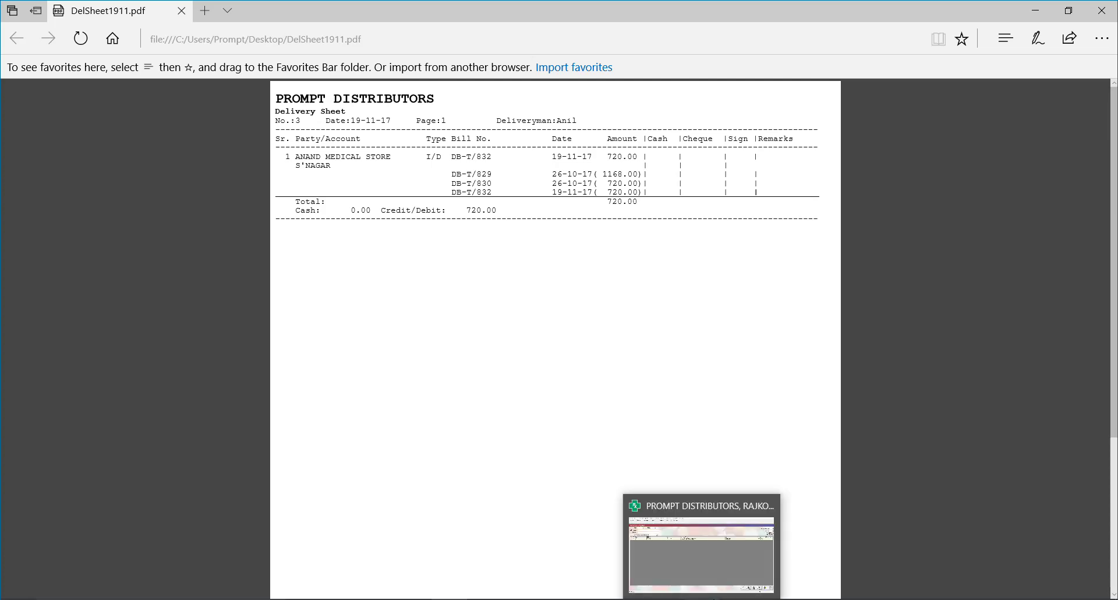
{"action": "left_click", "coordinate": [666, 599]}
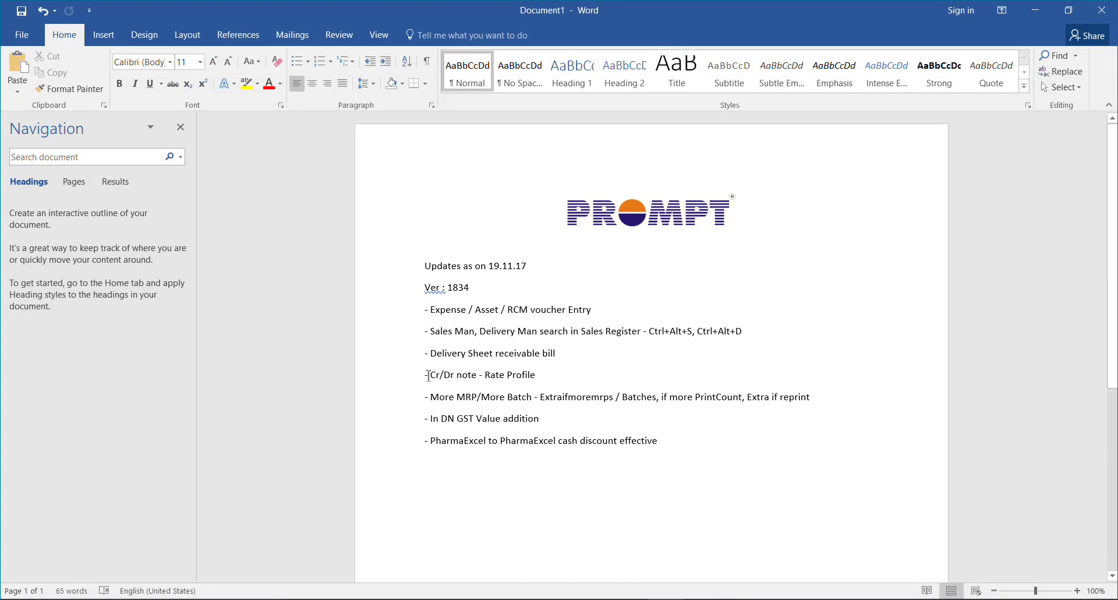
Highlight the '- Cr/Dr note - Rate Profile' line in Word, then return to Delivery Prepare
{"action": "left_click_drag", "start_coordinate": [425, 376], "coordinate": [542, 377]}
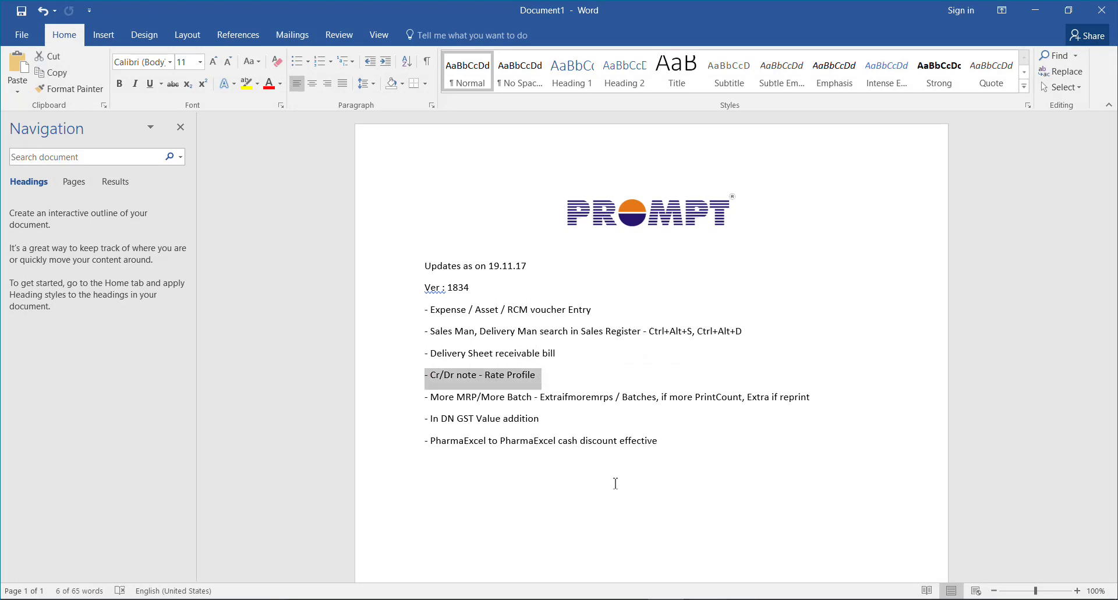
{"action": "key", "text": "alt+Tab"}
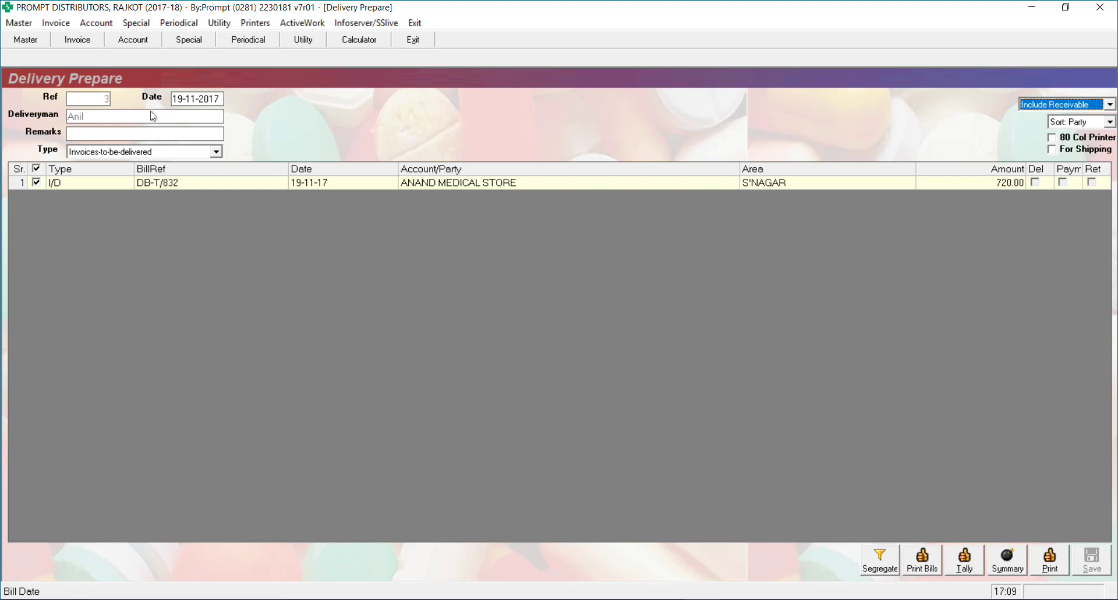
Close the open screens back to Home and open the Account Master form
{"action": "left_click", "coordinate": [130, 136]}
{"action": "key", "text": "Escape"}
{"action": "key", "text": "Escape"}
{"action": "key", "text": "Escape"}
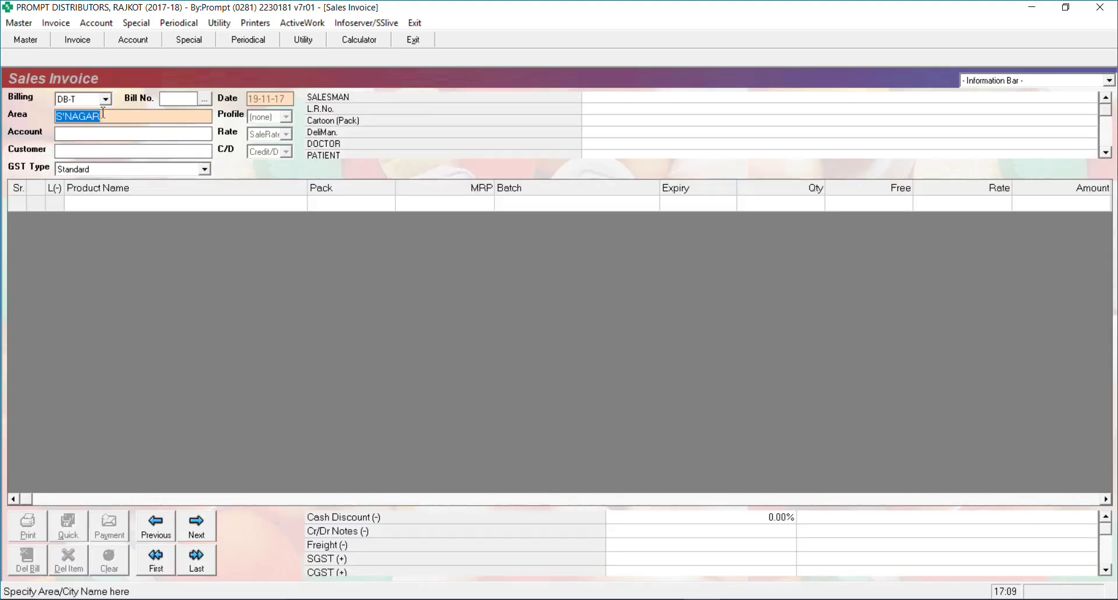
{"action": "key", "text": "Escape"}
{"action": "key", "text": "Escape"}
{"action": "key", "text": "Escape"}
{"action": "key", "text": "Escape"}
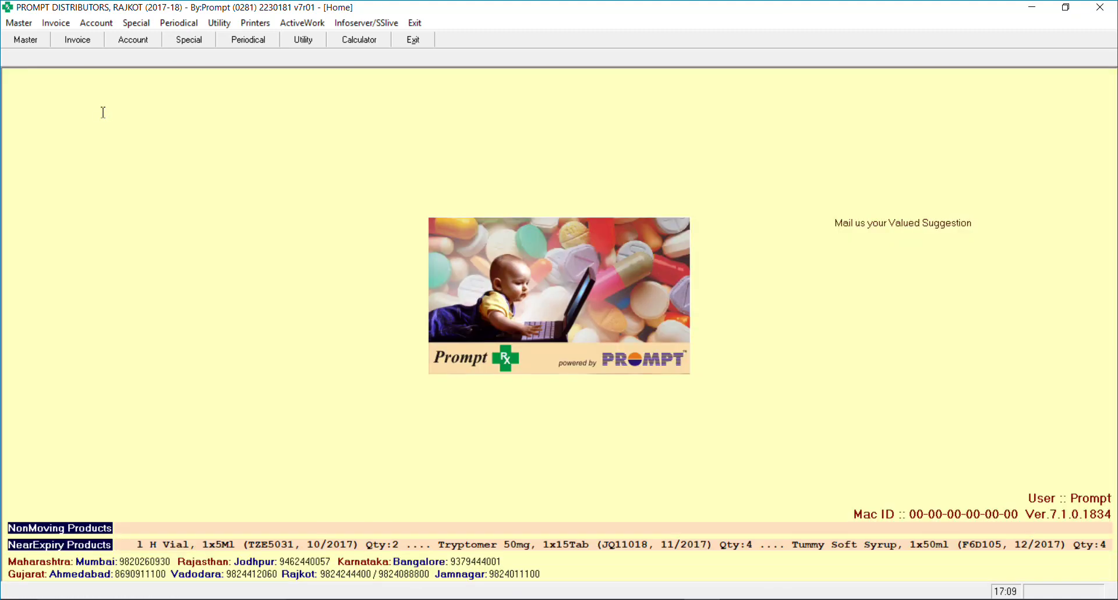
{"action": "left_click", "coordinate": [11, 22]}
{"action": "mouse_move", "coordinate": [100, 39]}
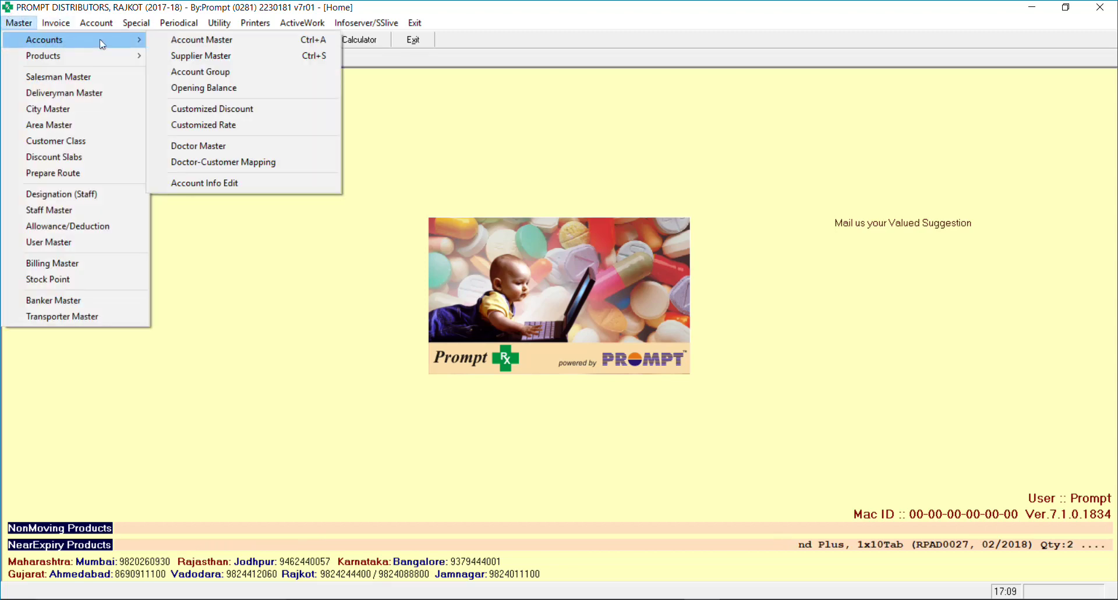
{"action": "left_click", "coordinate": [198, 39]}
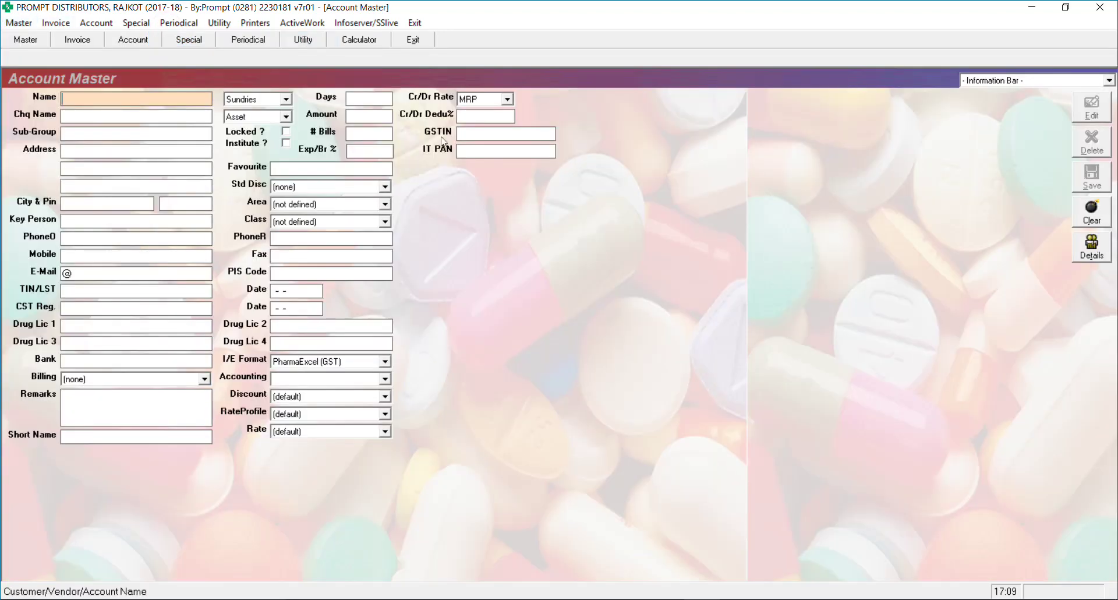
Set AAKAR MEDICAL STORE's Cr/Dr rate to SaleRate with 0% deduction and save
{"action": "type", "text": "a"}
{"action": "key", "text": "Return"}
{"action": "key", "text": "Return"}
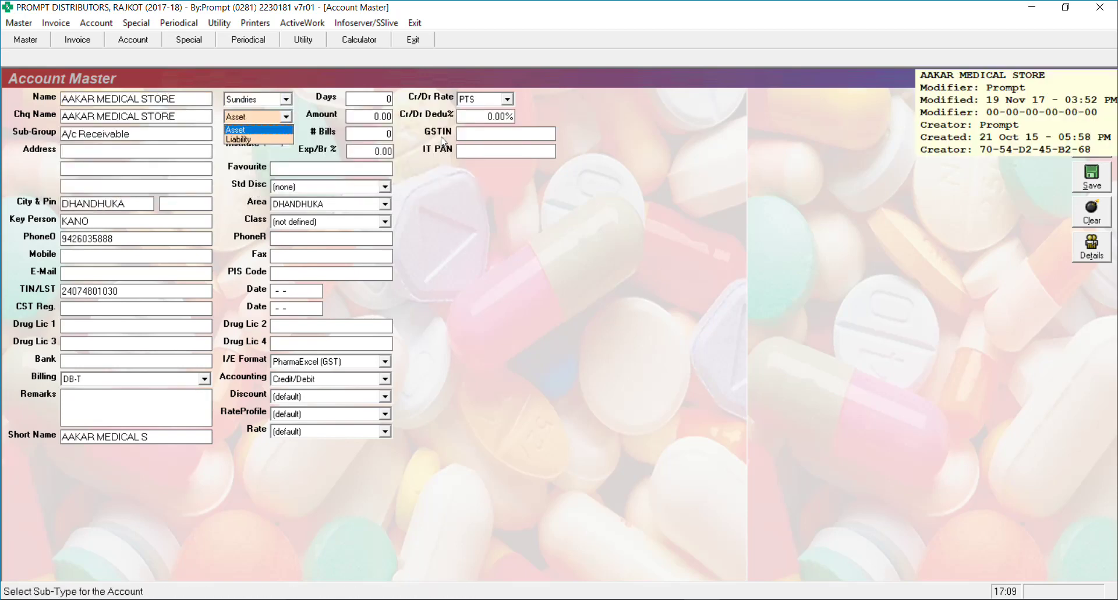
{"action": "key", "text": "Return"}
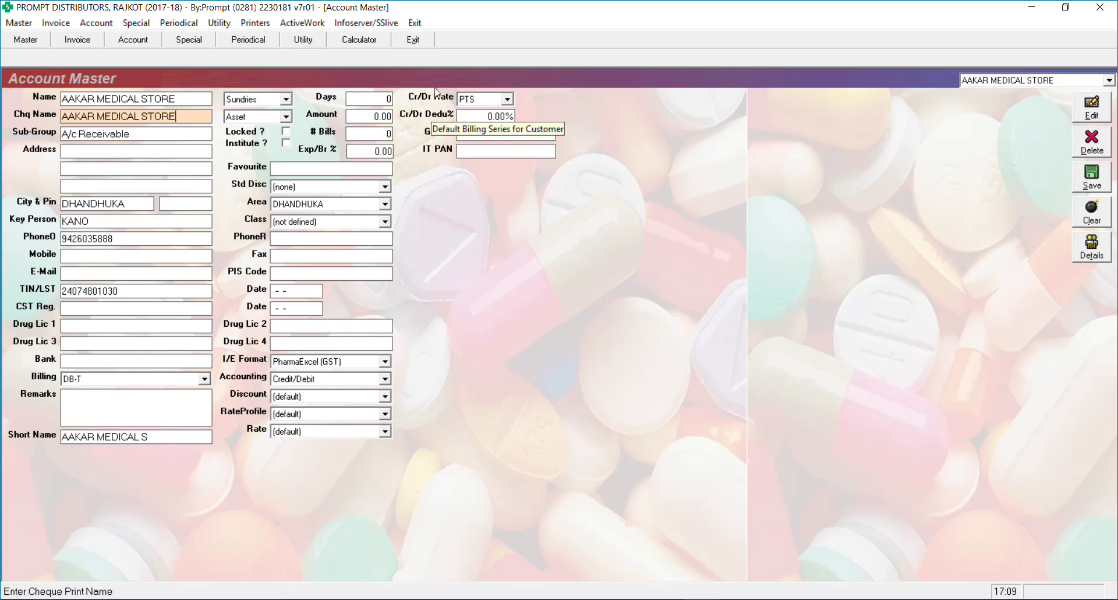
{"action": "left_click", "coordinate": [490, 100]}
{"action": "key", "text": "Home"}
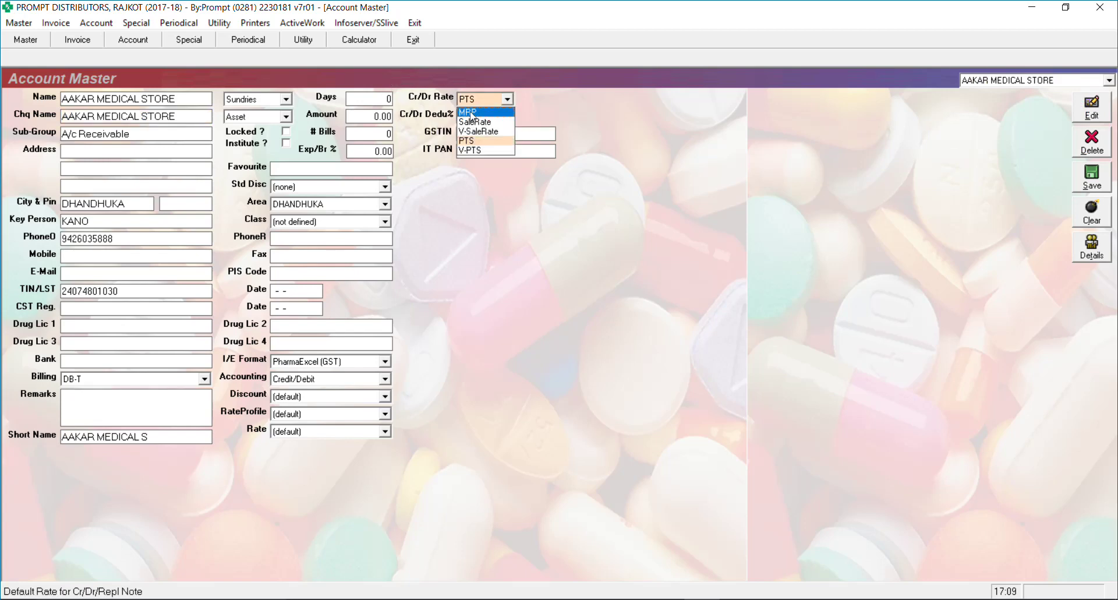
{"action": "key", "text": "Return"}
{"action": "left_click", "coordinate": [480, 101]}
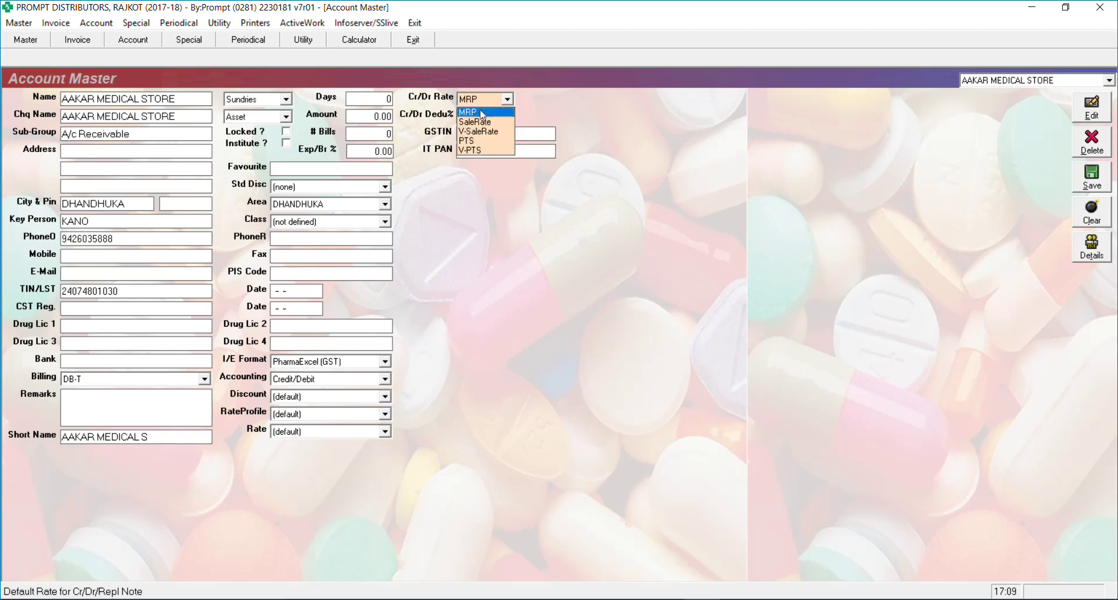
{"action": "left_click", "coordinate": [481, 121]}
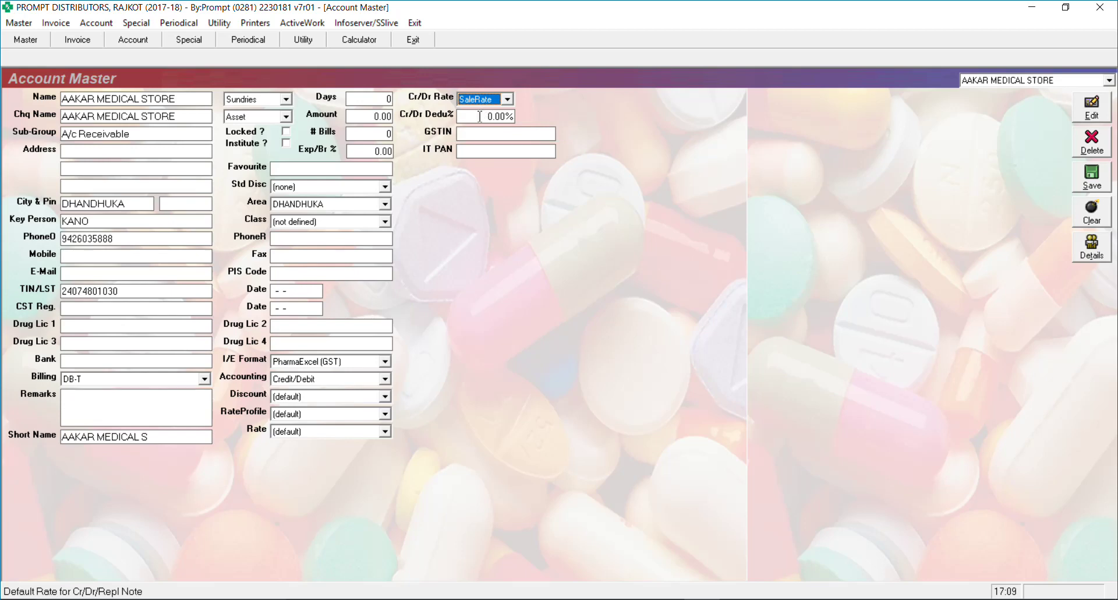
{"action": "left_click", "coordinate": [480, 116]}
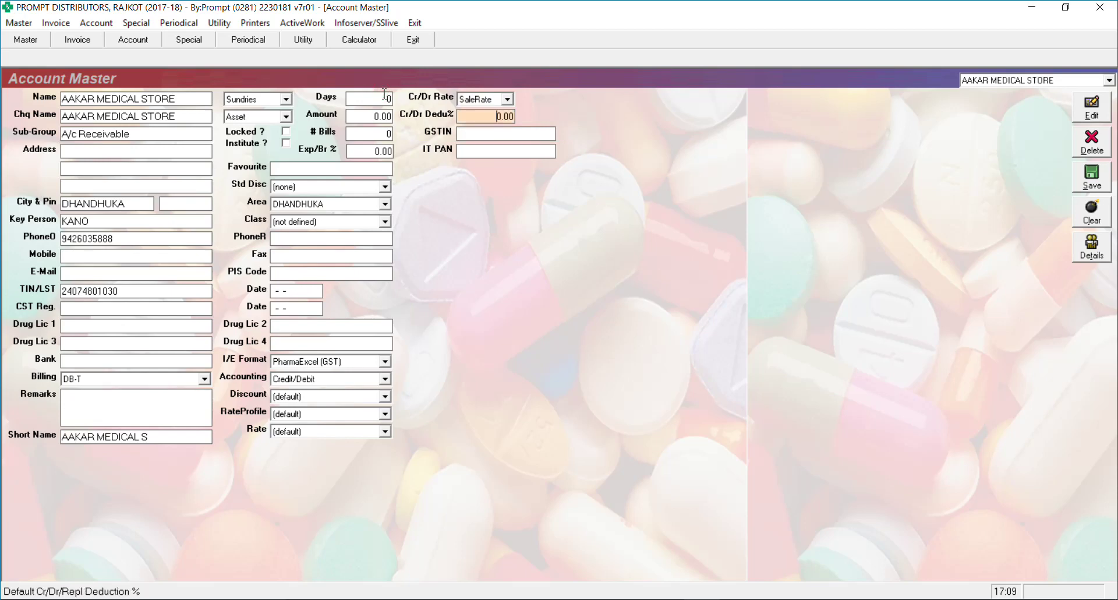
{"action": "key", "text": "Delete"}
{"action": "key", "text": "Return"}
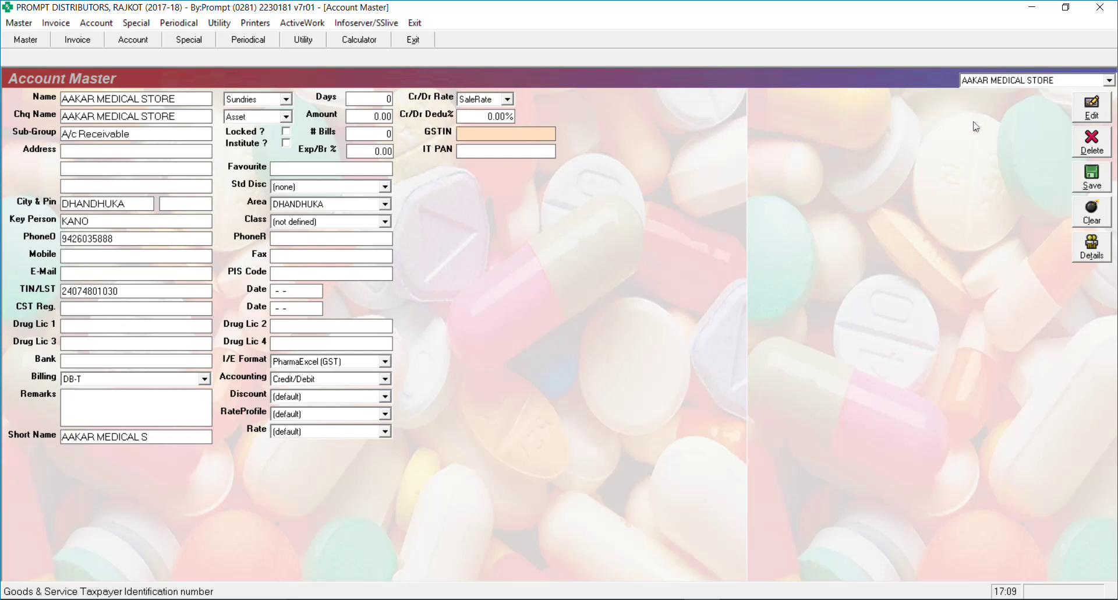
{"action": "left_click", "coordinate": [1092, 177]}
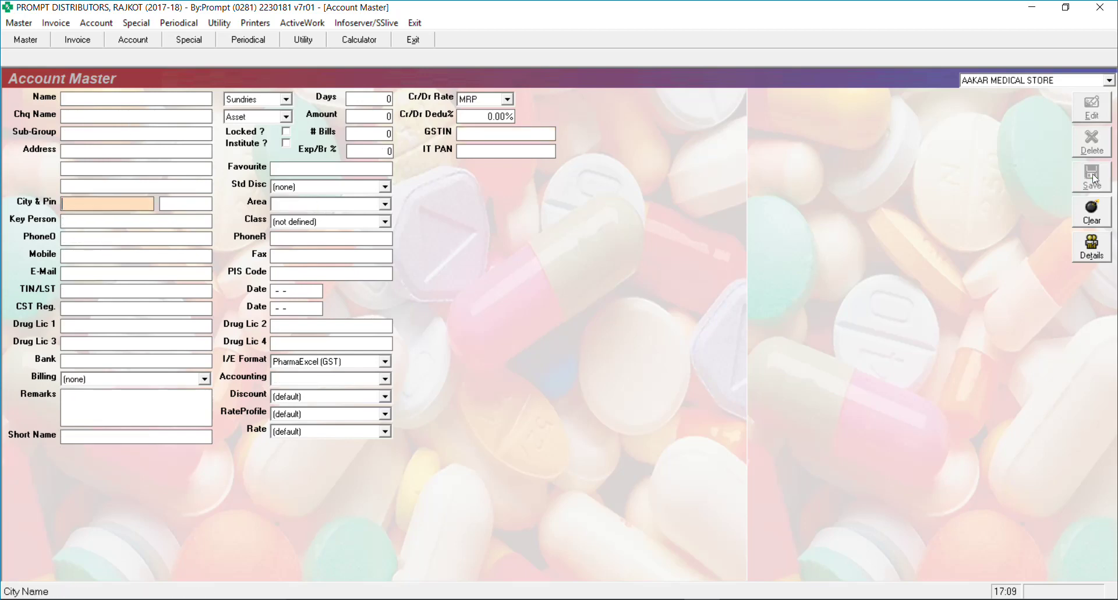
Set ANAND MEDICAL STORE's Cr/Dr rate to MRP with a 21.00% deduction and save
{"action": "type", "text": "a"}
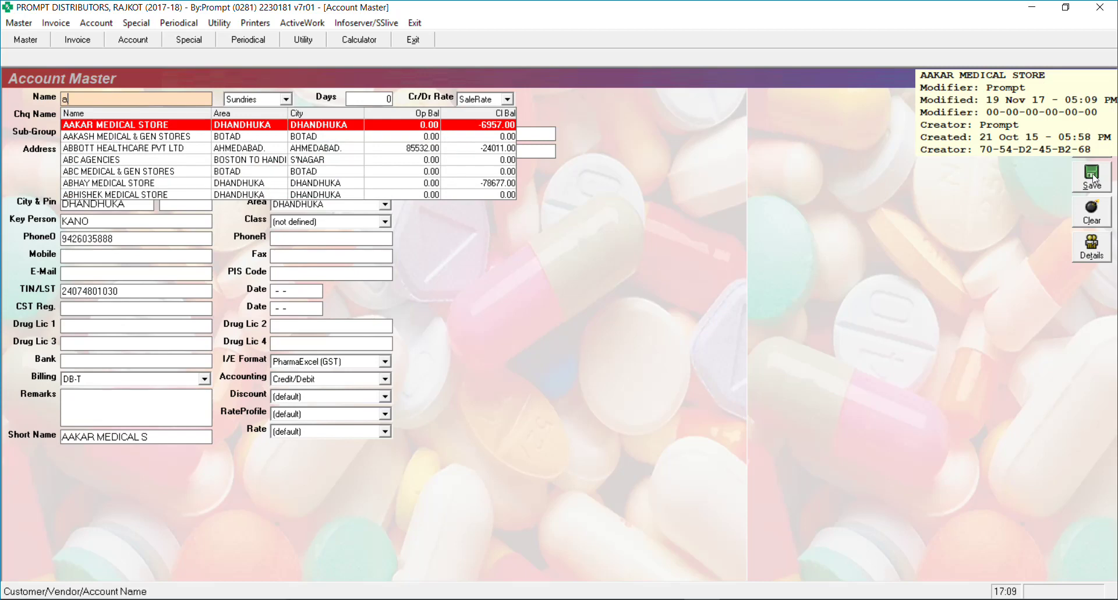
{"action": "type", "text": "nan"}
{"action": "key", "text": "Return"}
{"action": "key", "text": "Down"}
{"action": "key", "text": "Down"}
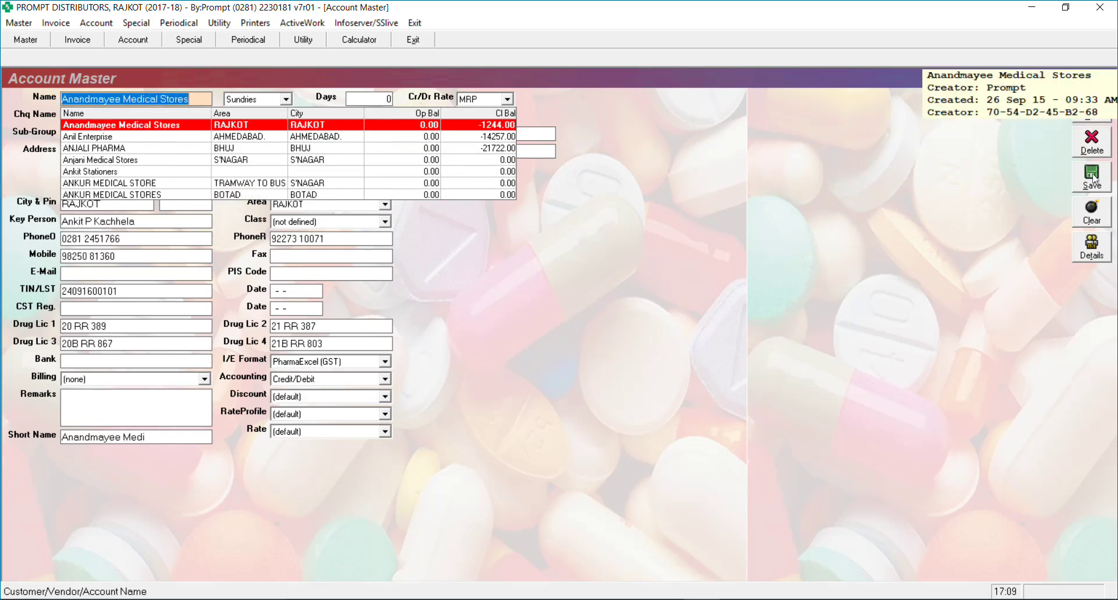
{"action": "key", "text": "Up"}
{"action": "key", "text": "Up"}
{"action": "key", "text": "Up"}
{"action": "key", "text": "Down"}
{"action": "key", "text": "Return"}
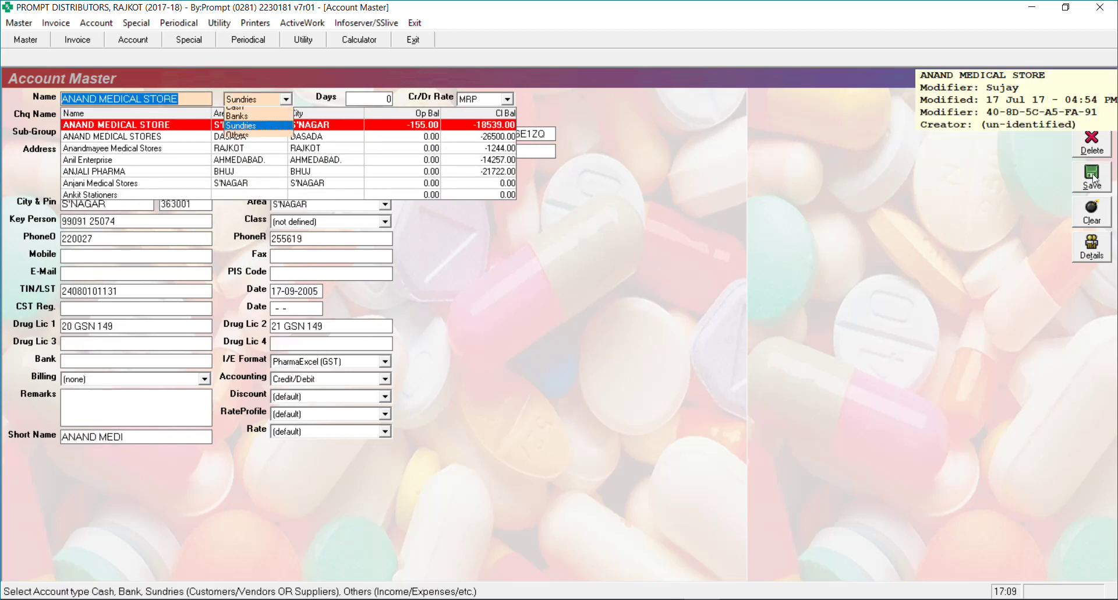
{"action": "key", "text": "Return"}
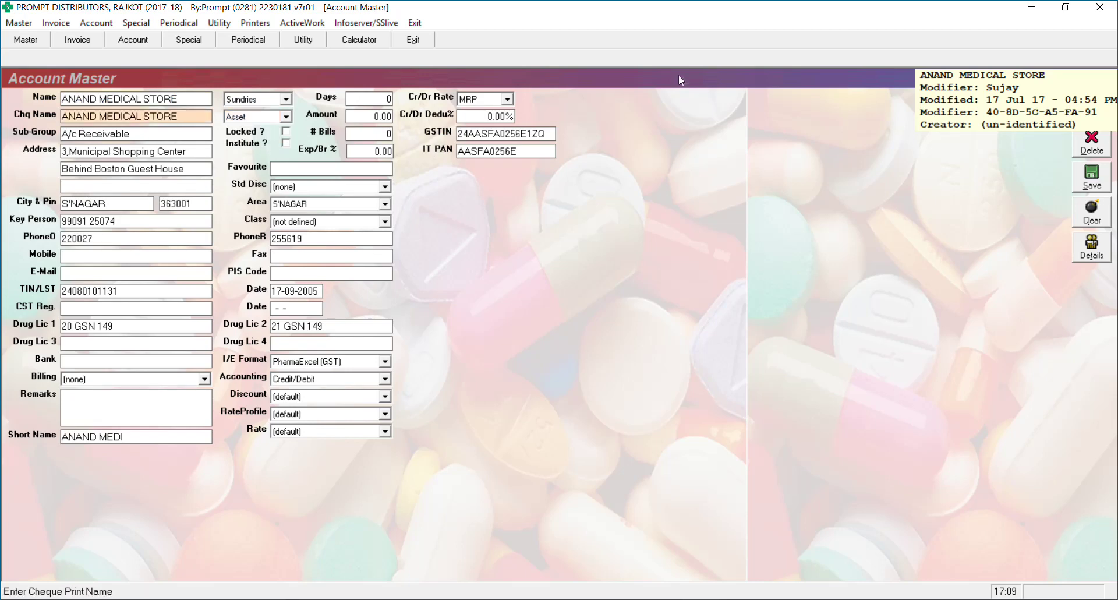
{"action": "left_click", "coordinate": [482, 100]}
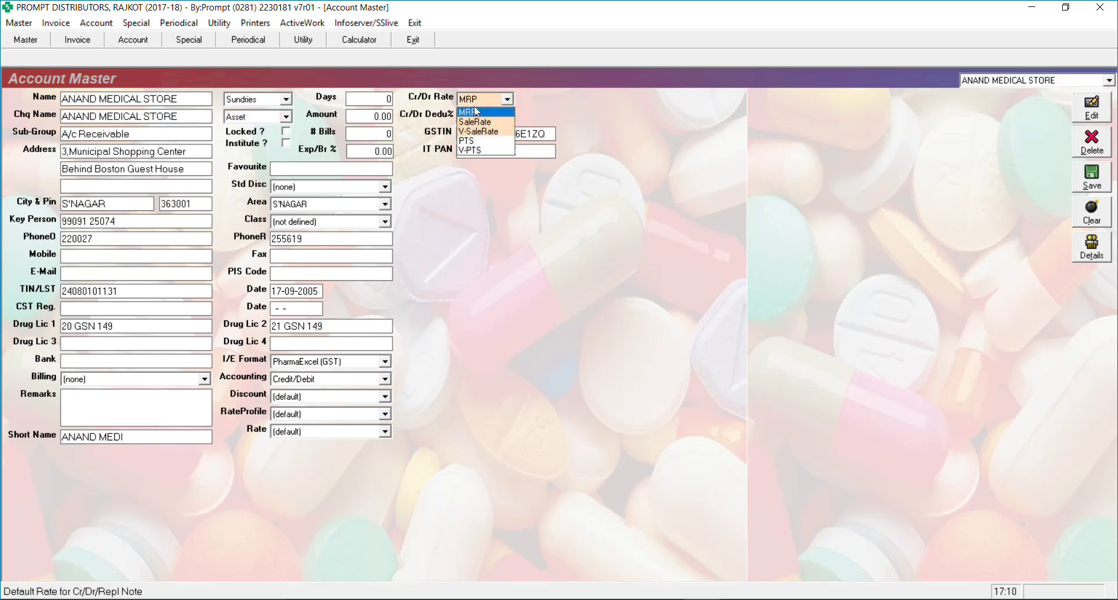
{"action": "left_click", "coordinate": [378, 89]}
{"action": "key", "text": "Return"}
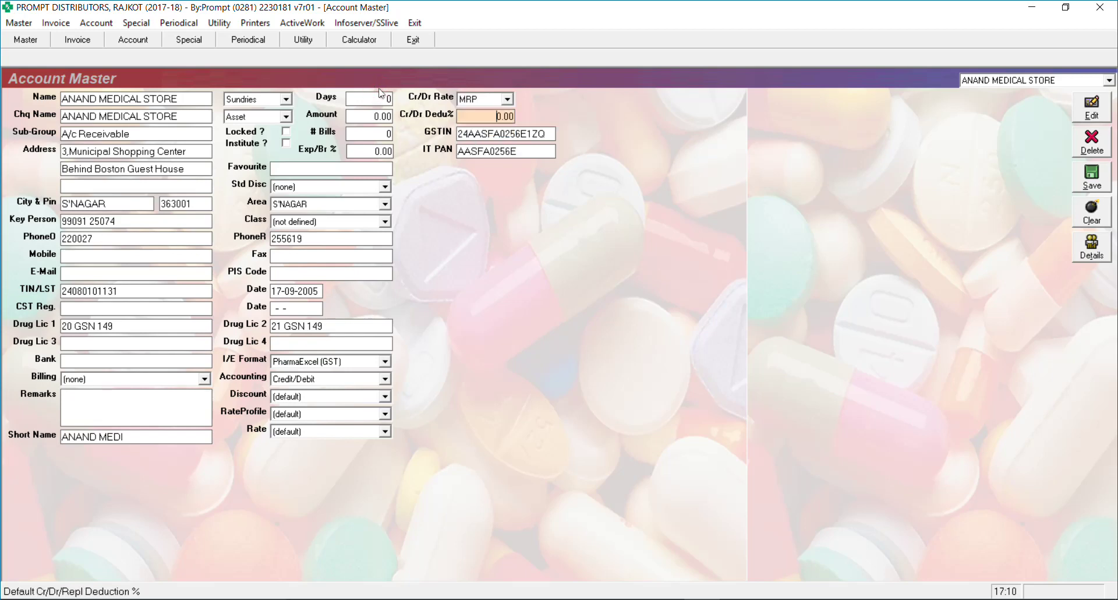
{"action": "key", "text": "BackSpace"}
{"action": "type", "text": "21"}
{"action": "key", "text": "Return"}
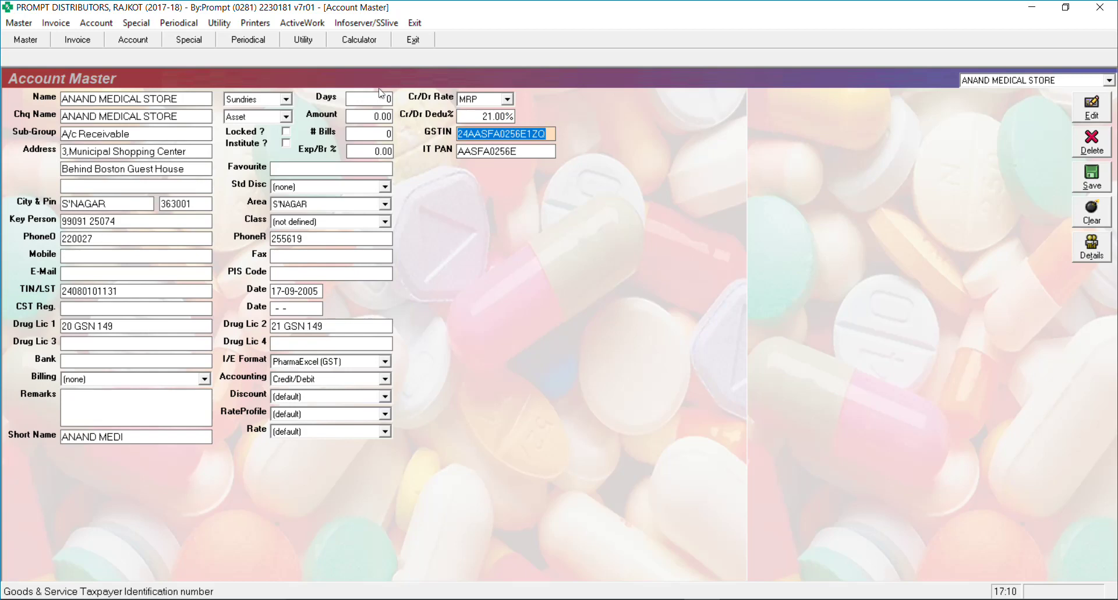
{"action": "left_click", "coordinate": [1090, 173]}
{"action": "left_click", "coordinate": [55, 23]}
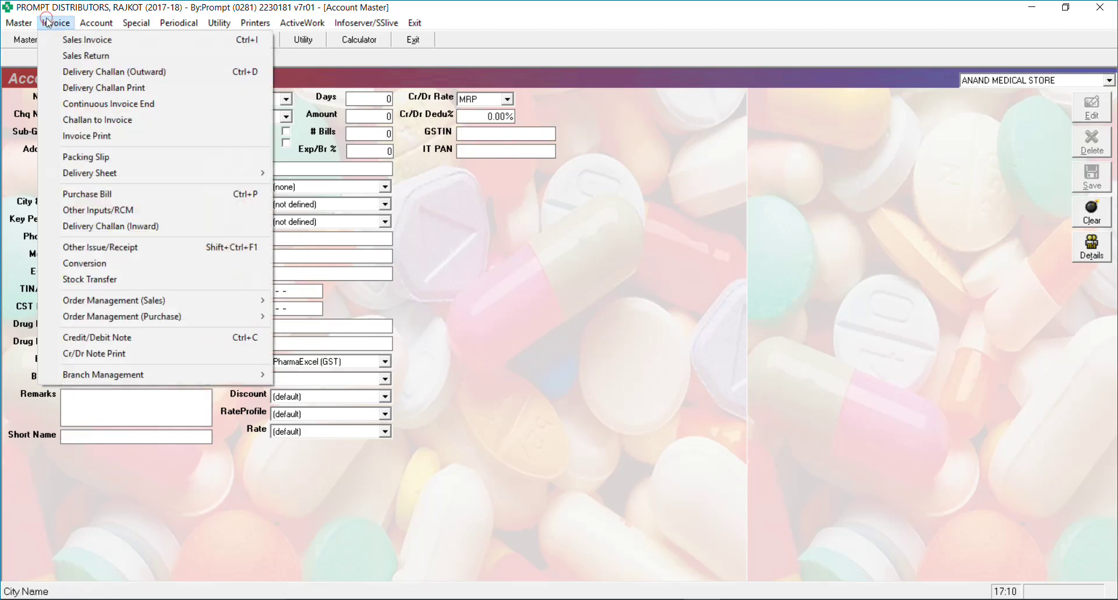
Start a credit note for ANAND MEDICAL STORE, which brings in its 21.00 deduction
{"action": "left_click", "coordinate": [138, 337]}
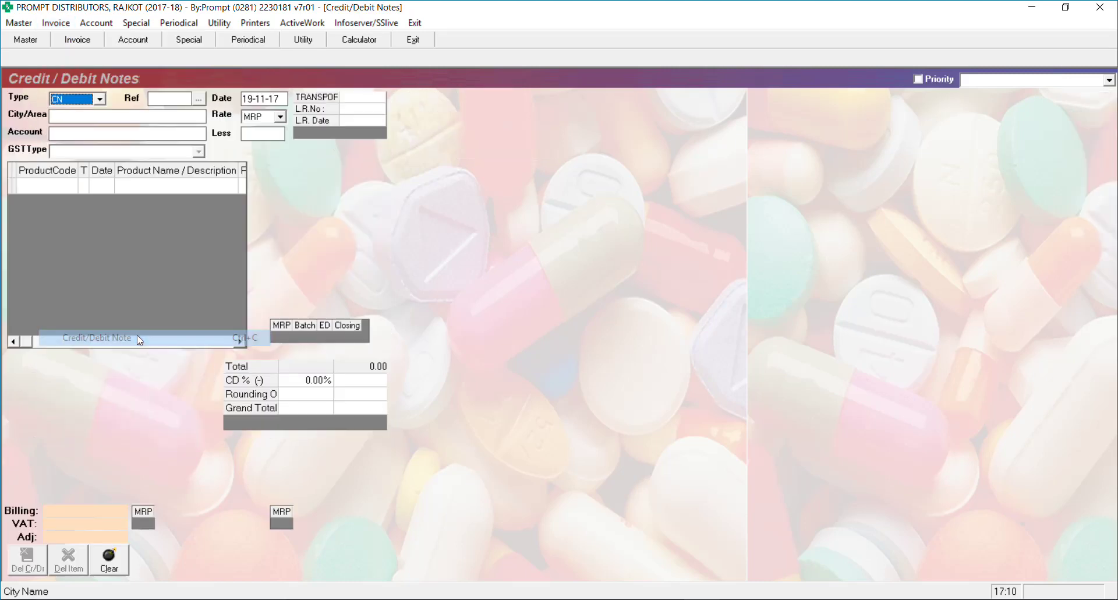
{"action": "key", "text": "Return"}
{"action": "key", "text": "Return"}
{"action": "key", "text": "Return"}
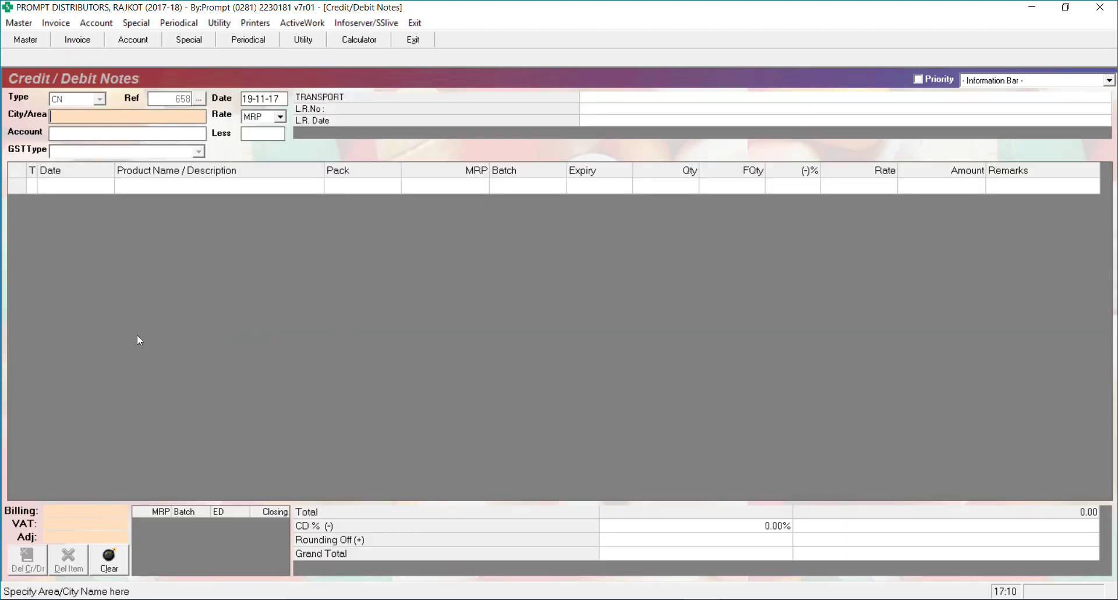
{"action": "type", "text": "a"}
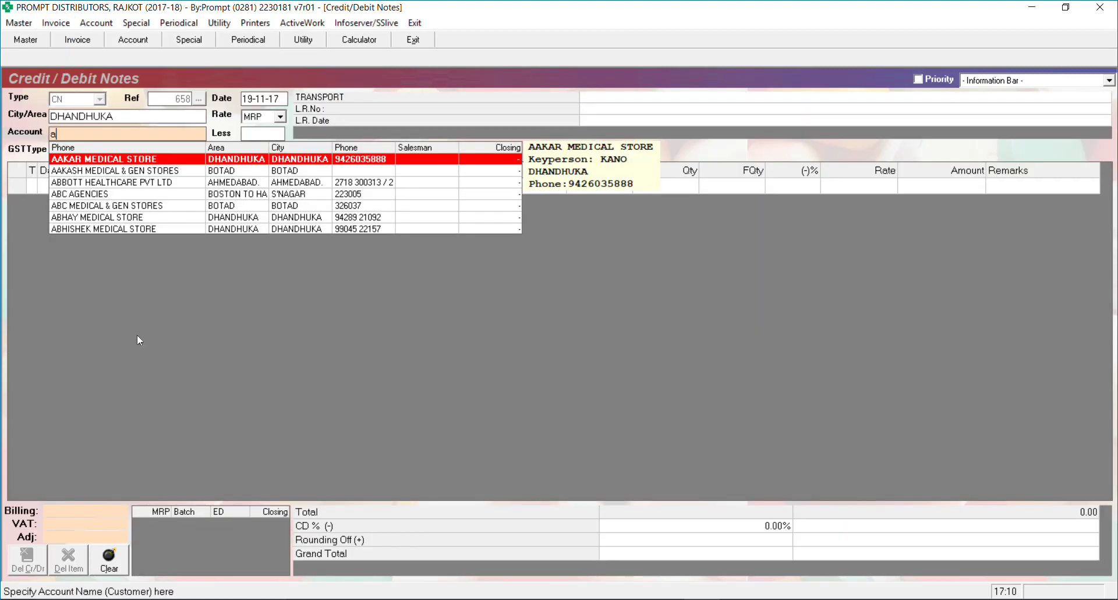
{"action": "type", "text": "n"}
{"action": "key", "text": "Down"}
{"action": "key", "text": "Return"}
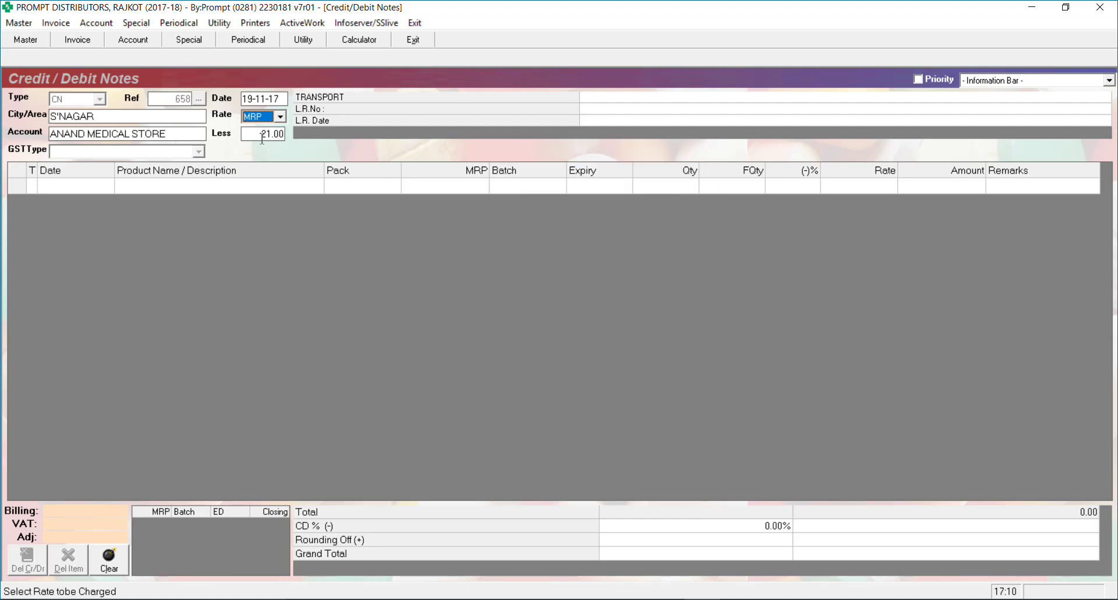
Restart the credit note as reference 658 for AAKAR MEDICAL STORE at sale rate
{"action": "key", "text": "Escape"}
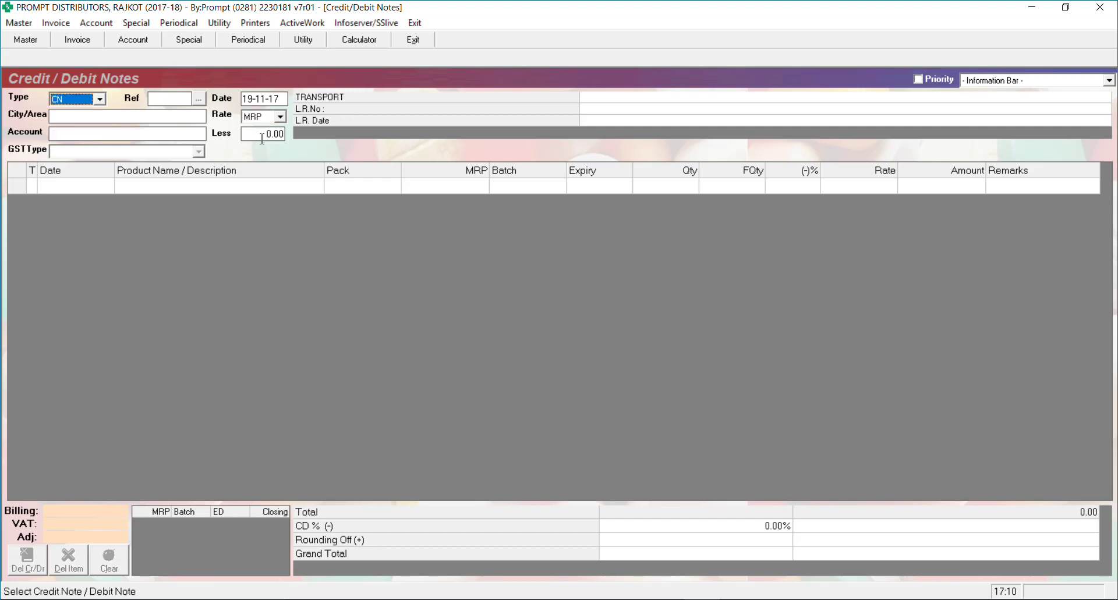
{"action": "key", "text": "Return"}
{"action": "key", "text": "Return"}
{"action": "type", "text": "a"}
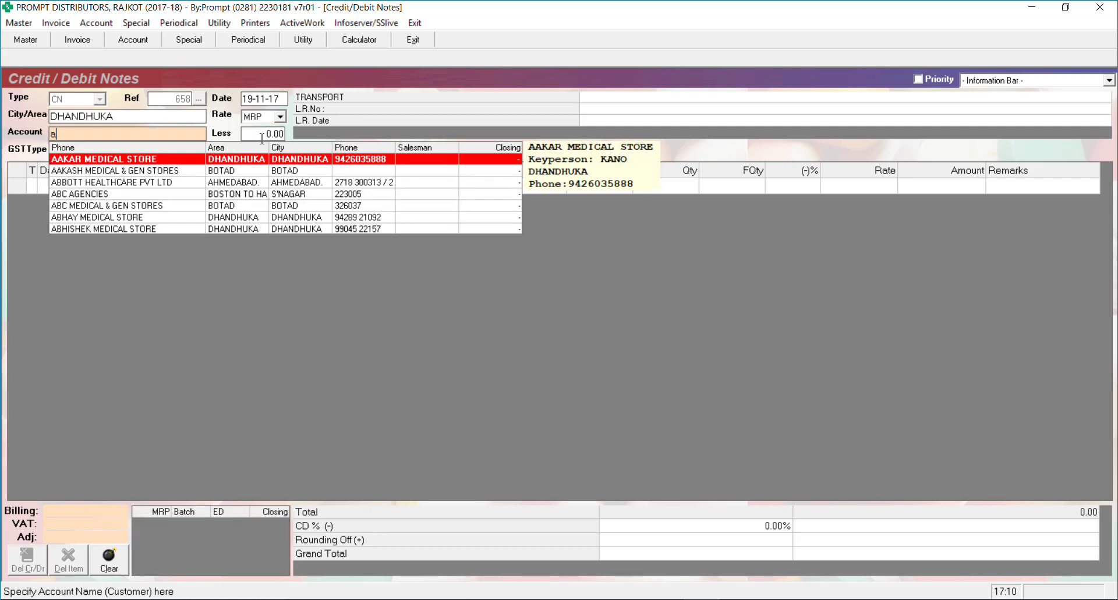
{"action": "key", "text": "Return"}
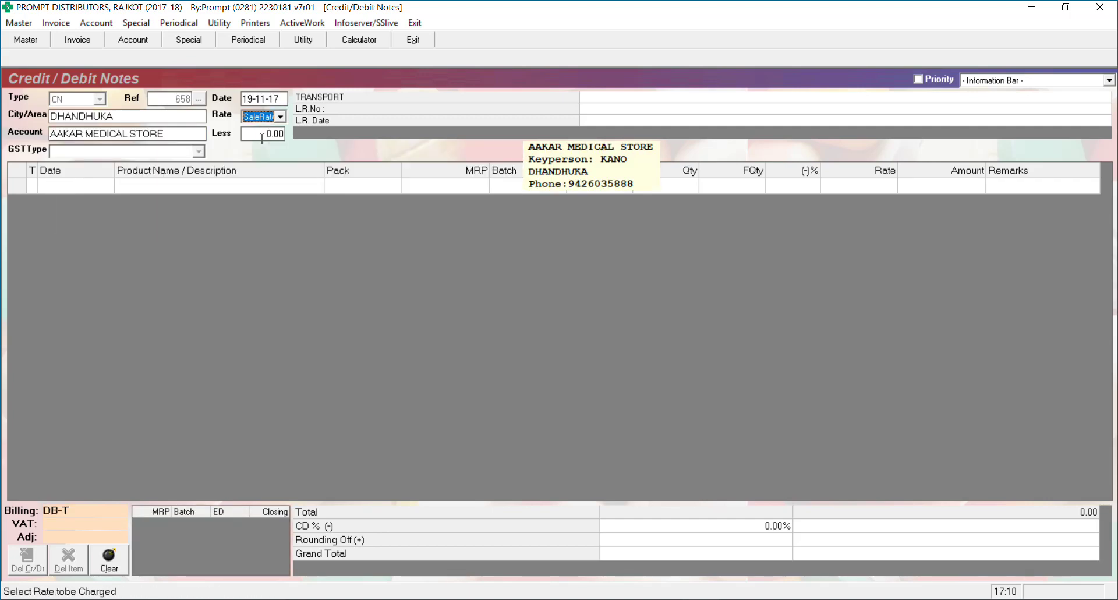
{"action": "key", "text": "Return"}
{"action": "key", "text": "Return"}
{"action": "key", "text": "Return"}
{"action": "key", "text": "Return"}
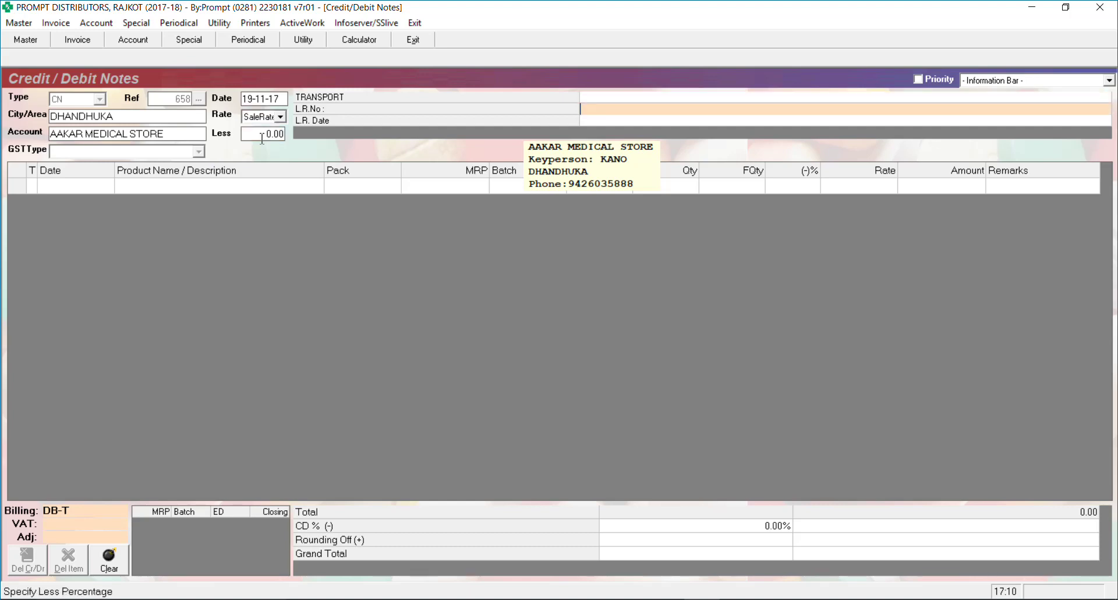
{"action": "key", "text": "Return"}
{"action": "key", "text": "Return"}
{"action": "key", "text": "Return"}
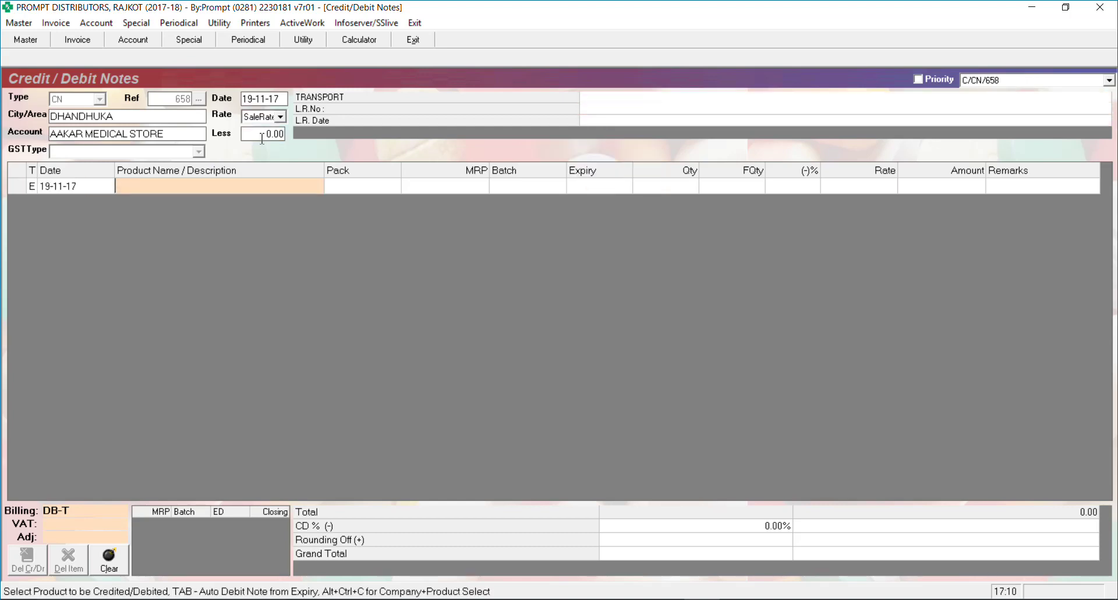
Add one Ace Proxyvon CR, batch WPC6028, quantity 1 at rate 64.29
{"action": "type", "text": "an"}
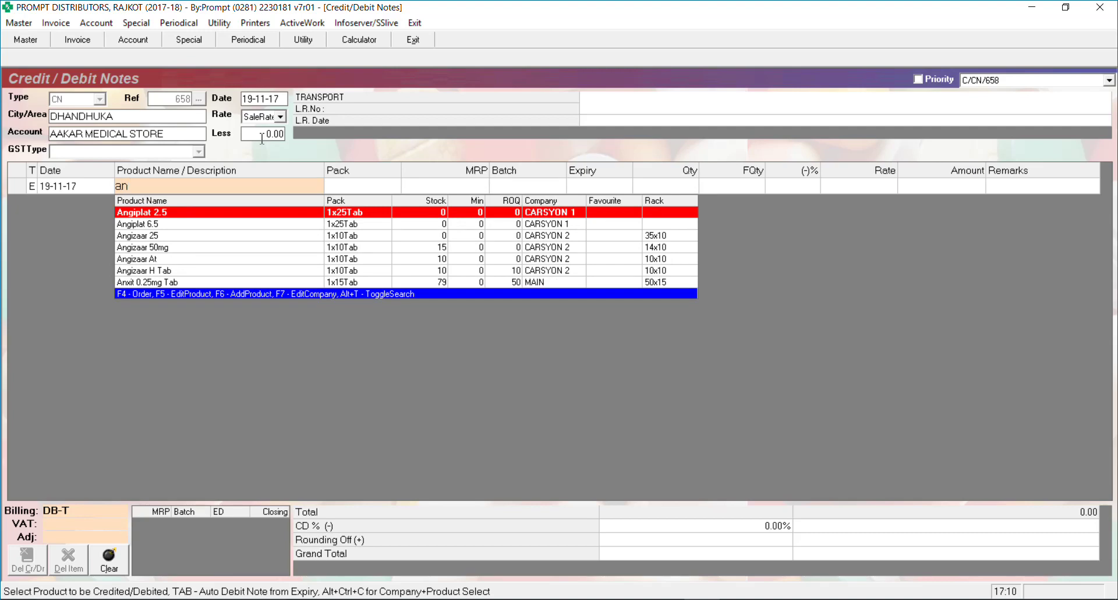
{"action": "key", "text": "BackSpace"}
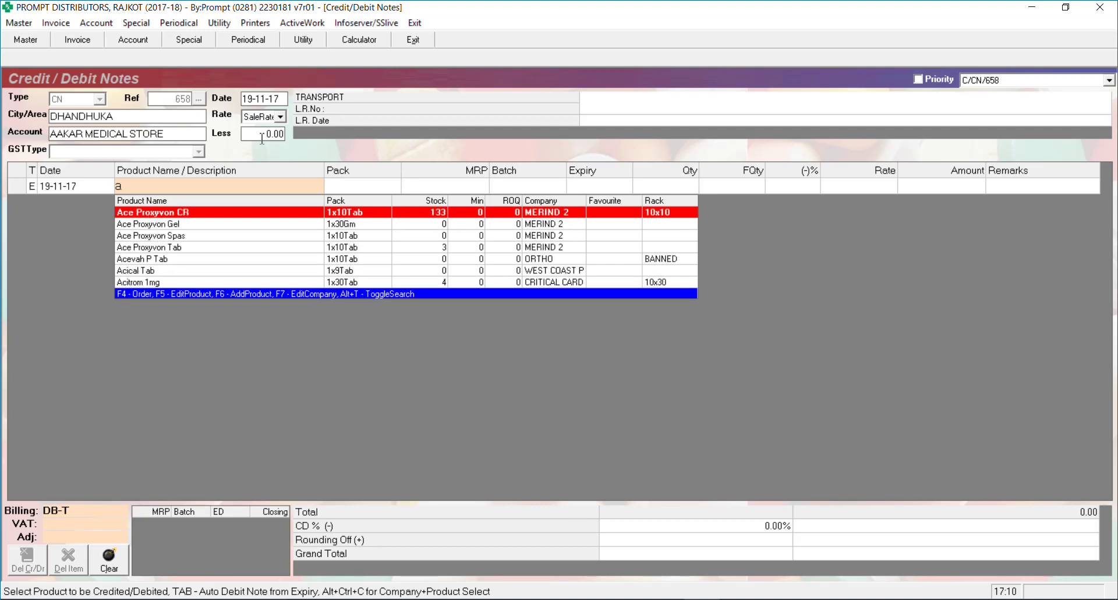
{"action": "key", "text": "Return"}
{"action": "key", "text": "Return"}
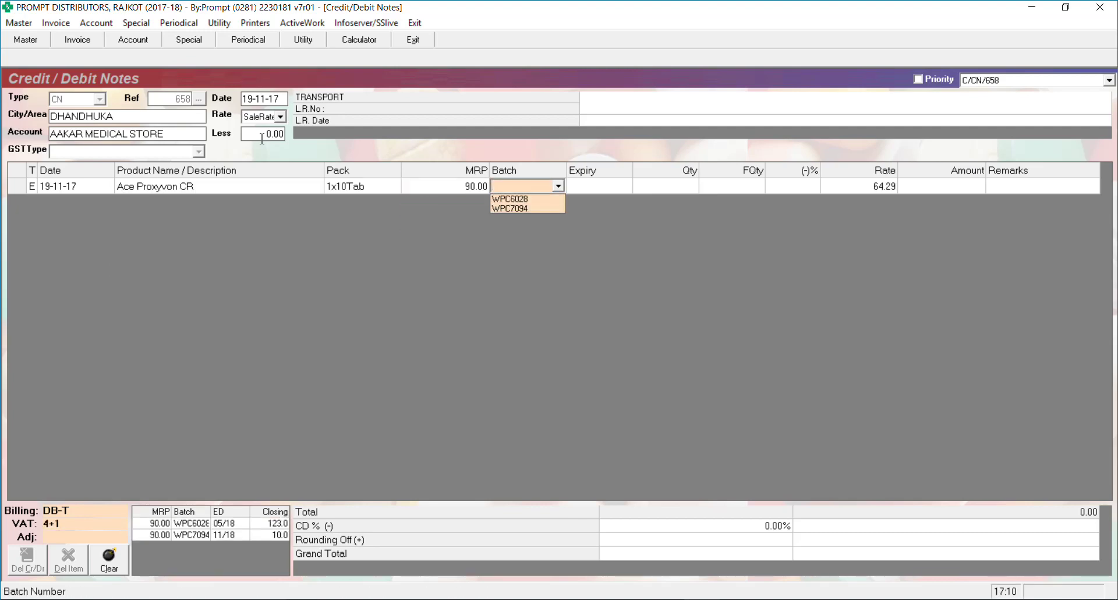
{"action": "key", "text": "Down"}
{"action": "key", "text": "Return"}
{"action": "key", "text": "Return"}
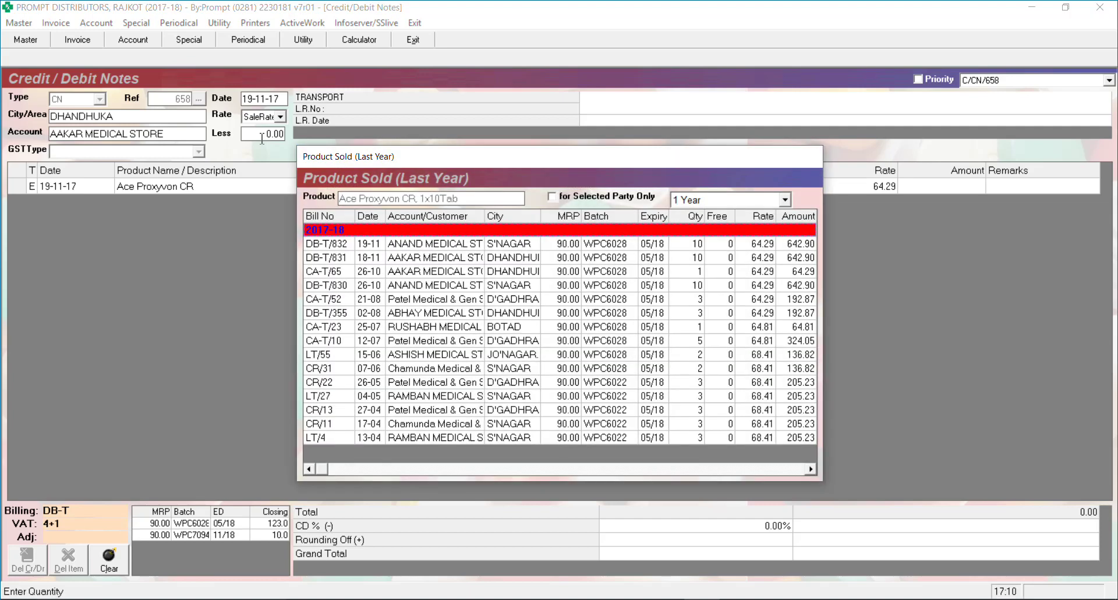
{"action": "key", "text": "Escape"}
{"action": "key", "text": "Return"}
{"action": "key", "text": "Return"}
{"action": "key", "text": "Return"}
{"action": "key", "text": "Return"}
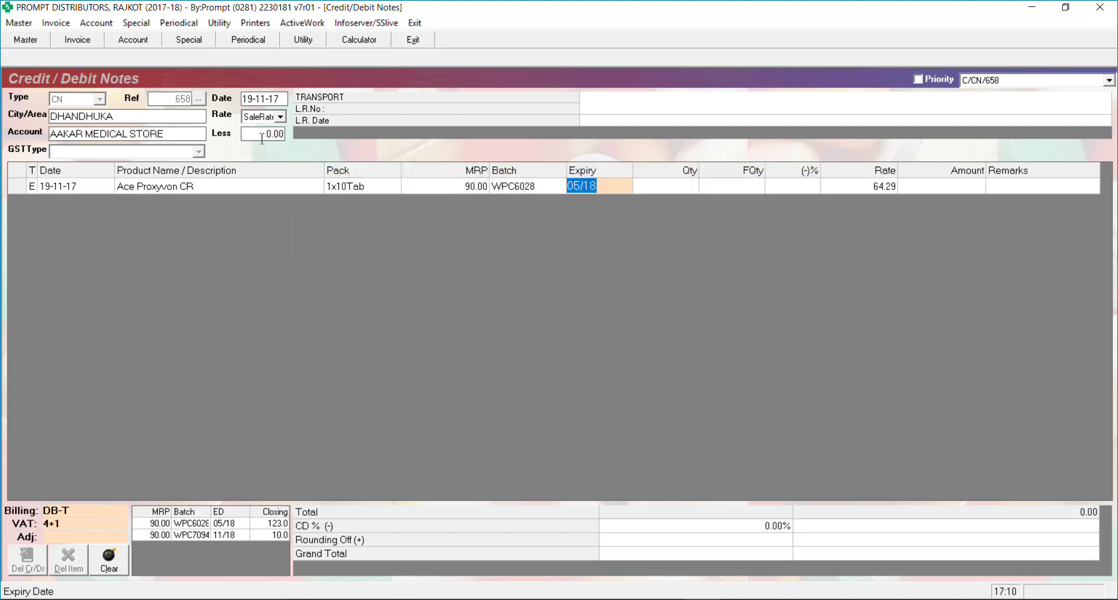
{"action": "key", "text": "Return"}
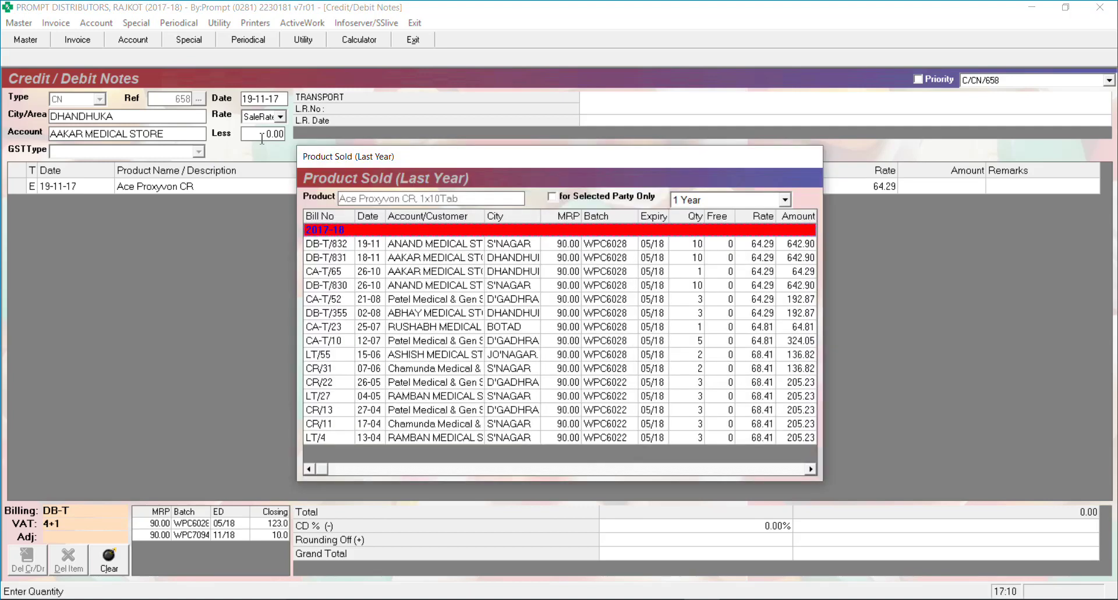
{"action": "key", "text": "Escape"}
{"action": "type", "text": "1"}
{"action": "key", "text": "Return"}
{"action": "key", "text": "Return"}
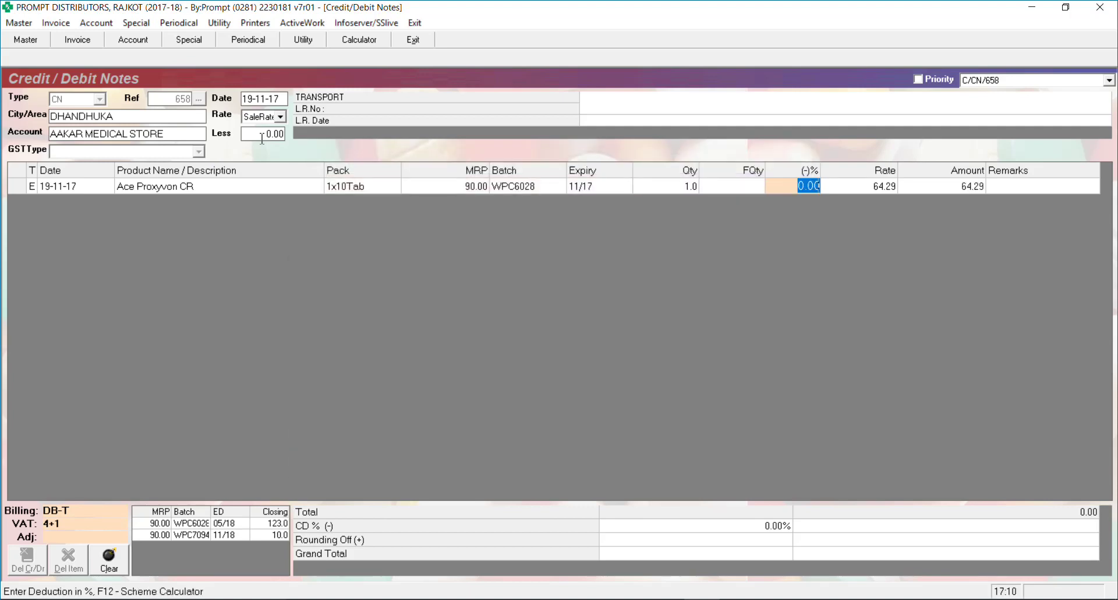
{"action": "key", "text": "Return"}
{"action": "key", "text": "Return"}
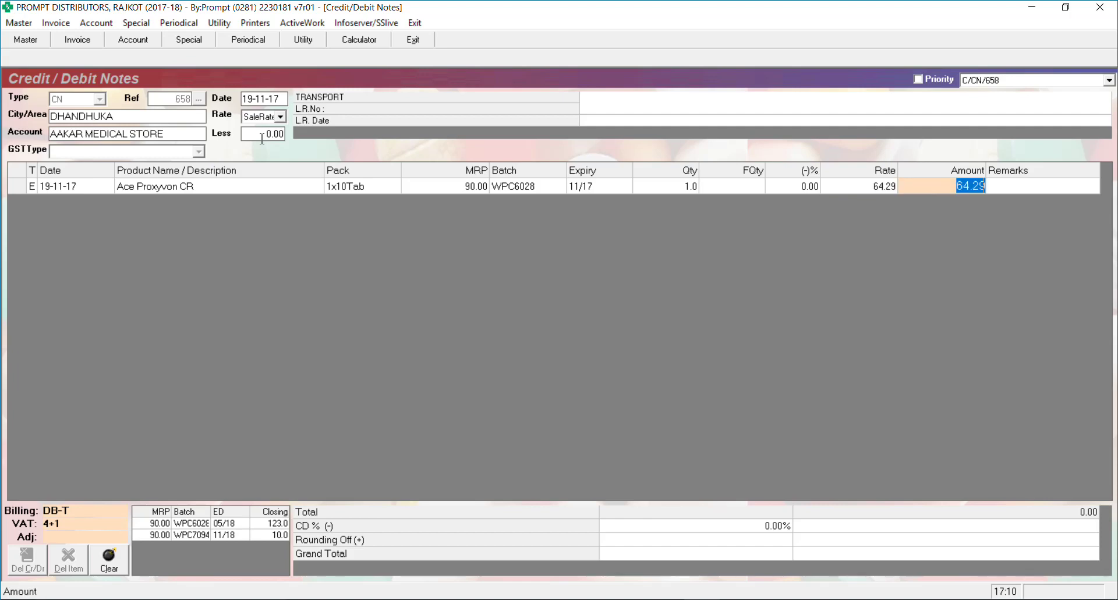
{"action": "key", "text": "Return"}
{"action": "key", "text": "Return"}
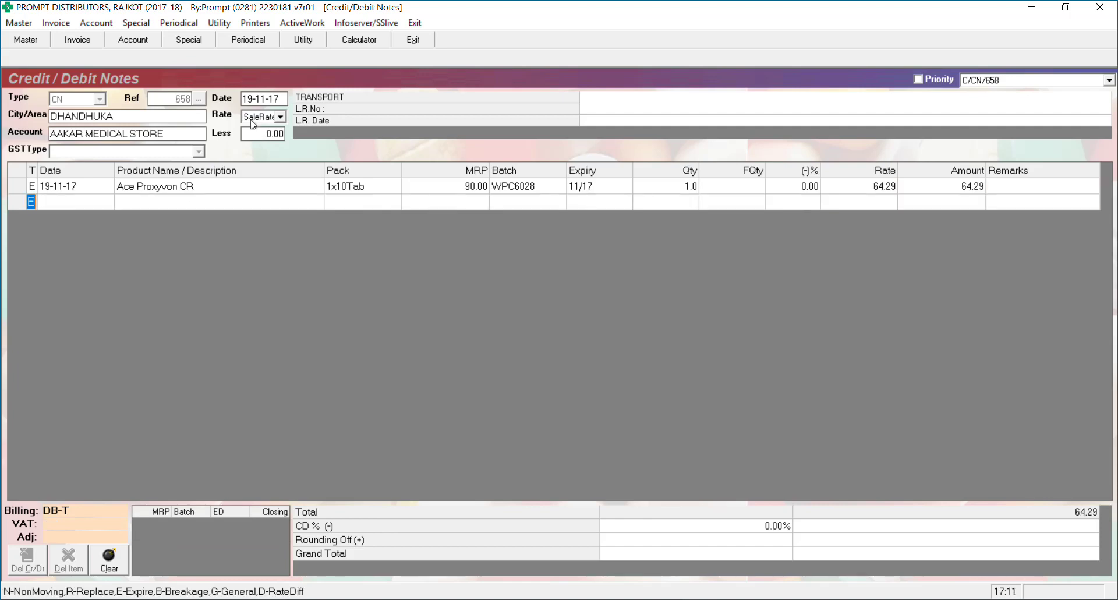
Recharge the Ace Proxyvon CR line at MRP 90.00, then close the credit note form
{"action": "left_click", "coordinate": [252, 118]}
{"action": "left_click", "coordinate": [255, 129]}
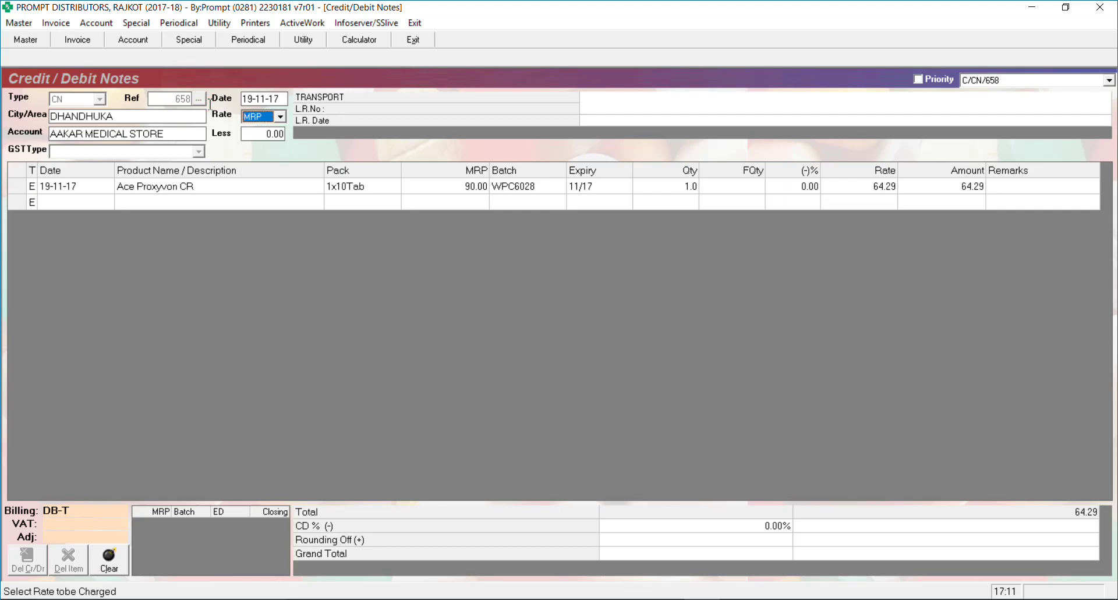
{"action": "key", "text": "Return"}
{"action": "key", "text": "Return"}
{"action": "key", "text": "Return"}
{"action": "key", "text": "Return"}
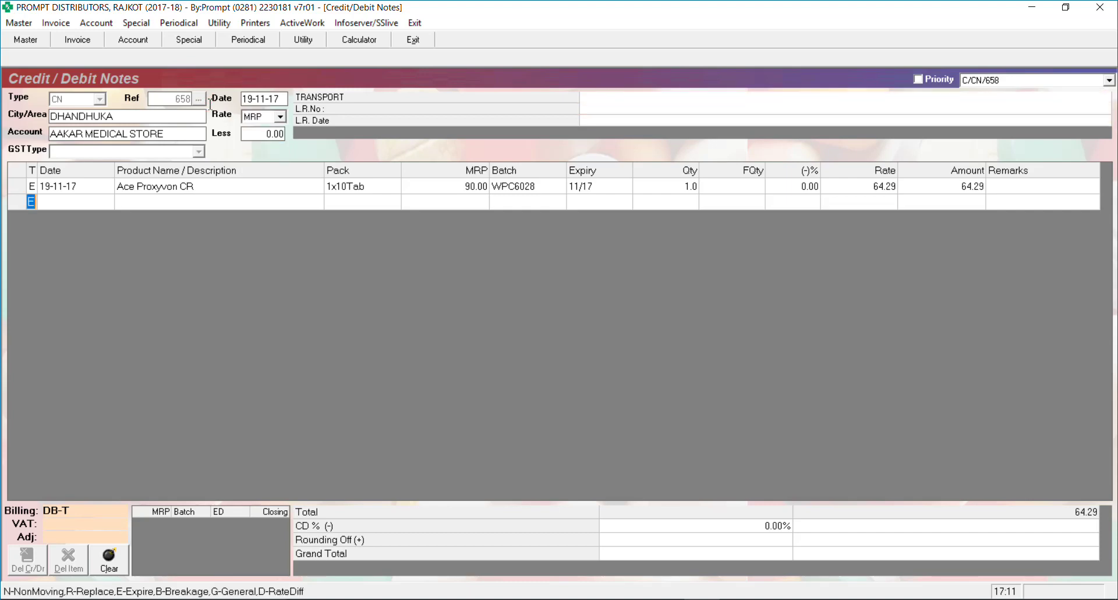
{"action": "key", "text": "Up"}
{"action": "key", "text": "Return"}
{"action": "key", "text": "Return"}
{"action": "key", "text": "Return"}
{"action": "key", "text": "Return"}
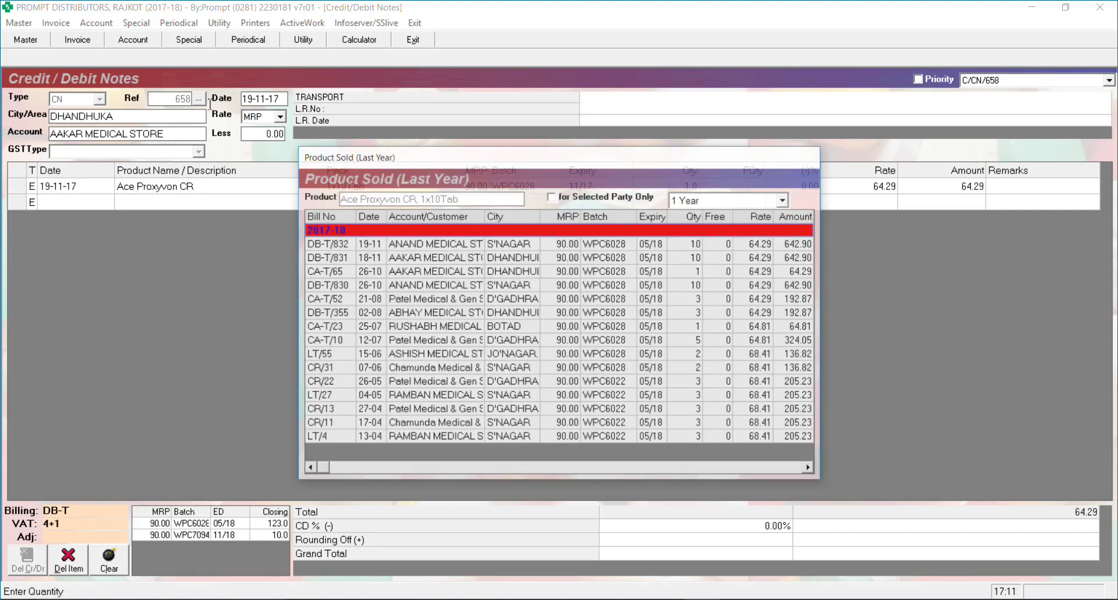
{"action": "key", "text": "Return"}
{"action": "key", "text": "Return"}
{"action": "key", "text": "Return"}
{"action": "key", "text": "Return"}
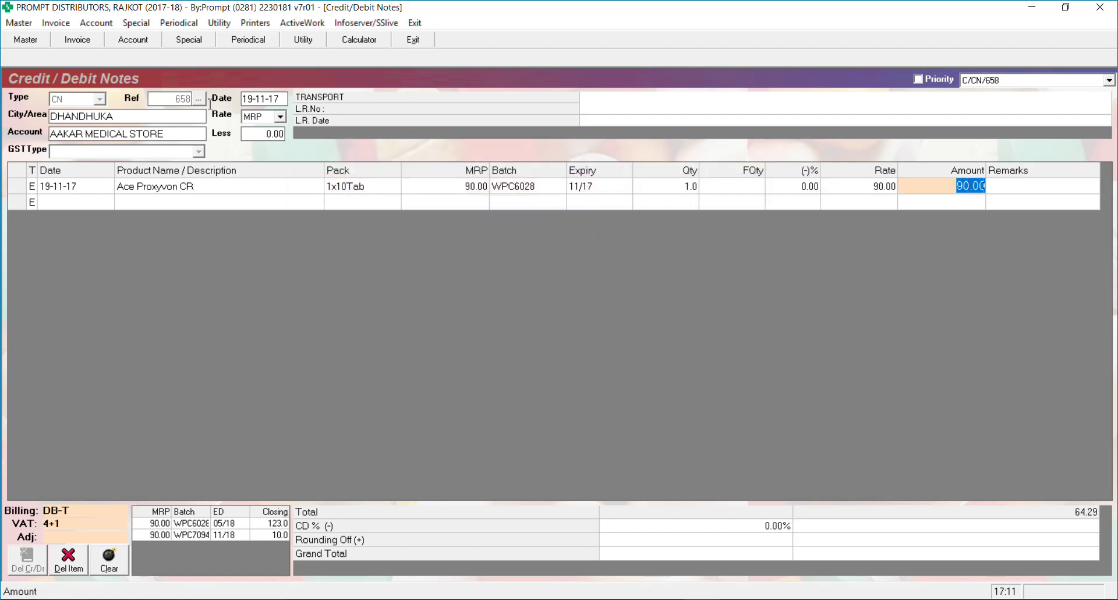
{"action": "key", "text": "Return"}
{"action": "key", "text": "Return"}
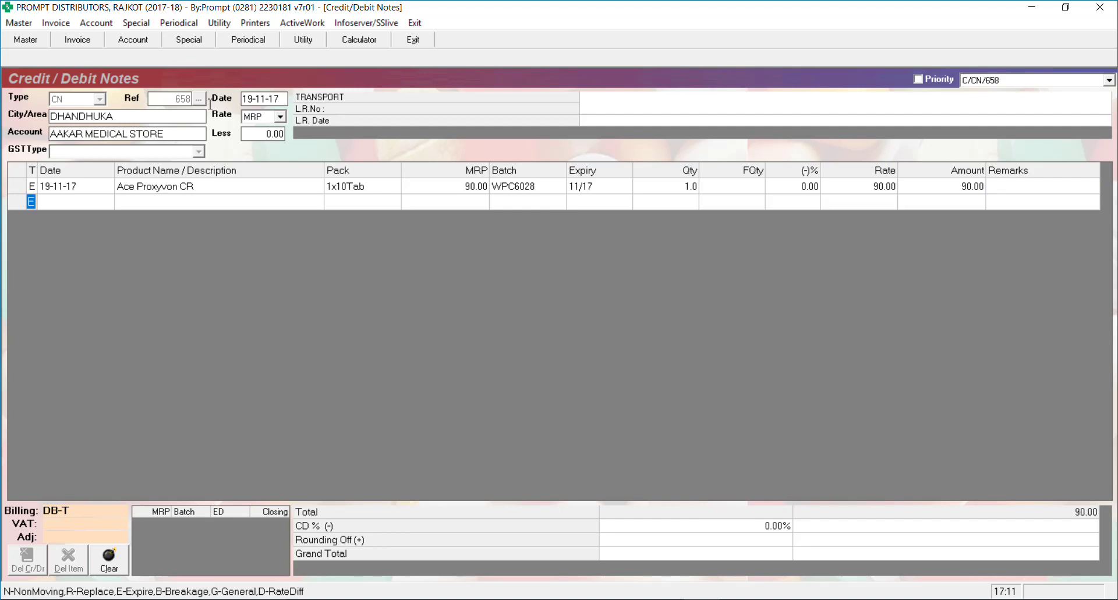
{"action": "key", "text": "Escape"}
{"action": "key", "text": "Escape"}
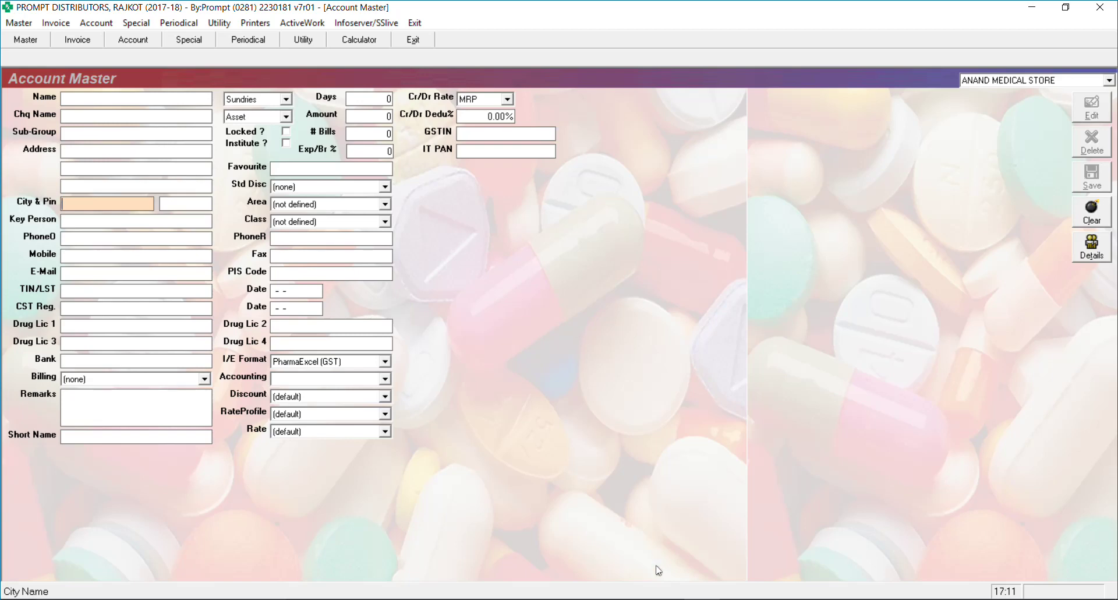
Bring the 19.11.17 Word update list forward and highlight '- More MRP/More Batch'
{"action": "left_click", "coordinate": [657, 595]}
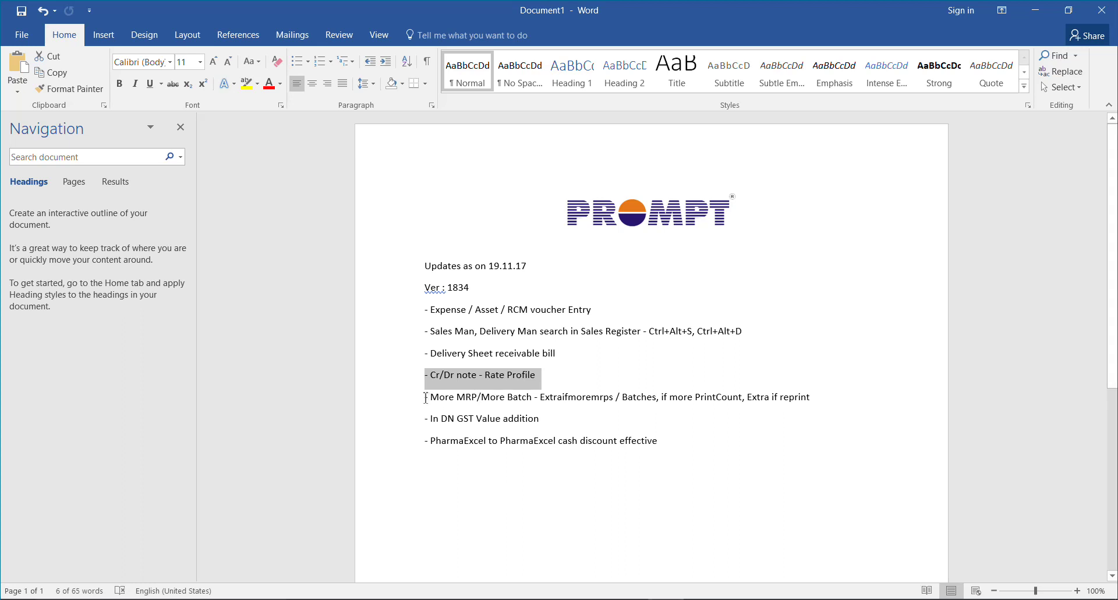
{"action": "left_click_drag", "start_coordinate": [425, 399], "coordinate": [524, 401]}
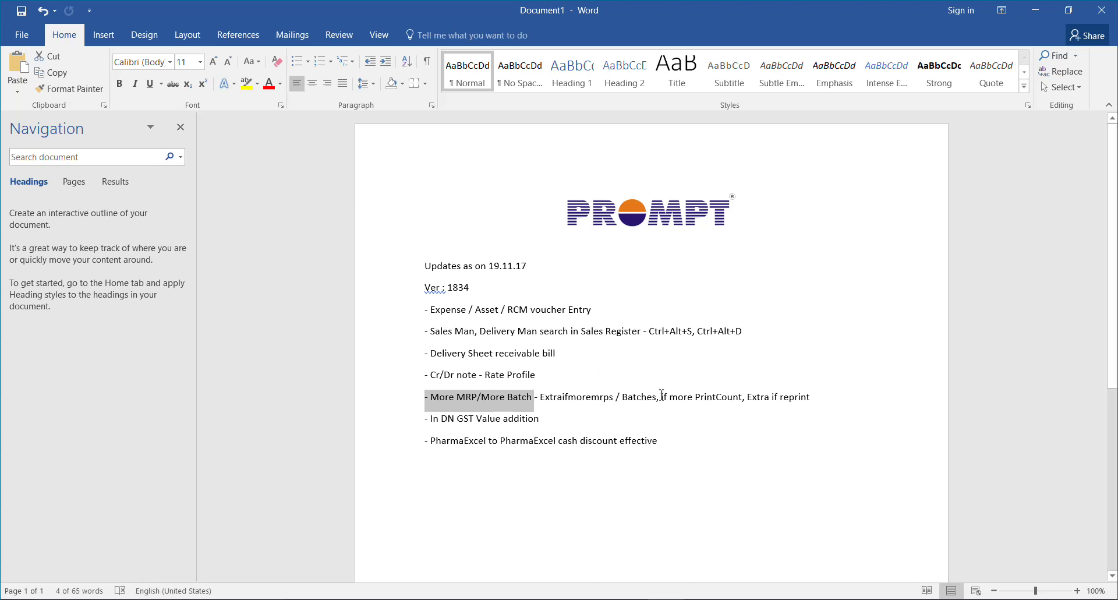
{"action": "left_click_drag", "start_coordinate": [661, 396], "coordinate": [714, 400]}
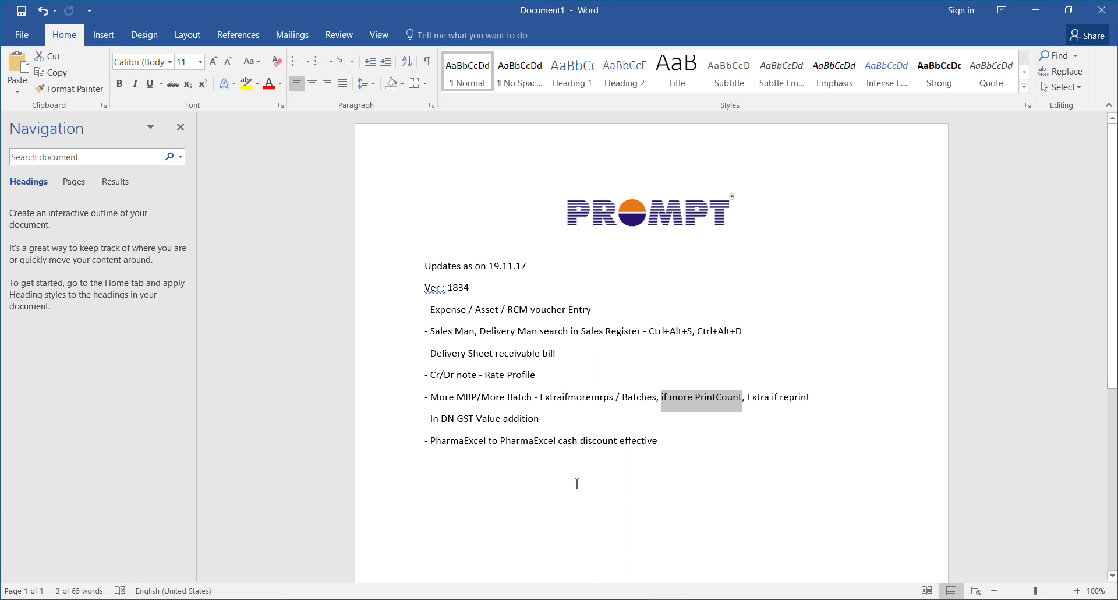
Insert ' -' before GST to read 'In DN - GST Value addition', then return to PharmaExcel
{"action": "left_click", "coordinate": [544, 418]}
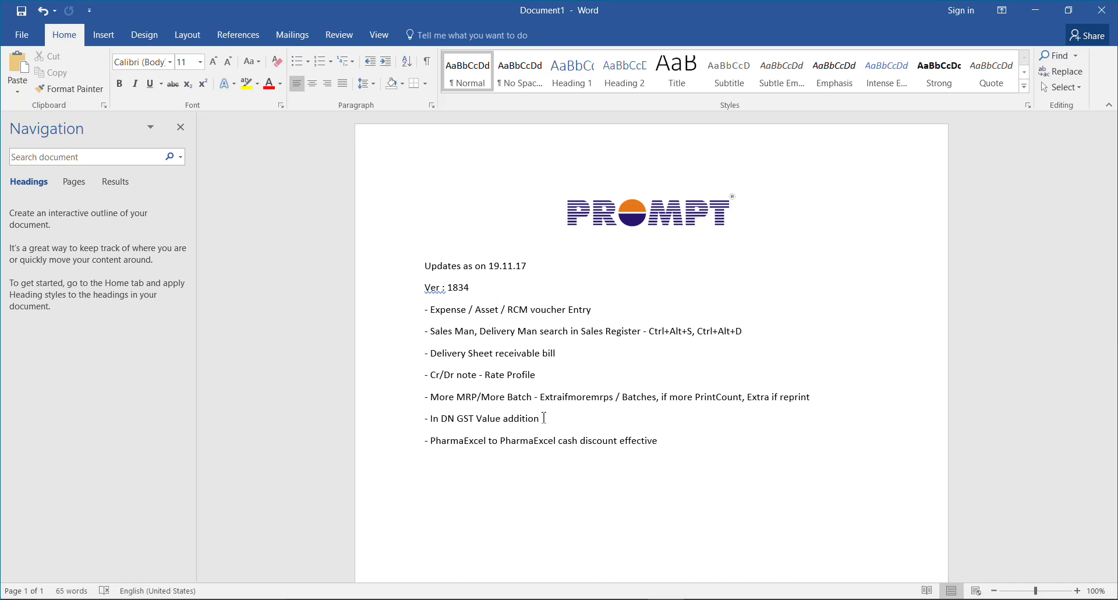
{"action": "left_click", "coordinate": [463, 418]}
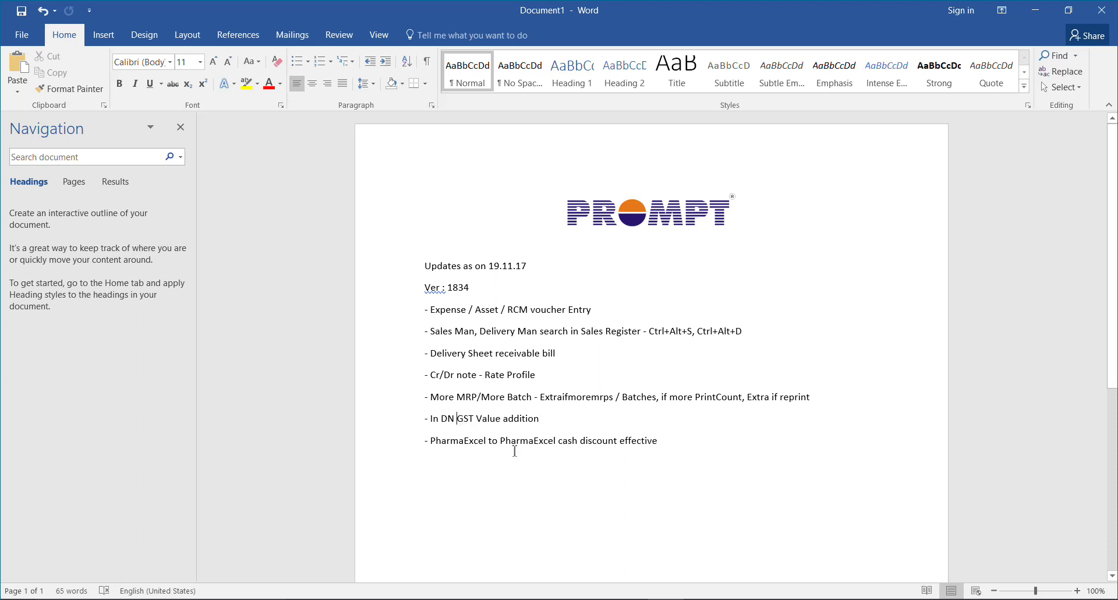
{"action": "type", "text": "-"}
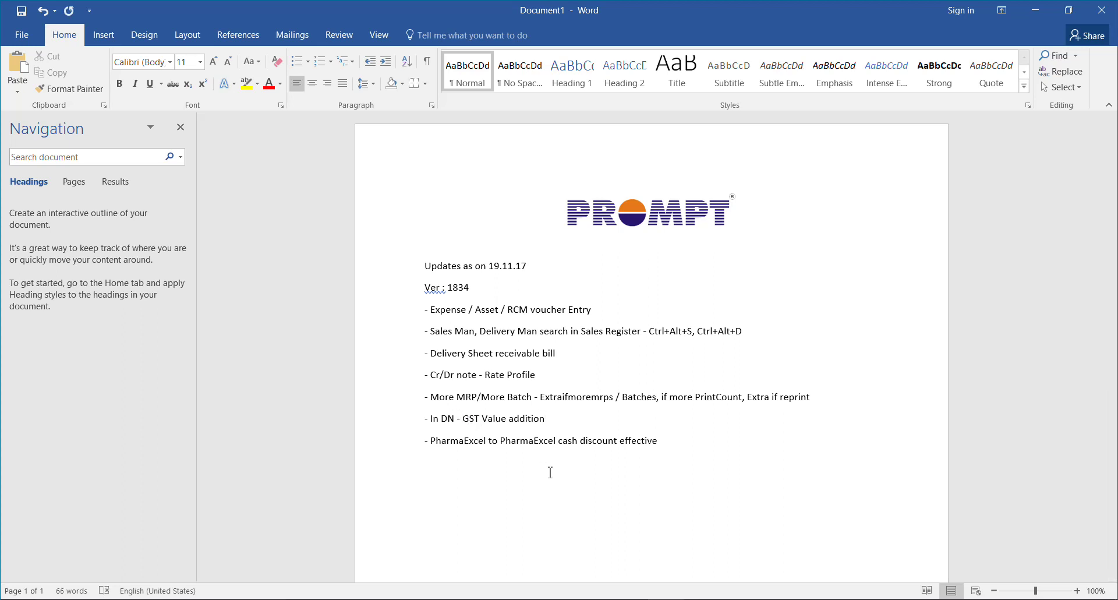
{"action": "left_click", "coordinate": [692, 598]}
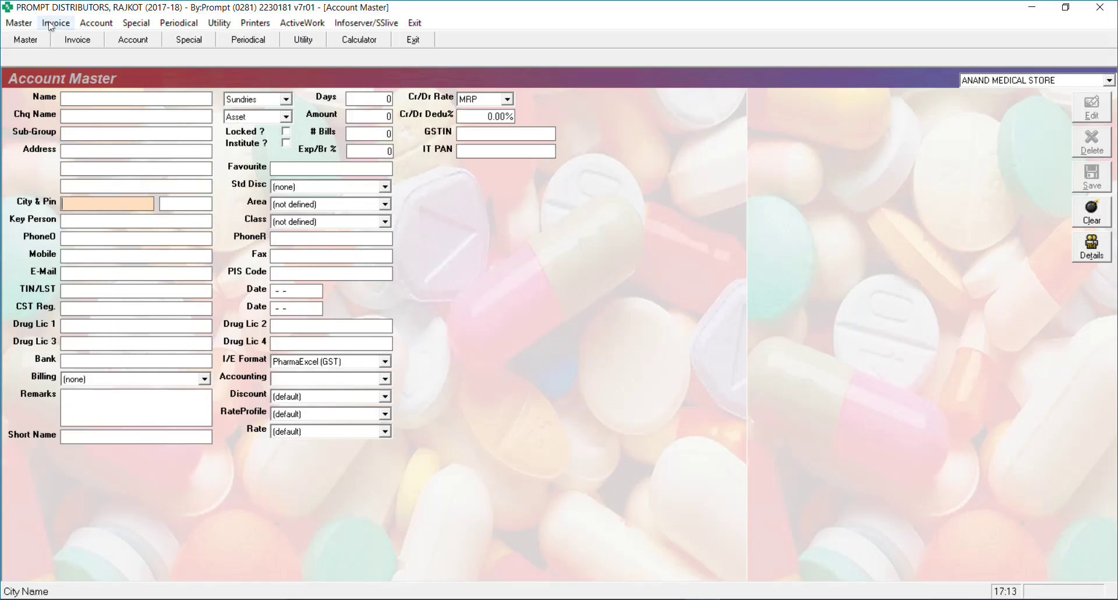
Start a new Credit/Debit Note of type GDN-D, reference 1
{"action": "left_click", "coordinate": [51, 24]}
{"action": "key", "text": "Return"}
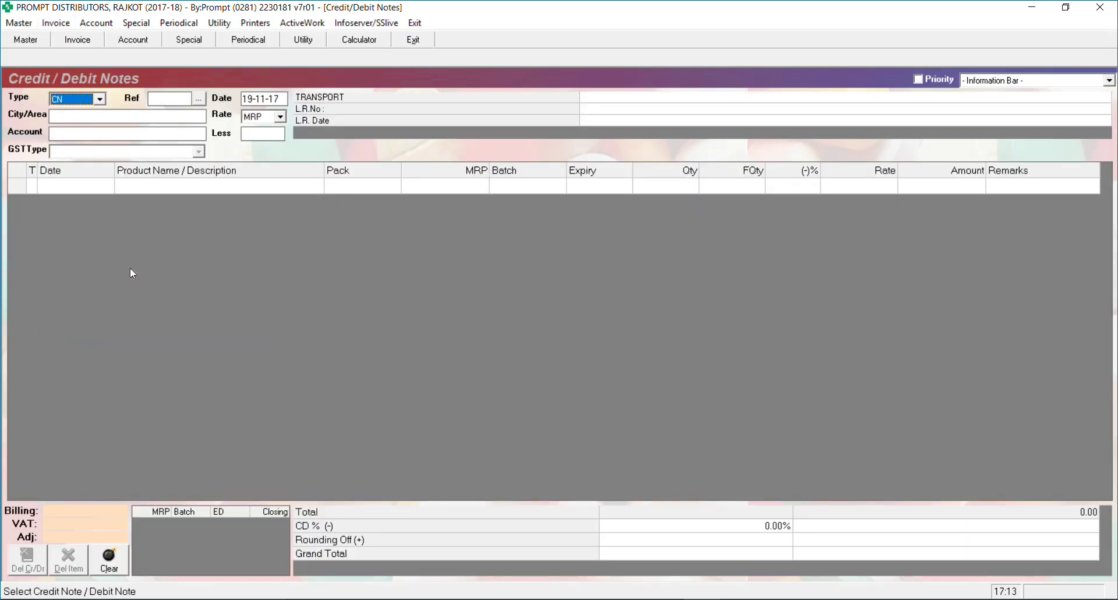
{"action": "key", "text": "Down"}
{"action": "key", "text": "Down"}
{"action": "key", "text": "Return"}
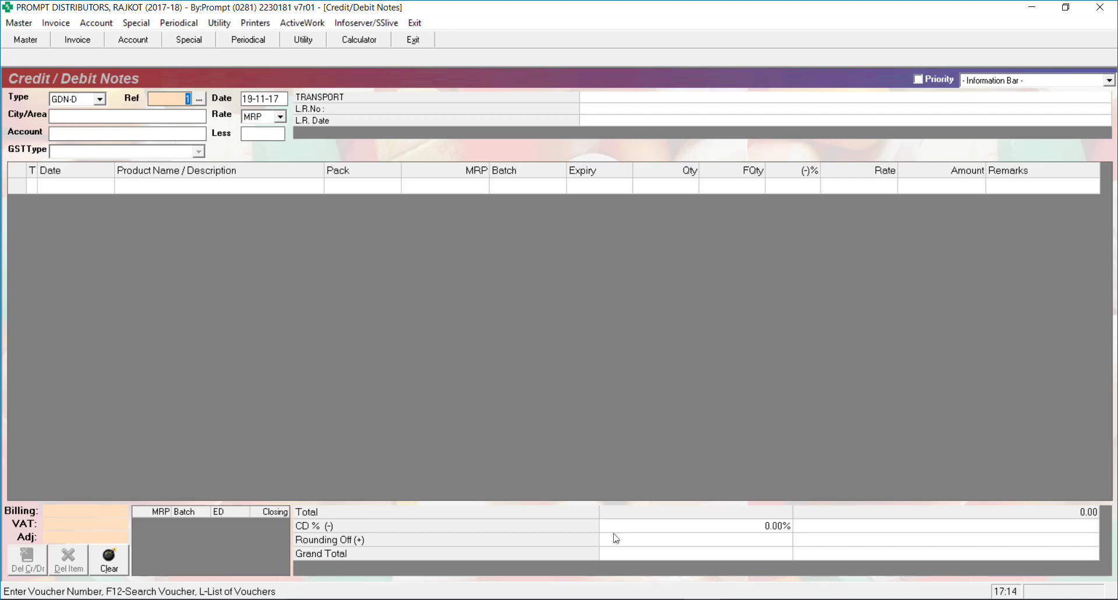
Highlight the PharmaExcel to PharmaExcel cash discount line in the Word notes, then return to PharmaExcel
{"action": "left_click", "coordinate": [666, 599]}
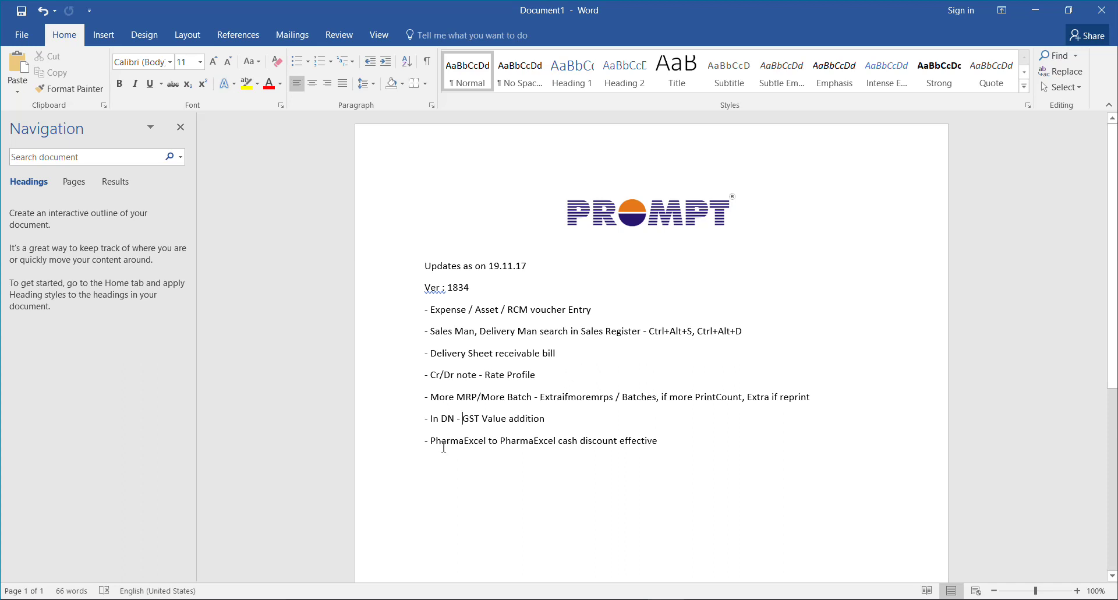
{"action": "left_click_drag", "start_coordinate": [432, 441], "coordinate": [660, 438]}
{"action": "left_click", "coordinate": [701, 599]}
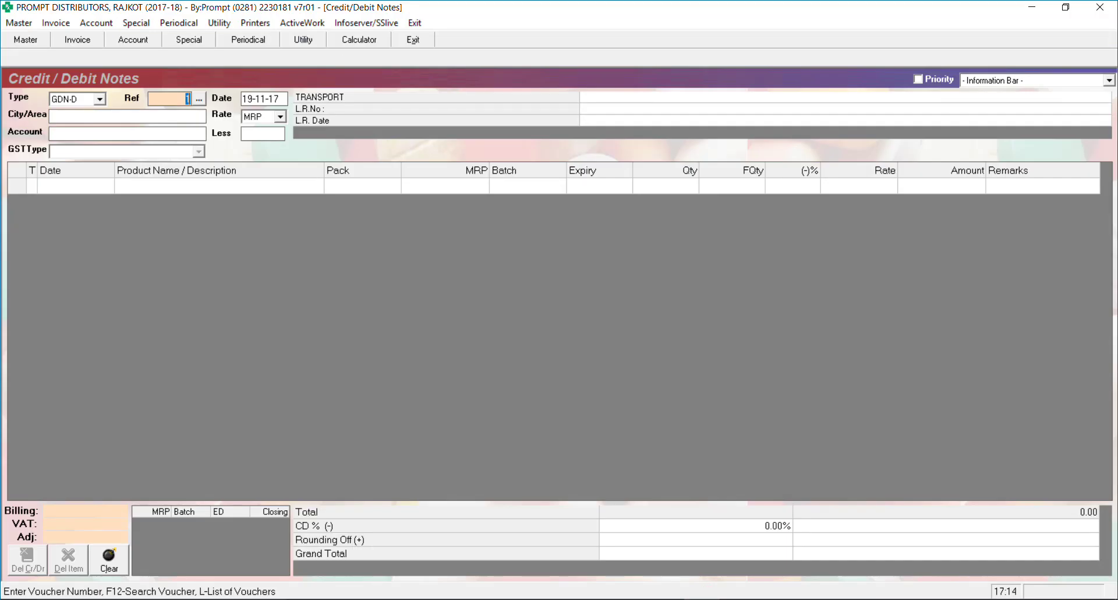
In Account Master, enter the name Ganesh Agency as a Sundries asset account
{"action": "left_click", "coordinate": [18, 22]}
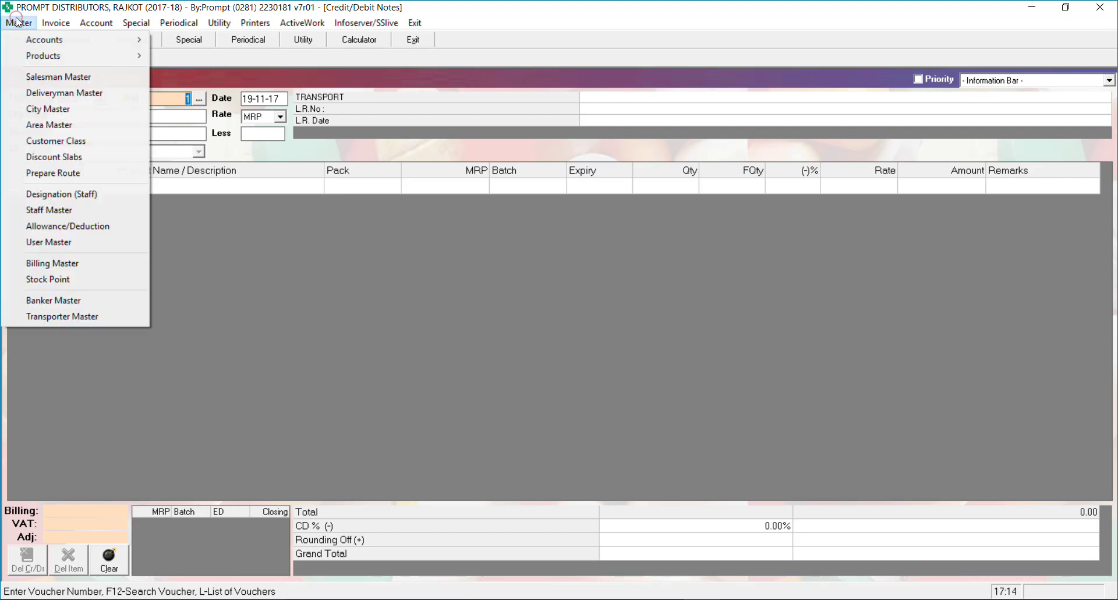
{"action": "mouse_move", "coordinate": [48, 42]}
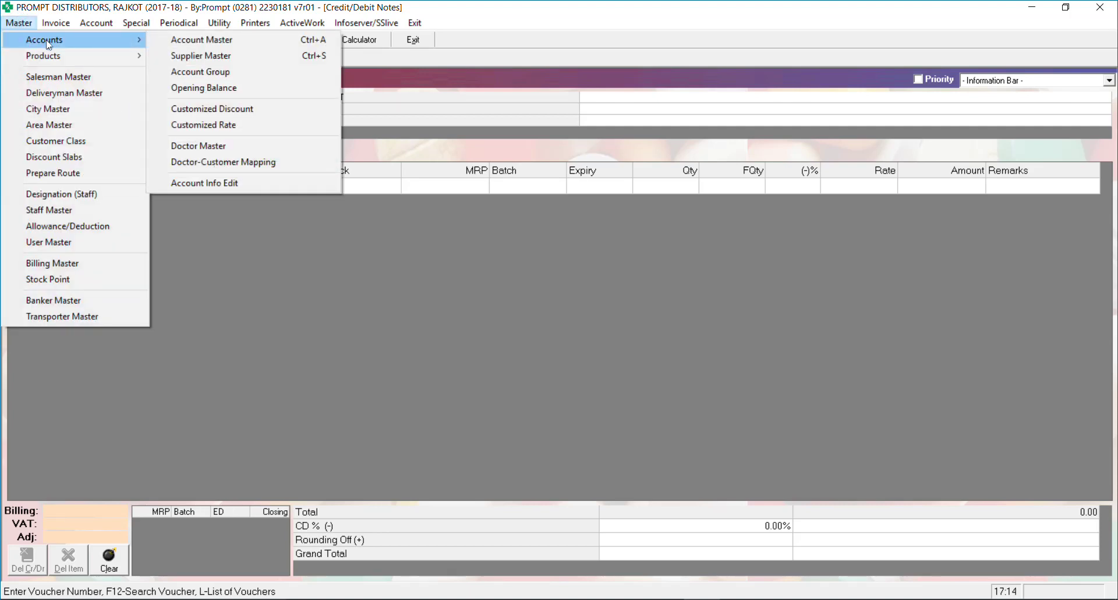
{"action": "left_click", "coordinate": [161, 38]}
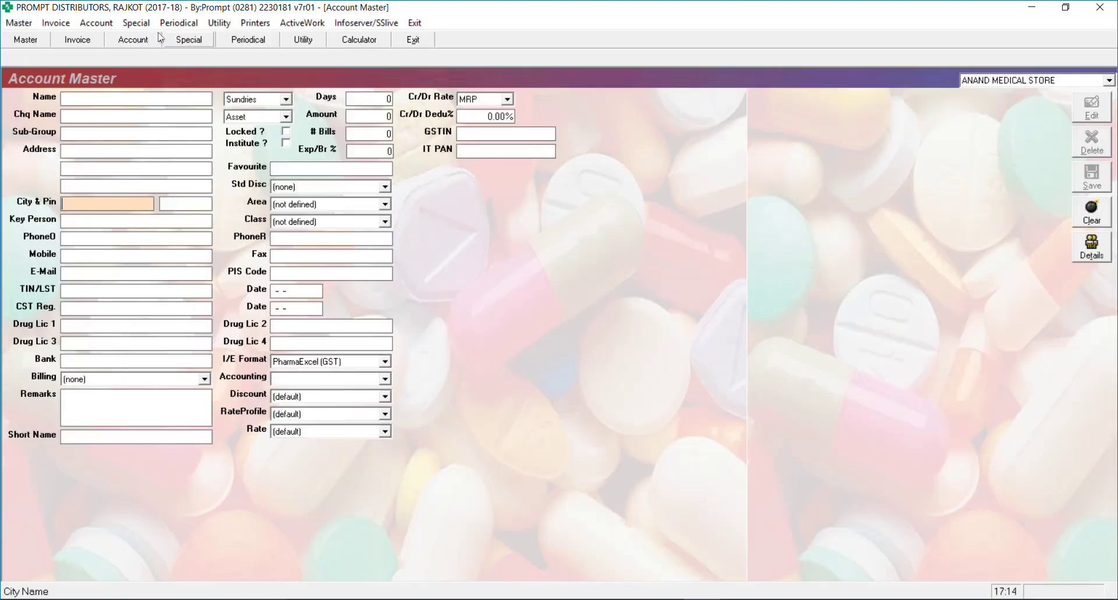
{"action": "left_click", "coordinate": [148, 96]}
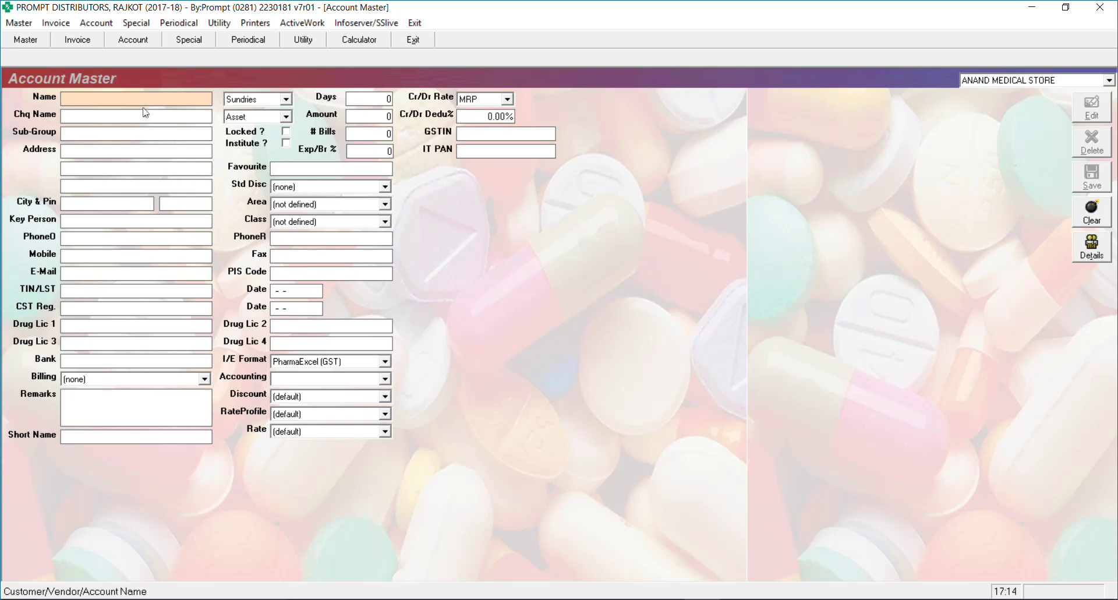
{"action": "type", "text": "Ganesh Agency"}
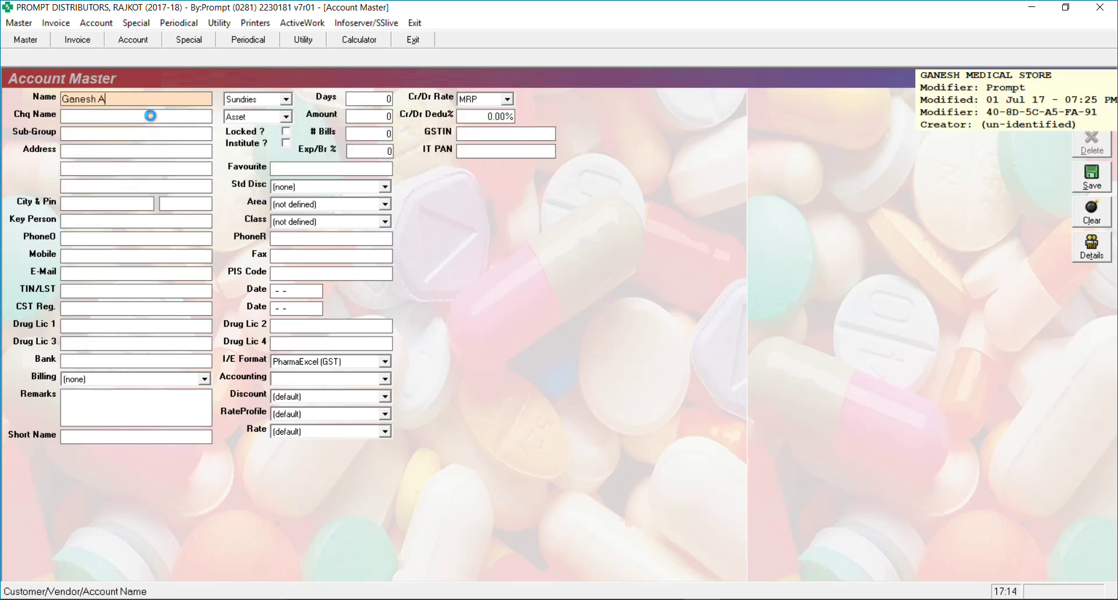
{"action": "key", "text": "Return"}
{"action": "key", "text": "Return"}
{"action": "key", "text": "Return"}
{"action": "key", "text": "Return"}
{"action": "key", "text": "Return"}
{"action": "key", "text": "Return"}
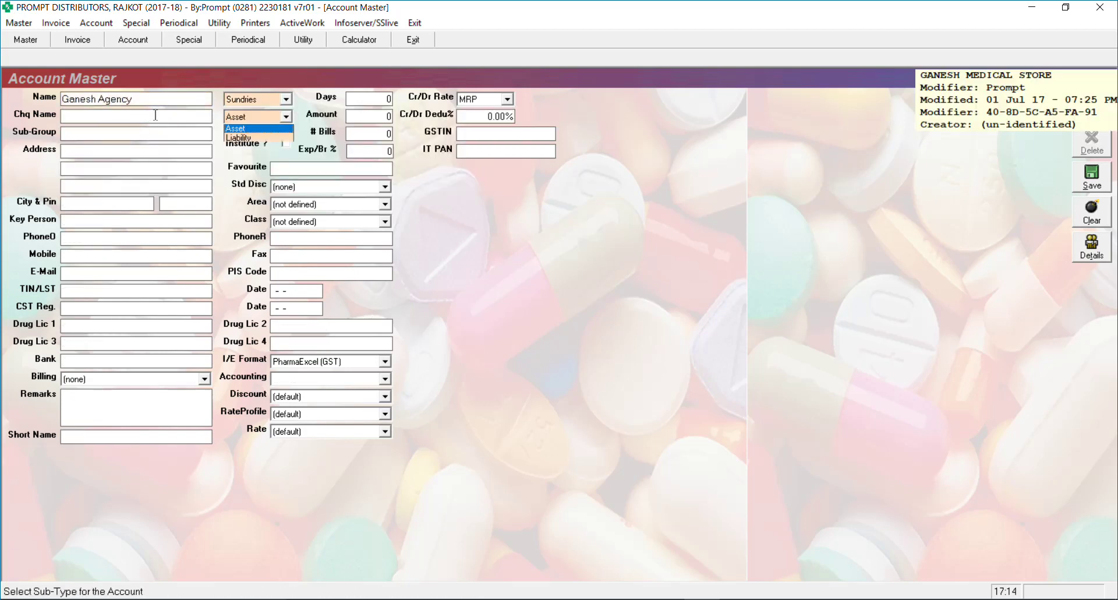
{"action": "key", "text": "Return"}
{"action": "key", "text": "Return"}
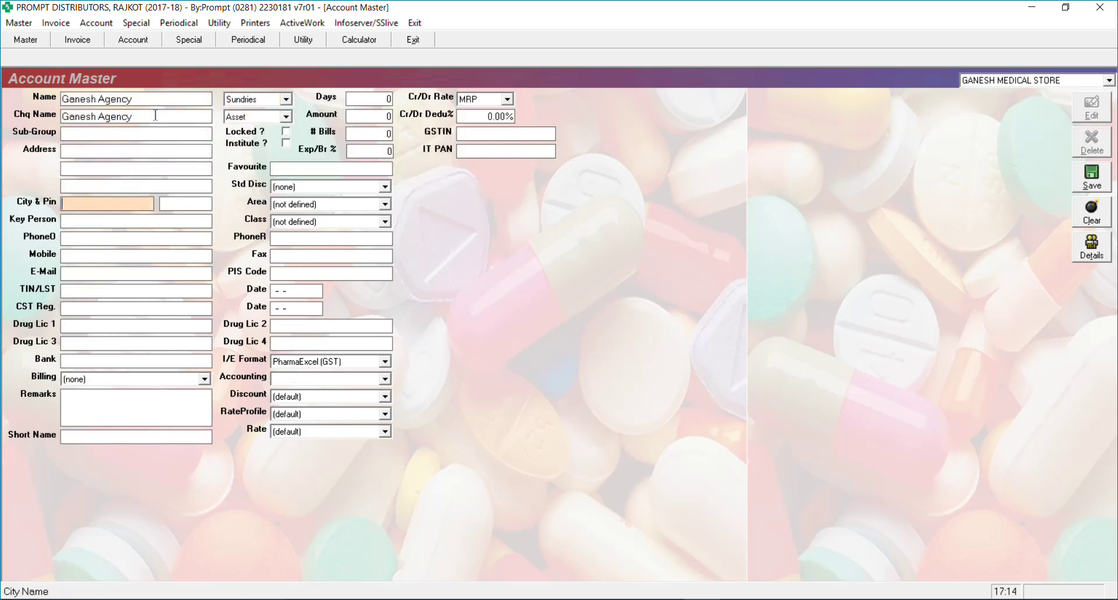
Set the city to Vadodara, keep the PharmaExcel (GST) format, and save the account
{"action": "type", "text": "Vadodara"}
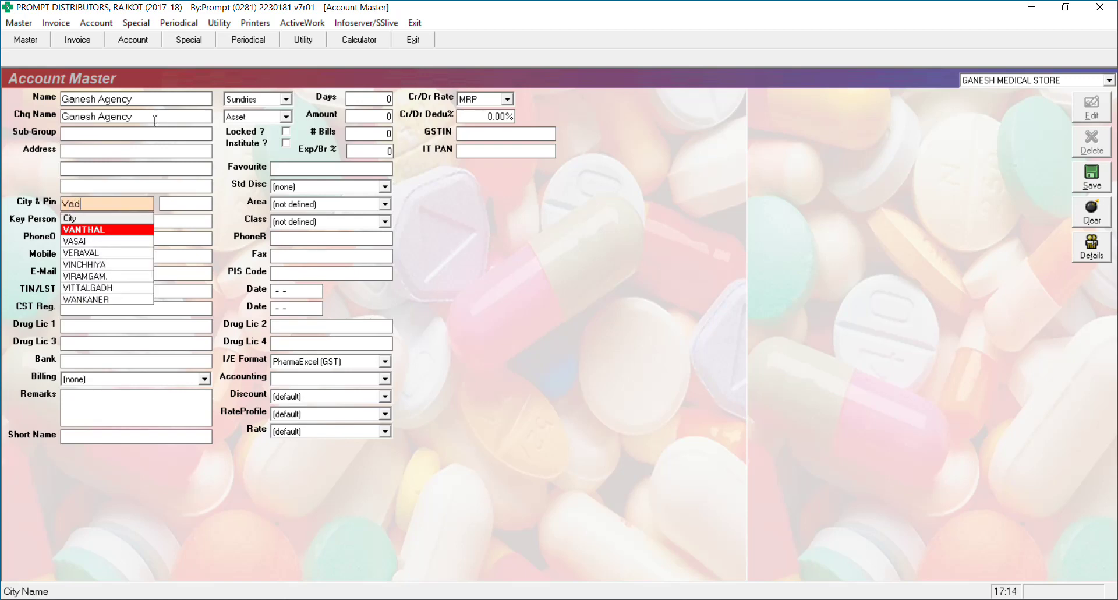
{"action": "key", "text": "Return"}
{"action": "key", "text": "Return"}
{"action": "key", "text": "Return"}
{"action": "key", "text": "Return"}
{"action": "key", "text": "Return"}
{"action": "key", "text": "Return"}
{"action": "key", "text": "Return"}
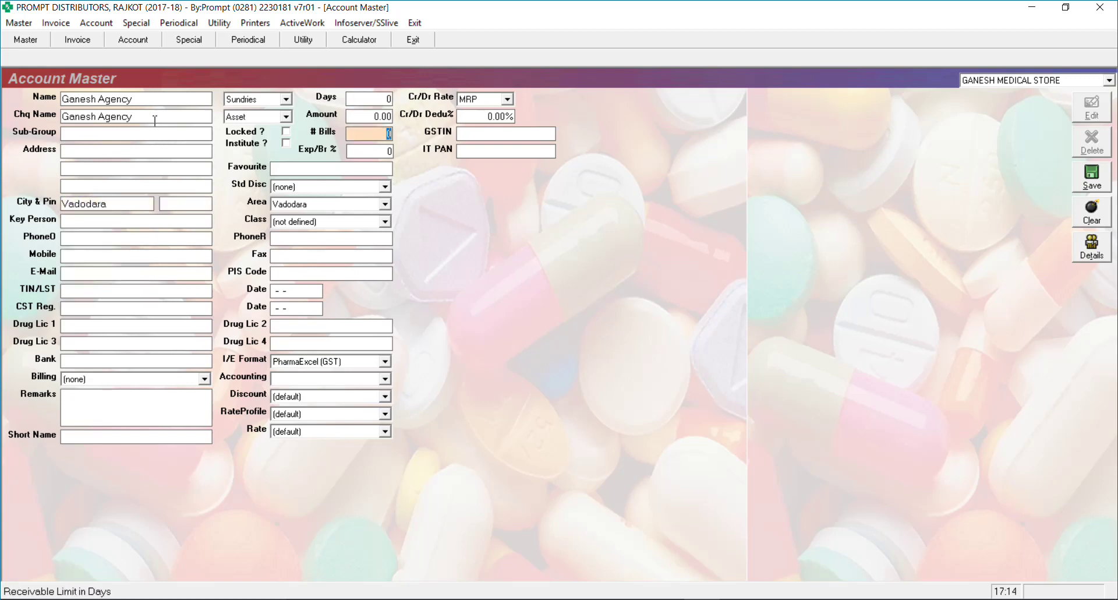
{"action": "key", "text": "Return"}
{"action": "key", "text": "Return"}
{"action": "key", "text": "Return"}
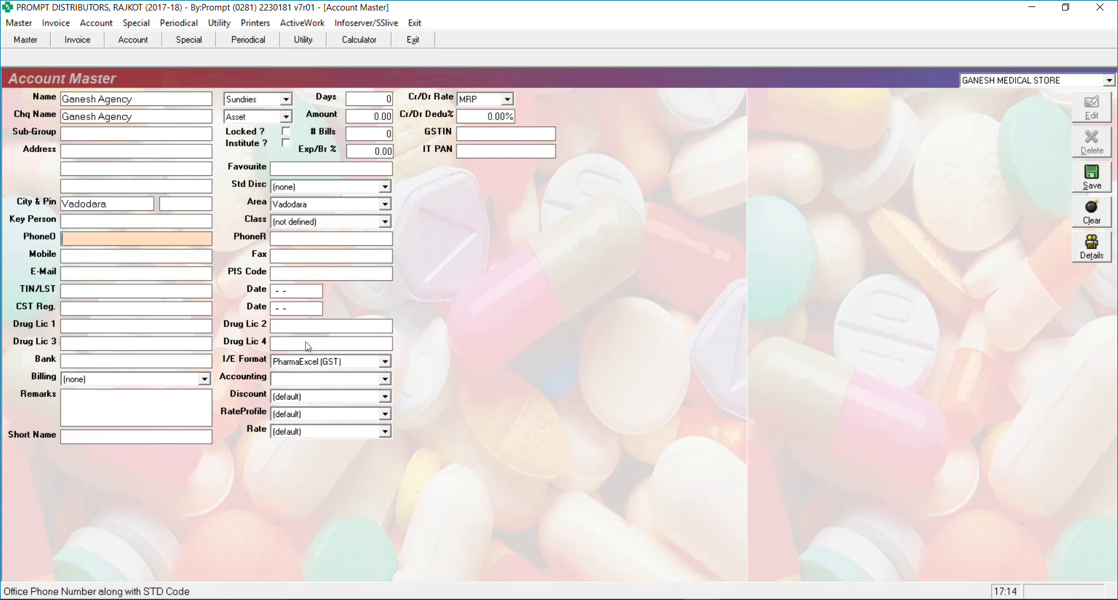
{"action": "key", "text": "Return"}
{"action": "key", "text": "Return"}
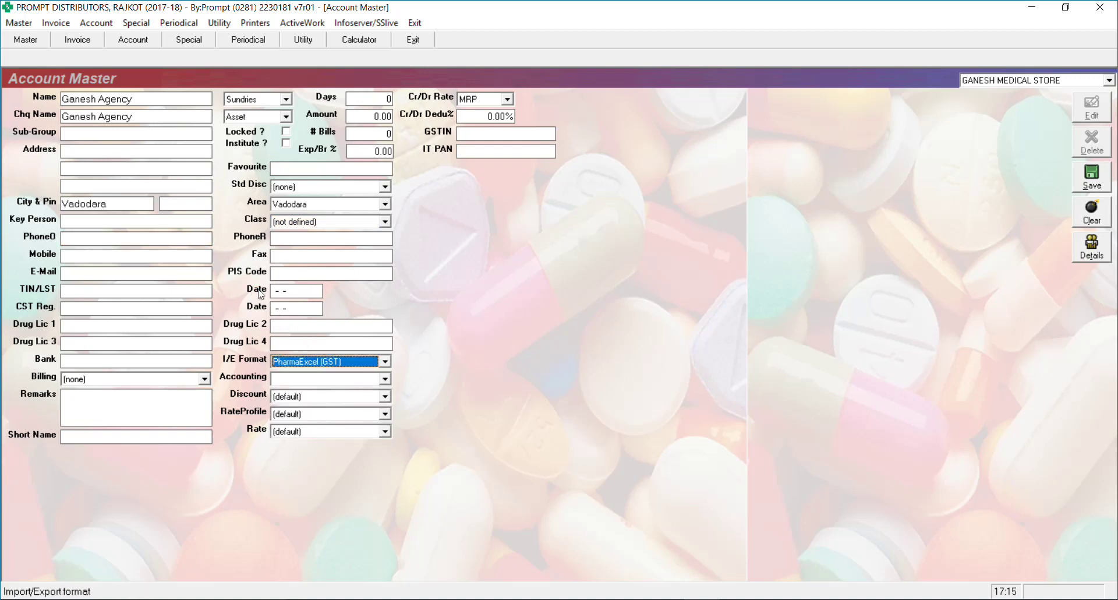
{"action": "key", "text": "Return"}
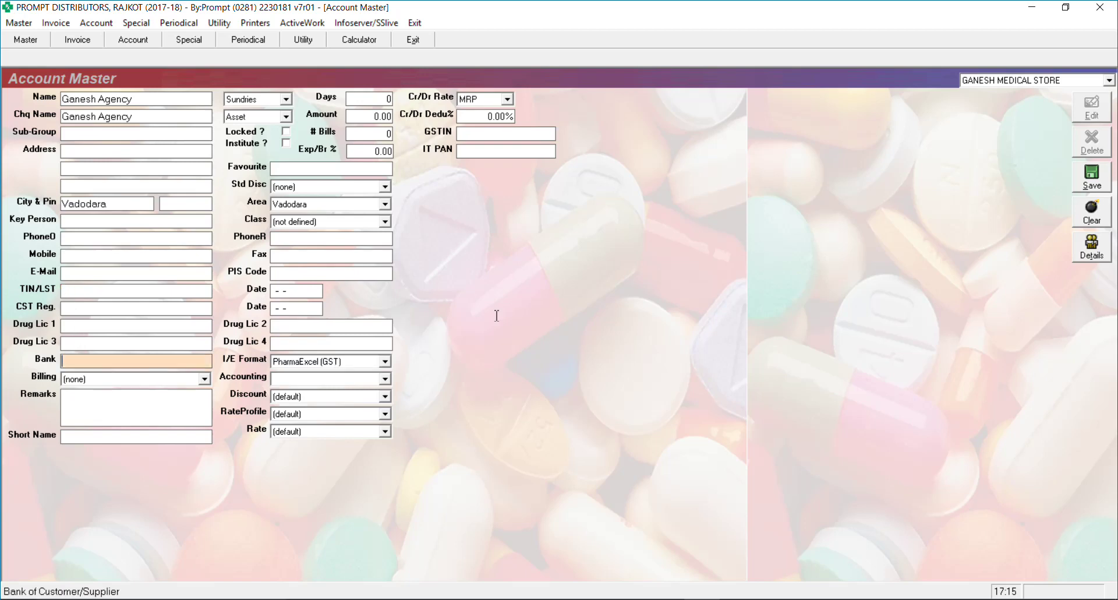
{"action": "left_click", "coordinate": [1091, 178]}
{"action": "key", "text": "Escape"}
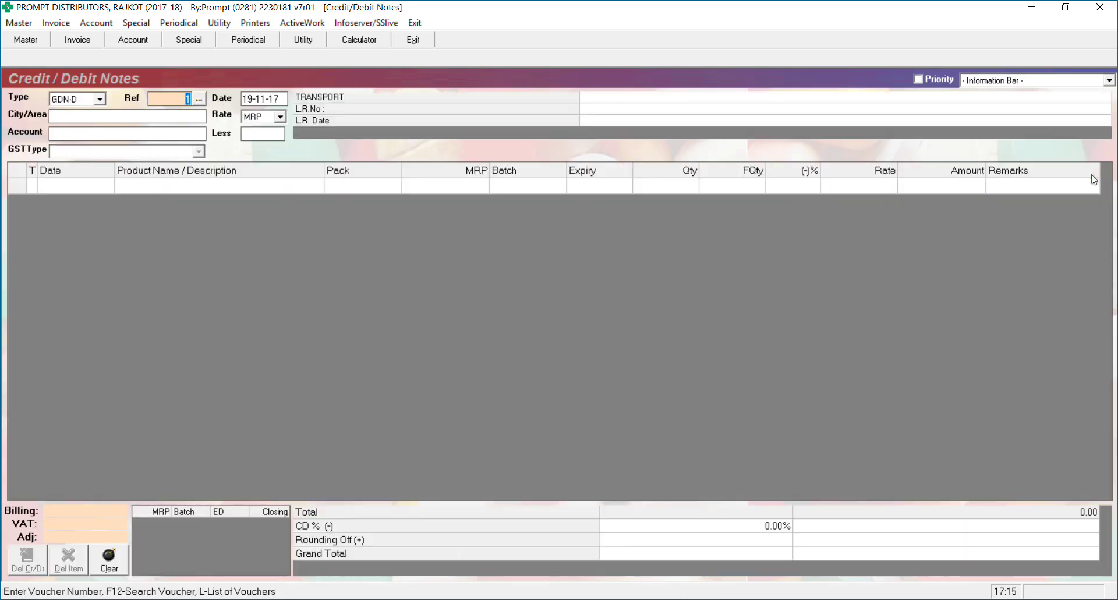
Close Credit/Debit Notes and start a new Sales Invoice with the area cleared
{"action": "key", "text": "Escape"}
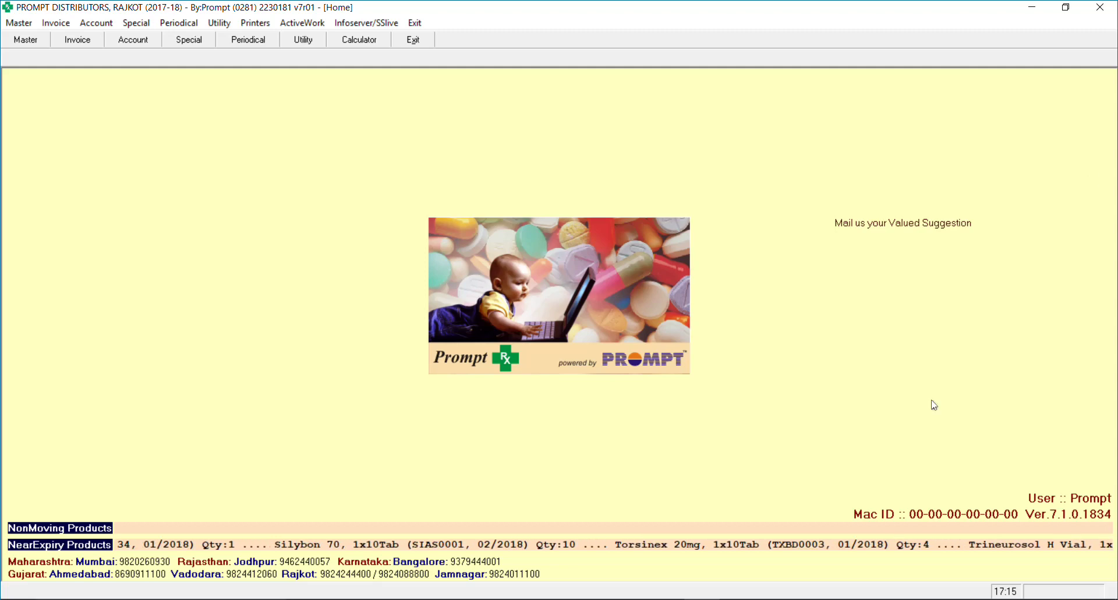
{"action": "left_click", "coordinate": [50, 25]}
{"action": "left_click", "coordinate": [82, 39]}
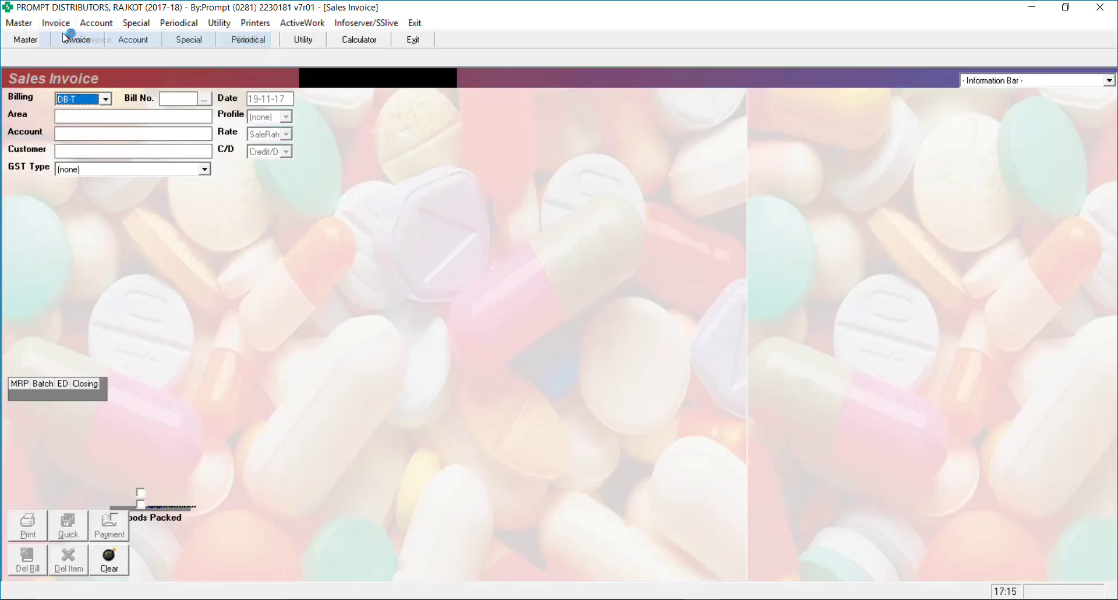
{"action": "key", "text": "Delete"}
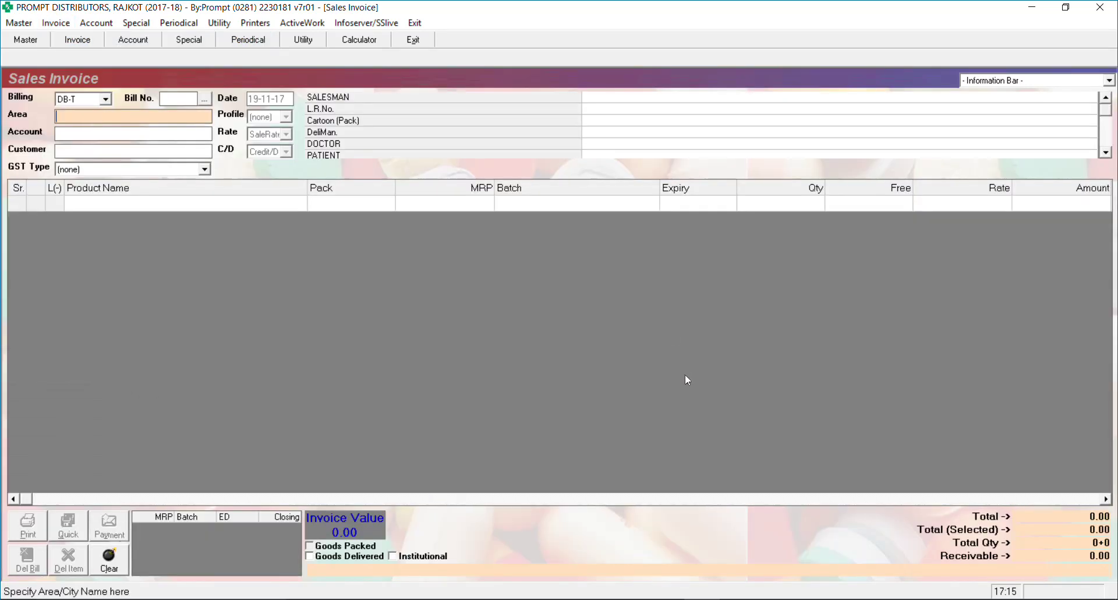
{"action": "key", "text": "Return"}
Pick Ganesh Agency, confirm the 19-11-17 date, and look at the available sale rates
{"action": "type", "text": "gan"}
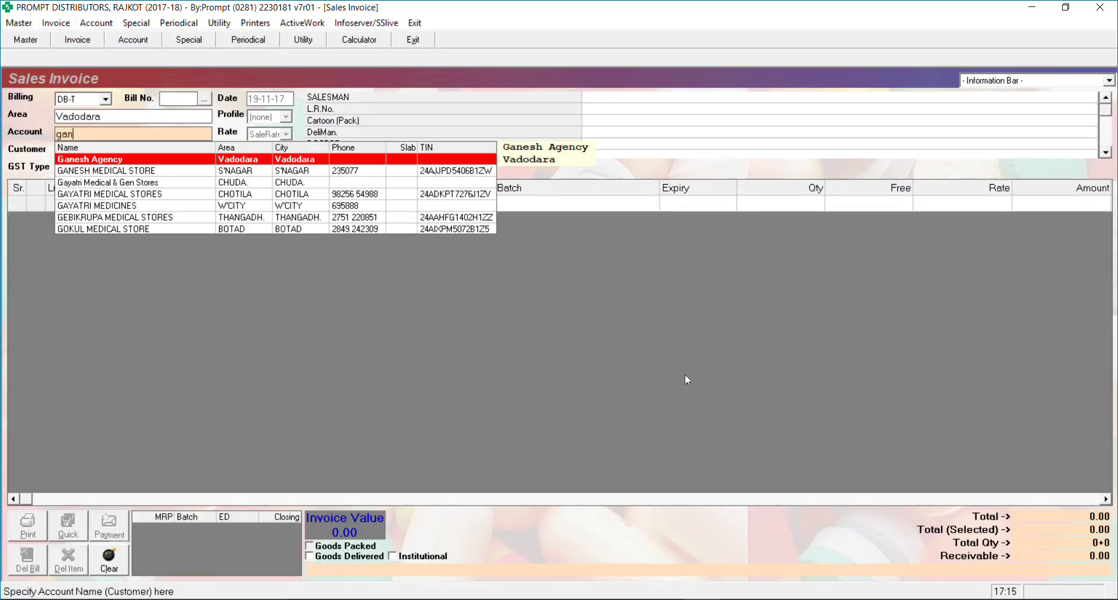
{"action": "key", "text": "Return"}
{"action": "key", "text": "Return"}
{"action": "key", "text": "Return"}
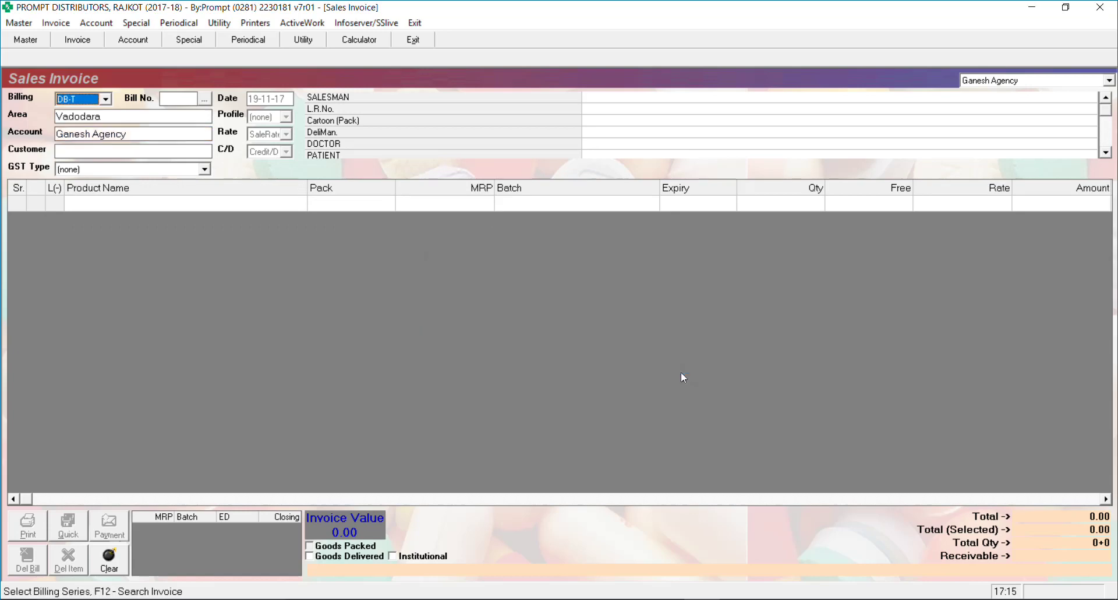
{"action": "key", "text": "Return"}
{"action": "key", "text": "Return"}
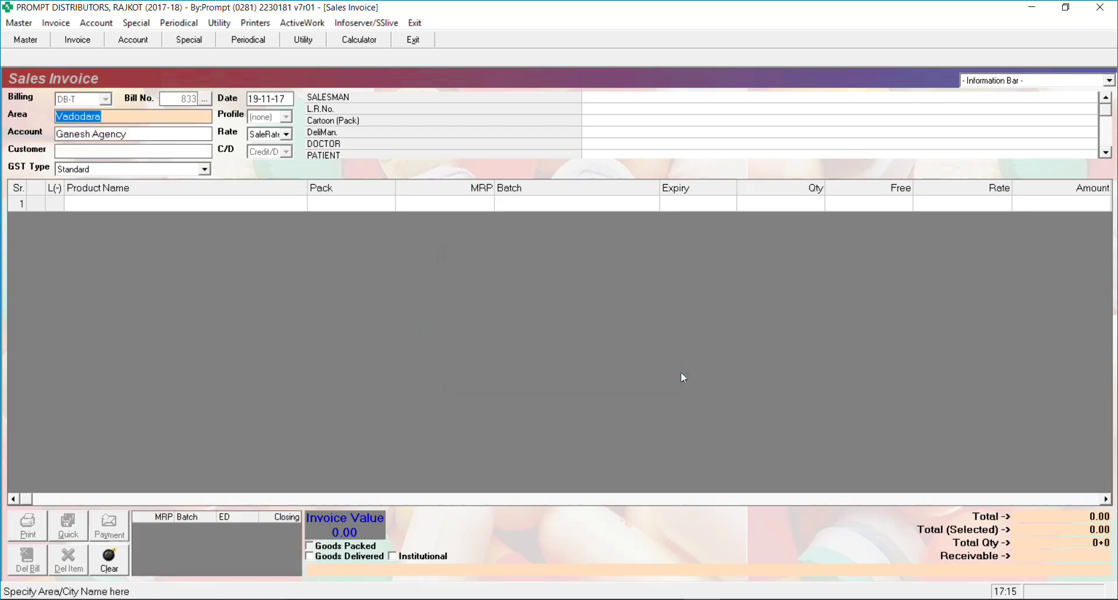
{"action": "key", "text": "Return"}
{"action": "key", "text": "Return"}
{"action": "key", "text": "Return"}
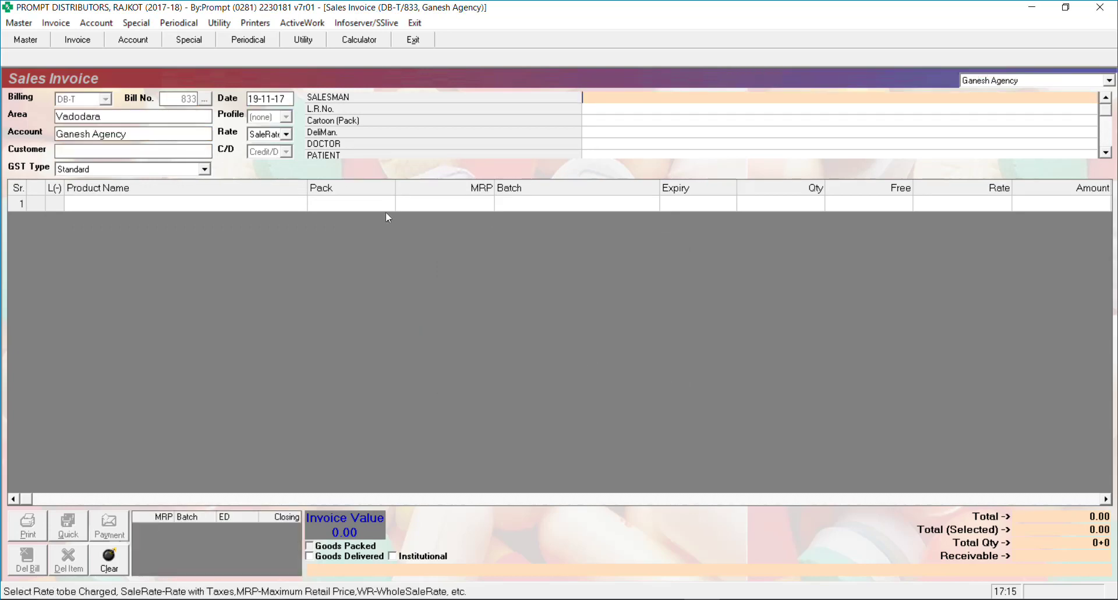
{"action": "left_click", "coordinate": [286, 133]}
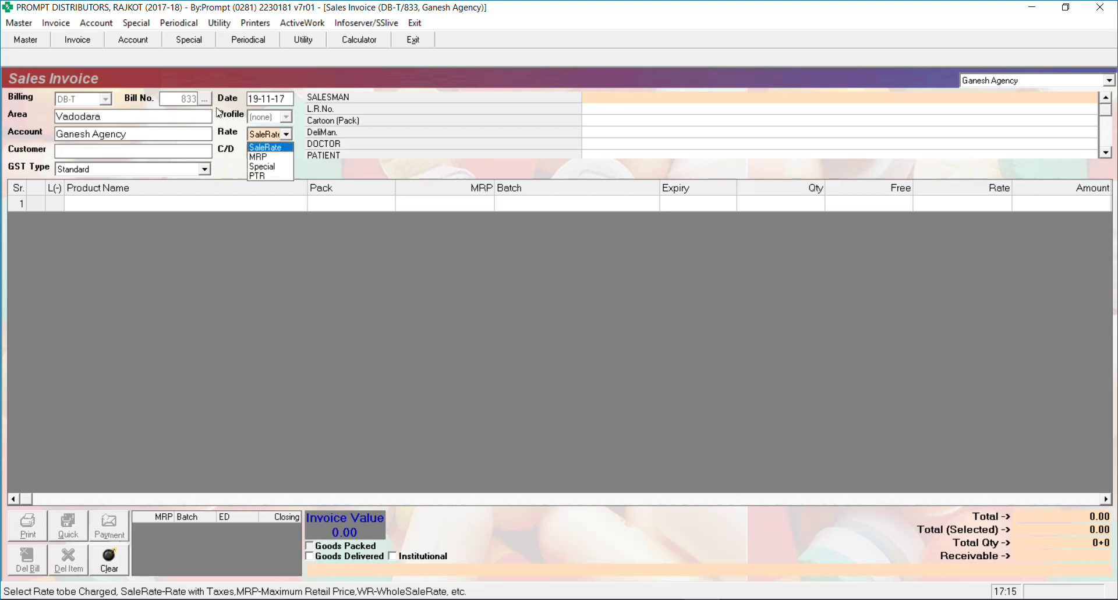
{"action": "key", "text": "Escape"}
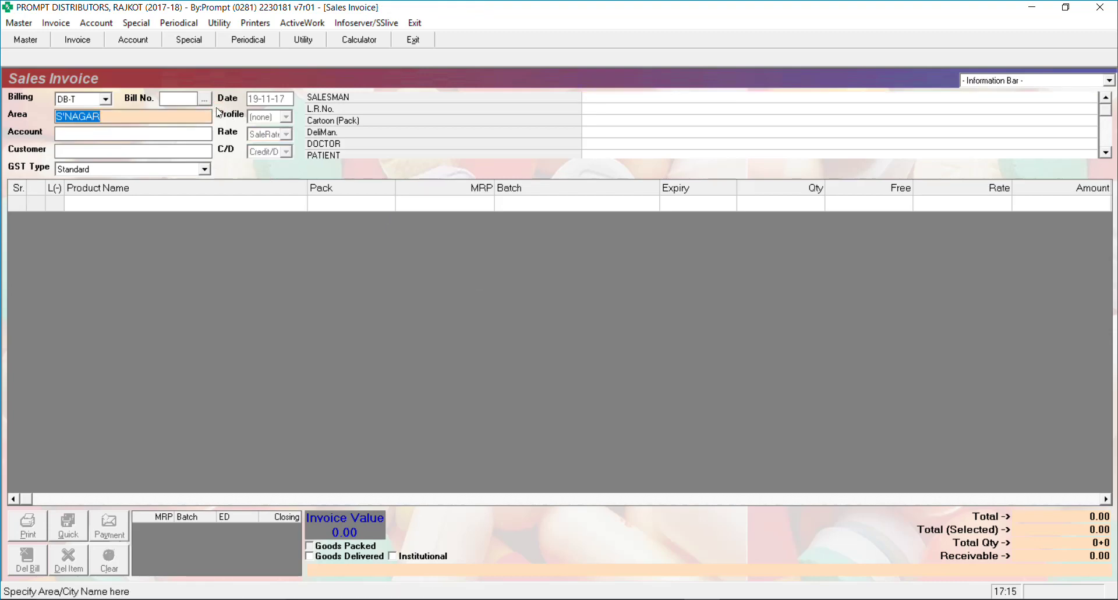
Open Preferences under Config / Administration, leaving the signing authority unchanged
{"action": "left_click", "coordinate": [219, 23]}
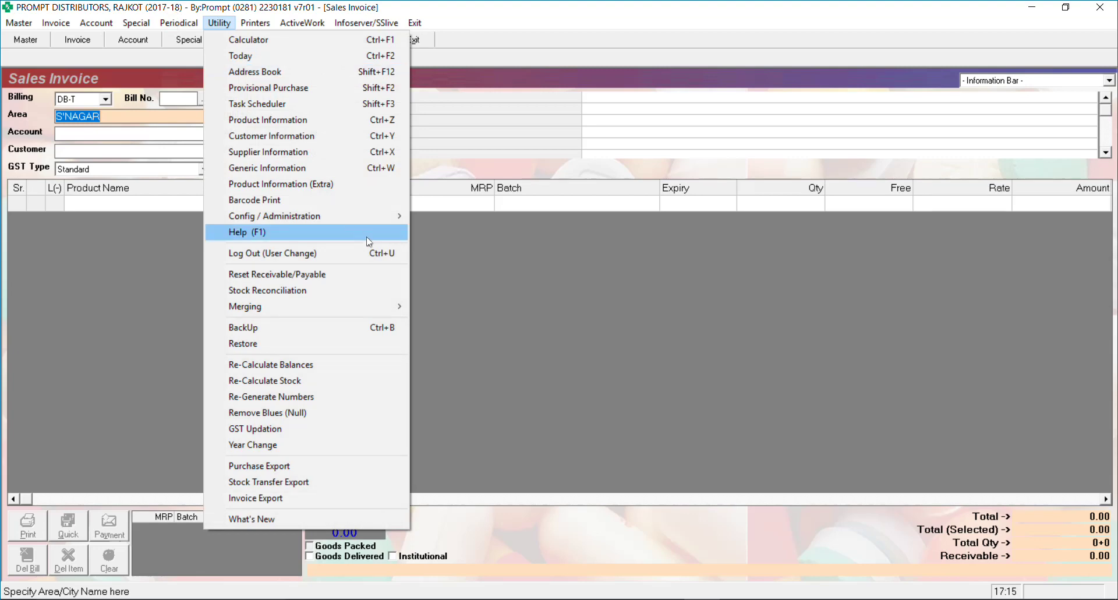
{"action": "mouse_move", "coordinate": [373, 216]}
{"action": "left_click", "coordinate": [443, 216]}
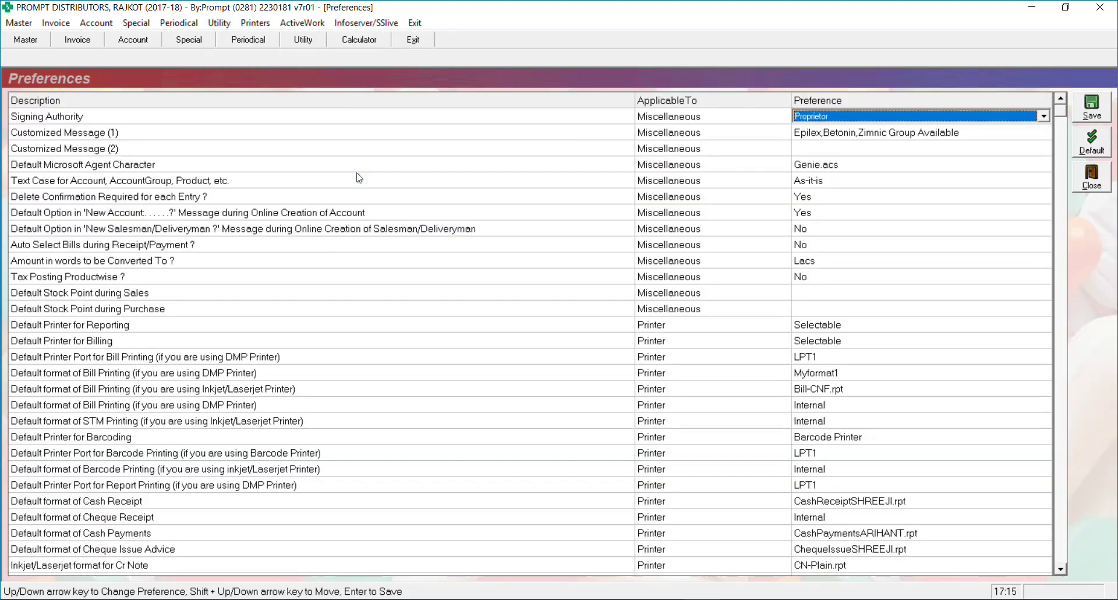
{"action": "left_click", "coordinate": [641, 309]}
Change 'Show non-standard Rates during Sales ?' from No to Yes
{"action": "key", "text": "Down"}
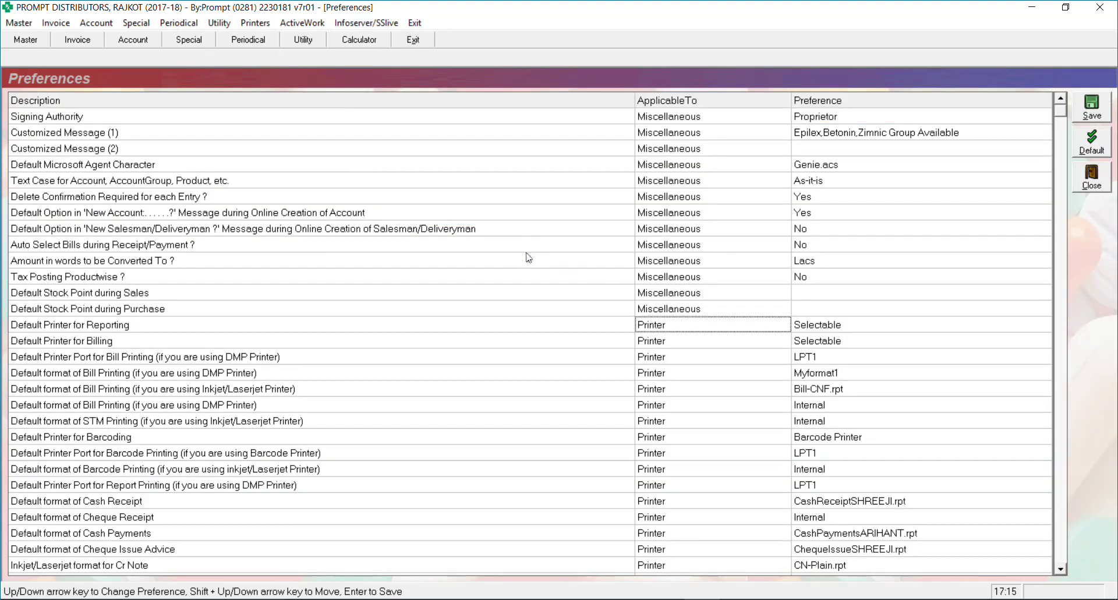
{"action": "key", "text": "Down"}
{"action": "key", "text": "Down"}
{"action": "key", "text": "Down"}
{"action": "key", "text": "Down"}
{"action": "key", "text": "Down"}
{"action": "key", "text": "Down"}
{"action": "key", "text": "Down"}
{"action": "key", "text": "Down"}
{"action": "key", "text": "Down"}
{"action": "key", "text": "Down"}
{"action": "key", "text": "Down"}
{"action": "key", "text": "Down"}
{"action": "key", "text": "Down"}
{"action": "key", "text": "Down"}
{"action": "key", "text": "Down"}
{"action": "key", "text": "Down"}
{"action": "key", "text": "Down"}
{"action": "key", "text": "Down"}
{"action": "key", "text": "Down"}
{"action": "key", "text": "Down"}
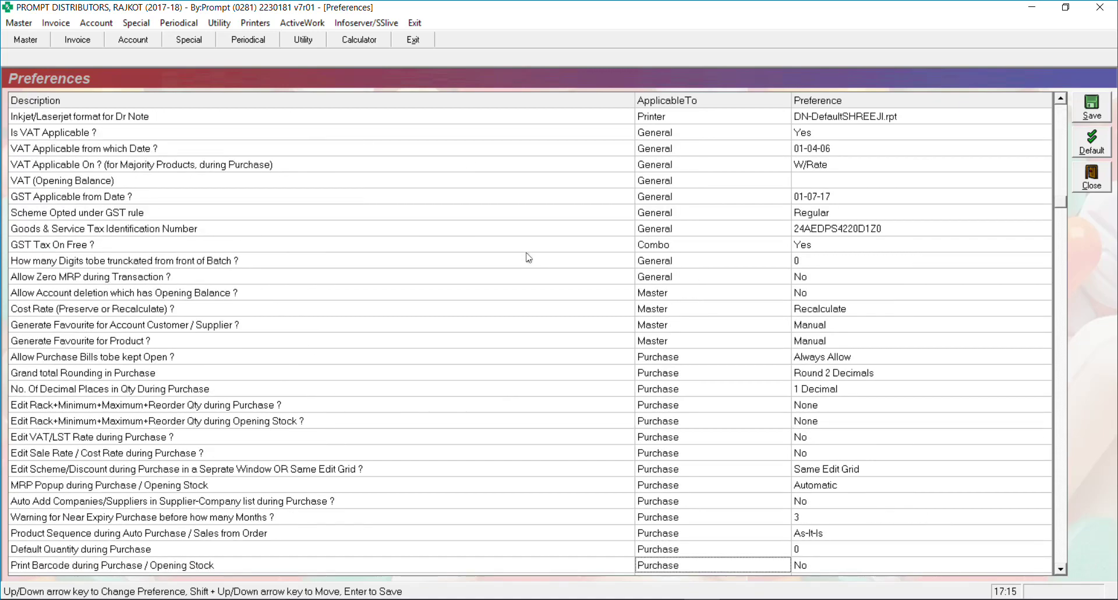
{"action": "key", "text": "Down"}
{"action": "key", "text": "Down"}
{"action": "key", "text": "Down"}
{"action": "key", "text": "Down"}
{"action": "key", "text": "Down"}
{"action": "key", "text": "Down"}
{"action": "key", "text": "Down"}
{"action": "key", "text": "Down"}
{"action": "key", "text": "Down"}
{"action": "key", "text": "Down"}
{"action": "key", "text": "Down"}
{"action": "key", "text": "Down"}
{"action": "key", "text": "Down"}
{"action": "key", "text": "Down"}
{"action": "key", "text": "Down"}
{"action": "key", "text": "Down"}
{"action": "key", "text": "Down"}
{"action": "key", "text": "Down"}
{"action": "key", "text": "Down"}
{"action": "key", "text": "Down"}
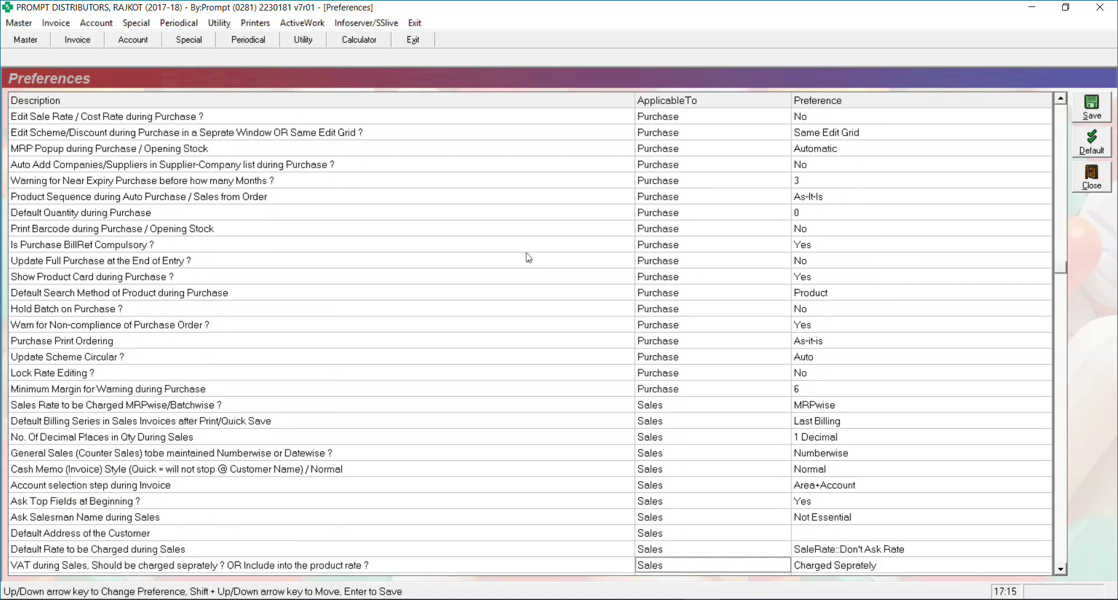
{"action": "key", "text": "Down"}
{"action": "key", "text": "Down"}
{"action": "key", "text": "Down"}
{"action": "key", "text": "Down"}
{"action": "key", "text": "Down"}
{"action": "key", "text": "Down"}
{"action": "key", "text": "Down"}
{"action": "key", "text": "Down"}
{"action": "key", "text": "Down"}
{"action": "key", "text": "Down"}
{"action": "key", "text": "Down"}
{"action": "key", "text": "Down"}
{"action": "key", "text": "Down"}
{"action": "key", "text": "Down"}
{"action": "key", "text": "Down"}
{"action": "key", "text": "Down"}
{"action": "key", "text": "Down"}
{"action": "key", "text": "Down"}
{"action": "key", "text": "Down"}
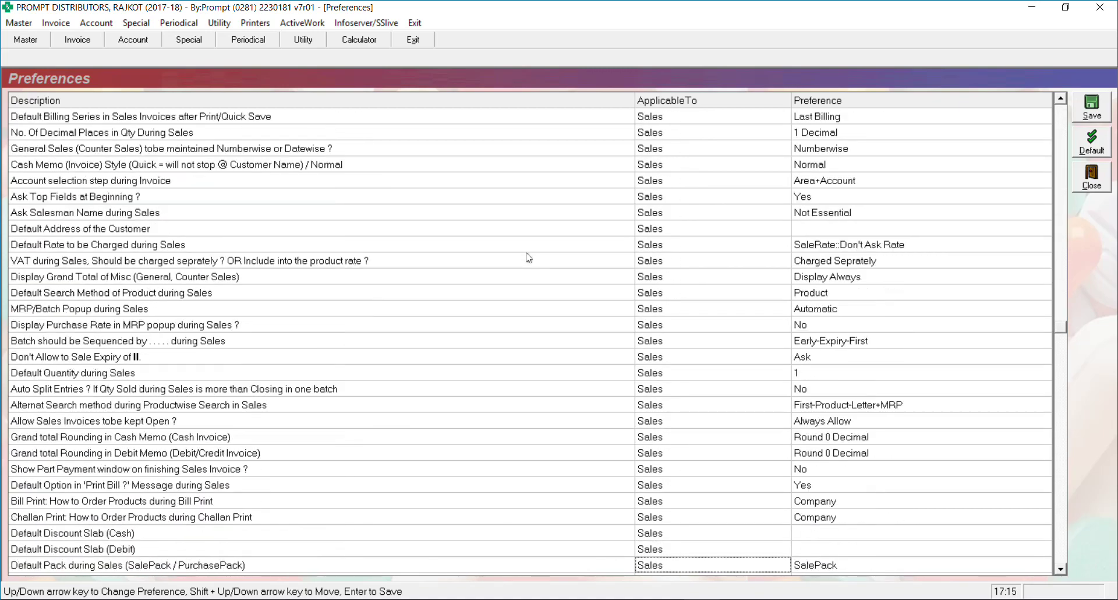
{"action": "key", "text": "Down"}
{"action": "key", "text": "Down"}
{"action": "key", "text": "Down"}
{"action": "key", "text": "Down"}
{"action": "key", "text": "Down"}
{"action": "key", "text": "Down"}
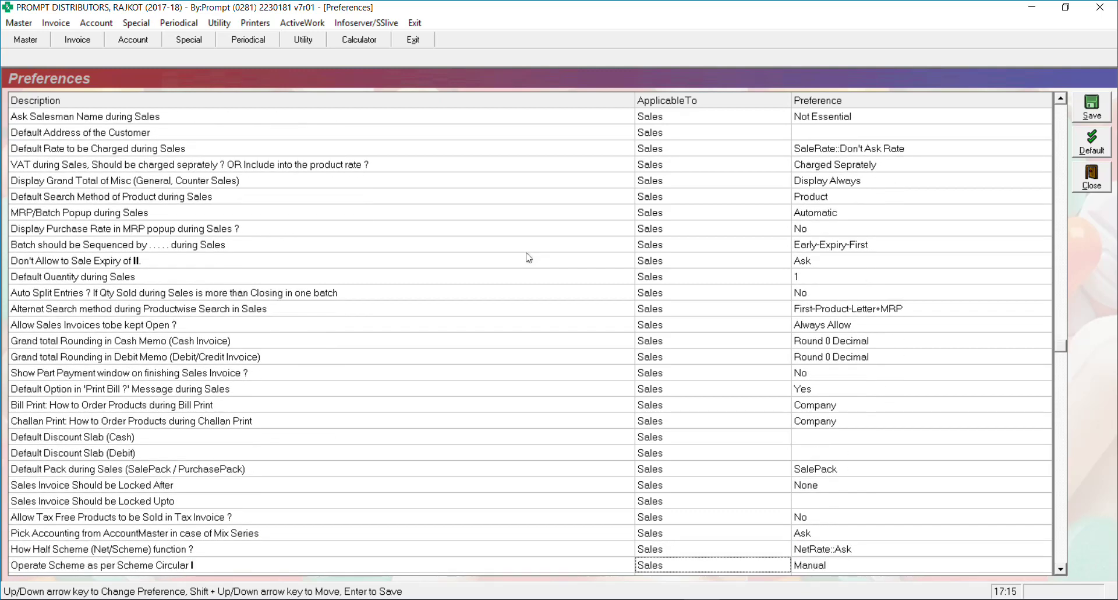
{"action": "key", "text": "Down"}
{"action": "key", "text": "Down"}
{"action": "key", "text": "Down"}
{"action": "key", "text": "Down"}
{"action": "key", "text": "Down"}
{"action": "key", "text": "Down"}
{"action": "key", "text": "Down"}
{"action": "key", "text": "Down"}
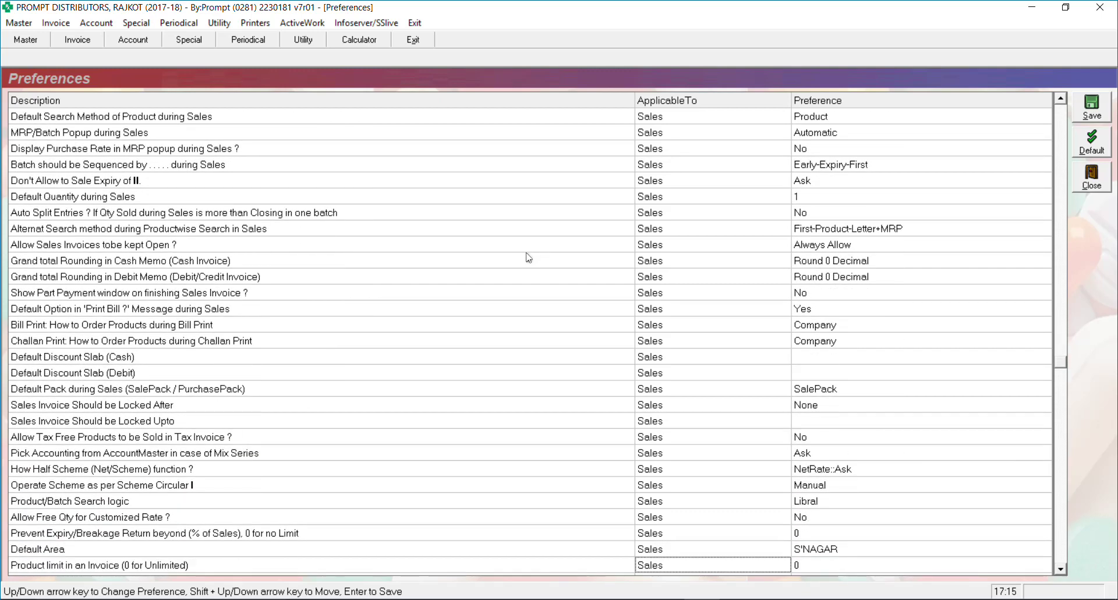
{"action": "key", "text": "Down"}
{"action": "key", "text": "Down"}
{"action": "key", "text": "Down"}
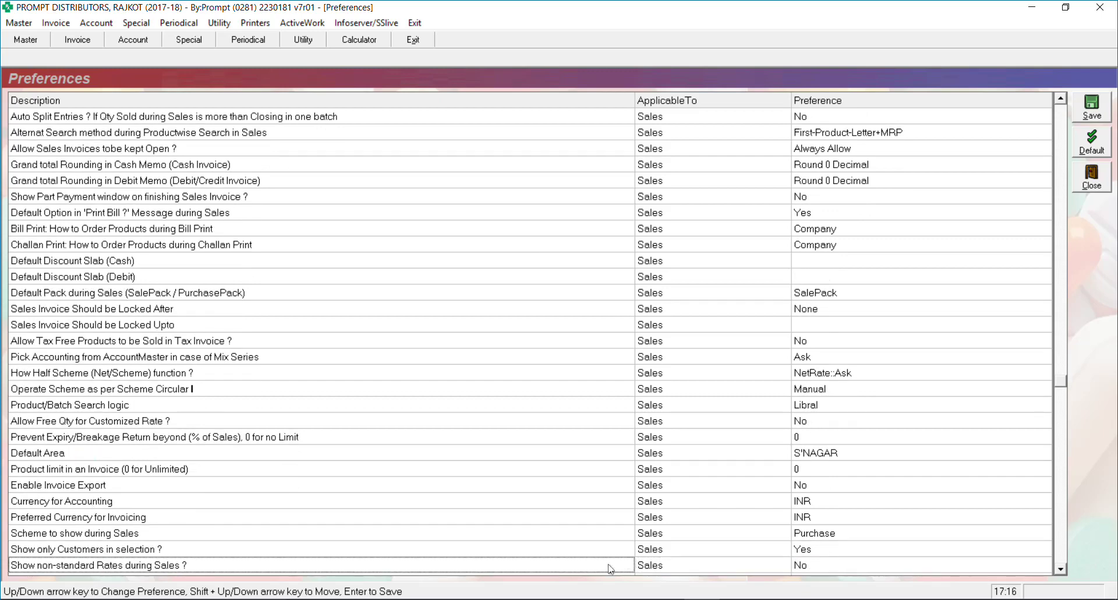
{"action": "left_click", "coordinate": [809, 563]}
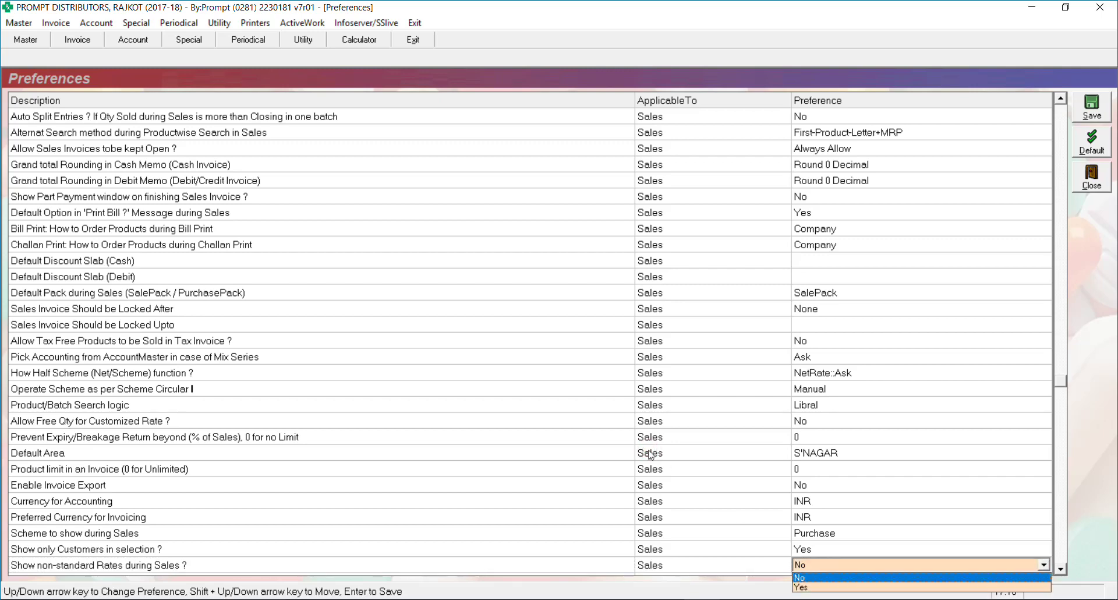
{"action": "key", "text": "Down"}
{"action": "key", "text": "Return"}
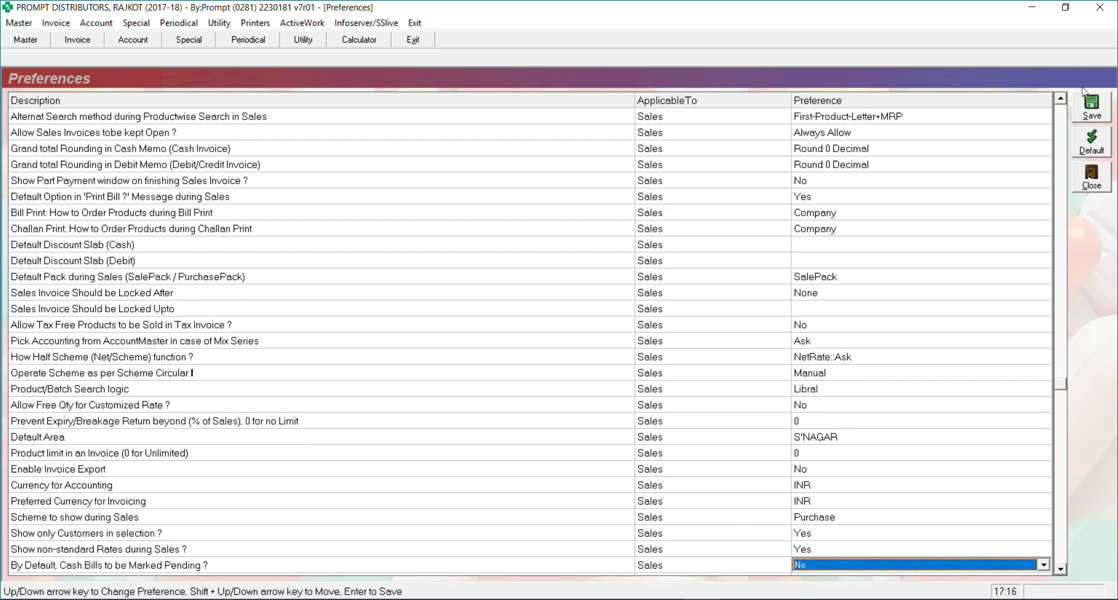
Save the preferences and begin bill 833, backing out of the wrongly picked Ganesh Medical Store
{"action": "left_click", "coordinate": [1092, 107]}
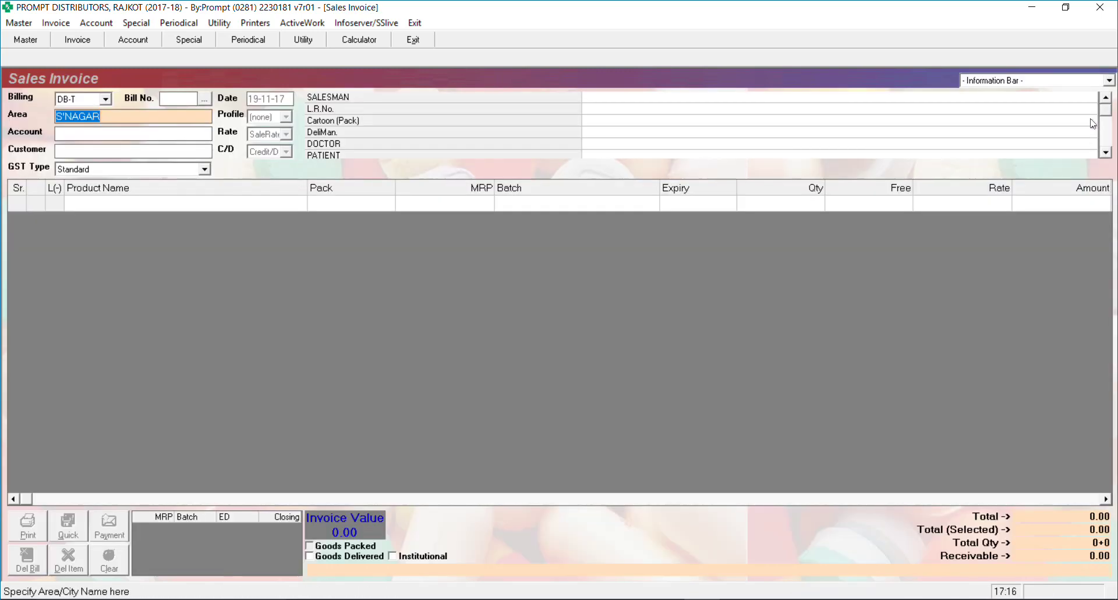
{"action": "key", "text": "Escape"}
{"action": "key", "text": "Escape"}
{"action": "key", "text": "Return"}
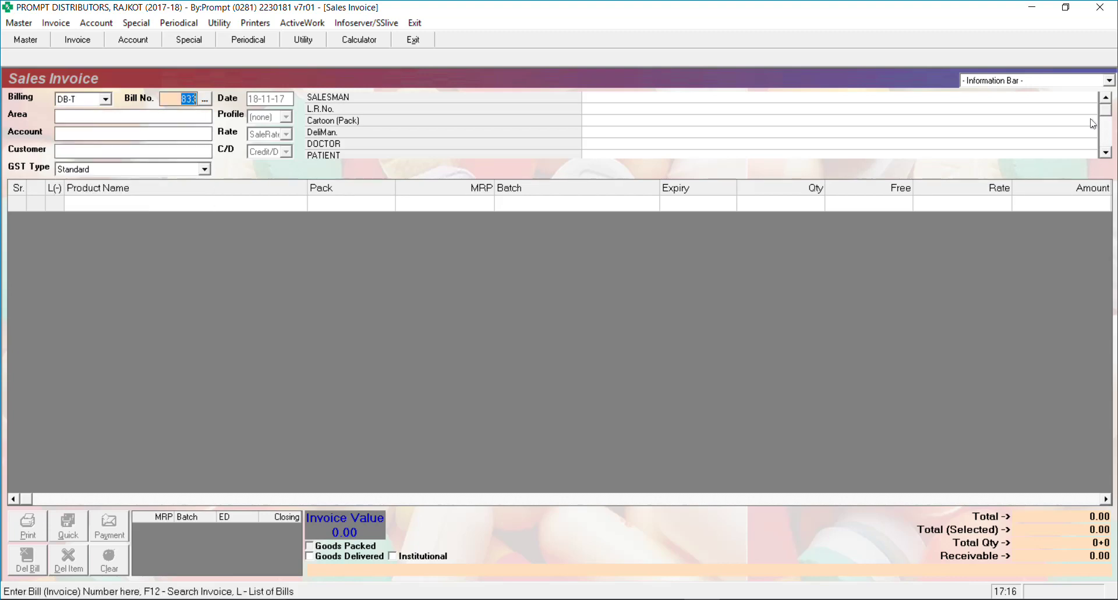
{"action": "key", "text": "Return"}
{"action": "key", "text": "Return"}
{"action": "key", "text": "Return"}
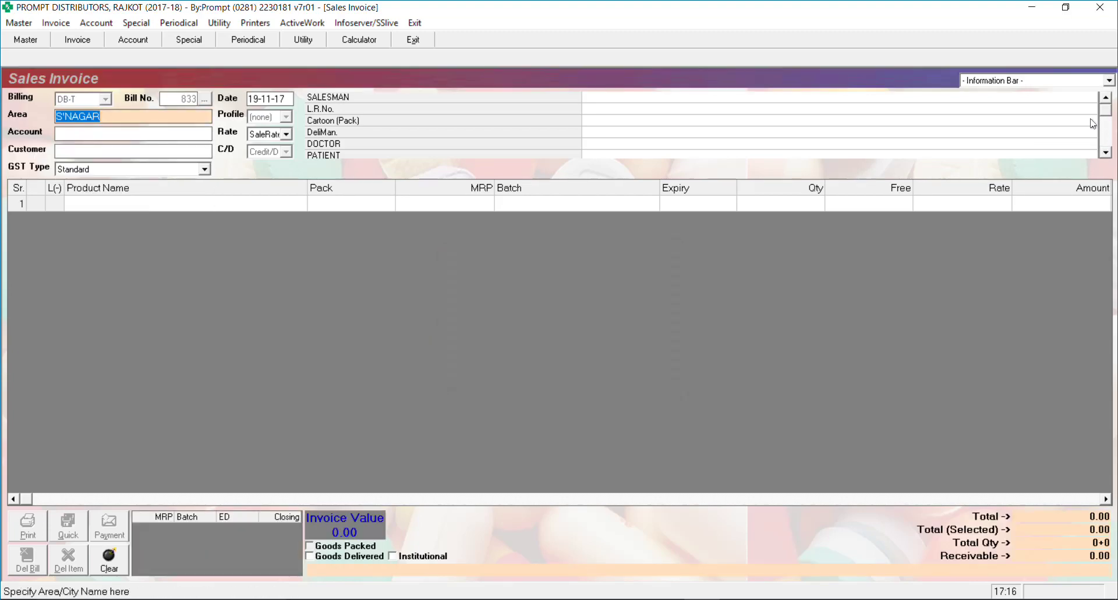
{"action": "key", "text": "Return"}
{"action": "type", "text": "gane"}
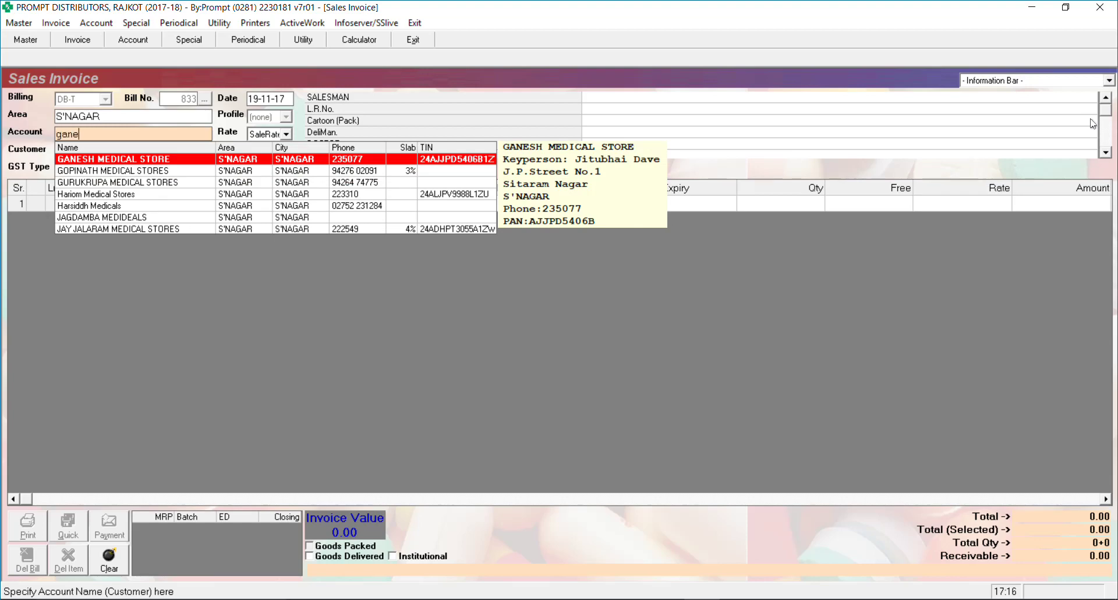
{"action": "key", "text": "Return"}
{"action": "type", "text": "ganes"}
{"action": "key", "text": "Escape"}
Select Ganesh Agency as the account, keeping bill 833 dated 19-11-17
{"action": "key", "text": "Delete"}
{"action": "key", "text": "Return"}
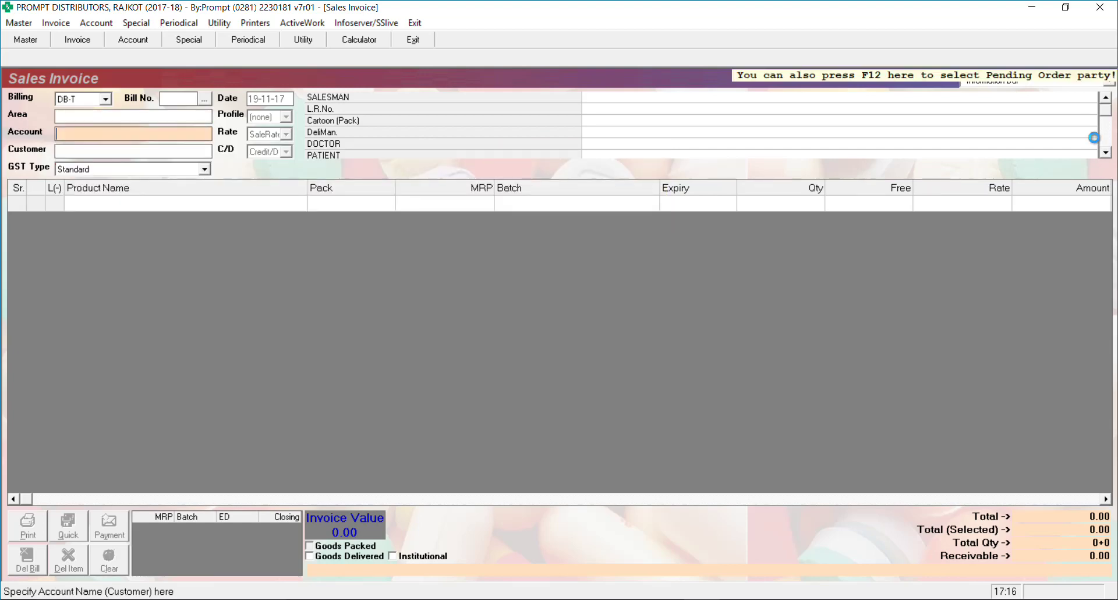
{"action": "type", "text": "ganes"}
{"action": "key", "text": "Return"}
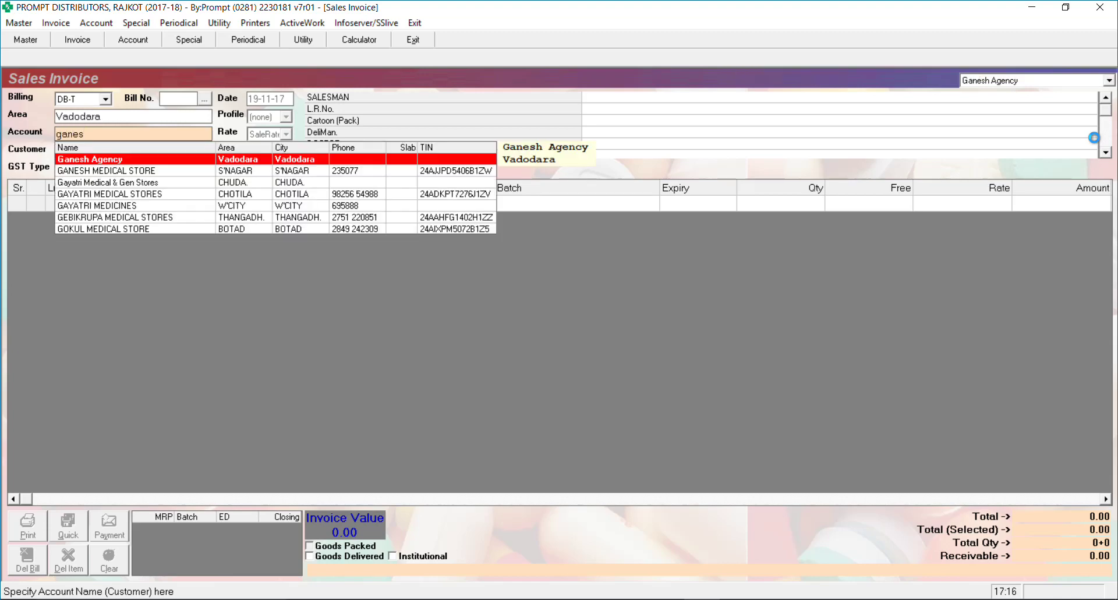
{"action": "key", "text": "Return"}
{"action": "key", "text": "Return"}
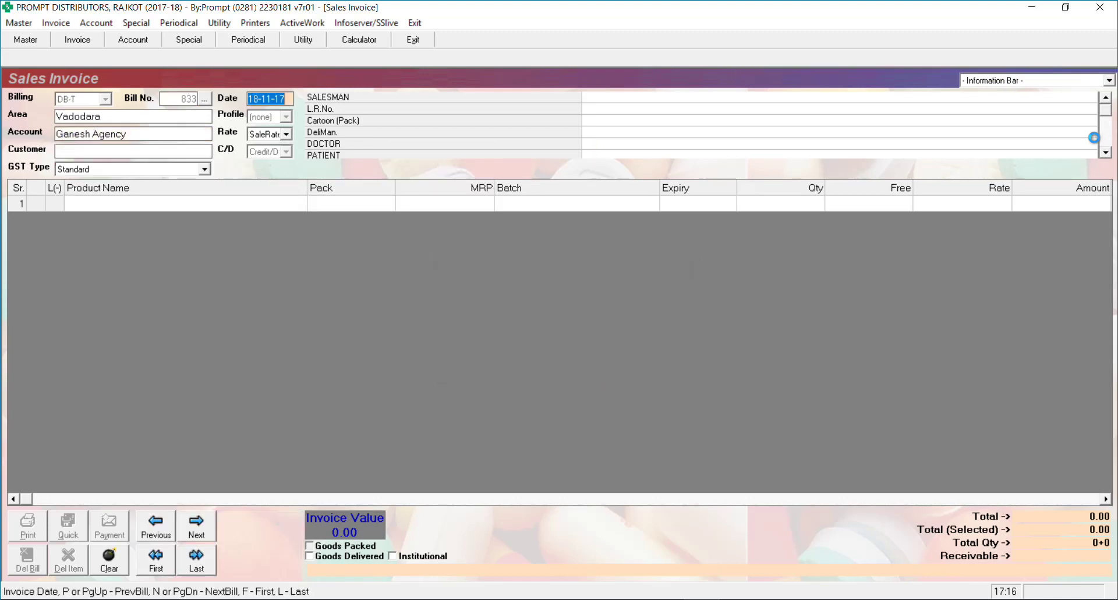
{"action": "key", "text": "Return"}
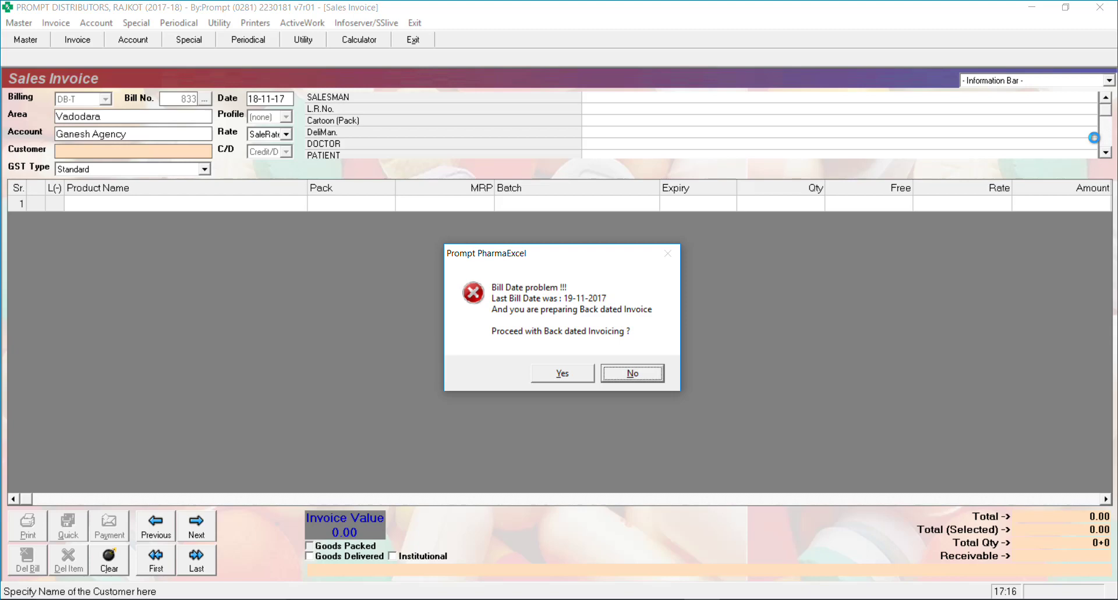
{"action": "key", "text": "Return"}
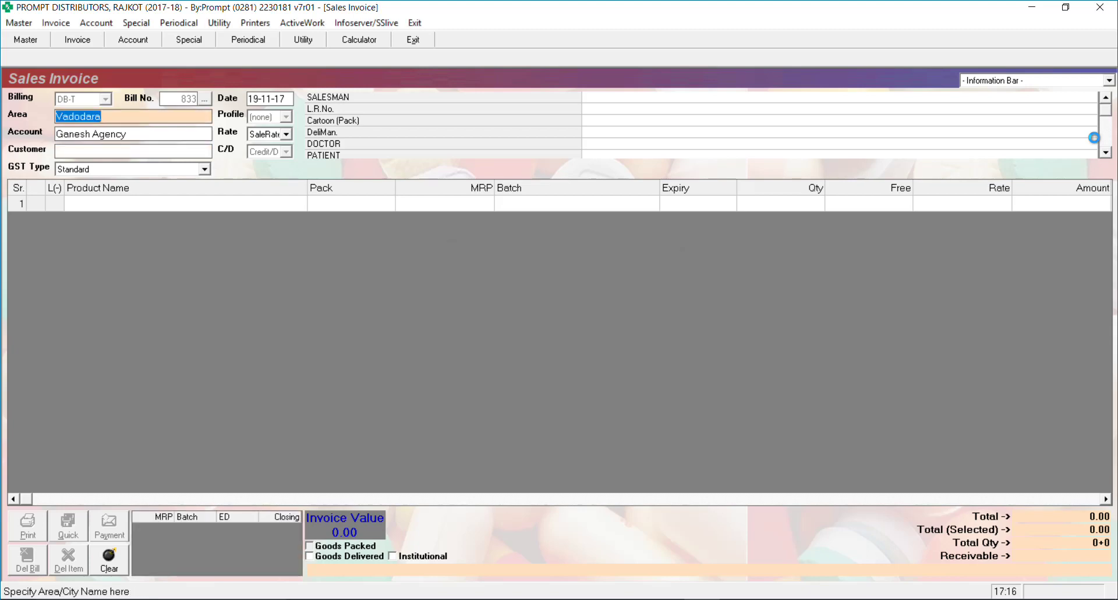
Choose the Special rate for this invoice
{"action": "key", "text": "Return"}
{"action": "key", "text": "Down"}
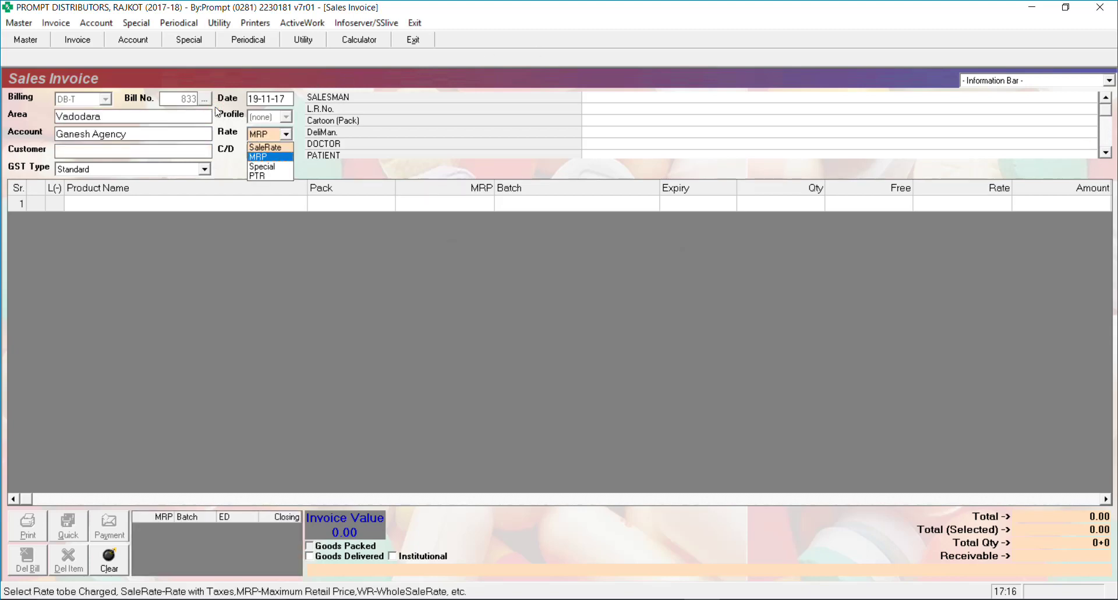
{"action": "key", "text": "Down"}
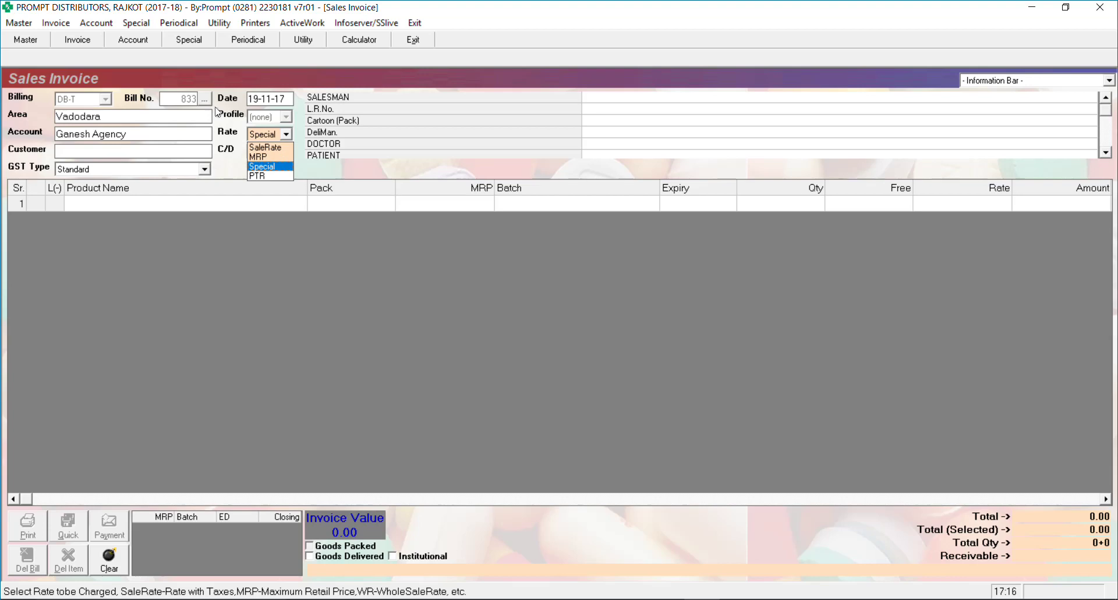
{"action": "key", "text": "Escape"}
{"action": "key", "text": "Escape"}
{"action": "key", "text": "Escape"}
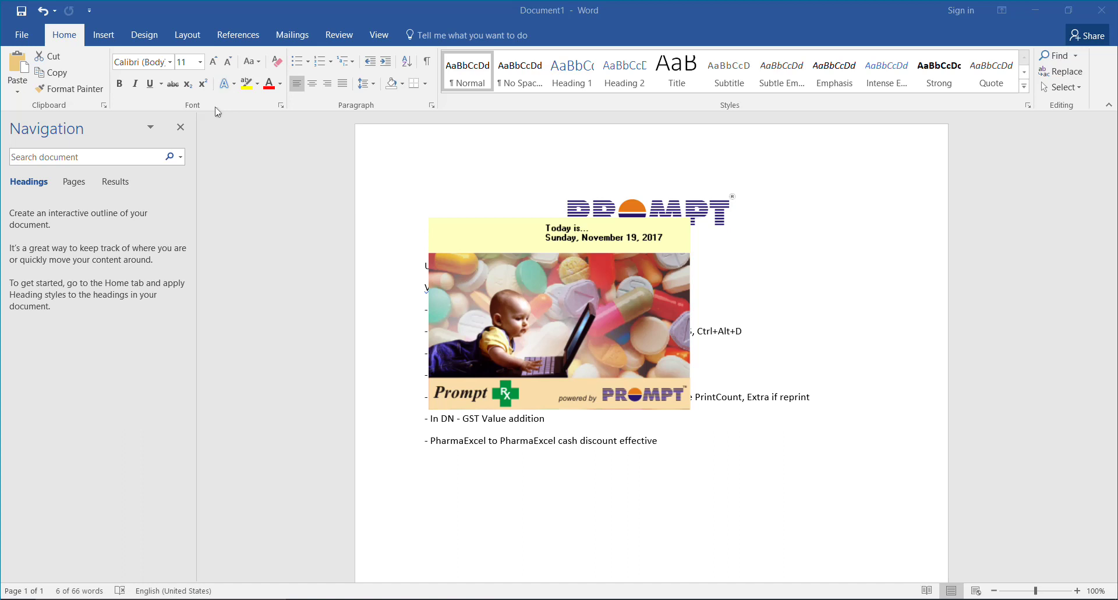
Log back in with the account password to reach the PROMPT DISTRIBUTORS home screen
{"action": "key", "text": "Tab"}
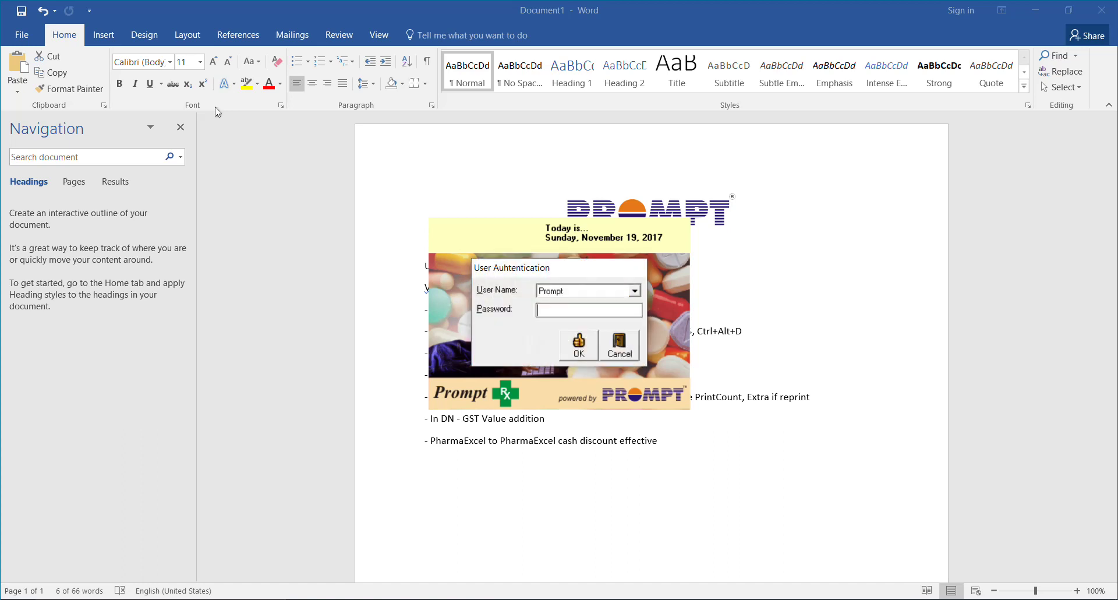
{"action": "type", "text": "*****"}
{"action": "key", "text": "Return"}
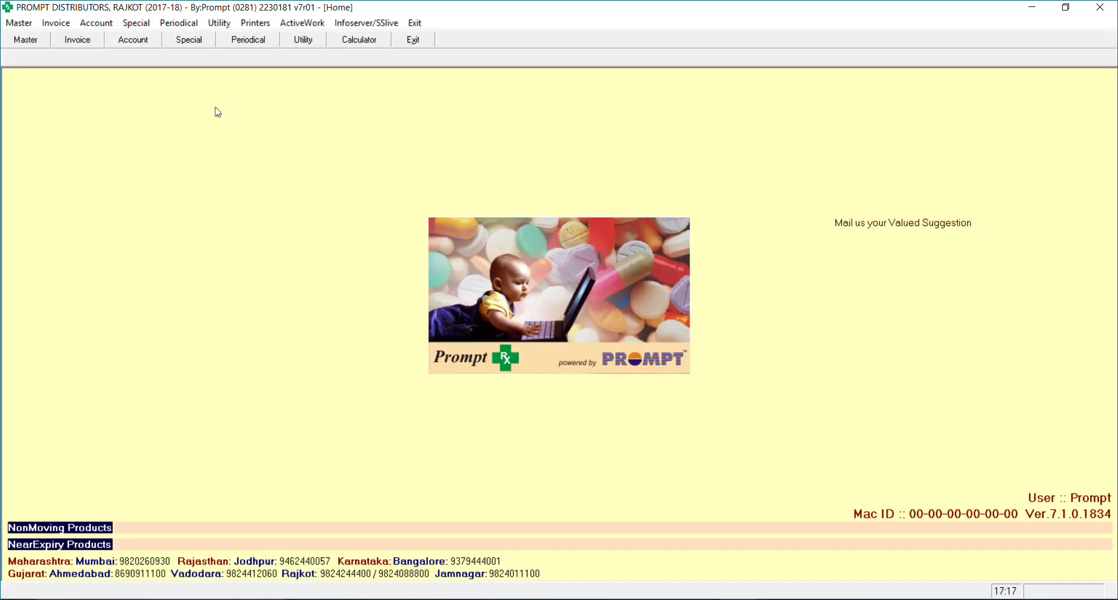
{"action": "left_click", "coordinate": [45, 24]}
Start a new sales invoice for Ganesh Agency, bill 833 dated 19-11-17
{"action": "left_click", "coordinate": [58, 36]}
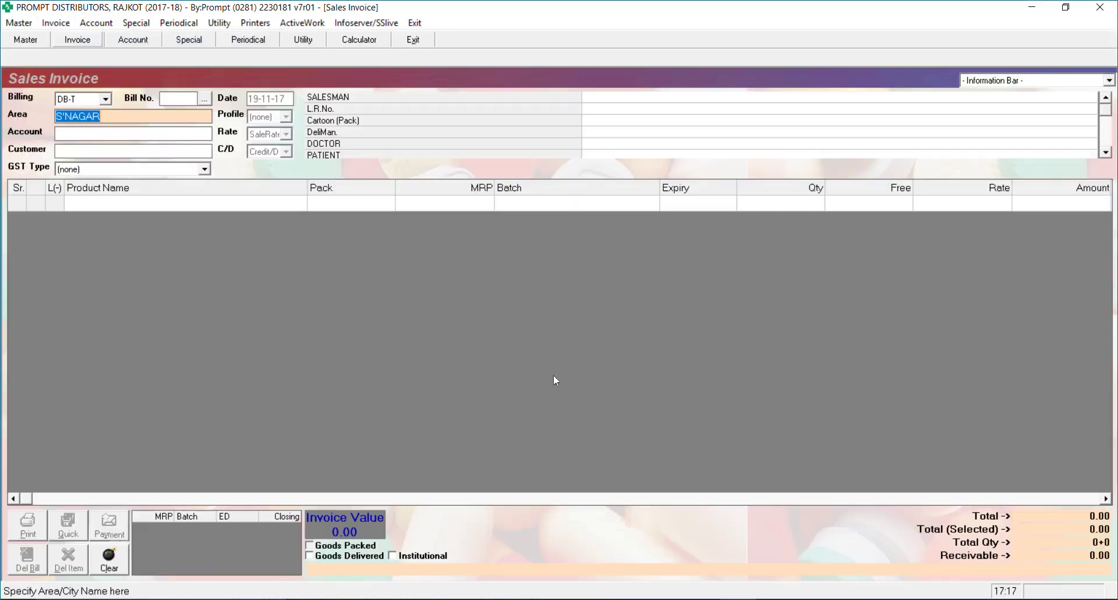
{"action": "key", "text": "BackSpace"}
{"action": "key", "text": "Return"}
{"action": "type", "text": "ganesh"}
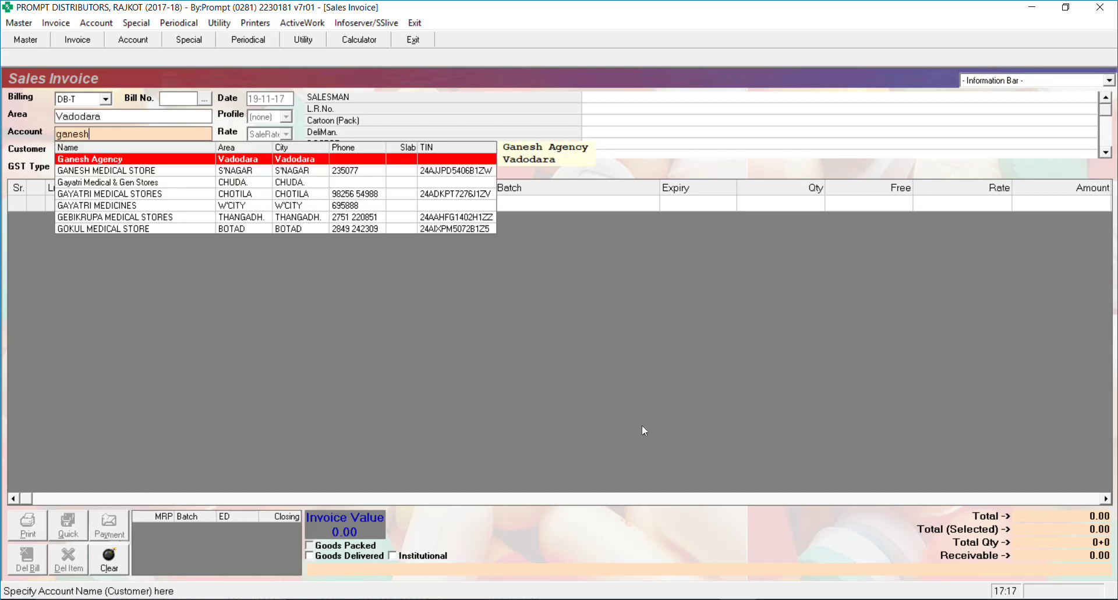
{"action": "key", "text": "Return"}
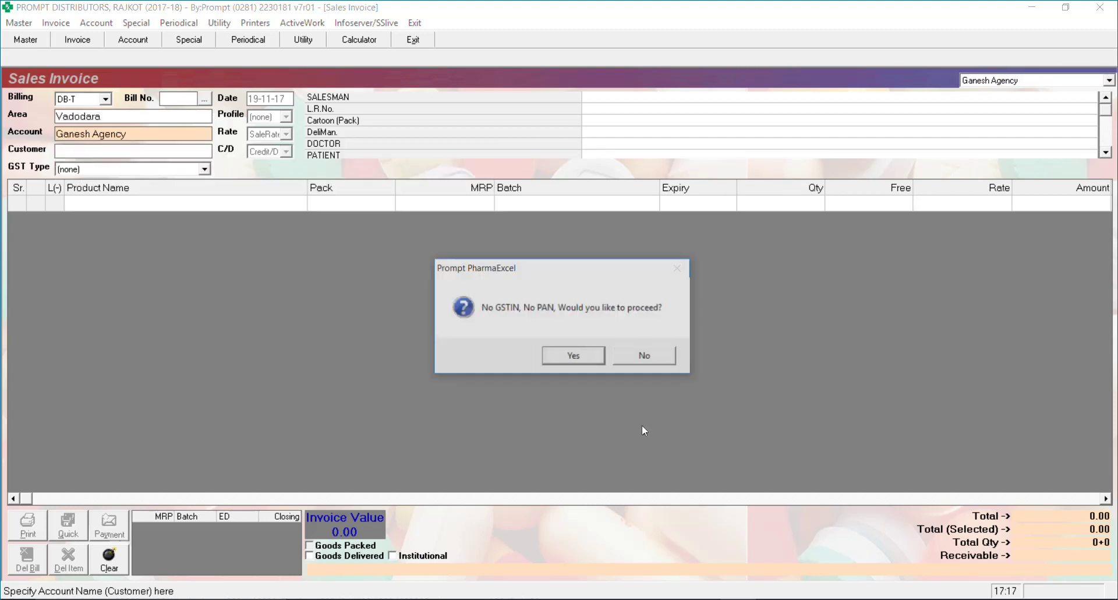
{"action": "key", "text": "Return"}
{"action": "key", "text": "Return"}
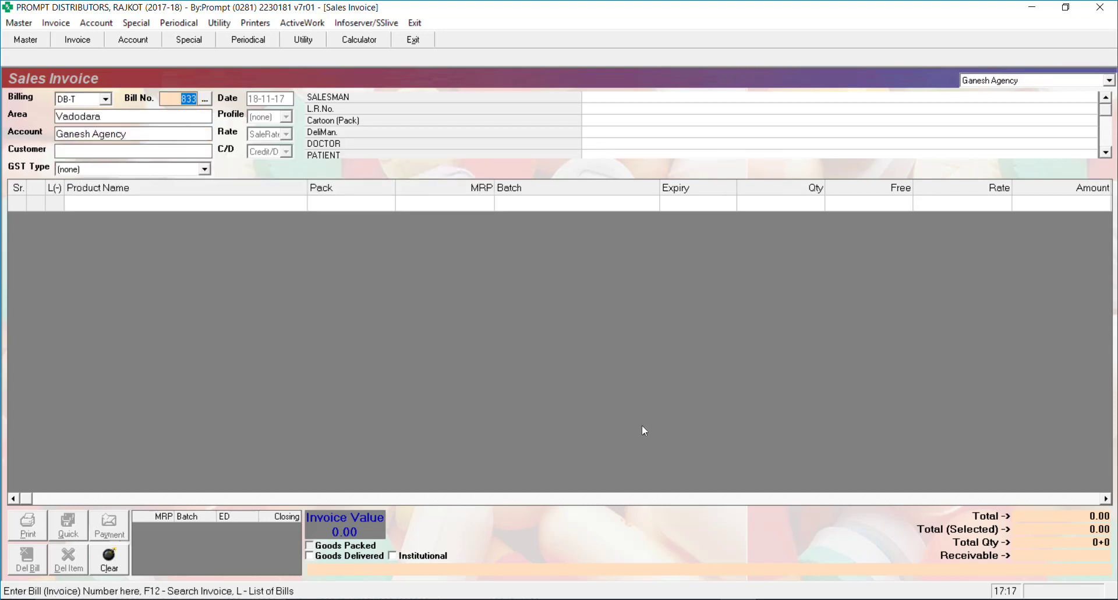
{"action": "key", "text": "Return"}
{"action": "type", "text": "19"}
{"action": "key", "text": "Return"}
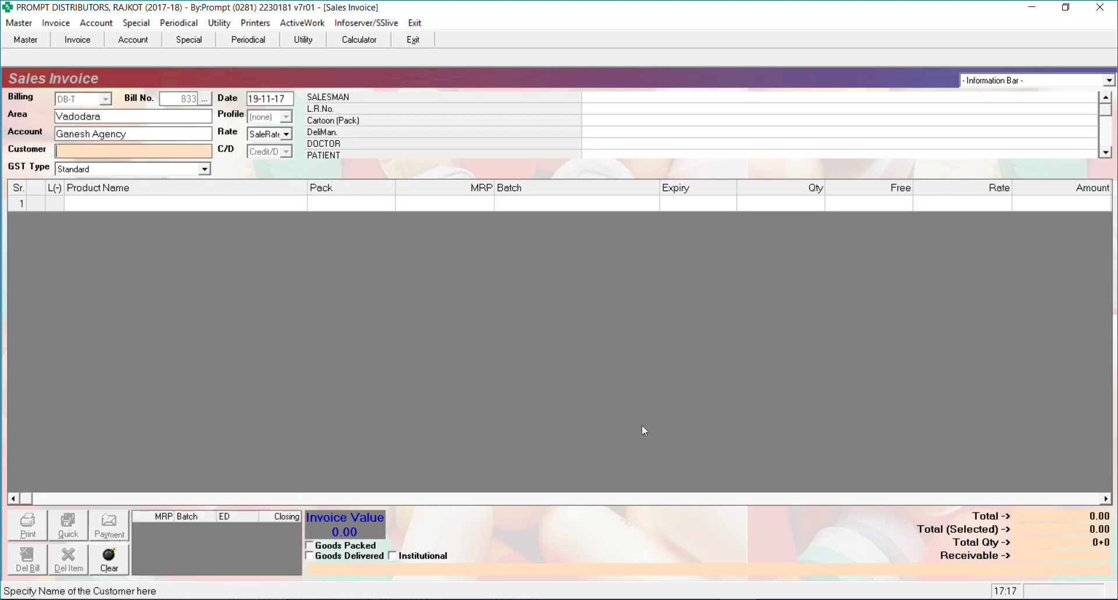
{"action": "key", "text": "Return"}
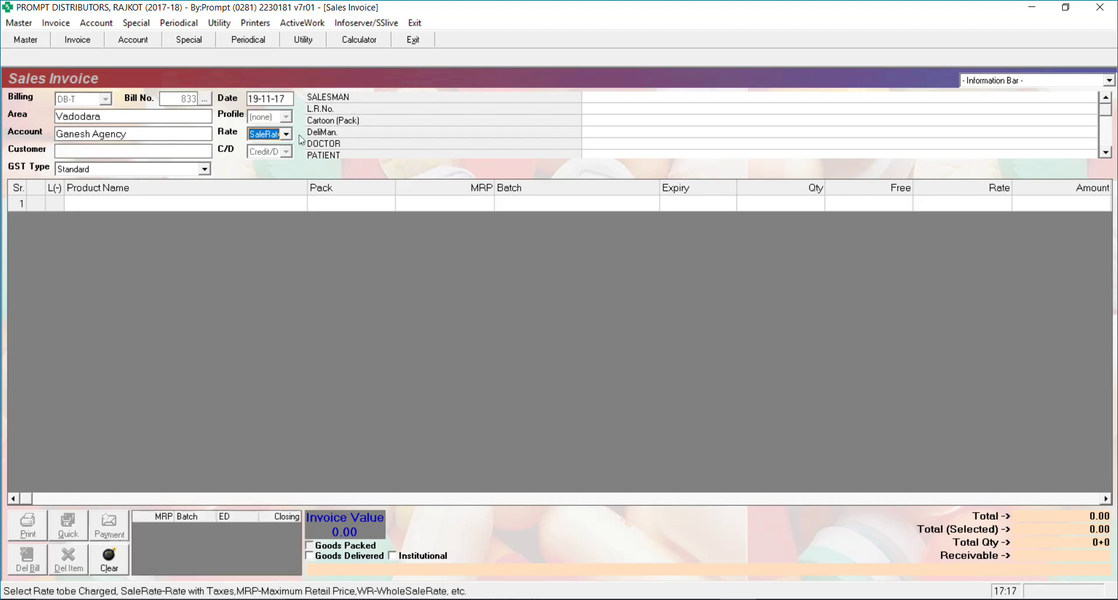
Set the rate to X'ferRate and add 50 Ace Proxyvon CR
{"action": "key", "text": "alt+Down"}
{"action": "key", "text": "Down"}
{"action": "key", "text": "Down"}
{"action": "key", "text": "Down"}
{"action": "key", "text": "Down"}
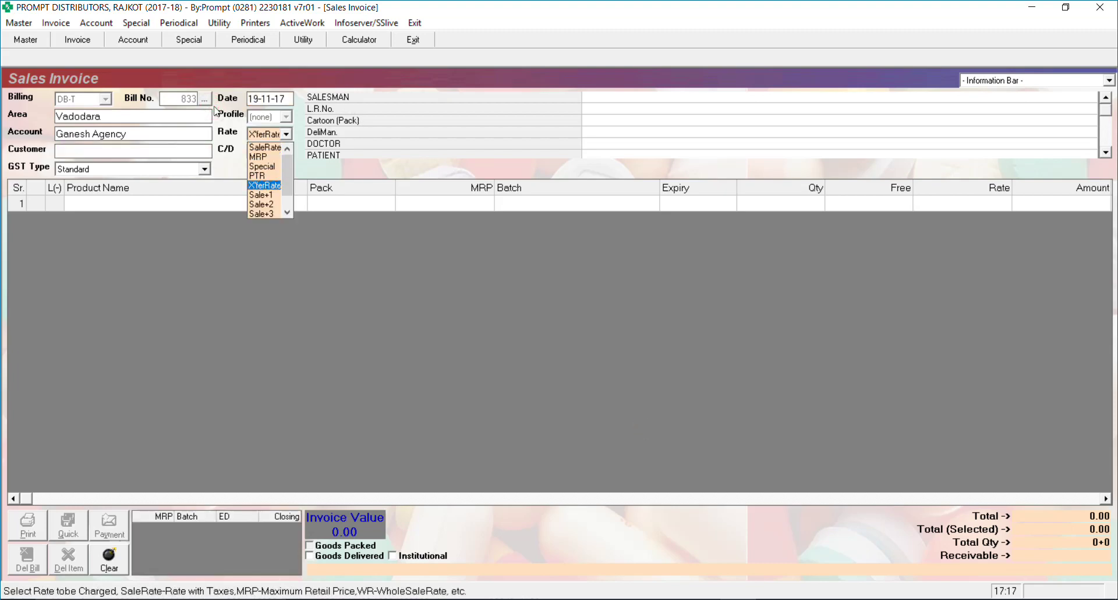
{"action": "key", "text": "Return"}
{"action": "key", "text": "Return"}
{"action": "key", "text": "Return"}
{"action": "key", "text": "Return"}
{"action": "key", "text": "Return"}
{"action": "key", "text": "Return"}
{"action": "key", "text": "Return"}
{"action": "key", "text": "Return"}
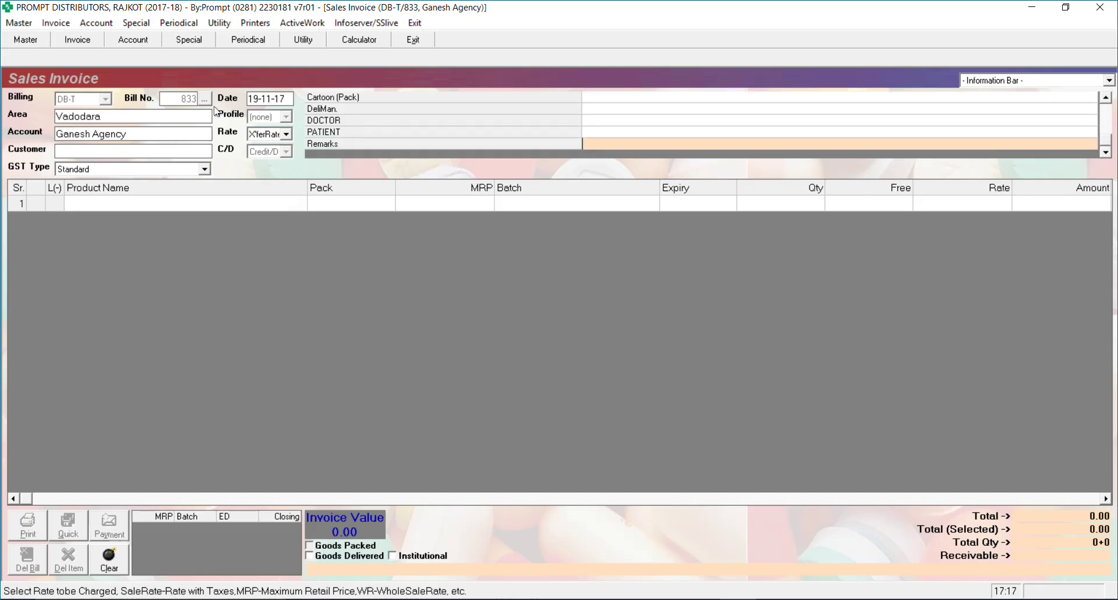
{"action": "type", "text": "a"}
{"action": "key", "text": "Return"}
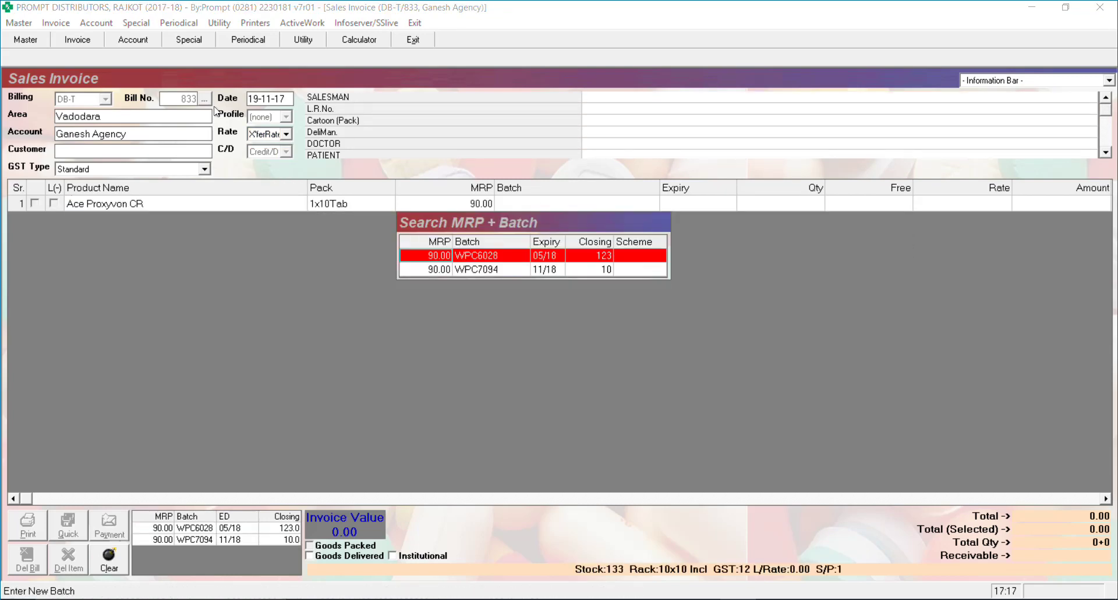
{"action": "key", "text": "Return"}
{"action": "type", "text": "5"}
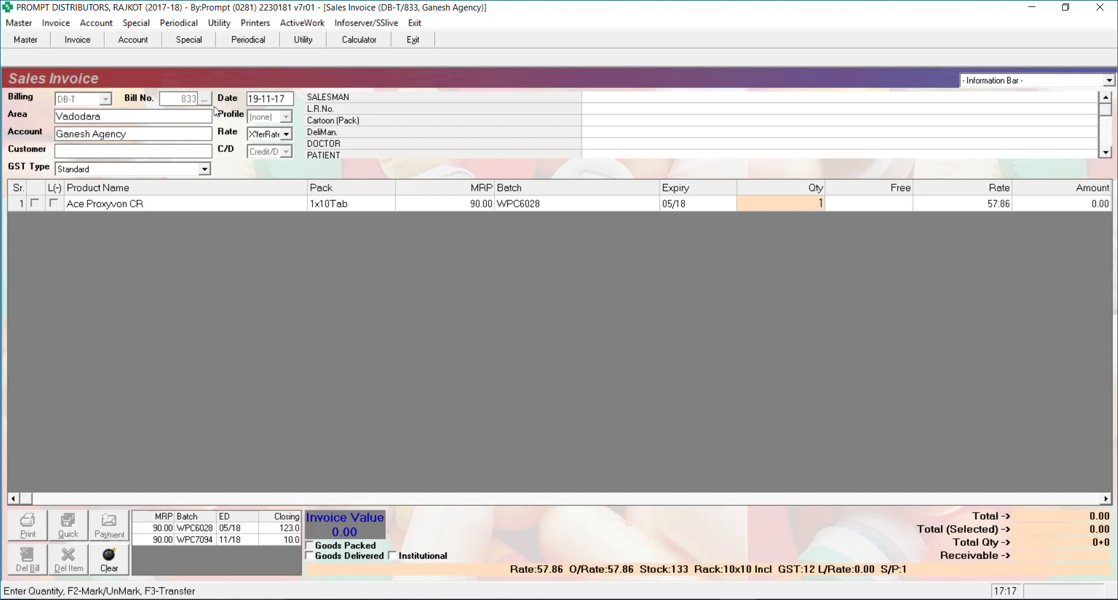
{"action": "type", "text": "00"}
{"action": "key", "text": "Return"}
{"action": "key", "text": "Return"}
{"action": "key", "text": "Return"}
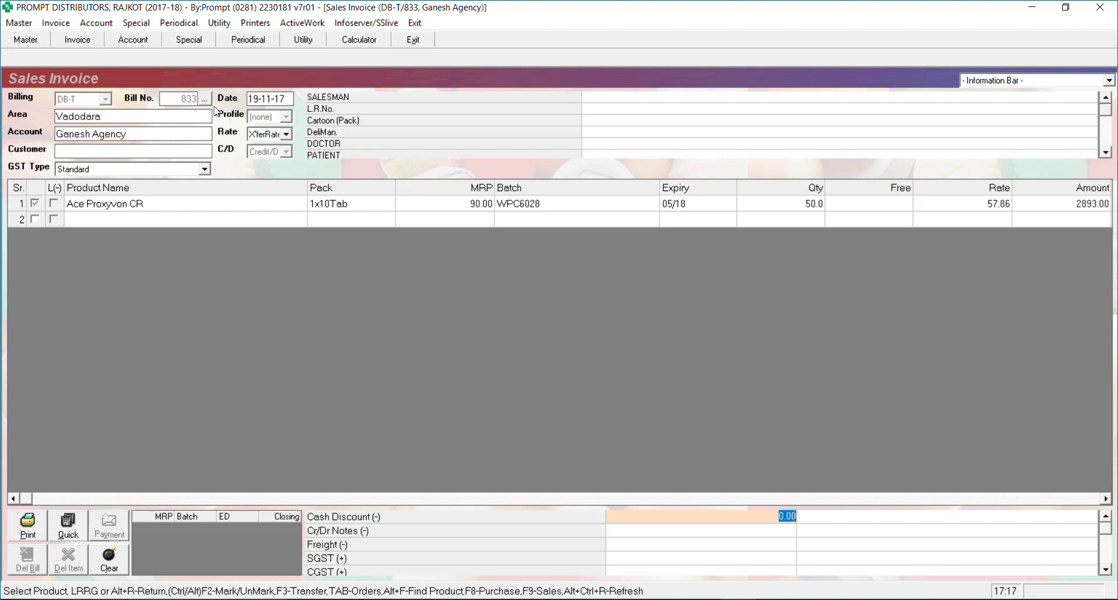
Apply a 2% cash discount and save the 3305.00 bill without printing it
{"action": "type", "text": "2"}
{"action": "key", "text": "Return"}
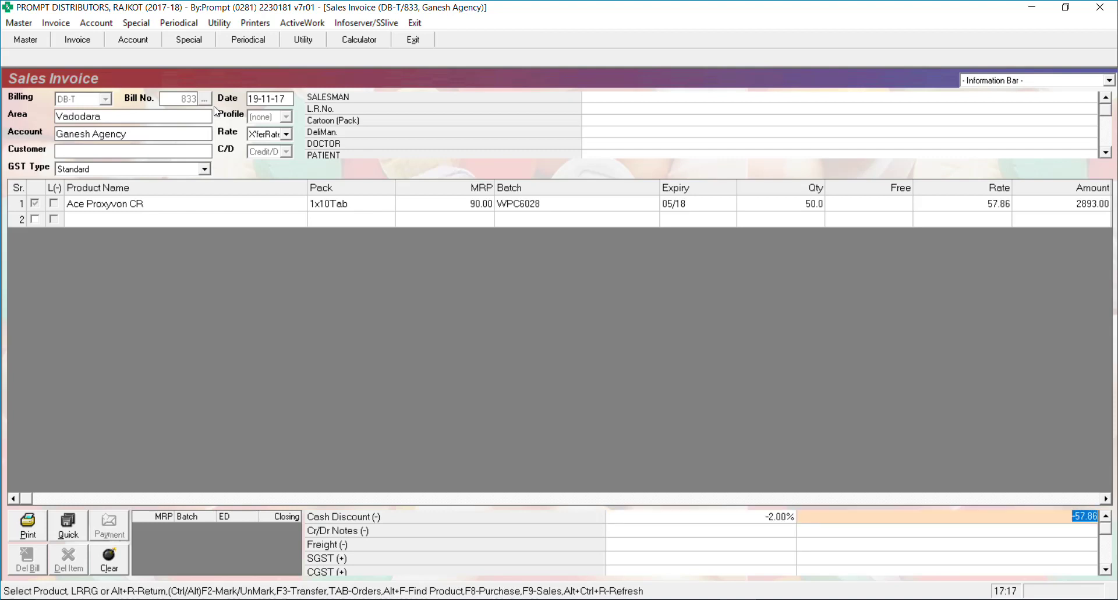
{"action": "key", "text": "Return"}
{"action": "key", "text": "Return"}
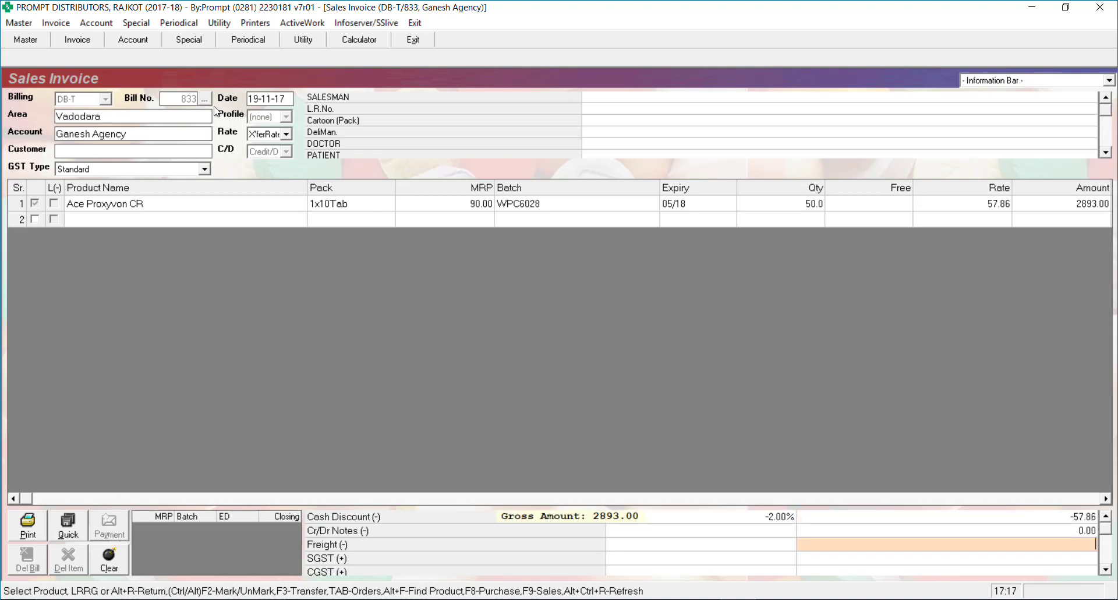
{"action": "key", "text": "Return"}
{"action": "key", "text": "Return"}
{"action": "key", "text": "Return"}
{"action": "key", "text": "Return"}
{"action": "key", "text": "Return"}
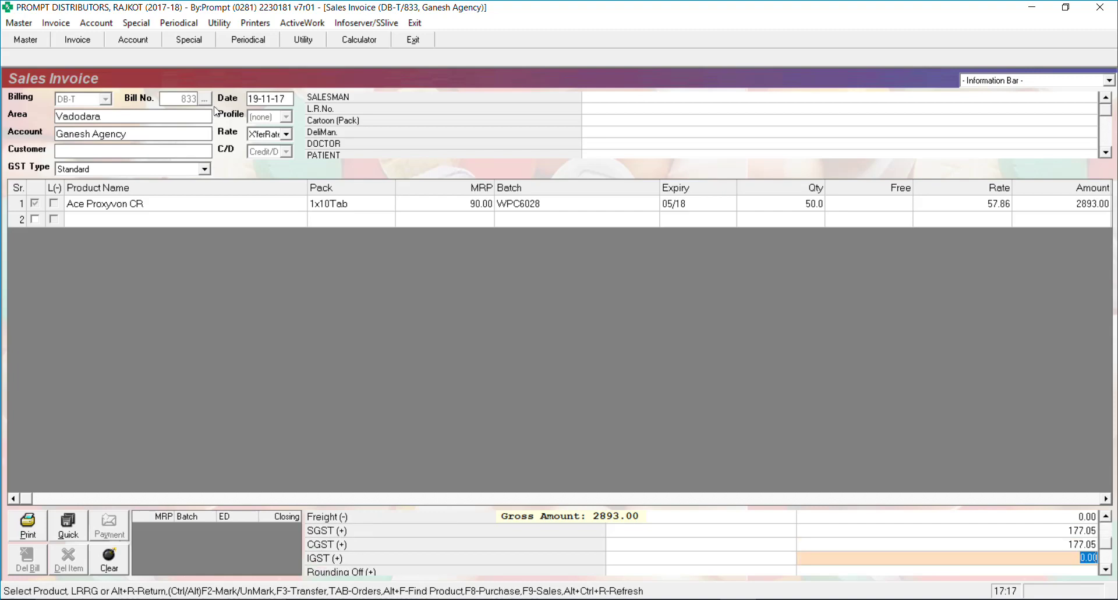
{"action": "key", "text": "Return"}
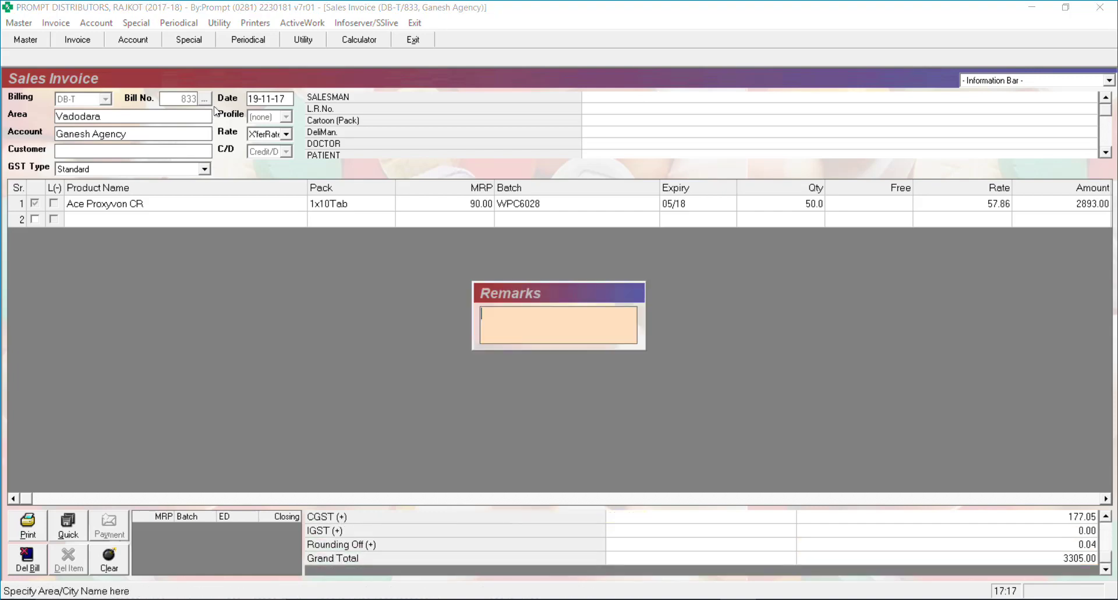
{"action": "key", "text": "Return"}
{"action": "key", "text": "Tab"}
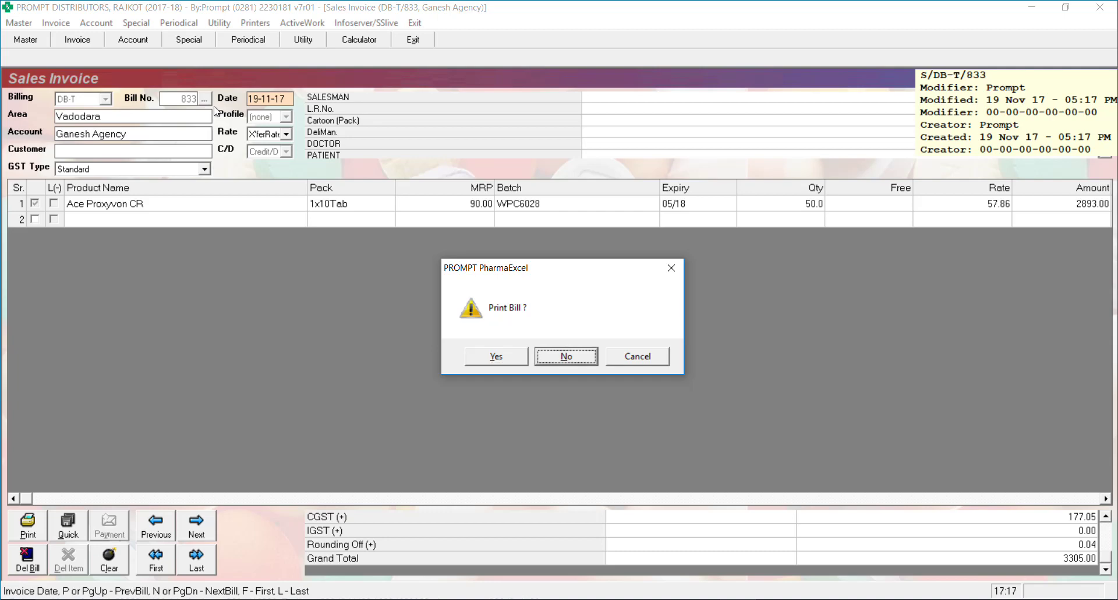
{"action": "key", "text": "Return"}
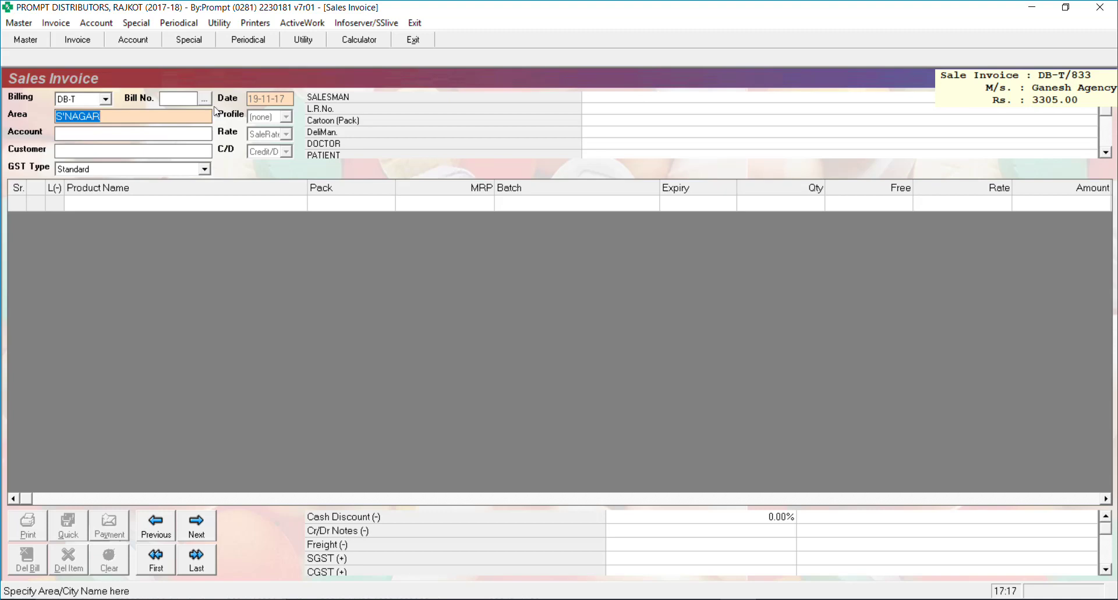
Add the customer-care support e-mail address on its own line below the Word updates list
{"action": "left_click", "coordinate": [659, 588]}
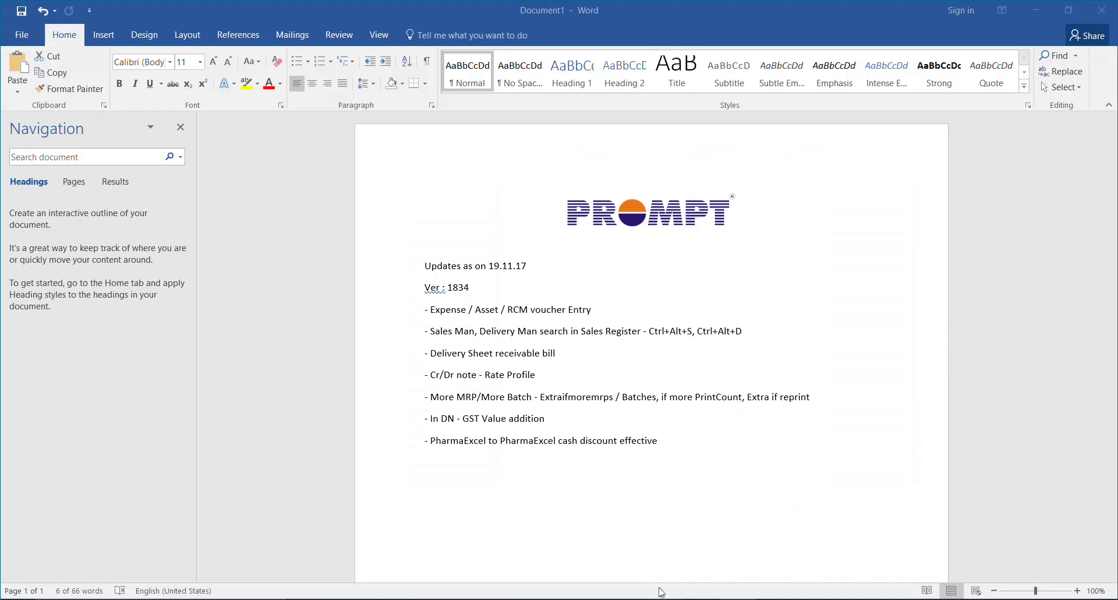
{"action": "left_click", "coordinate": [669, 443]}
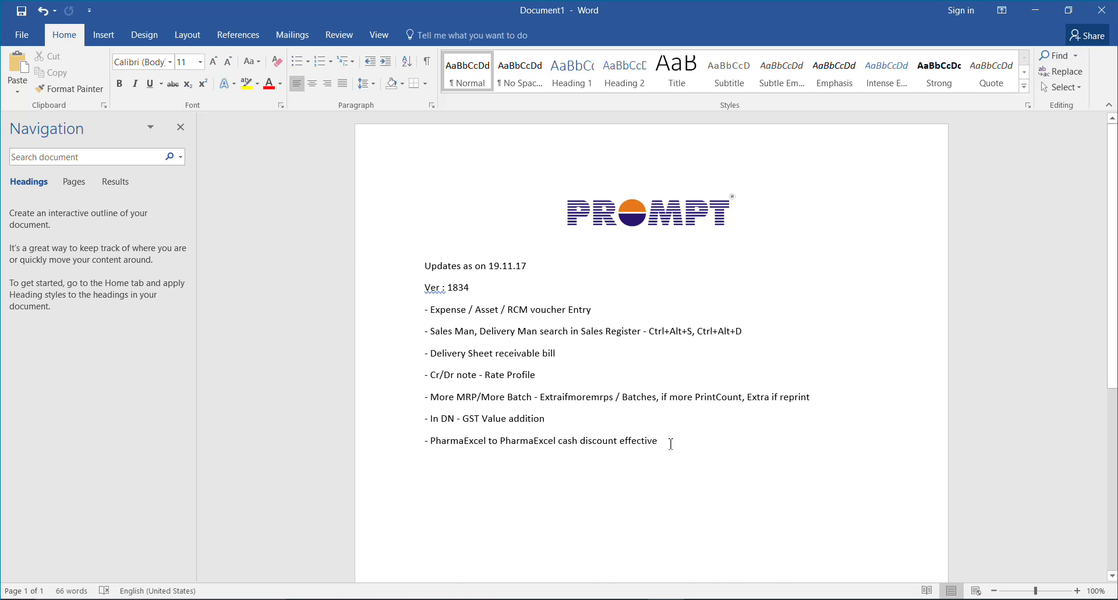
{"action": "key", "text": "BackSpace"}
{"action": "key", "text": "Return"}
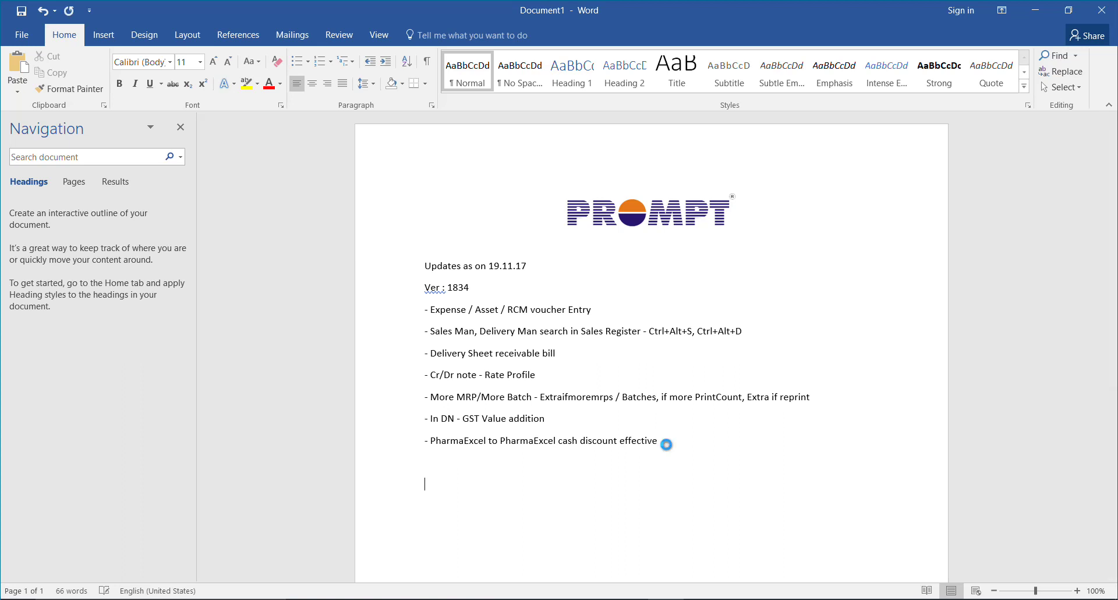
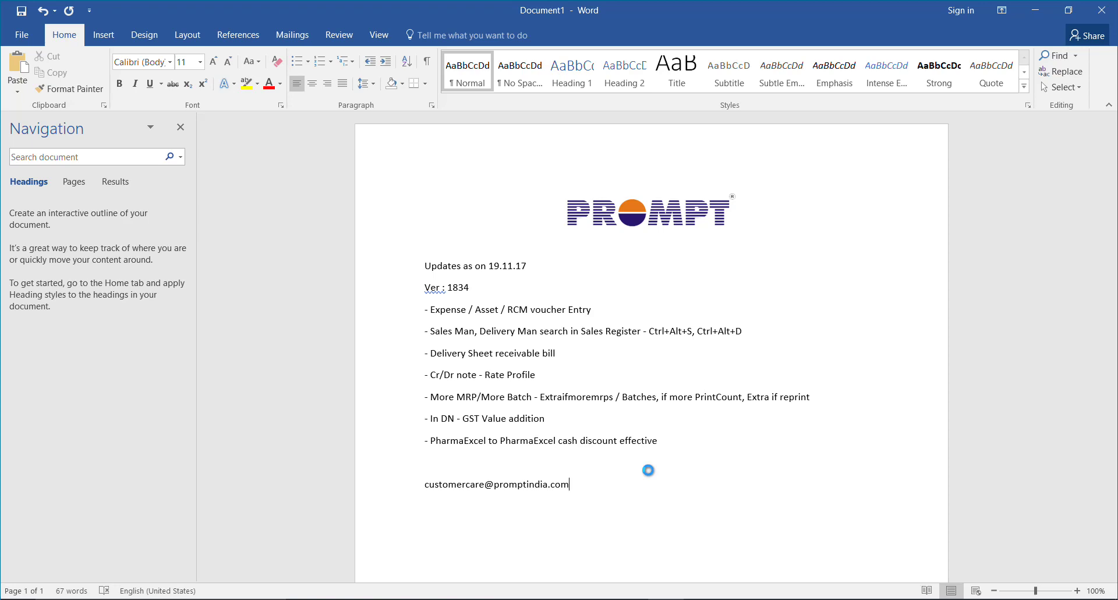
{"action": "left_click", "coordinate": [939, 599]}
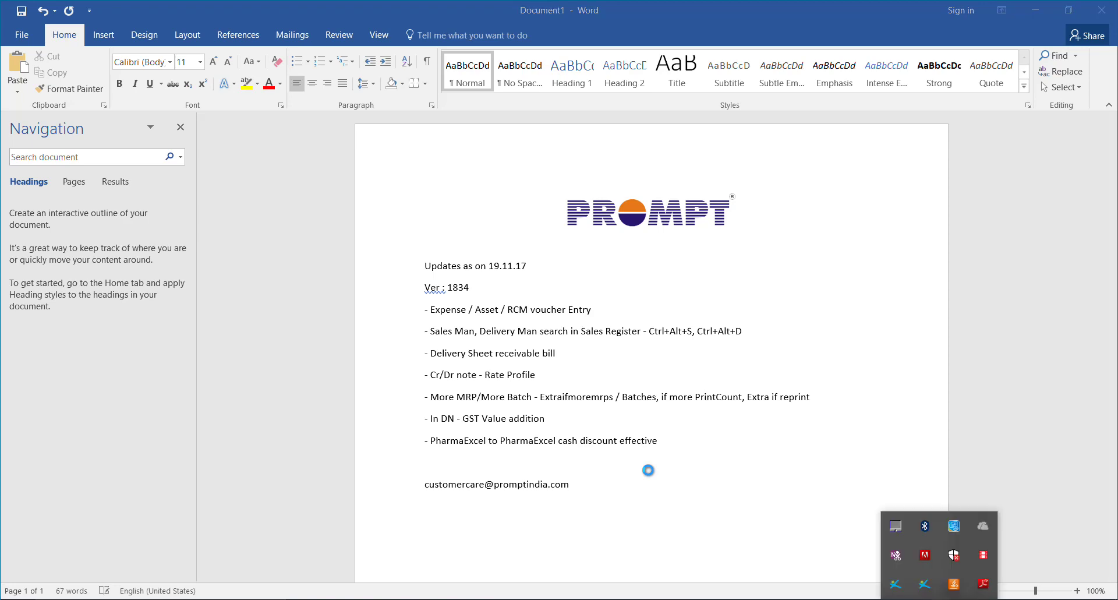